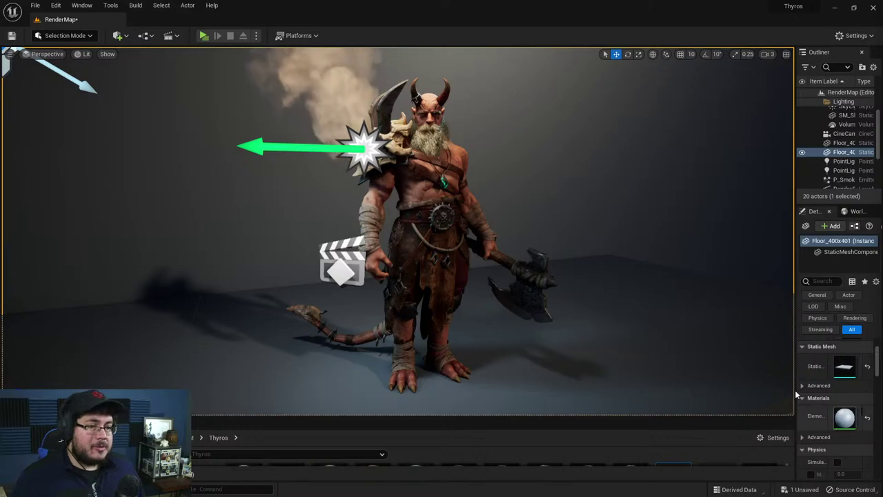
Fly the camera around the horned Thyros demon, then bring up the Windows Start menu.
{"action": "left_click_drag", "start_coordinate": [501, 291], "coordinate": [476, 292]}
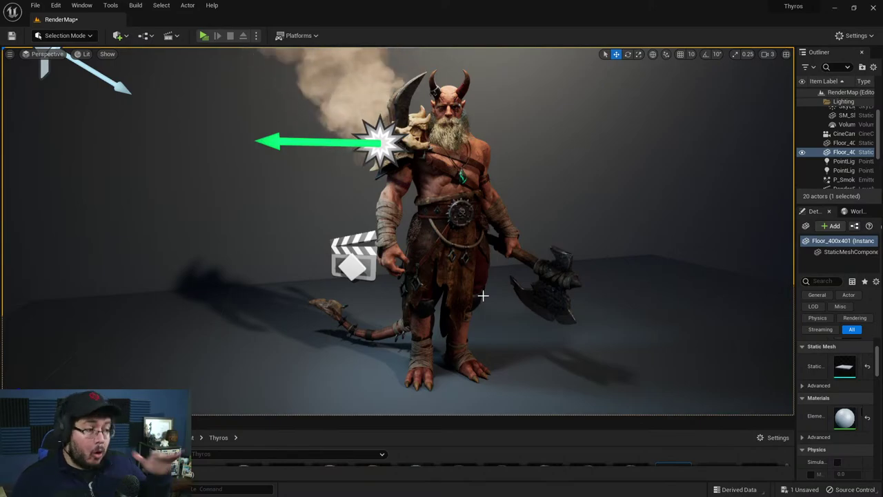
{"action": "key", "text": "super"}
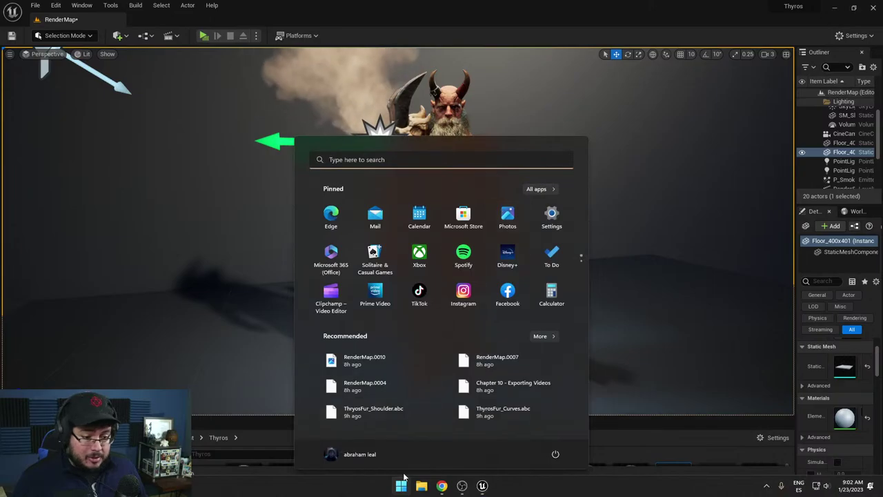
Launch File Explorer to its Home view, then minimize it to reveal the Unreal RenderMap scene.
{"action": "left_click", "coordinate": [421, 485]}
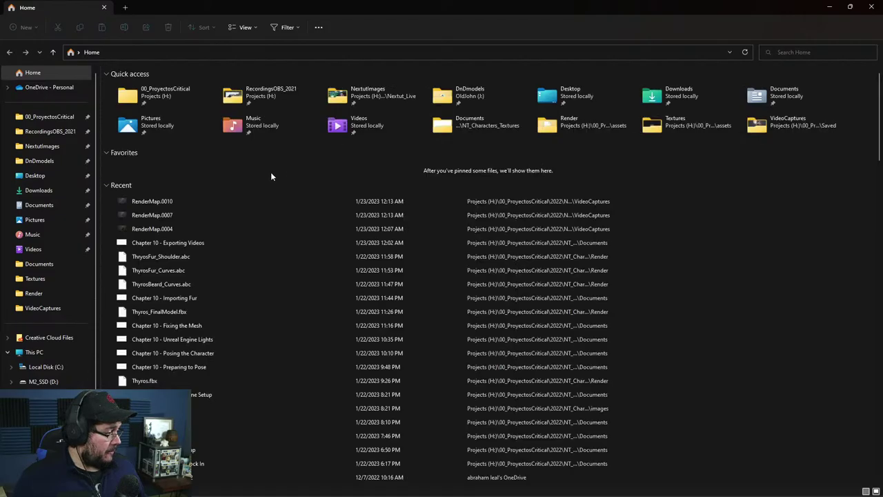
{"action": "left_click", "coordinate": [827, 12]}
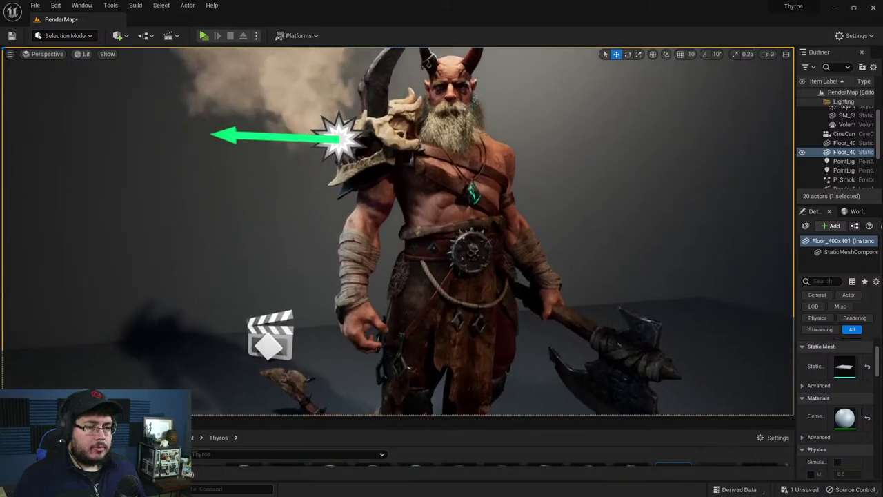
Navigate from VideoCaptures via the 2022 folder into NT_Characters_Textures > Videos.
{"action": "key", "text": "alt+Tab"}
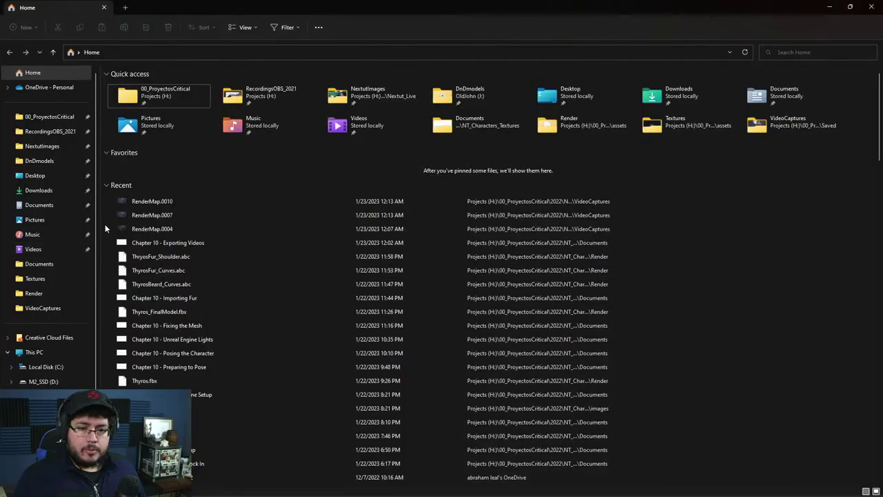
{"action": "left_click", "coordinate": [58, 309]}
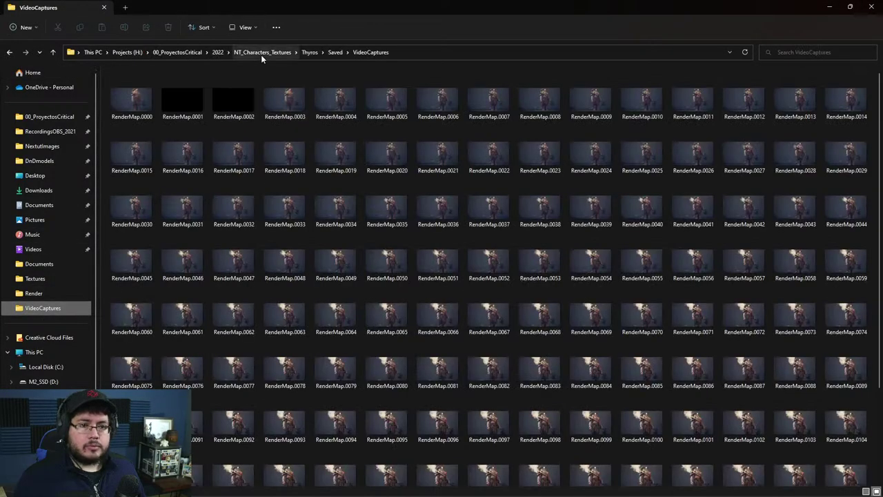
{"action": "left_click", "coordinate": [262, 53]}
{"action": "left_click", "coordinate": [219, 52]}
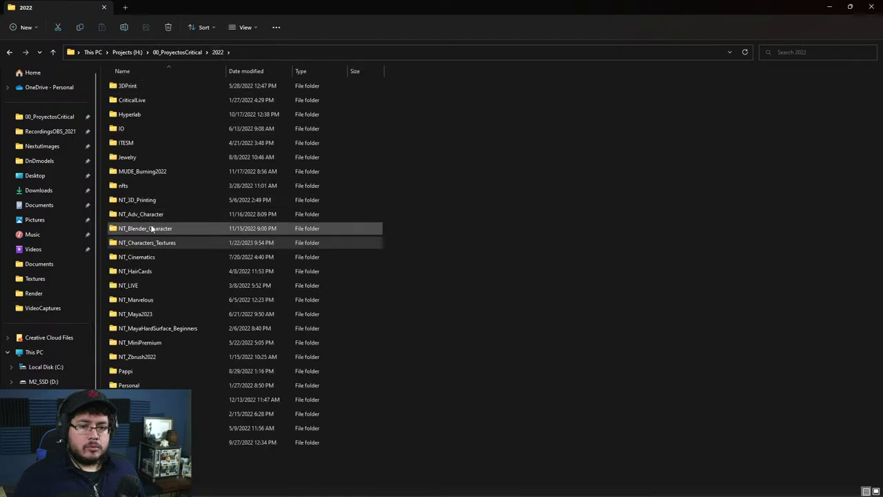
{"action": "double_click", "coordinate": [148, 243]}
{"action": "double_click", "coordinate": [158, 141]}
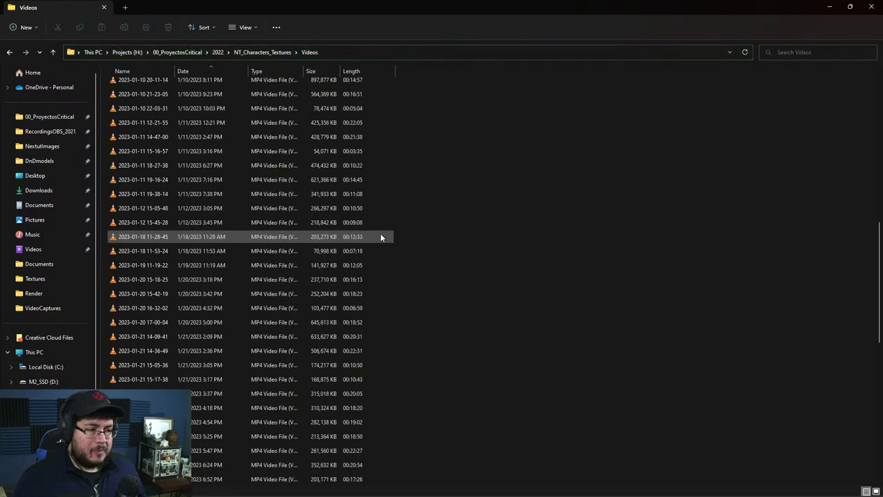
Select all 96 MP4 recordings in the Videos folder.
{"action": "left_click", "coordinate": [381, 237]}
{"action": "key", "text": "Down"}
{"action": "key", "text": "Down"}
{"action": "key", "text": "Down"}
{"action": "key", "text": "Down"}
{"action": "key", "text": "Down"}
{"action": "key", "text": "Down"}
{"action": "key", "text": "Down"}
{"action": "key", "text": "Down"}
{"action": "key", "text": "Down"}
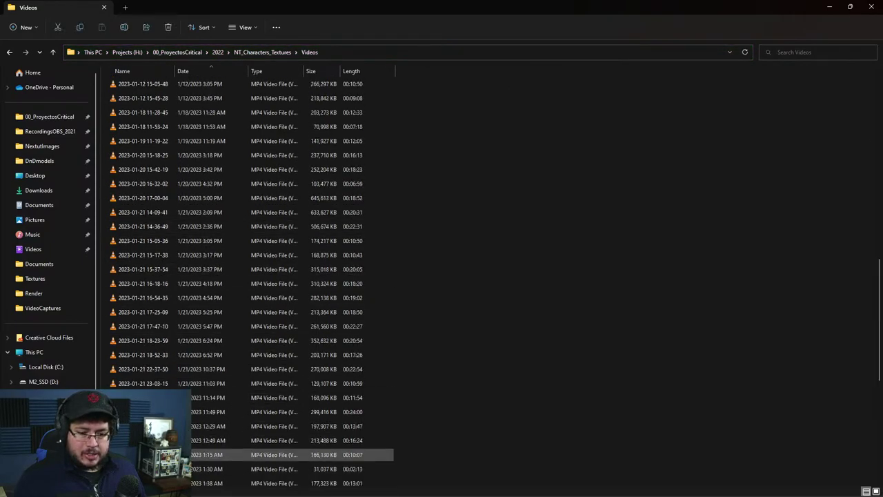
{"action": "scroll", "scroll_direction": "up", "scroll_amount": 3}
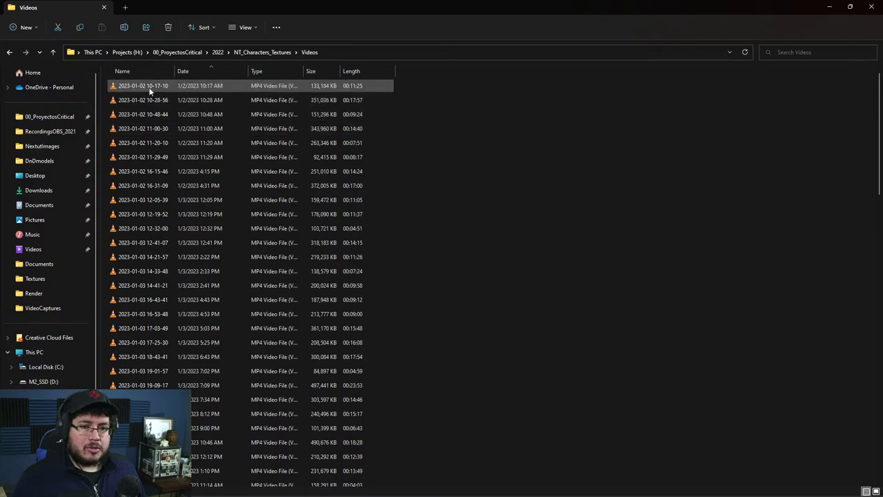
{"action": "key", "text": "ctrl+a"}
Read the recordings' 23:09:04 total length and 28.7 GB in Properties, then close File Explorer.
{"action": "right_click", "coordinate": [150, 90]}
{"action": "left_click", "coordinate": [181, 178]}
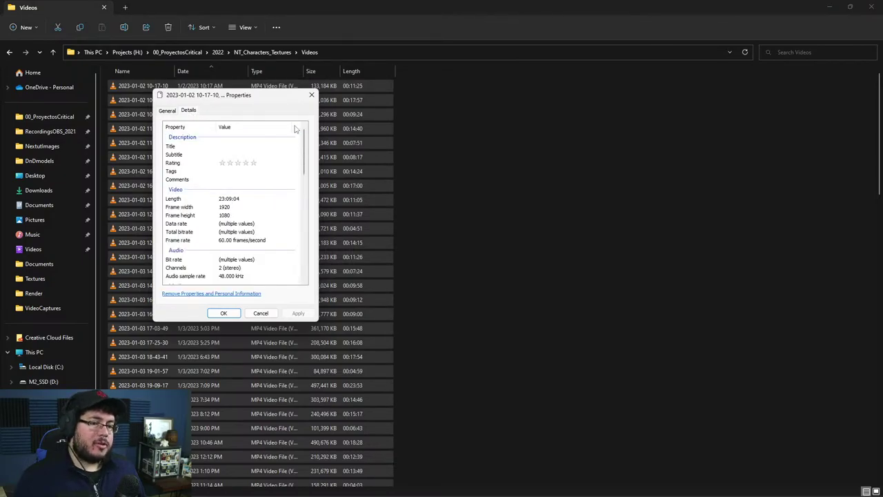
{"action": "left_click", "coordinate": [311, 95]}
{"action": "left_click", "coordinate": [488, 138]}
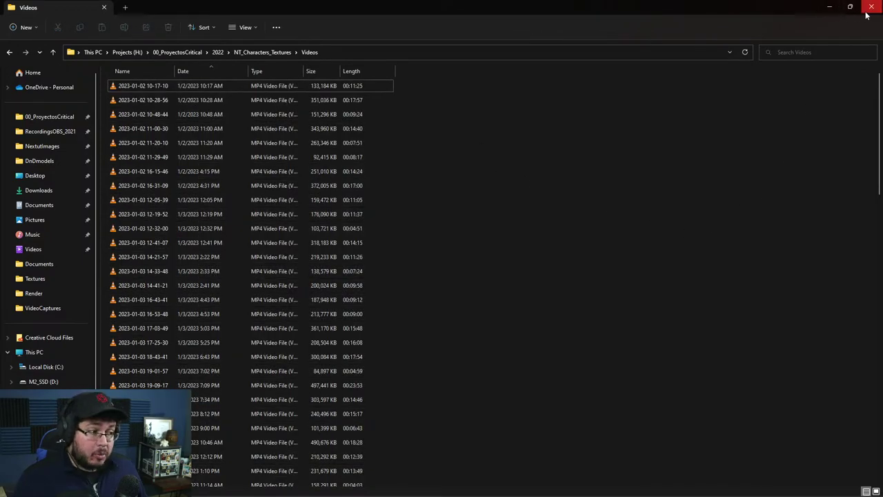
{"action": "left_click", "coordinate": [867, 12]}
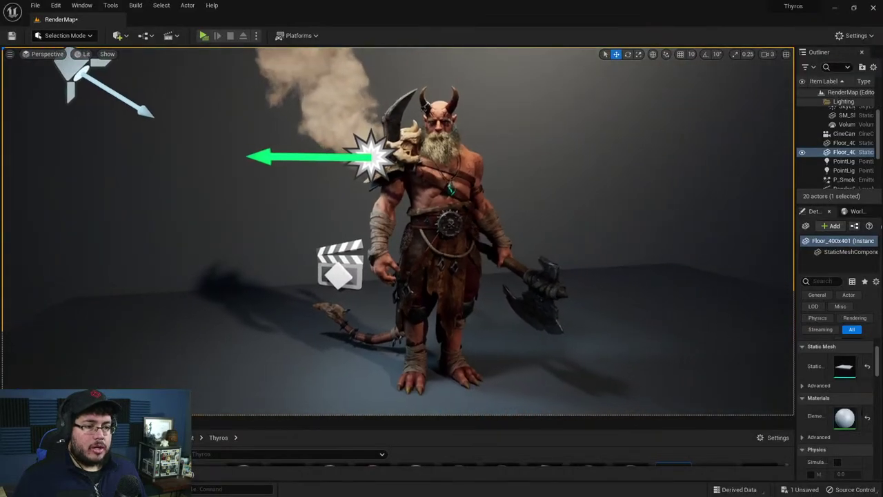
Select the Thyros character model, then the floor backdrop mesh.
{"action": "left_click", "coordinate": [425, 191]}
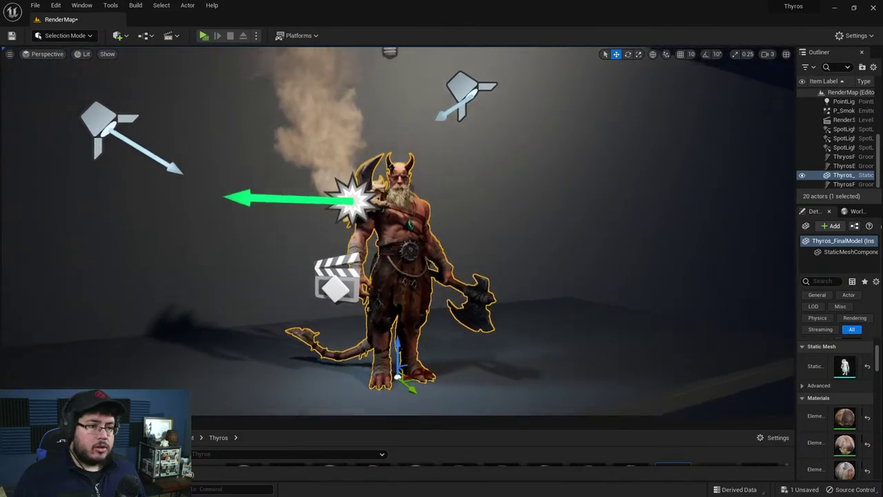
{"action": "left_click", "coordinate": [579, 247]}
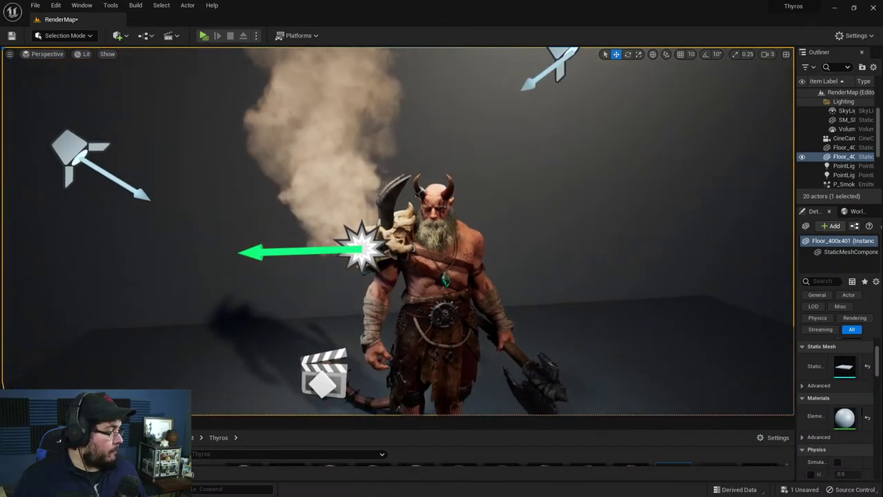
Bring up the floor's actions, dismiss them, and fly in to a chest close-up of Thyros.
{"action": "right_click", "coordinate": [597, 278]}
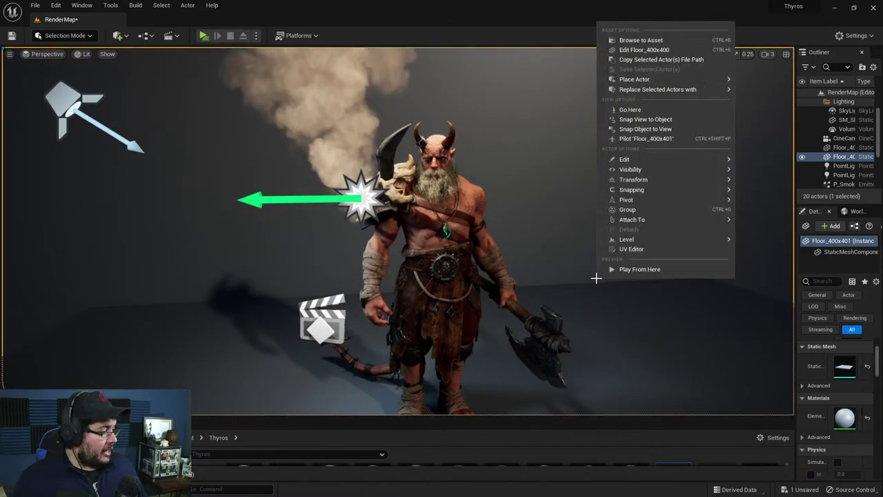
{"action": "left_click_drag", "start_coordinate": [544, 294], "coordinate": [545, 297]}
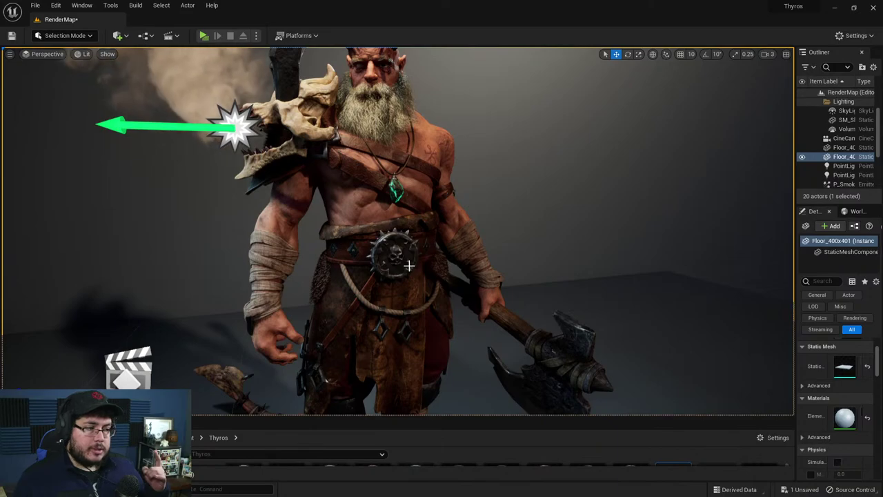
{"action": "left_click_drag", "start_coordinate": [399, 239], "coordinate": [465, 254]}
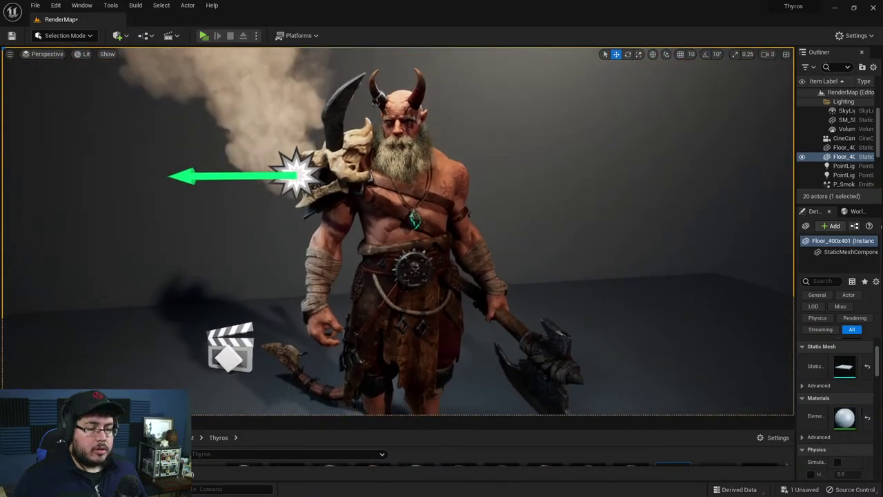
{"action": "right_click", "coordinate": [438, 219]}
{"action": "left_click", "coordinate": [534, 187]}
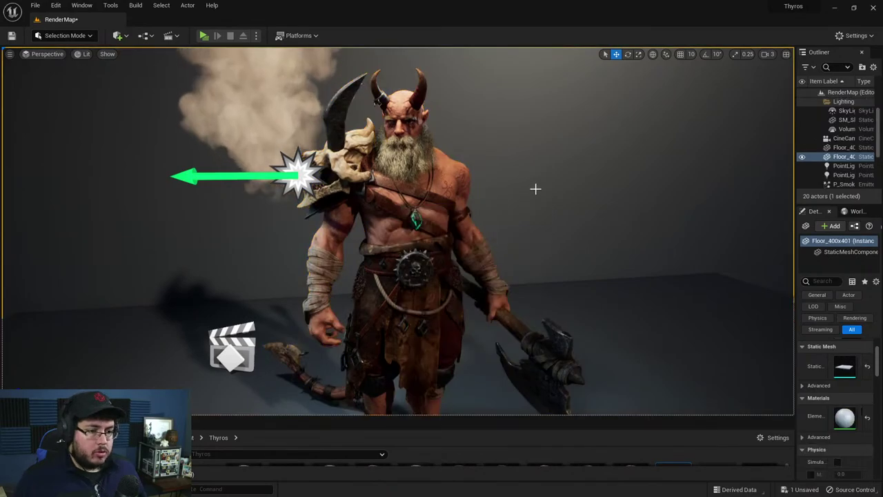
{"action": "scroll", "scroll_direction": "down", "scroll_amount": 3}
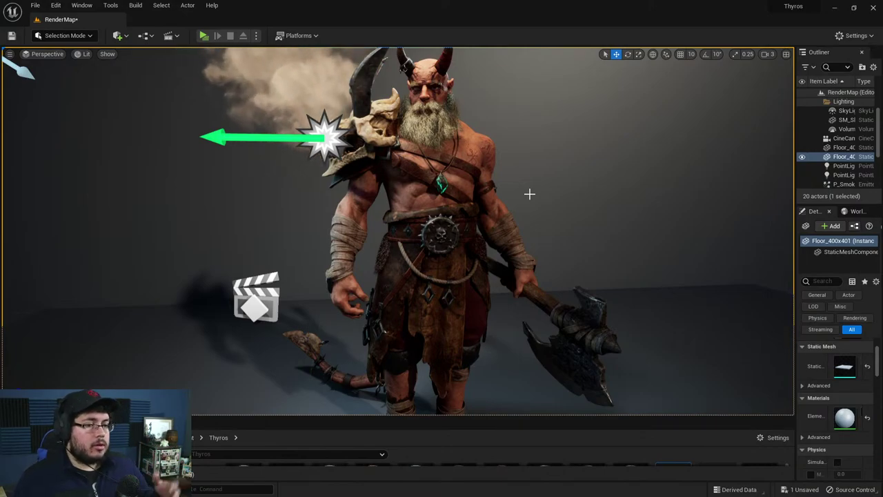
{"action": "left_click_drag", "start_coordinate": [530, 194], "coordinate": [529, 194]}
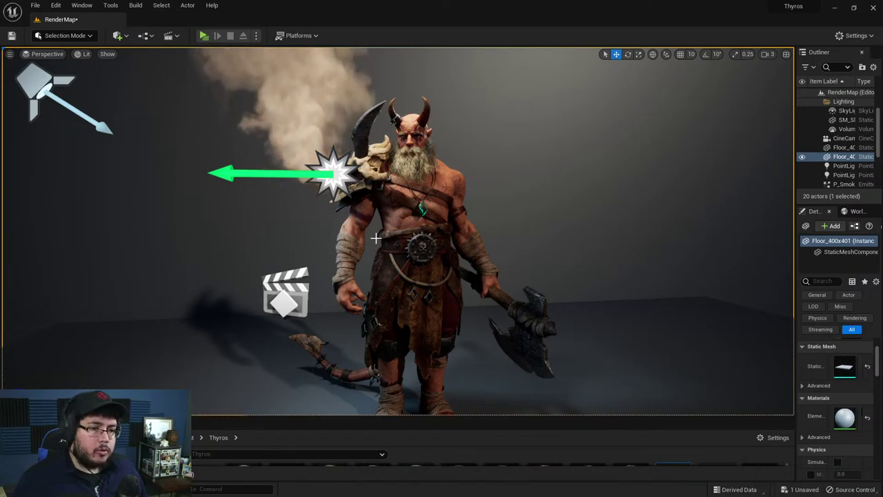
{"action": "left_click_drag", "start_coordinate": [441, 241], "coordinate": [483, 235]}
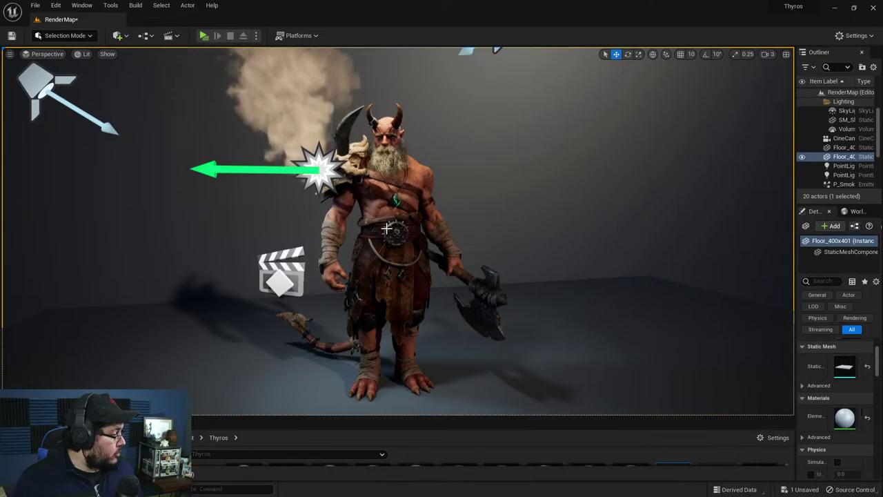
{"action": "left_click_drag", "start_coordinate": [386, 228], "coordinate": [469, 228]}
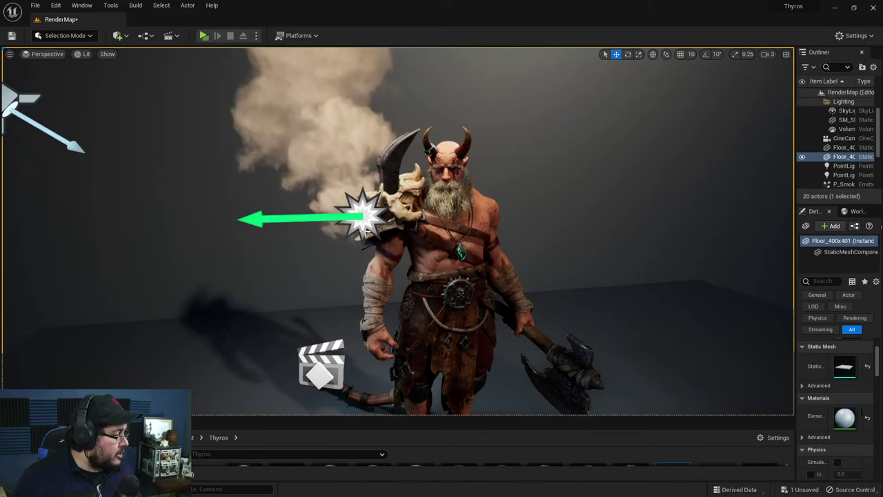
{"action": "left_click_drag", "start_coordinate": [237, 215], "coordinate": [294, 309]}
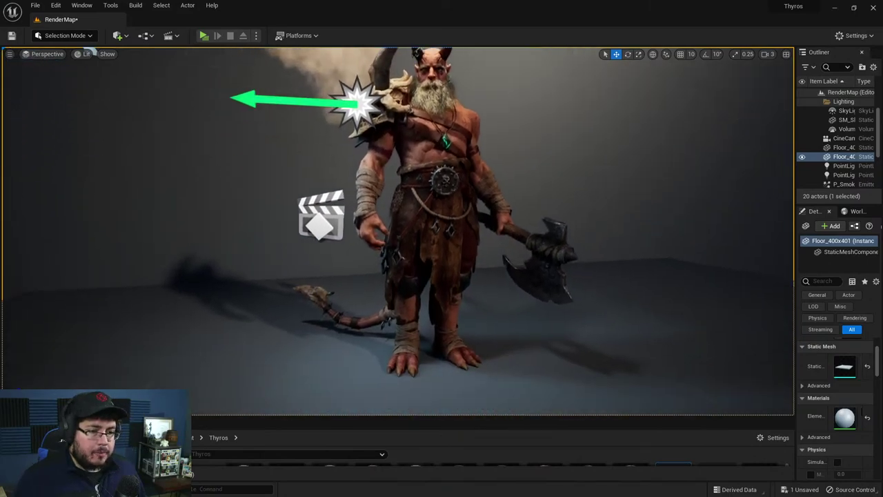
{"action": "left_click", "coordinate": [294, 310]}
{"action": "left_click_drag", "start_coordinate": [294, 183], "coordinate": [294, 183]}
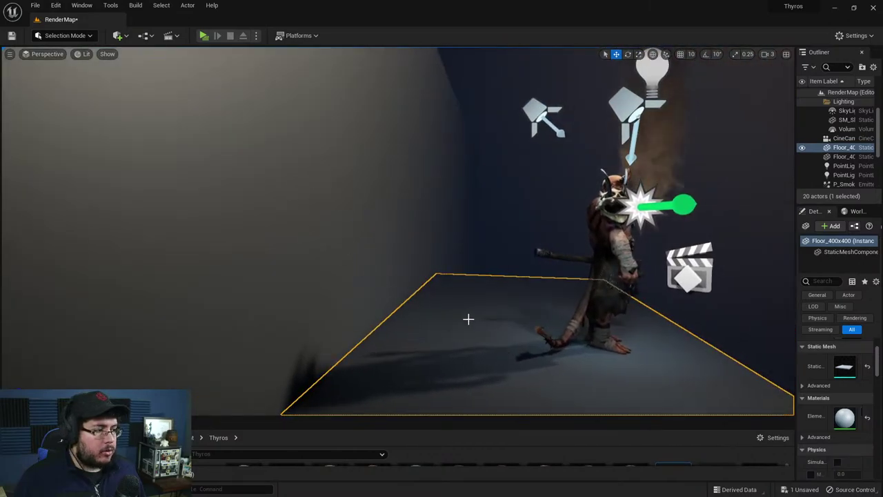
{"action": "left_click_drag", "start_coordinate": [468, 319], "coordinate": [4, 53]}
{"action": "right_click", "coordinate": [470, 320]}
{"action": "type", "text": "d"}
{"action": "key", "text": "Escape"}
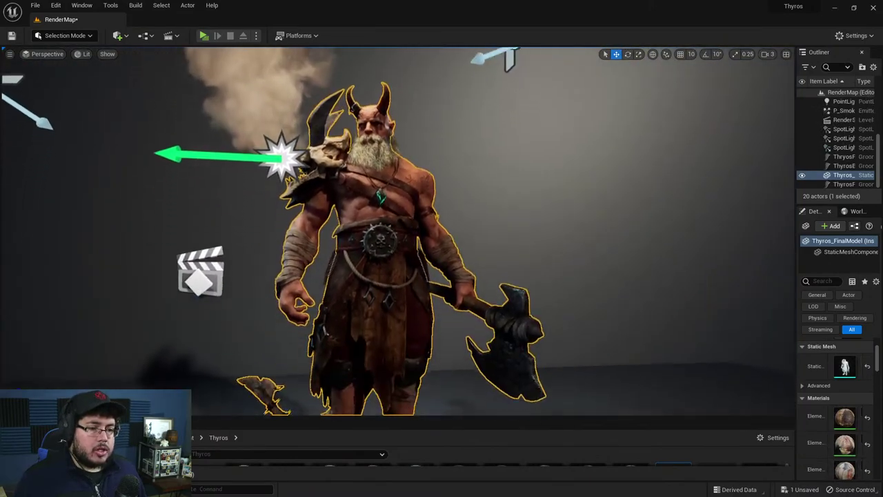
{"action": "left_click_drag", "start_coordinate": [583, 341], "coordinate": [583, 341]}
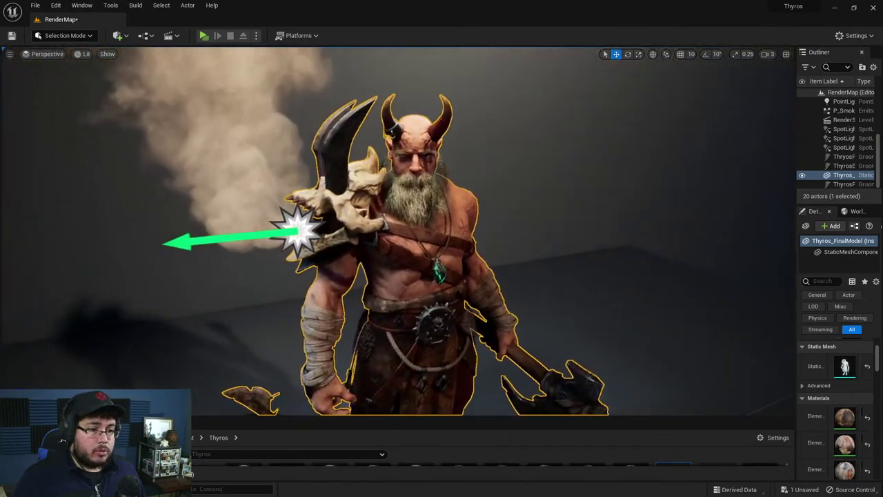
{"action": "left_click_drag", "start_coordinate": [449, 331], "coordinate": [449, 331]}
{"action": "left_click", "coordinate": [607, 366]}
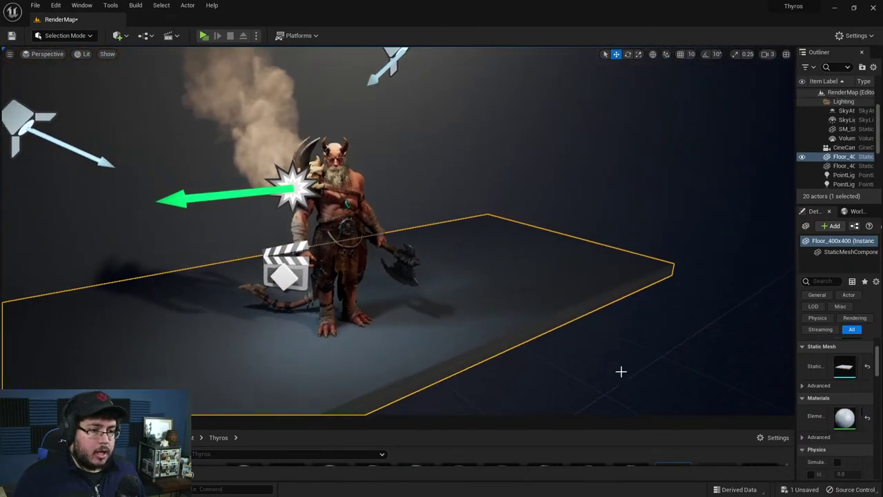
{"action": "left_click", "coordinate": [621, 372]}
{"action": "left_click_drag", "start_coordinate": [621, 372], "coordinate": [579, 361]}
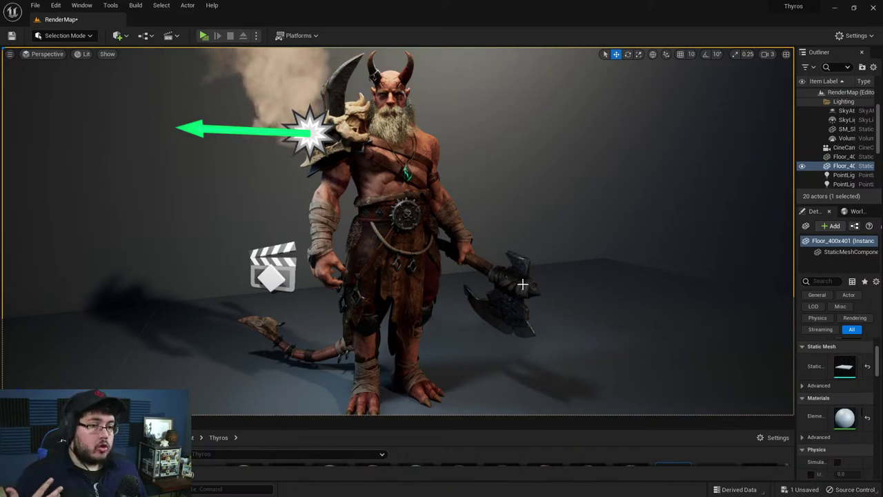
Fly in on the chest and face, then pull back with F to frame the whole character.
{"action": "left_click_drag", "start_coordinate": [523, 284], "coordinate": [522, 285]}
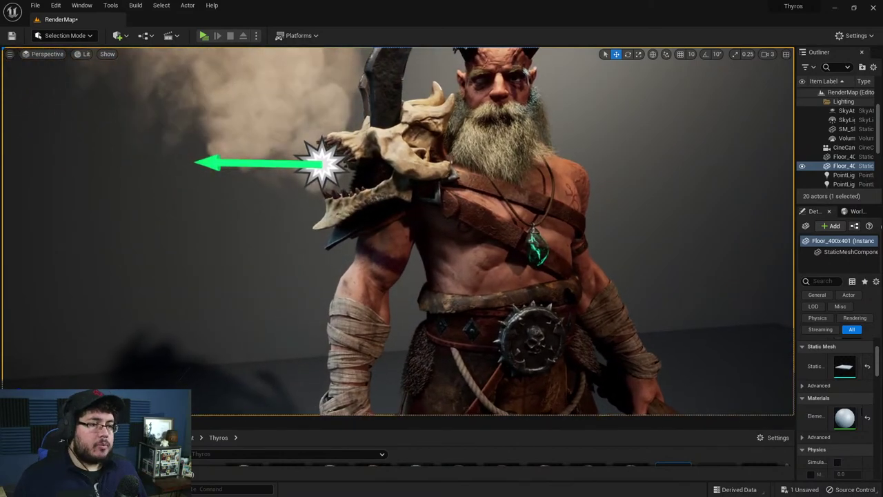
{"action": "left_click_drag", "start_coordinate": [491, 177], "coordinate": [491, 178]}
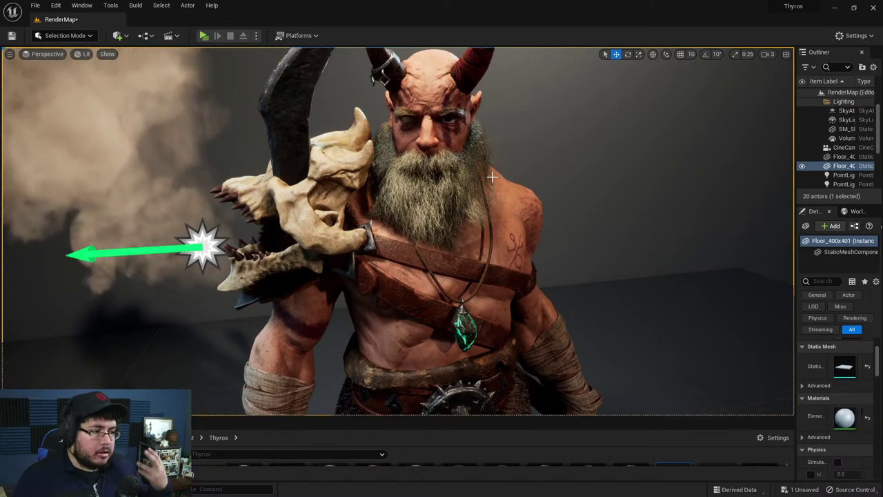
{"action": "scroll", "scroll_direction": "down", "scroll_amount": 3}
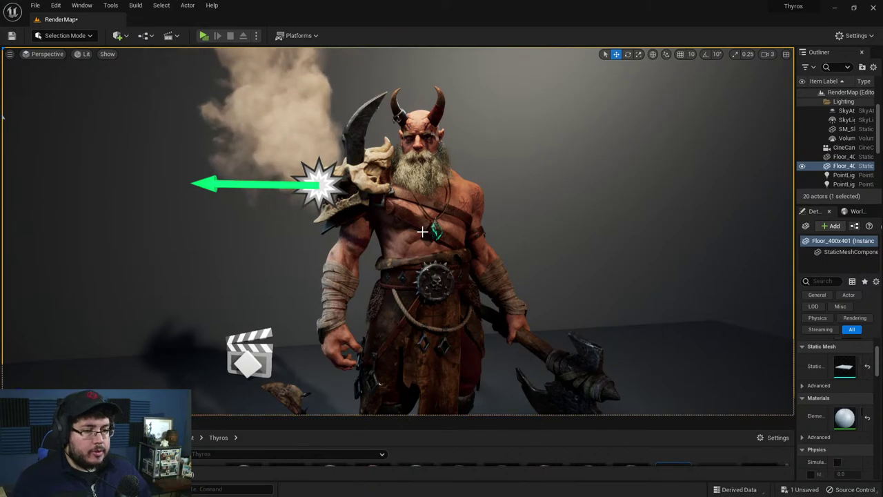
{"action": "key", "text": "f"}
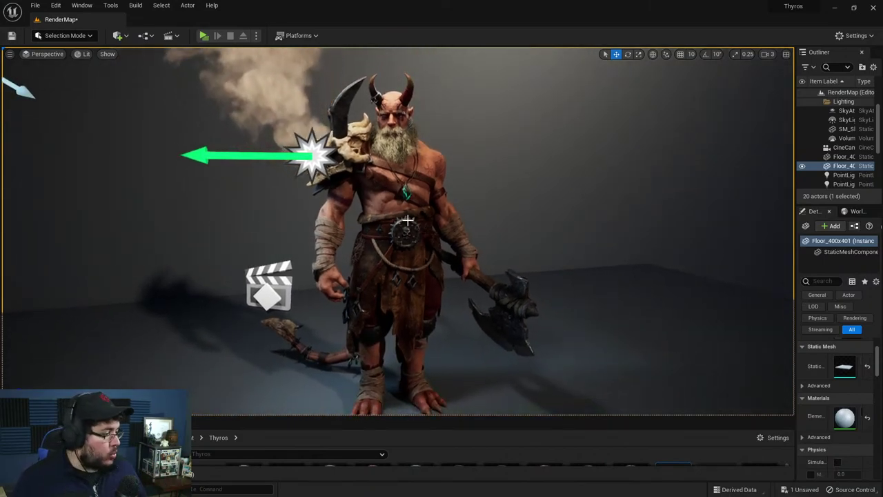
{"action": "left_click_drag", "start_coordinate": [408, 220], "coordinate": [398, 235]}
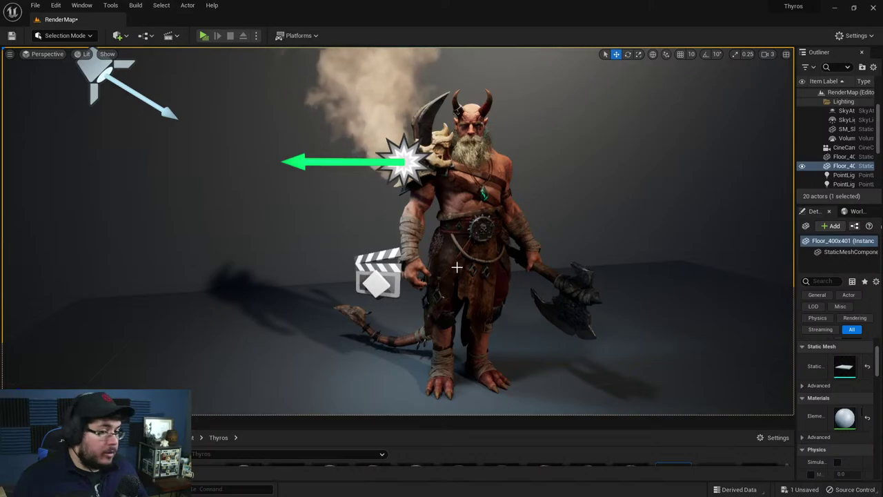
{"action": "left_click_drag", "start_coordinate": [457, 267], "coordinate": [457, 268]}
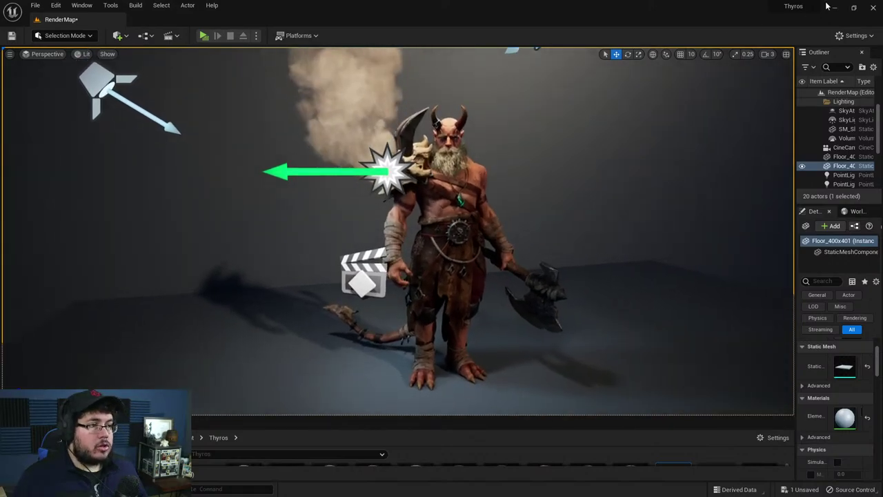
Open File Explorer at the Render folder, then go up through assets to Thyros_Character.
{"action": "left_click", "coordinate": [401, 492]}
{"action": "left_click", "coordinate": [401, 492]}
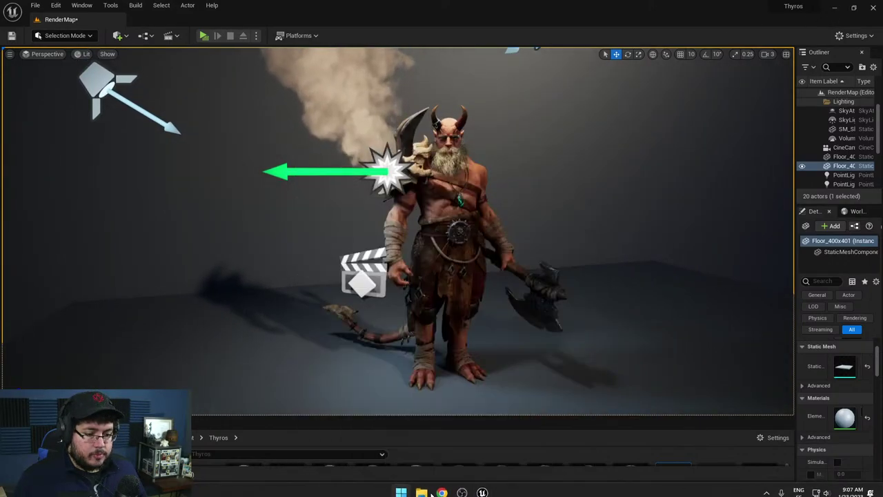
{"action": "left_click", "coordinate": [421, 492]}
{"action": "left_click", "coordinate": [44, 295]}
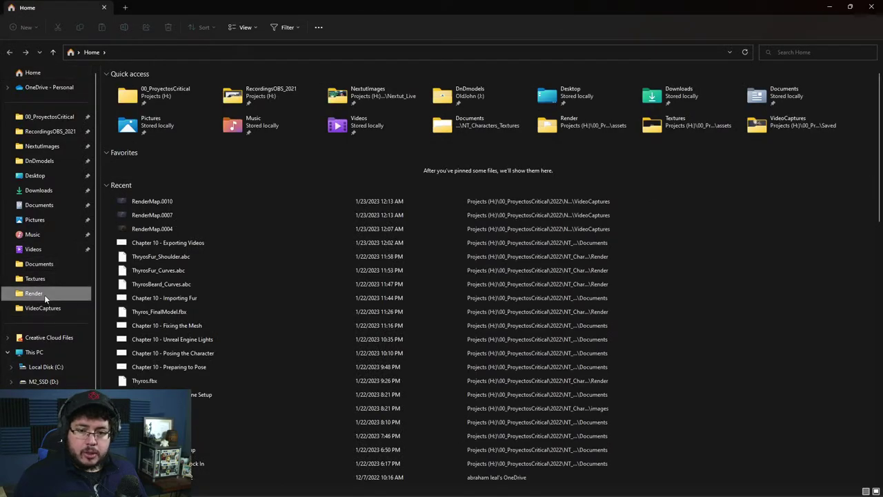
{"action": "left_click", "coordinate": [358, 52]}
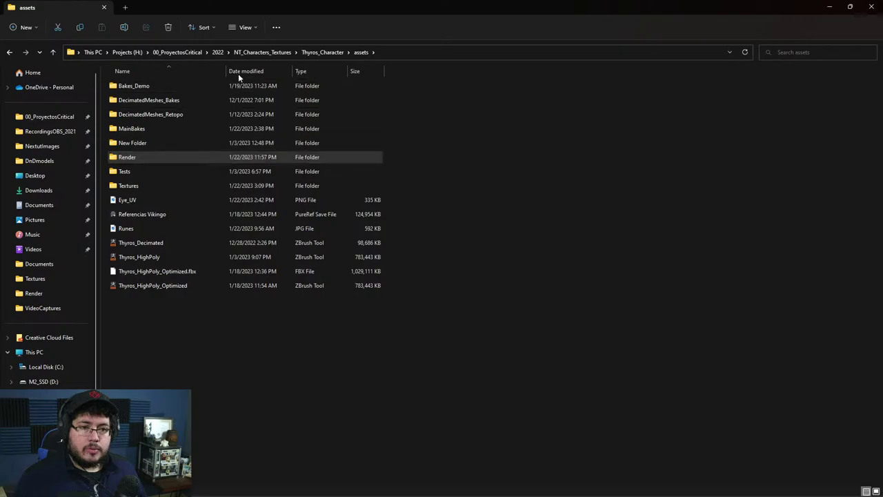
{"action": "left_click", "coordinate": [310, 52]}
Open Render.jpg from the images folder in Photos and zoom into the beard and chest.
{"action": "double_click", "coordinate": [160, 159]}
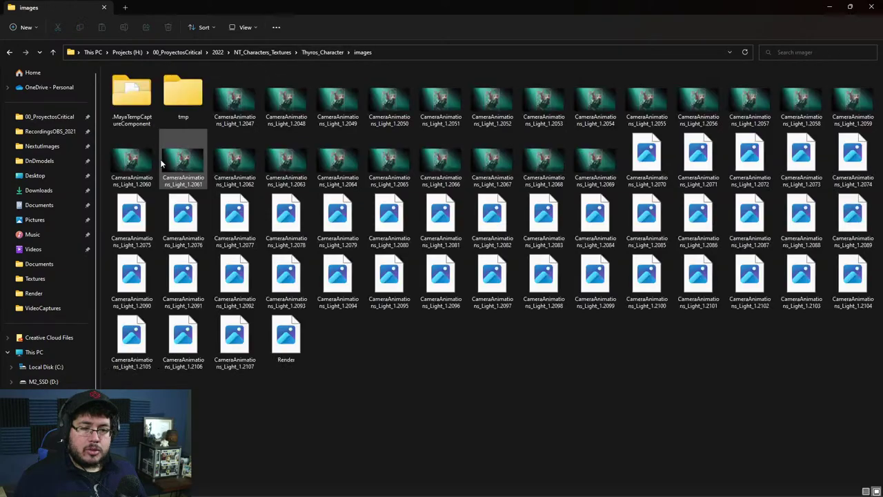
{"action": "double_click", "coordinate": [284, 339]}
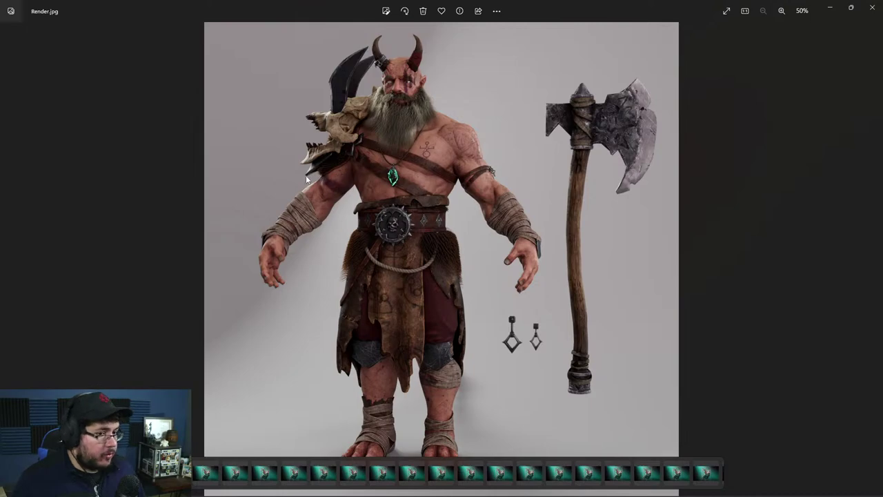
{"action": "scroll", "scroll_direction": "up", "scroll_amount": 3}
{"action": "scroll", "scroll_direction": "up", "scroll_amount": 3}
{"action": "scroll", "scroll_direction": "up", "scroll_amount": 3}
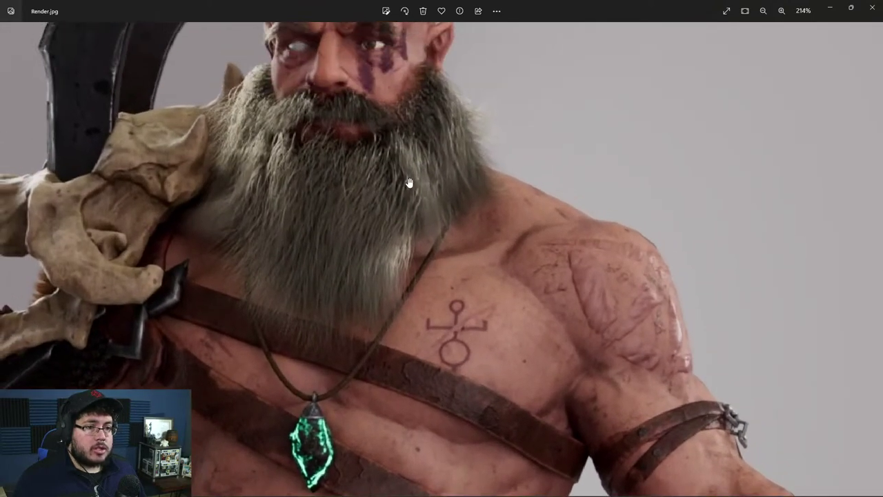
Zoom back out of the render and switch back to the Unreal editor.
{"action": "scroll", "scroll_direction": "down", "scroll_amount": 3}
{"action": "scroll", "scroll_direction": "down", "scroll_amount": 3}
{"action": "scroll", "scroll_direction": "down", "scroll_amount": 3}
{"action": "scroll", "scroll_direction": "down", "scroll_amount": 3}
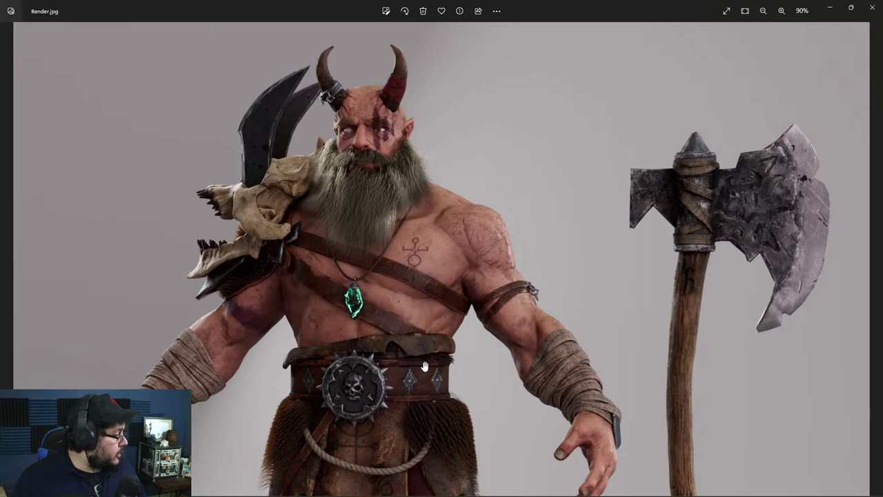
{"action": "scroll", "scroll_direction": "down", "scroll_amount": 3}
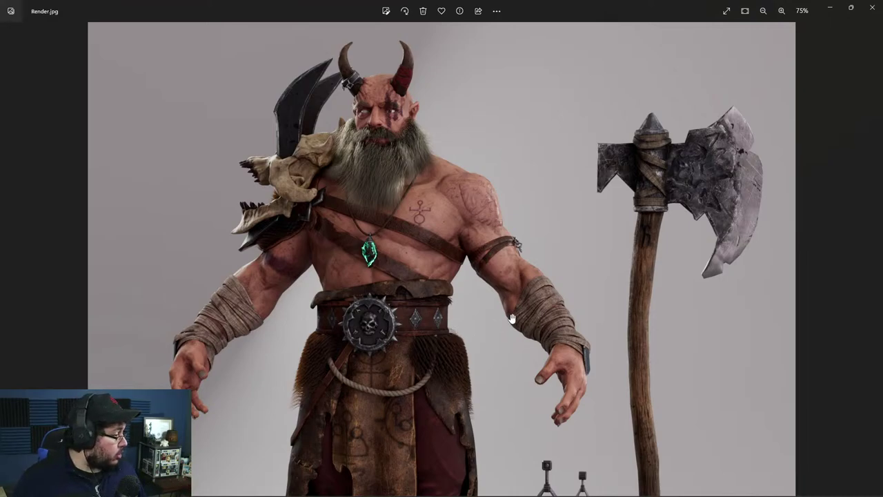
{"action": "scroll", "scroll_direction": "down", "scroll_amount": 3}
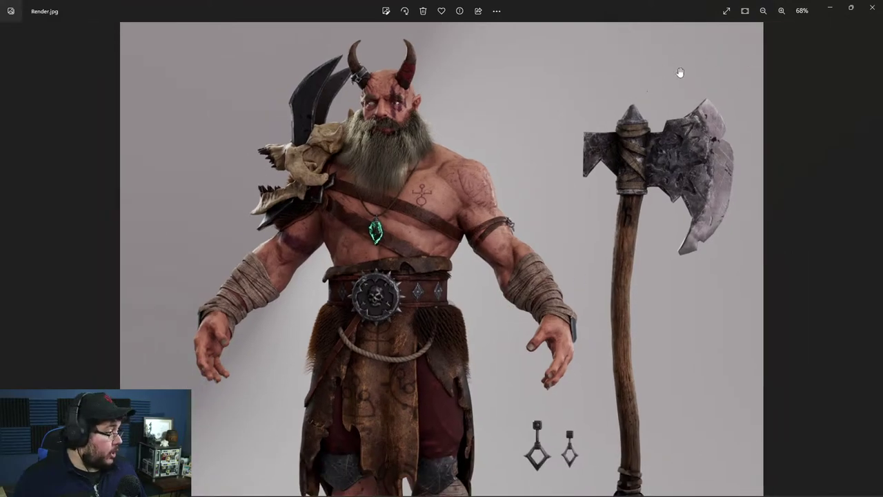
{"action": "key", "text": "alt+Tab"}
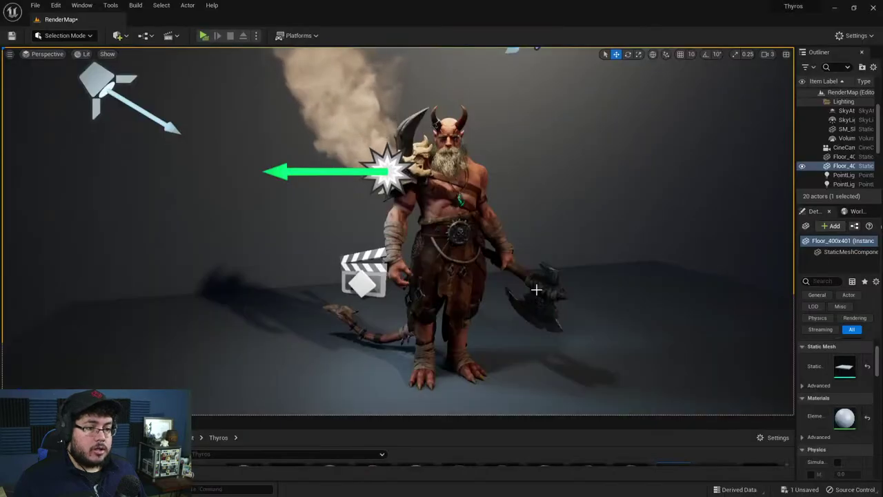
Play-test the level in the selected viewport with the mannequin, then open Show options for Post Processing.
{"action": "left_click_drag", "start_coordinate": [398, 232], "coordinate": [386, 228]}
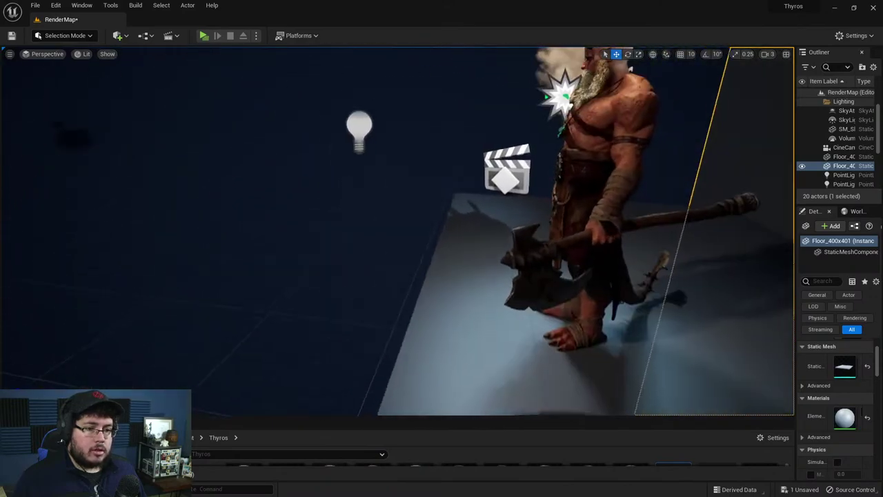
{"action": "left_click", "coordinate": [205, 39]}
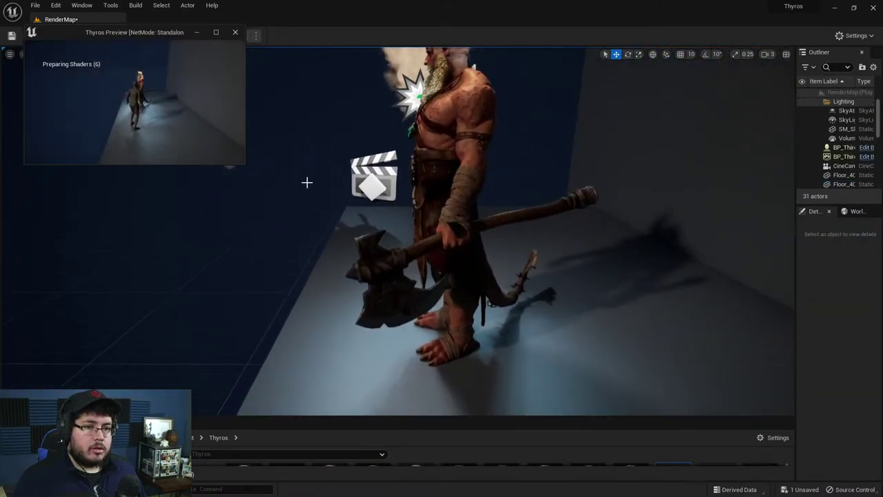
{"action": "left_click", "coordinate": [236, 34]}
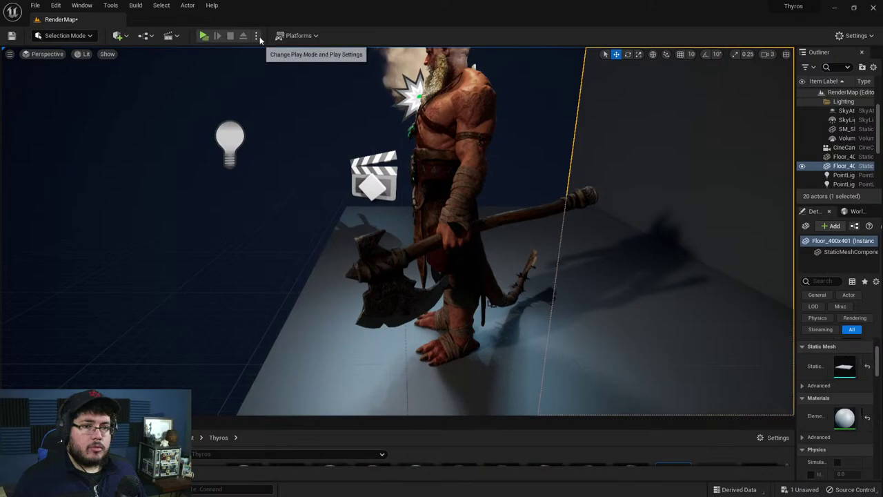
{"action": "left_click", "coordinate": [256, 35]}
{"action": "left_click", "coordinate": [297, 59]}
{"action": "left_click", "coordinate": [396, 184]}
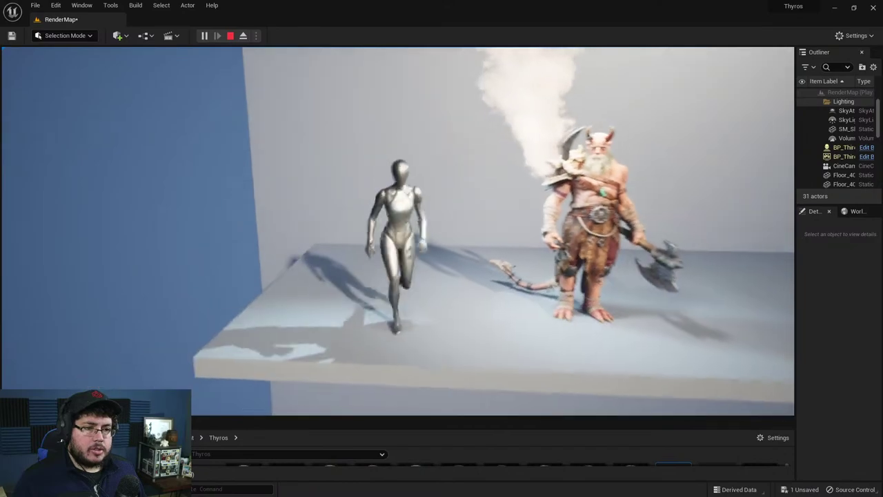
{"action": "key", "text": "Escape"}
{"action": "left_click", "coordinate": [107, 53]}
{"action": "mouse_move", "coordinate": [149, 277]}
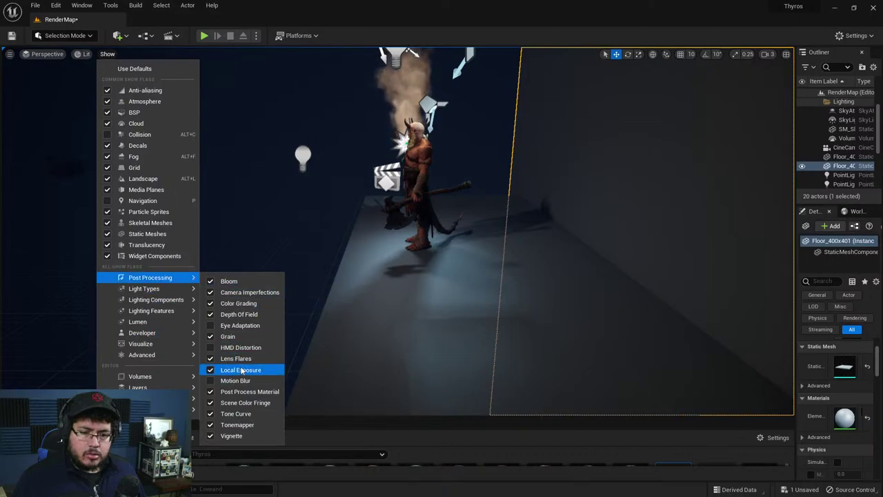
Play-test the level twice, pulling the camera back between runs to compare mannequin and character size.
{"action": "left_click", "coordinate": [174, 60]}
{"action": "left_click", "coordinate": [204, 35]}
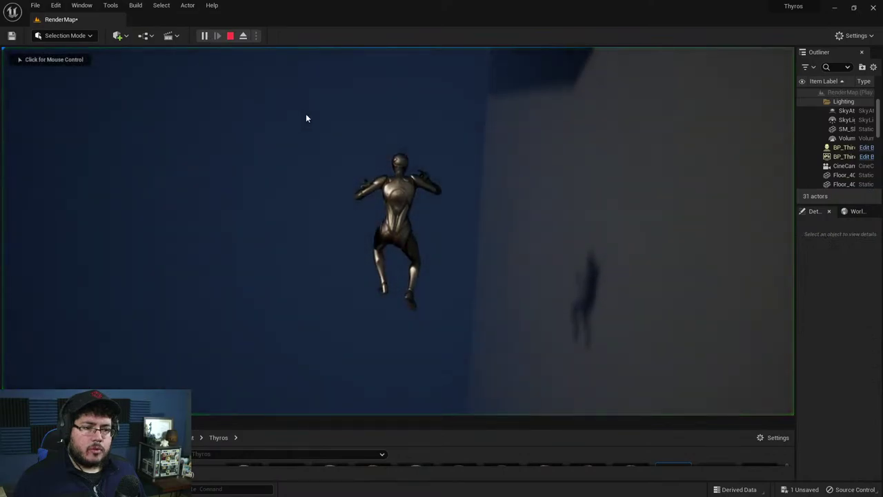
{"action": "key", "text": "Escape"}
{"action": "left_click_drag", "start_coordinate": [317, 105], "coordinate": [317, 180]}
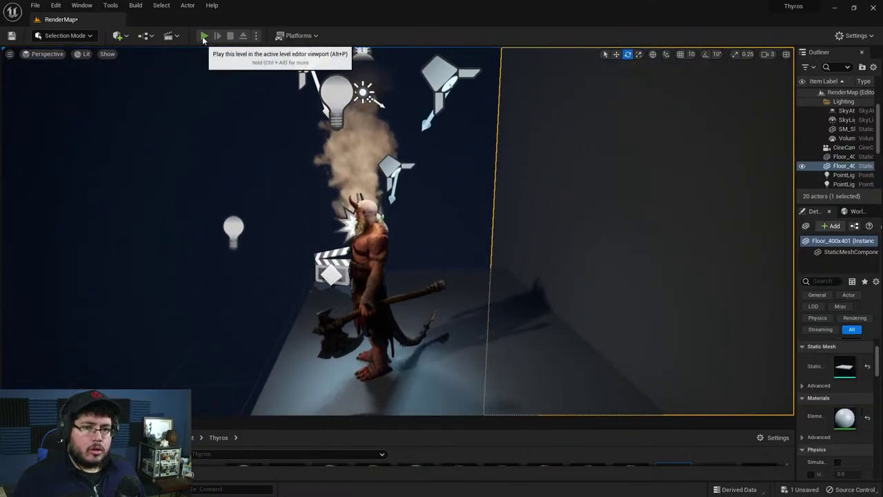
{"action": "left_click", "coordinate": [205, 35]}
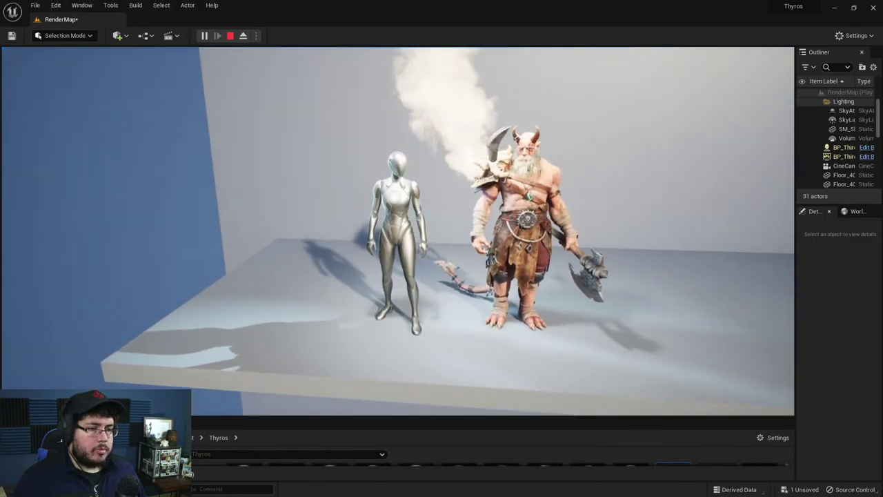
{"action": "key", "text": "Escape"}
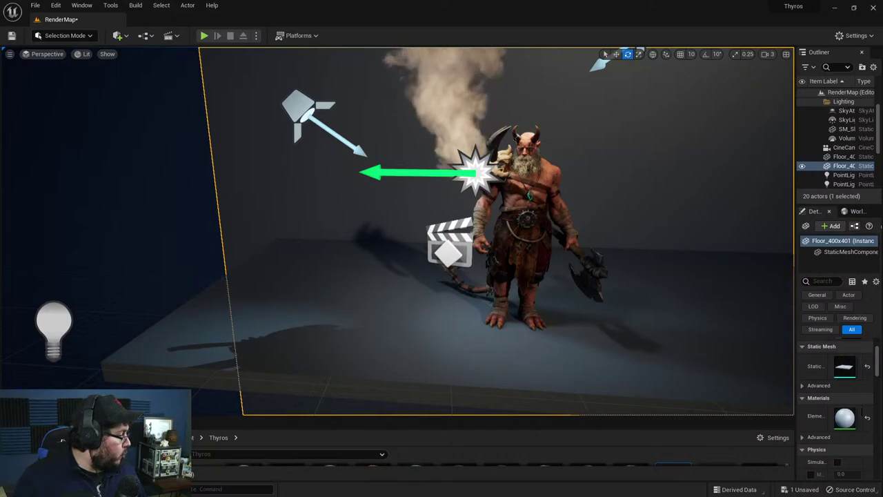
{"action": "key", "text": "super"}
{"action": "type", "text": "notepad"}
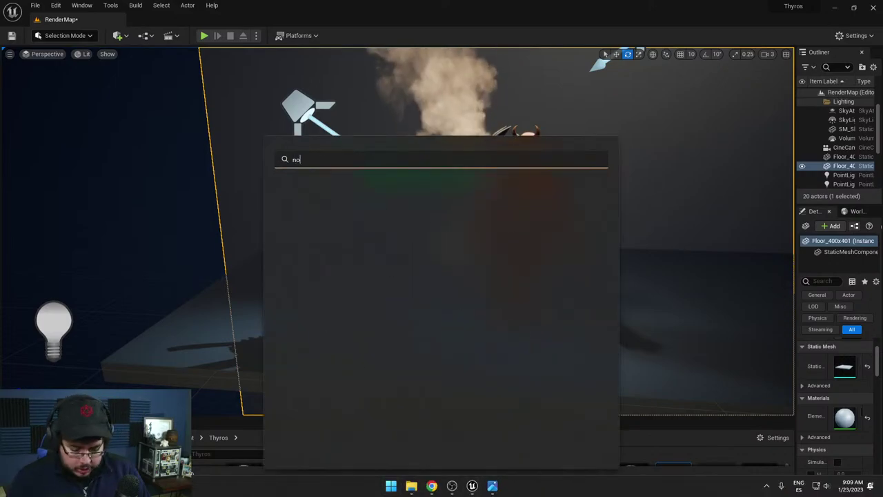
{"action": "key", "text": "Down"}
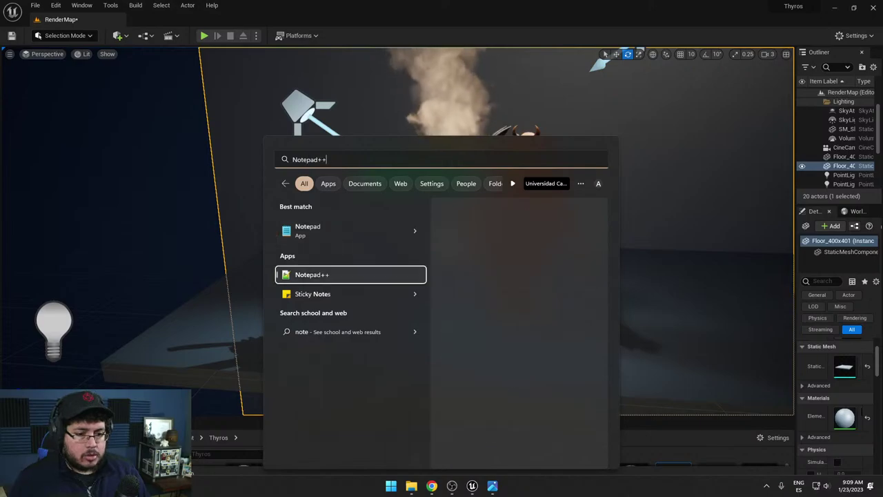
{"action": "key", "text": "Down"}
{"action": "key", "text": "Escape"}
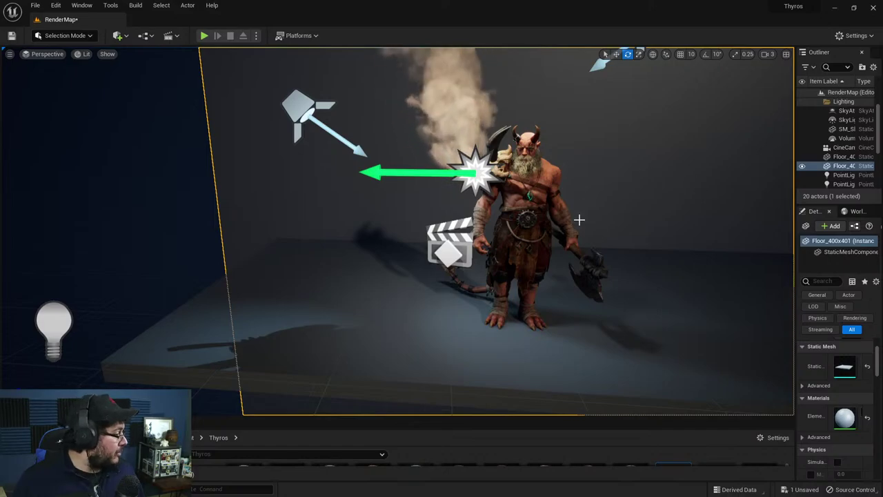
Orbit the camera close to the character and dismiss the GPU Crashed error.
{"action": "left_click_drag", "start_coordinate": [441, 228], "coordinate": [442, 228]}
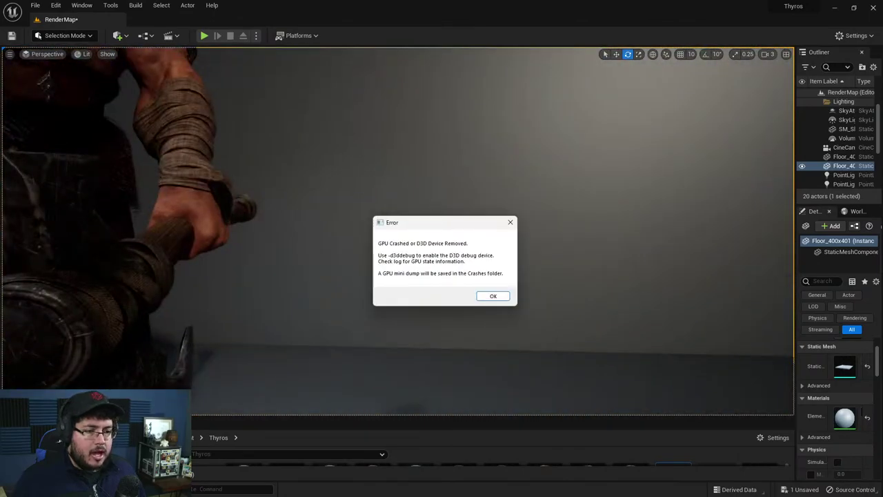
{"action": "key", "text": "alt+Tab"}
{"action": "left_click", "coordinate": [493, 296]}
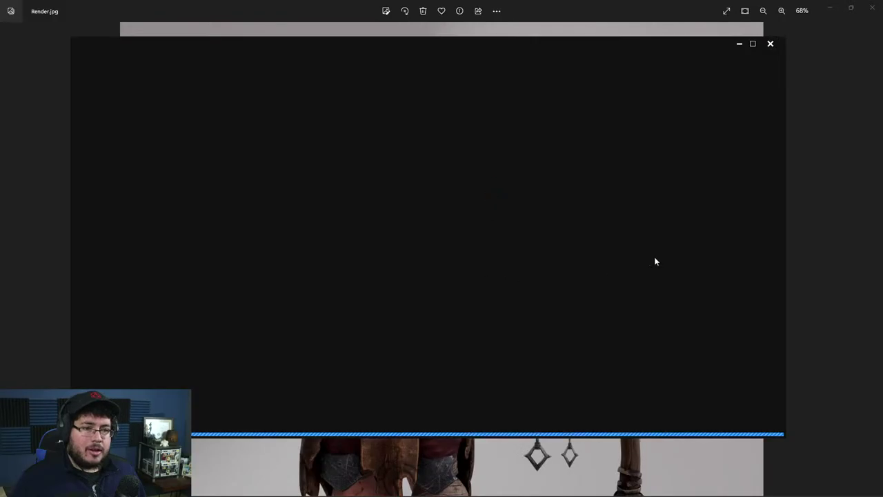
Close the crashed Unreal editor and zoom Render.jpg over the tattooed shoulder, pendant and skull belt.
{"action": "left_click", "coordinate": [771, 42]}
{"action": "left_click", "coordinate": [602, 120]}
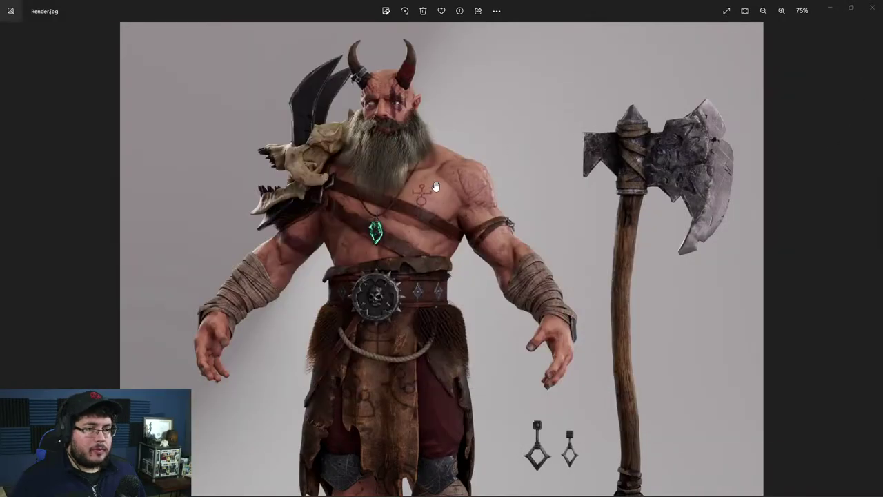
{"action": "scroll", "scroll_direction": "up", "scroll_amount": 3}
{"action": "scroll", "scroll_direction": "up", "scroll_amount": 3}
{"action": "scroll", "scroll_direction": "up", "scroll_amount": 3}
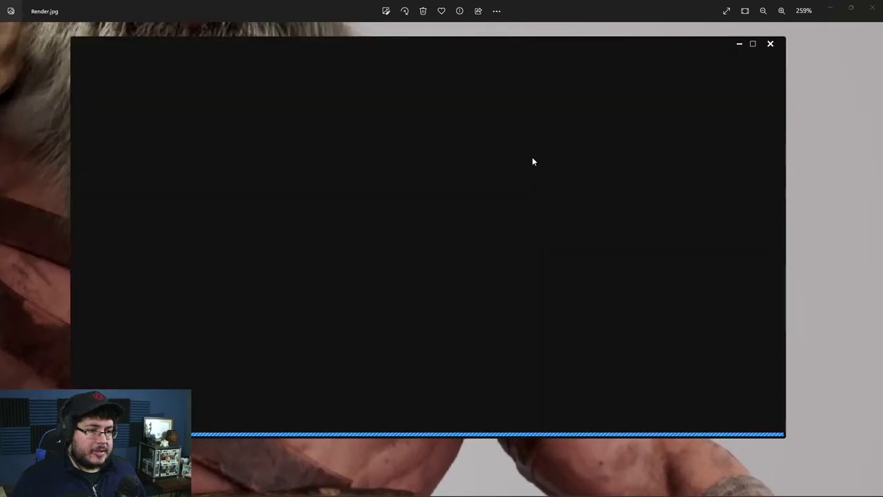
{"action": "left_click_drag", "start_coordinate": [482, 221], "coordinate": [480, 244]}
{"action": "scroll", "scroll_direction": "up", "scroll_amount": 3}
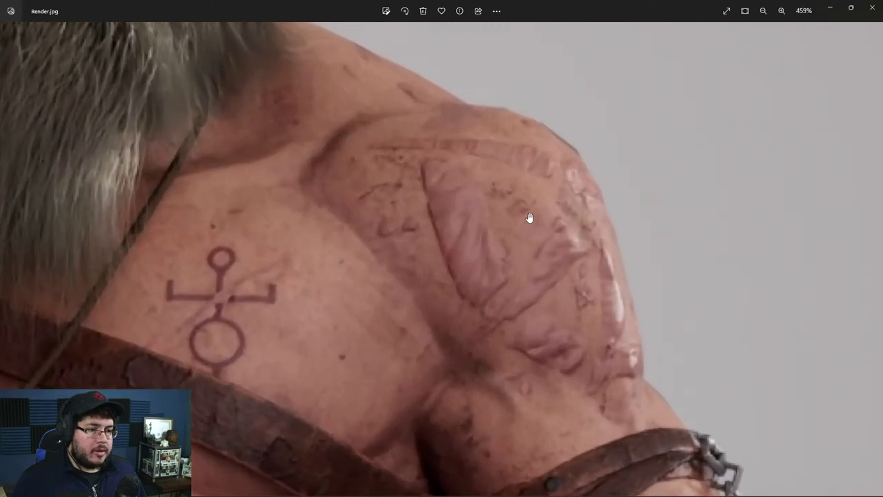
{"action": "scroll", "scroll_direction": "down", "scroll_amount": 3}
{"action": "scroll", "scroll_direction": "down", "scroll_amount": 3}
{"action": "left_click_drag", "start_coordinate": [463, 285], "coordinate": [501, 232]}
{"action": "scroll", "scroll_direction": "down", "scroll_amount": 3}
{"action": "scroll", "scroll_direction": "up", "scroll_amount": 3}
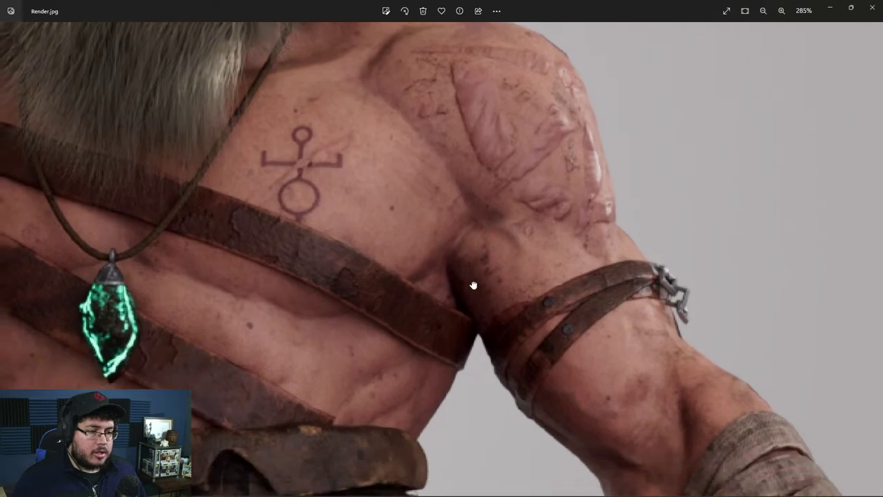
{"action": "left_click_drag", "start_coordinate": [451, 335], "coordinate": [509, 296]}
{"action": "scroll", "scroll_direction": "down", "scroll_amount": 3}
{"action": "left_click_drag", "start_coordinate": [431, 395], "coordinate": [467, 309]}
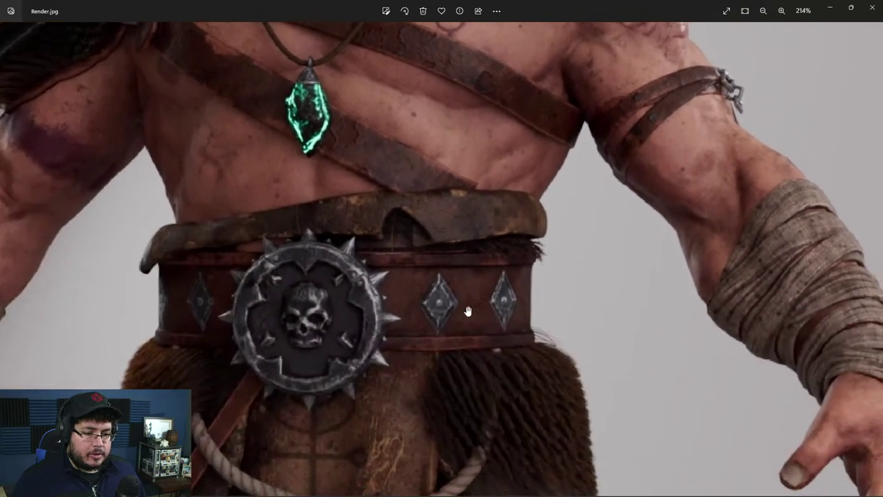
Pan down over the rope, loincloth and bandaged legs, zooming around, then close Photos.
{"action": "left_click_drag", "start_coordinate": [434, 365], "coordinate": [453, 306]}
{"action": "scroll", "scroll_direction": "down", "scroll_amount": 3}
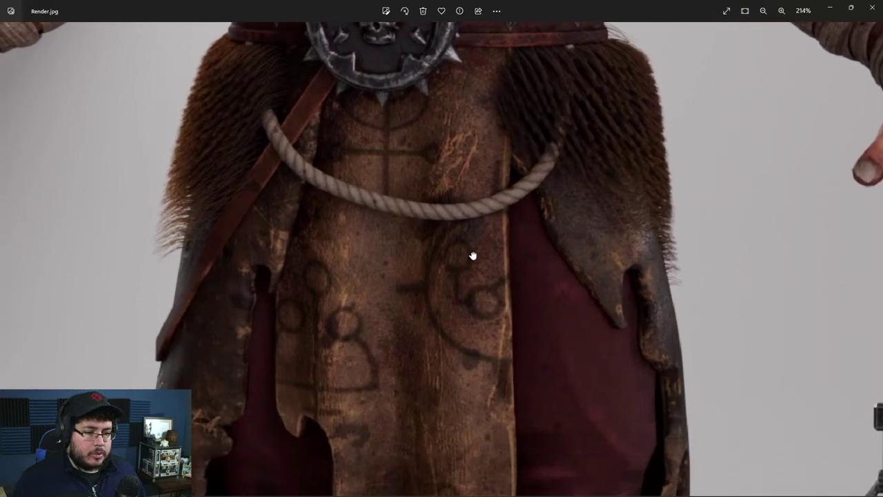
{"action": "scroll", "scroll_direction": "down", "scroll_amount": 3}
{"action": "scroll", "scroll_direction": "down", "scroll_amount": 3}
{"action": "scroll", "scroll_direction": "down", "scroll_amount": 3}
{"action": "scroll", "scroll_direction": "down", "scroll_amount": 3}
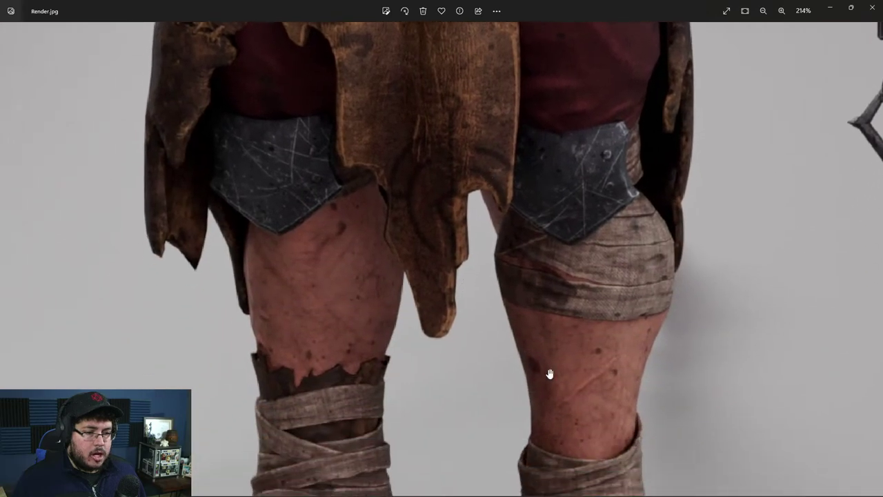
{"action": "left_click_drag", "start_coordinate": [552, 371], "coordinate": [561, 256]}
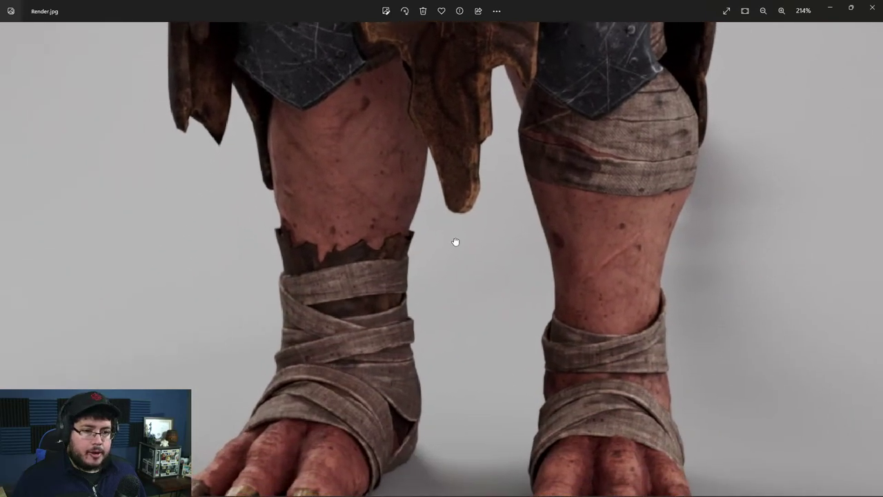
{"action": "scroll", "scroll_direction": "down", "scroll_amount": 3}
{"action": "scroll", "scroll_direction": "down", "scroll_amount": 3}
{"action": "scroll", "scroll_direction": "down", "scroll_amount": 3}
{"action": "scroll", "scroll_direction": "up", "scroll_amount": 3}
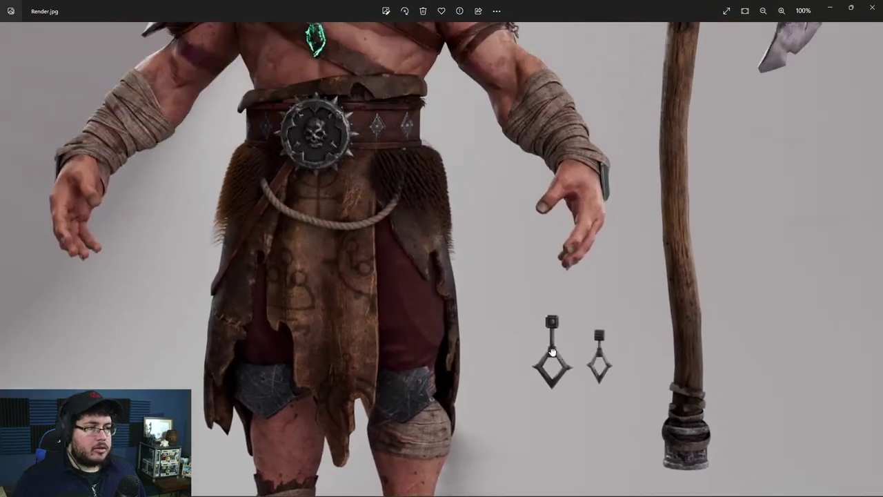
{"action": "scroll", "scroll_direction": "up", "scroll_amount": 3}
{"action": "scroll", "scroll_direction": "up", "scroll_amount": 3}
{"action": "scroll", "scroll_direction": "up", "scroll_amount": 3}
{"action": "scroll", "scroll_direction": "up", "scroll_amount": 3}
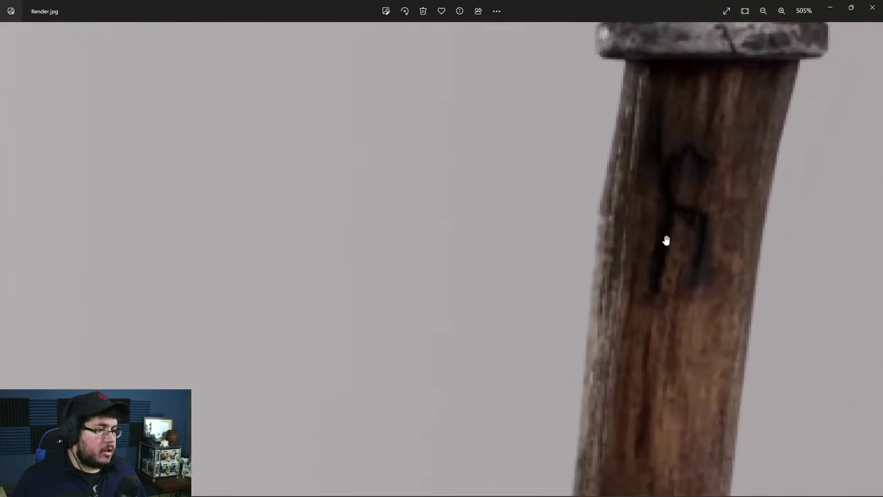
{"action": "scroll", "scroll_direction": "down", "scroll_amount": 3}
{"action": "scroll", "scroll_direction": "down", "scroll_amount": 3}
{"action": "scroll", "scroll_direction": "down", "scroll_amount": 3}
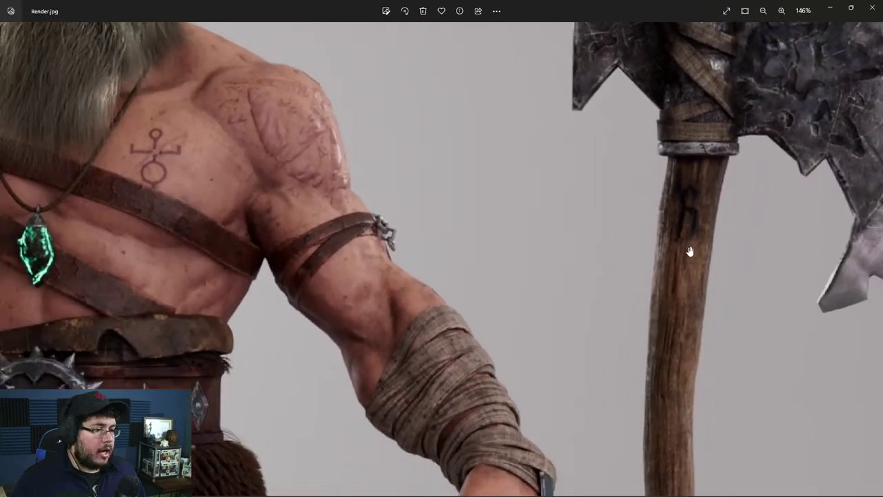
{"action": "scroll", "scroll_direction": "down", "scroll_amount": 3}
{"action": "scroll", "scroll_direction": "down", "scroll_amount": 3}
{"action": "scroll", "scroll_direction": "up", "scroll_amount": 3}
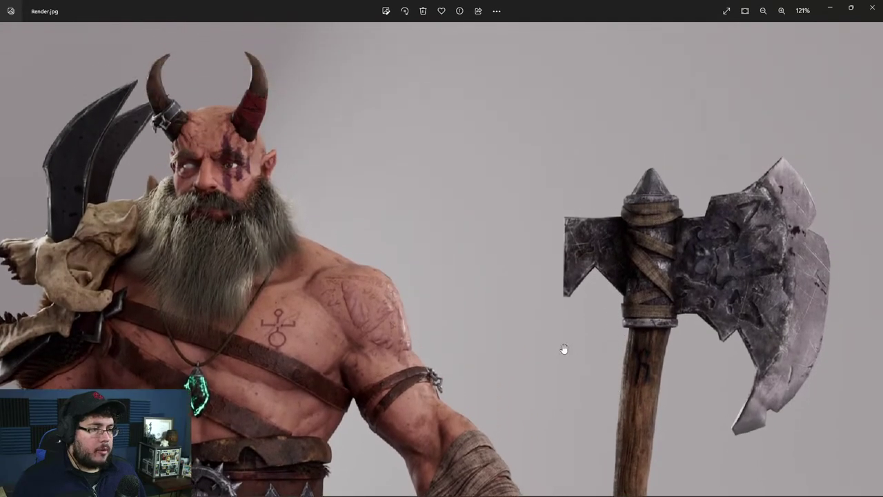
{"action": "scroll", "scroll_direction": "up", "scroll_amount": 3}
{"action": "scroll", "scroll_direction": "down", "scroll_amount": 3}
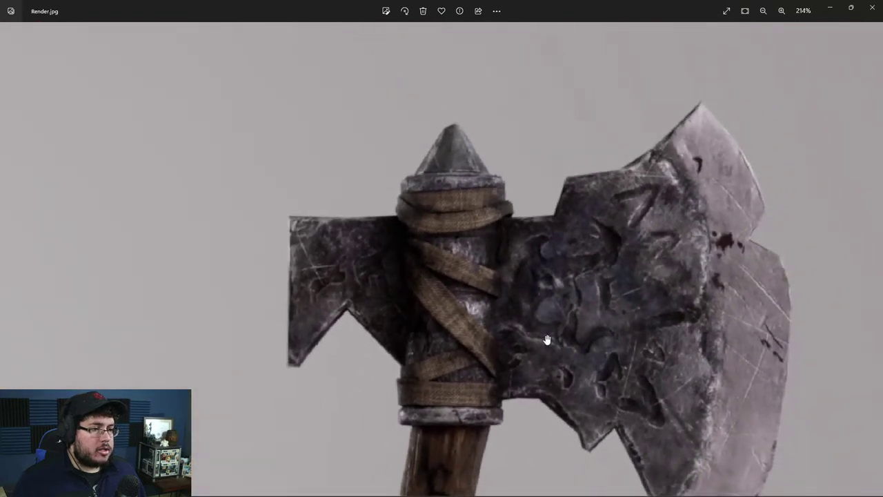
{"action": "scroll", "scroll_direction": "down", "scroll_amount": 3}
{"action": "scroll", "scroll_direction": "down", "scroll_amount": 3}
{"action": "scroll", "scroll_direction": "up", "scroll_amount": 3}
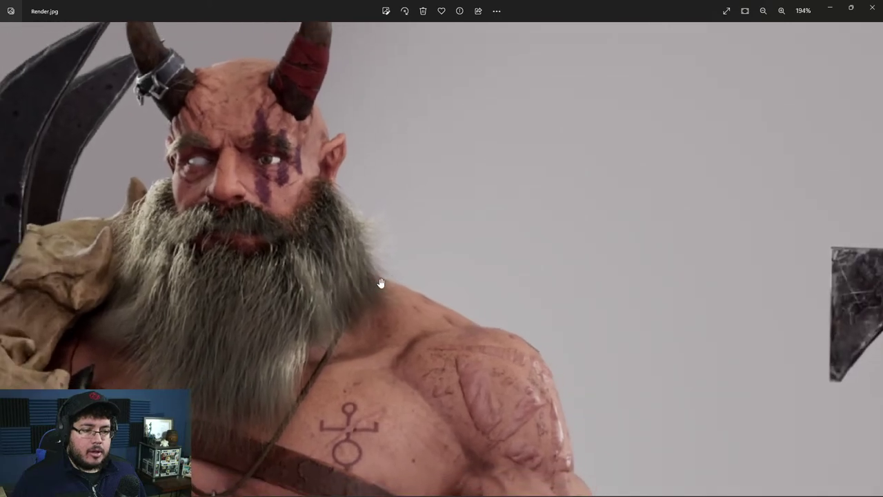
{"action": "scroll", "scroll_direction": "up", "scroll_amount": 3}
{"action": "scroll", "scroll_direction": "down", "scroll_amount": 3}
{"action": "scroll", "scroll_direction": "up", "scroll_amount": 3}
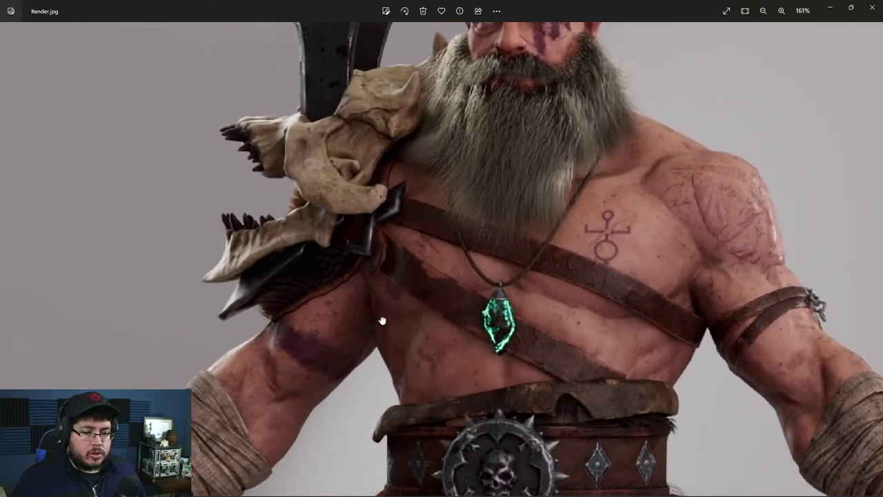
{"action": "scroll", "scroll_direction": "up", "scroll_amount": 3}
{"action": "scroll", "scroll_direction": "down", "scroll_amount": 3}
{"action": "scroll", "scroll_direction": "down", "scroll_amount": 3}
{"action": "scroll", "scroll_direction": "down", "scroll_amount": 3}
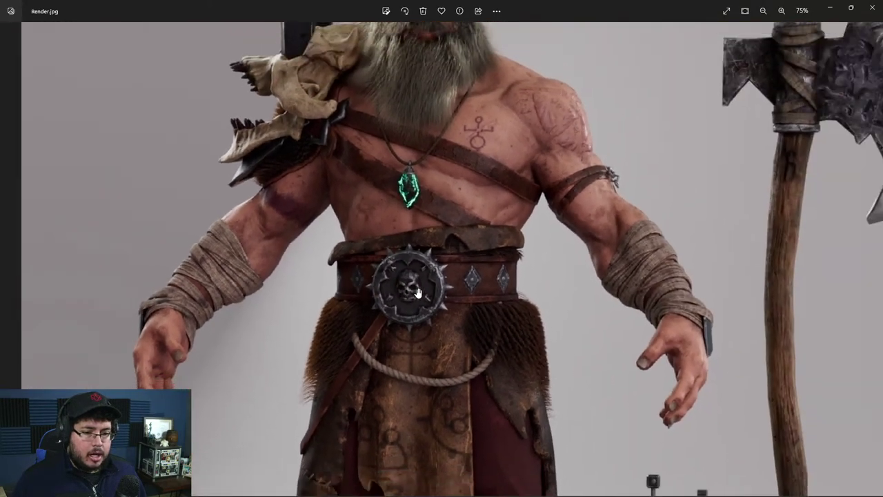
{"action": "scroll", "scroll_direction": "down", "scroll_amount": 3}
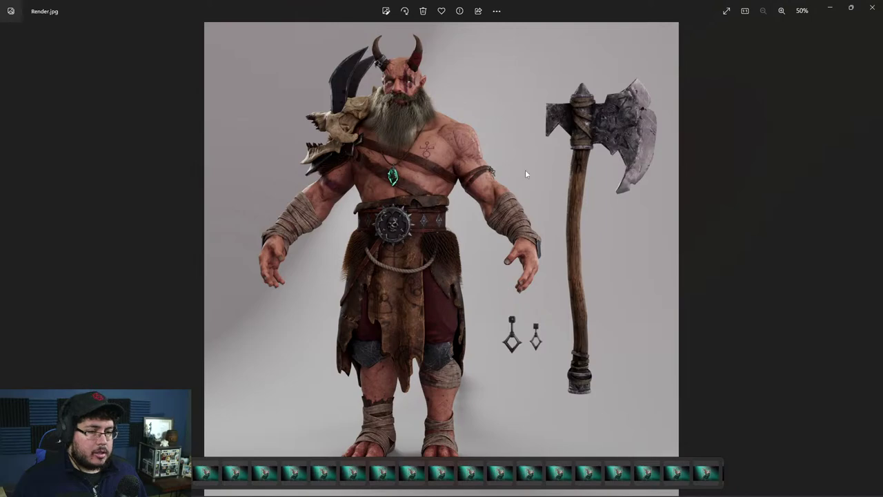
{"action": "left_click", "coordinate": [872, 6]}
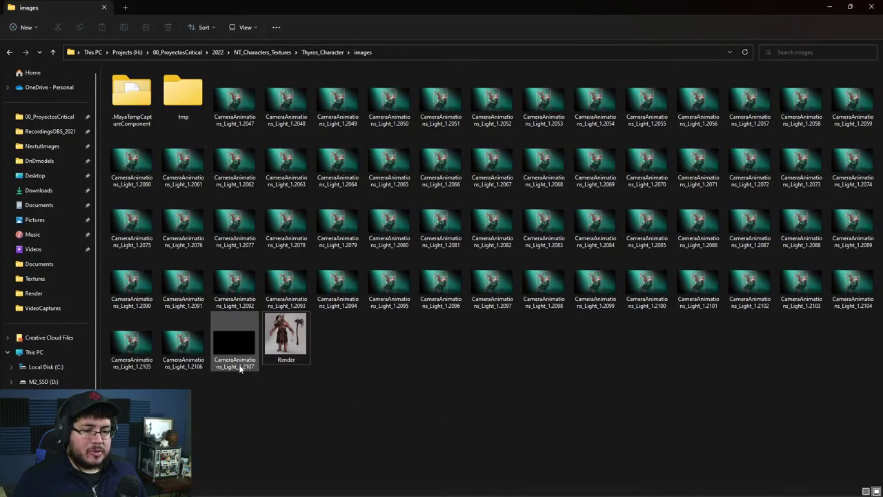
Delete all CameraAnimation frame images, keeping Render, and close the images folder.
{"action": "left_click", "coordinate": [236, 104]}
{"action": "key", "text": "Delete"}
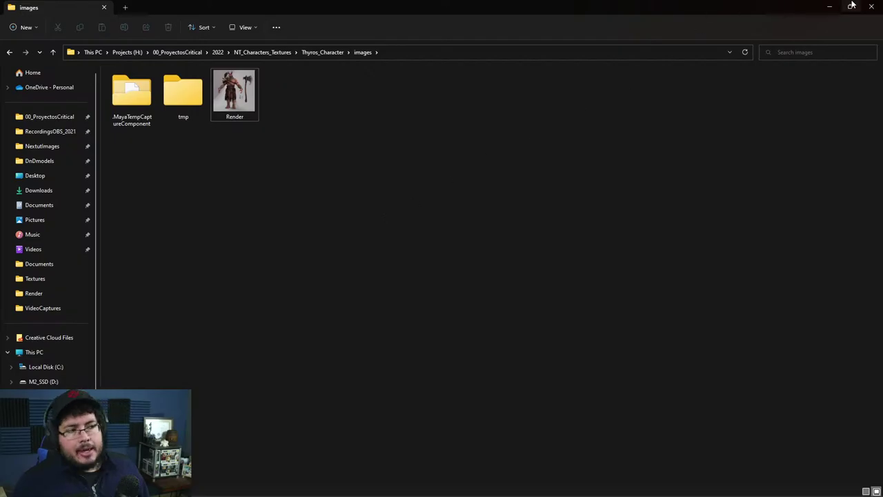
{"action": "left_click", "coordinate": [870, 7]}
{"action": "key", "text": "super"}
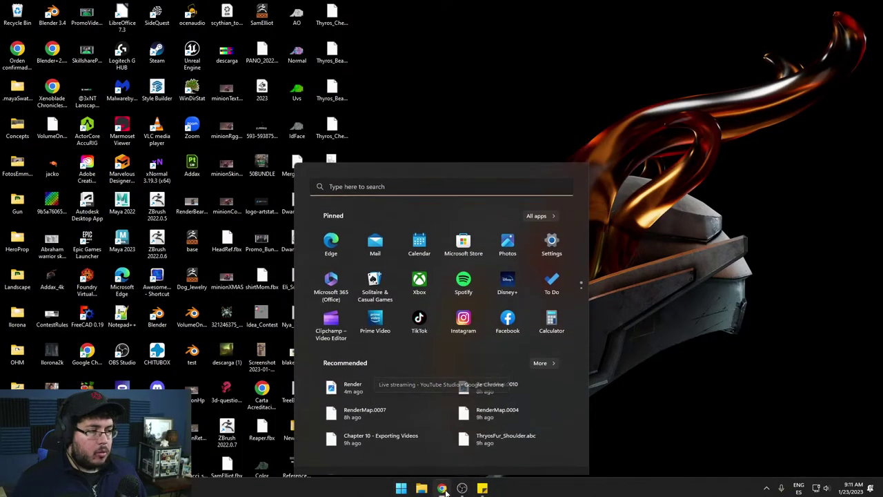
{"action": "key", "text": "super"}
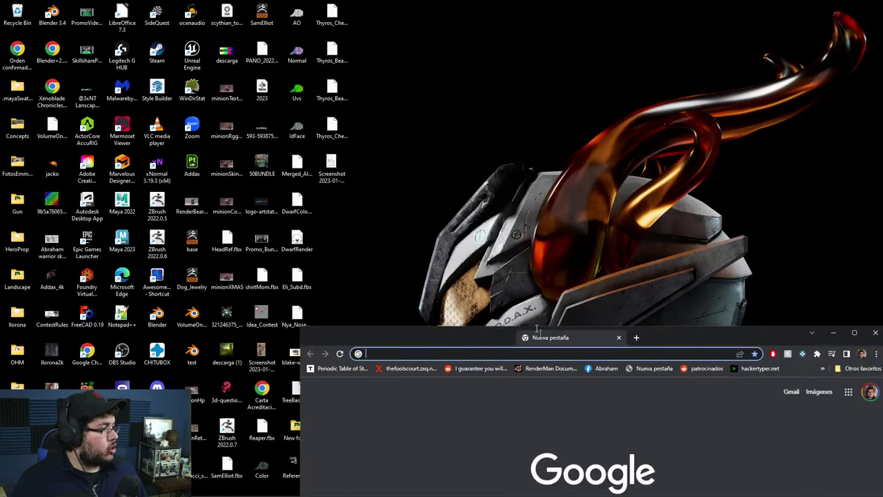
Search Google Images for 'robot concept art' and preview the dark robot lineup image.
{"action": "left_click", "coordinate": [372, 24]}
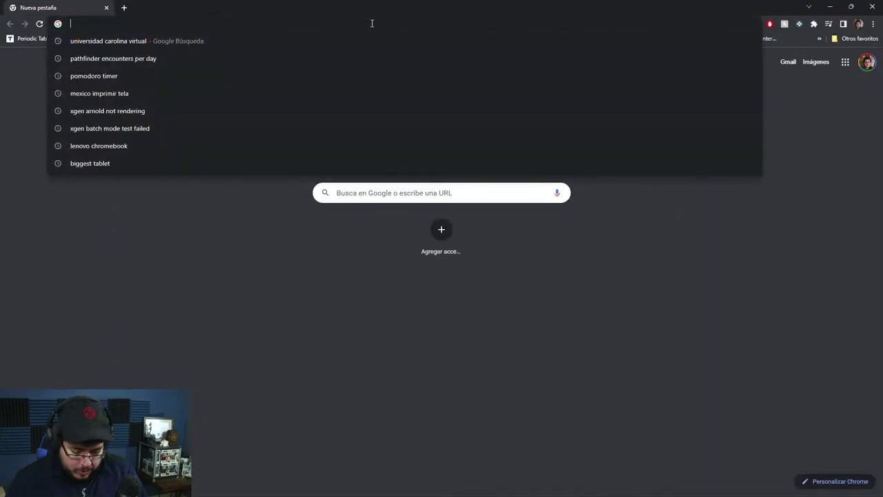
{"action": "type", "text": "robot"}
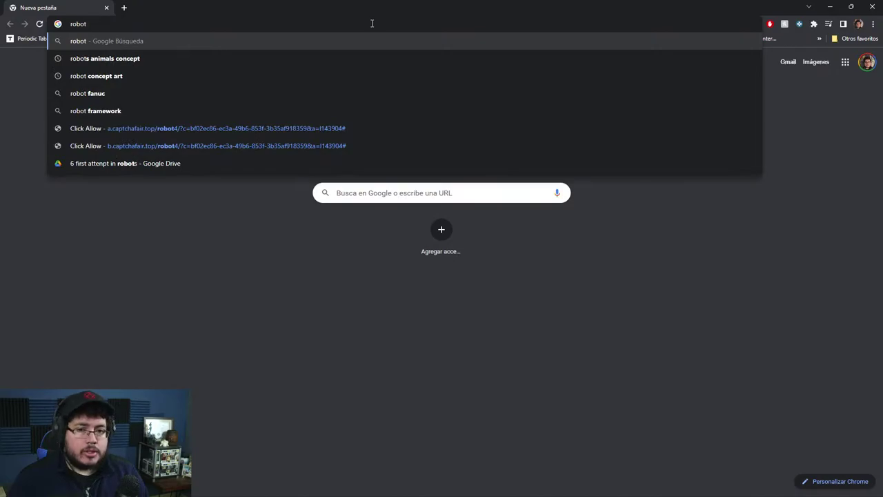
{"action": "left_click", "coordinate": [207, 76]}
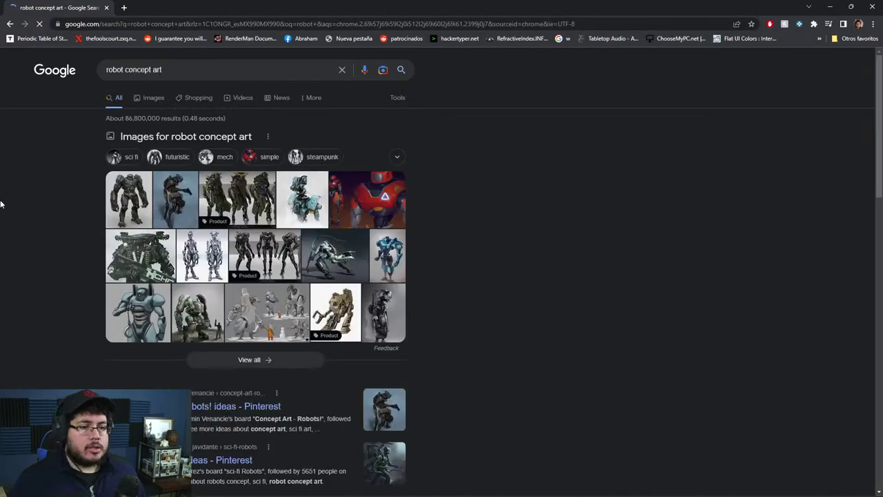
{"action": "left_click", "coordinate": [148, 101]}
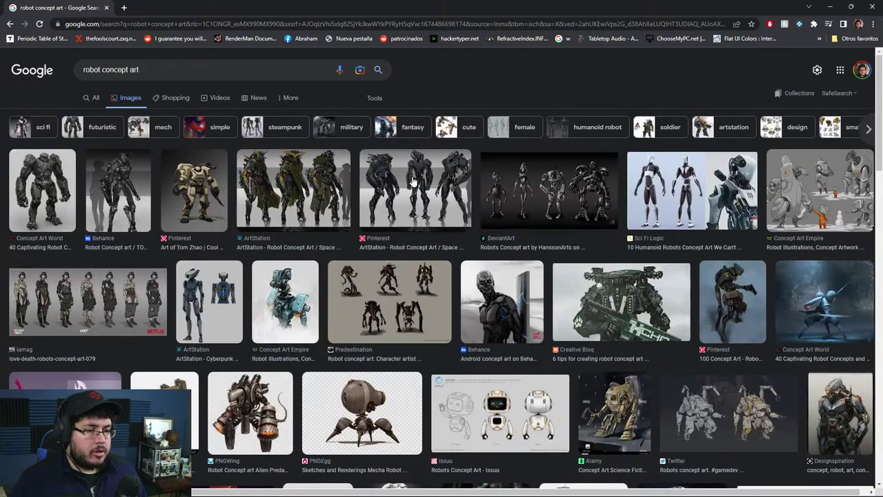
{"action": "left_click", "coordinate": [411, 178]}
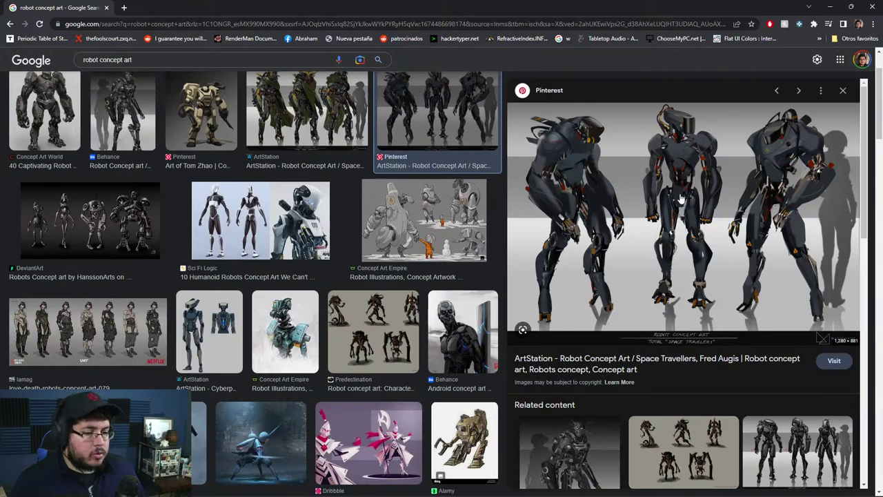
{"action": "scroll", "scroll_direction": "up", "scroll_amount": 3}
{"action": "scroll", "scroll_direction": "up", "scroll_amount": 3}
Replace the query with the artist's name to see their robot illustrations.
{"action": "triple_click", "coordinate": [135, 67]}
{"action": "type", "text": "m"}
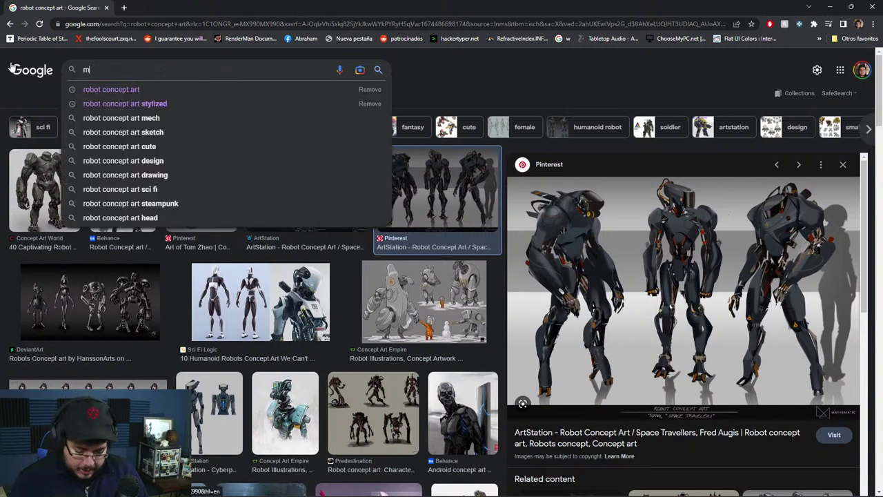
{"action": "type", "text": "att dixon"}
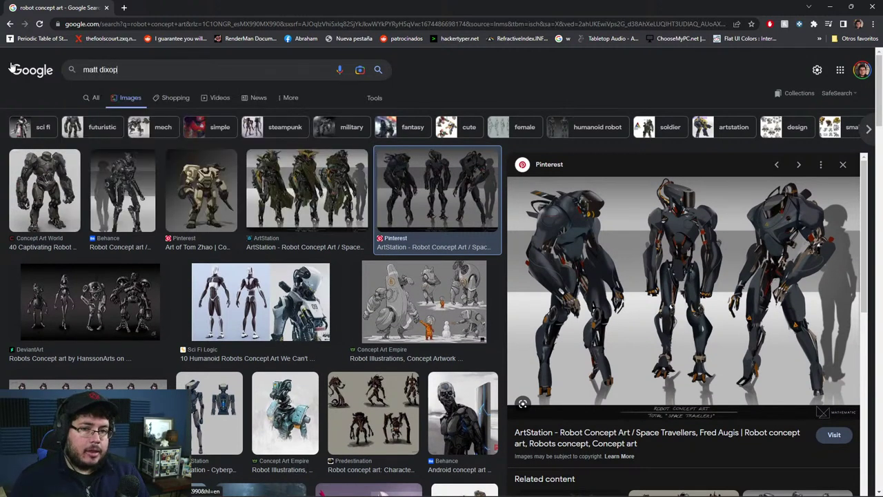
{"action": "key", "text": "Return"}
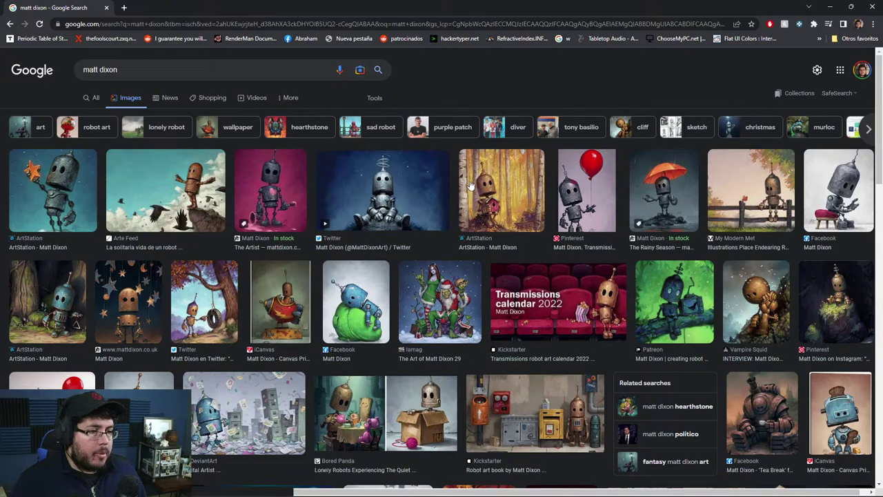
Preview a robot illustration, then the iCanvas print of a robot riding a red rocket.
{"action": "left_click", "coordinate": [290, 203]}
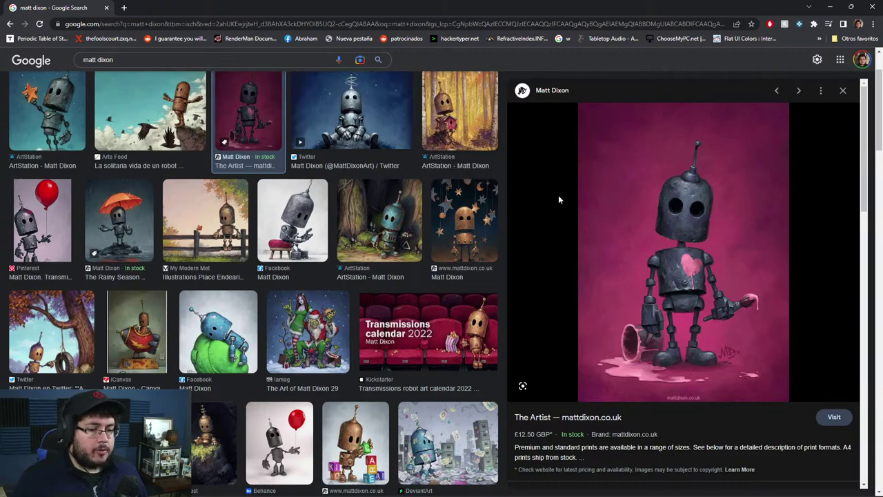
{"action": "scroll", "scroll_direction": "down", "scroll_amount": 3}
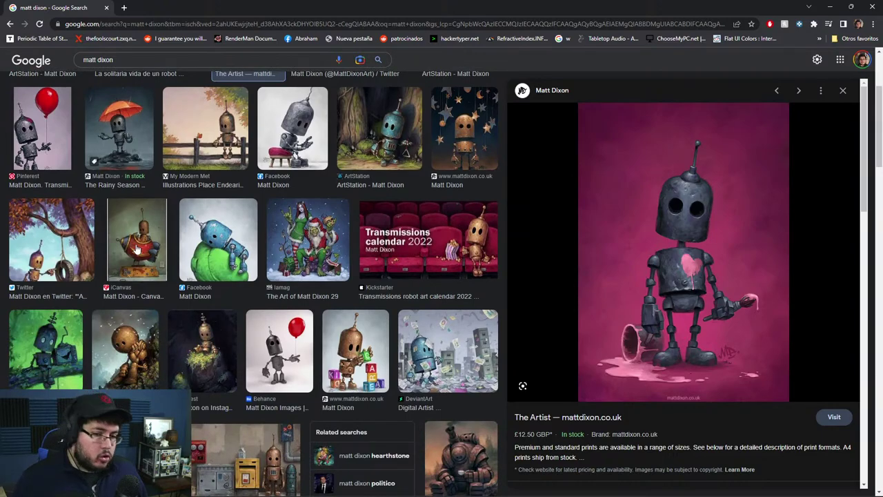
{"action": "left_click", "coordinate": [145, 241]}
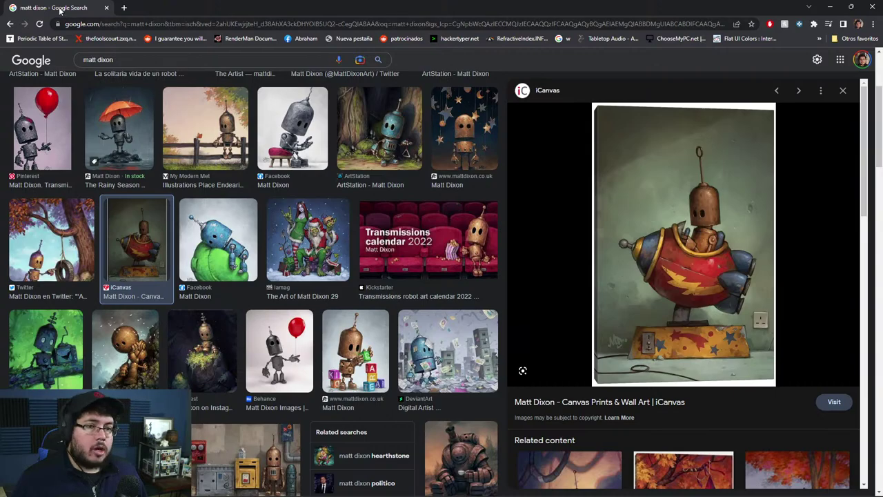
Search the artist's handle, open their ArtStation profile showing all portfolio works, then a new tab.
{"action": "left_click", "coordinate": [124, 7]}
{"action": "type", "text": "eedd"}
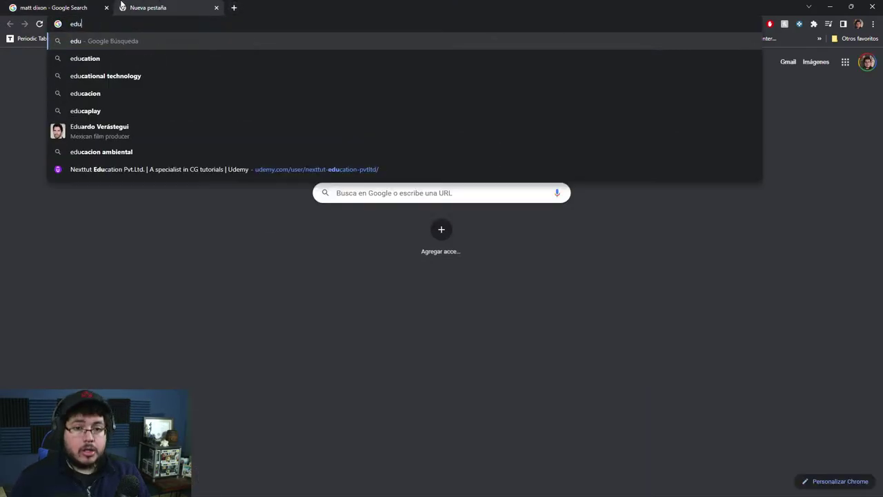
{"action": "key", "text": "BackSpace"}
{"action": "type", "text": "sfox"}
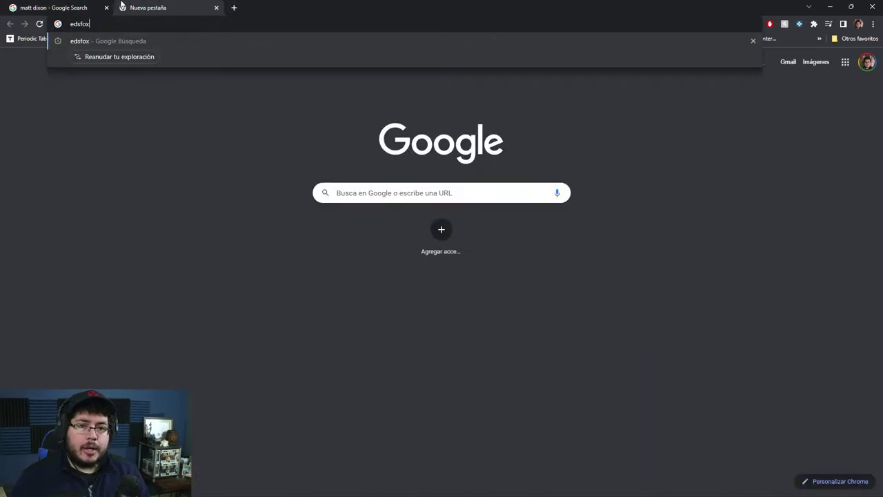
{"action": "key", "text": "Return"}
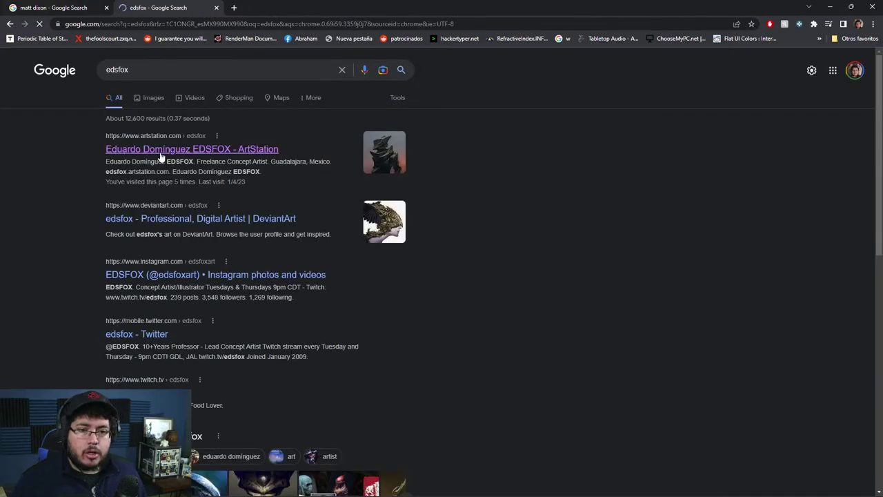
{"action": "left_click", "coordinate": [161, 151]}
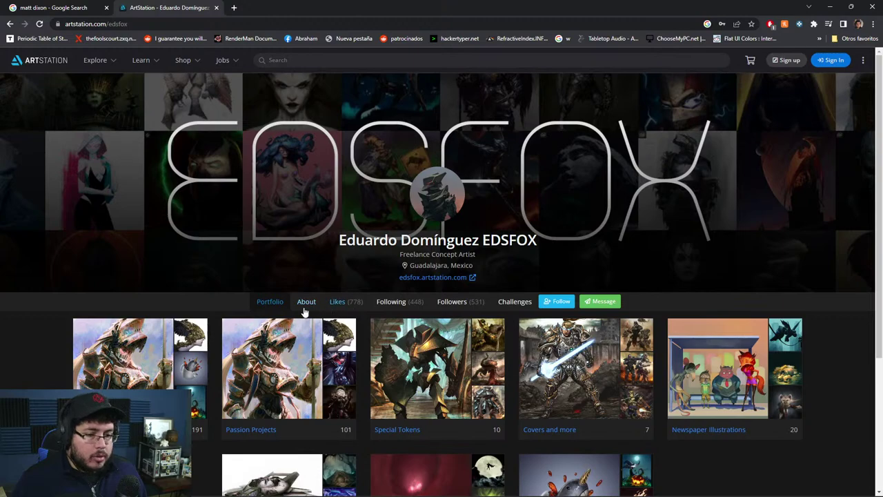
{"action": "left_click", "coordinate": [270, 303]}
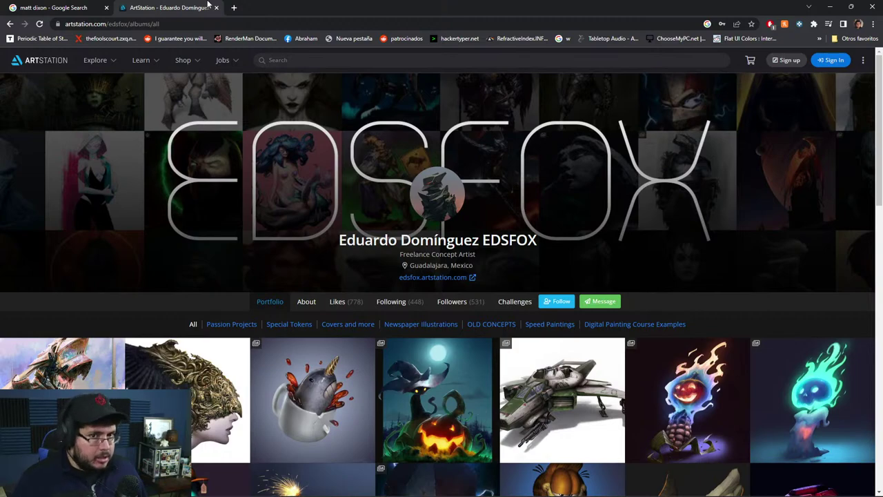
{"action": "left_click", "coordinate": [235, 7]}
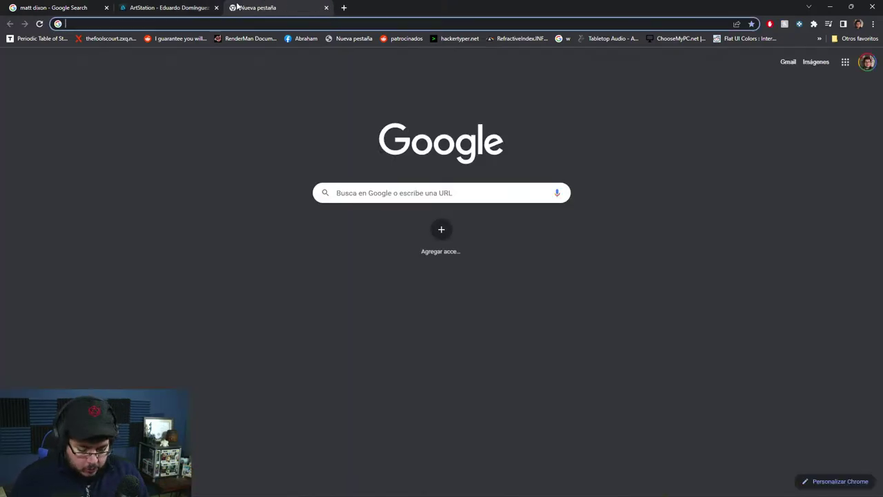
Search Google Images for 'fantasy character barbarian'.
{"action": "type", "text": "fantasy cahrac"}
{"action": "key", "text": "BackSpace"}
{"action": "key", "text": "BackSpace"}
{"action": "key", "text": "BackSpace"}
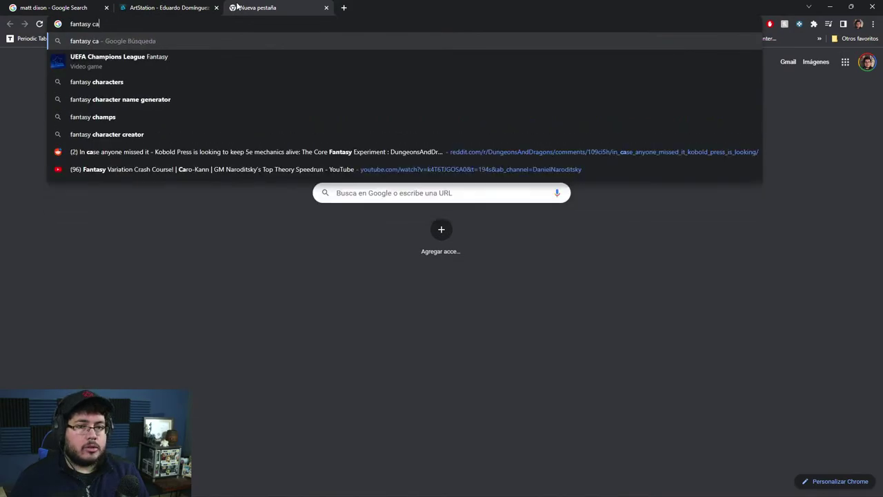
{"action": "key", "text": "BackSpace"}
{"action": "type", "text": "haracter"}
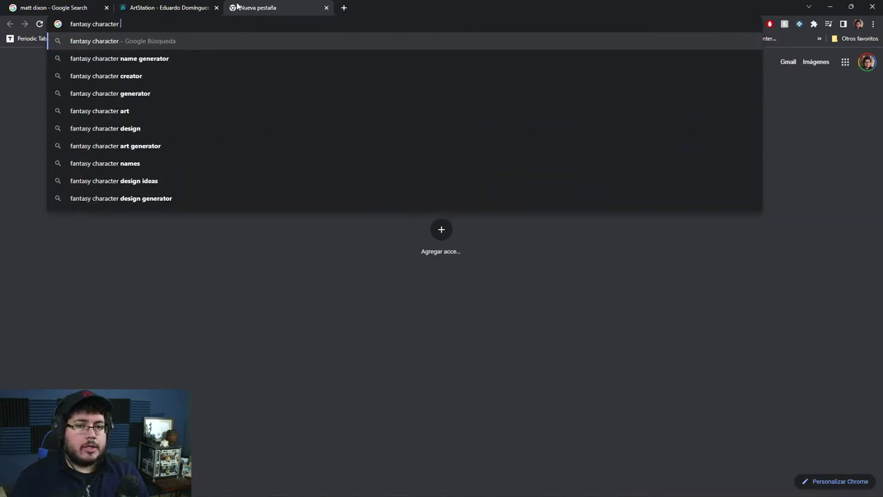
{"action": "type", "text": " barbarian"}
{"action": "key", "text": "Return"}
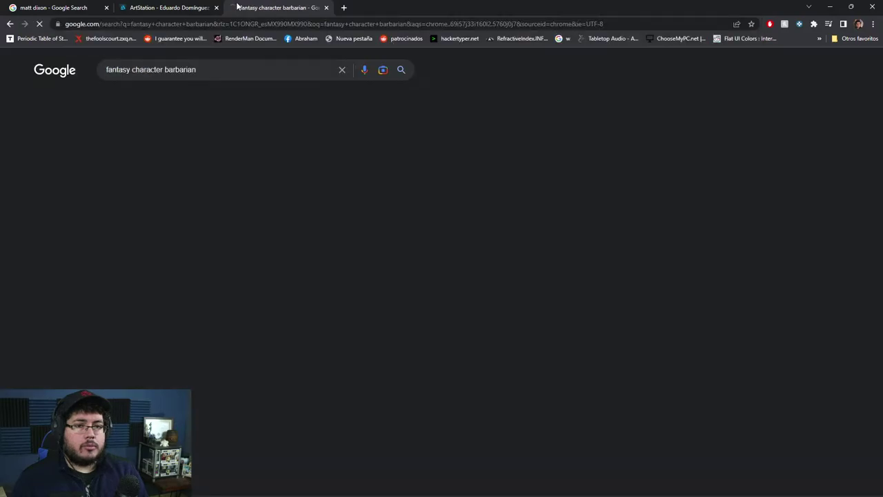
{"action": "left_click", "coordinate": [157, 98]}
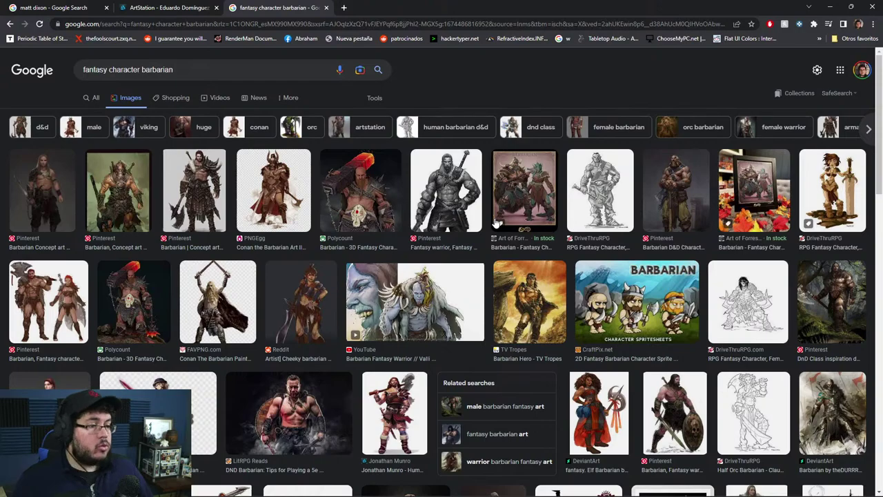
Preview the Barbarian D&D Character and the sword-and-skull-shield barbarian, then return to ArtStation.
{"action": "left_click", "coordinate": [666, 189]}
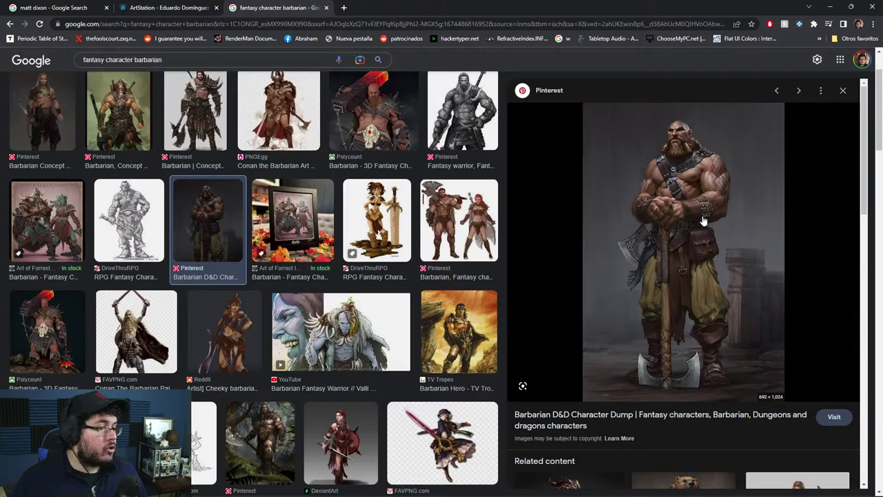
{"action": "scroll", "scroll_direction": "down", "scroll_amount": 3}
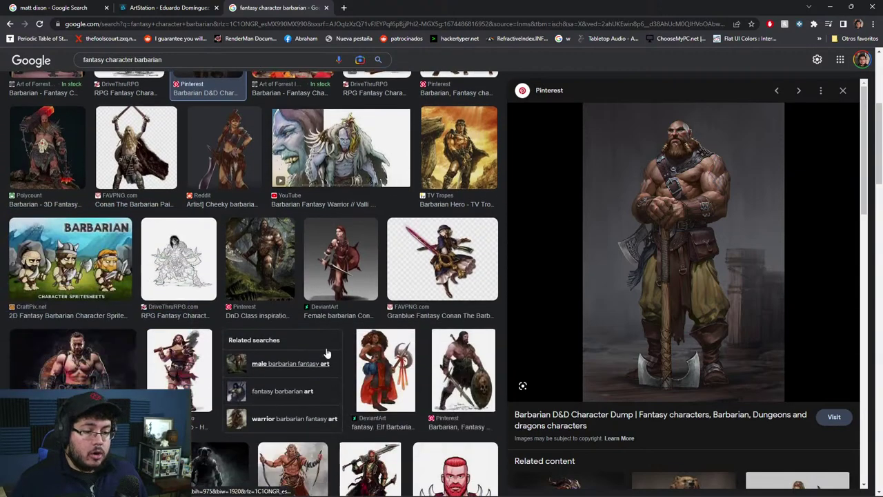
{"action": "left_click", "coordinate": [472, 370]}
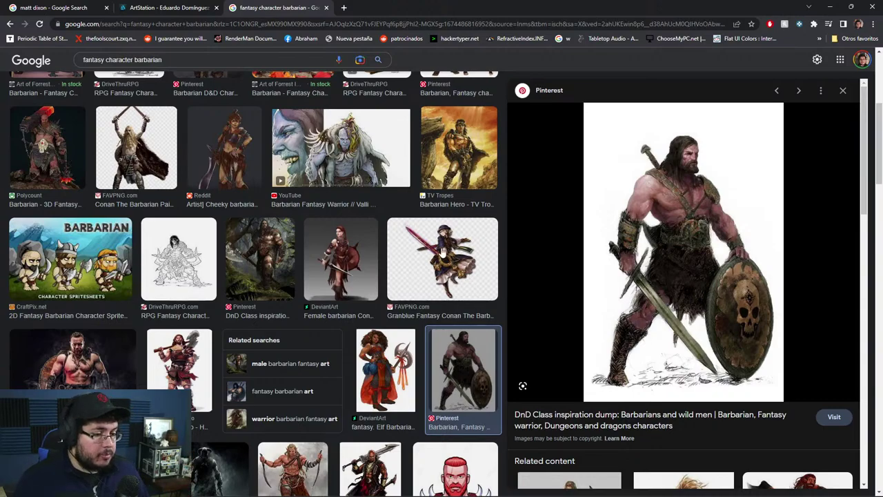
{"action": "scroll", "scroll_direction": "down", "scroll_amount": 3}
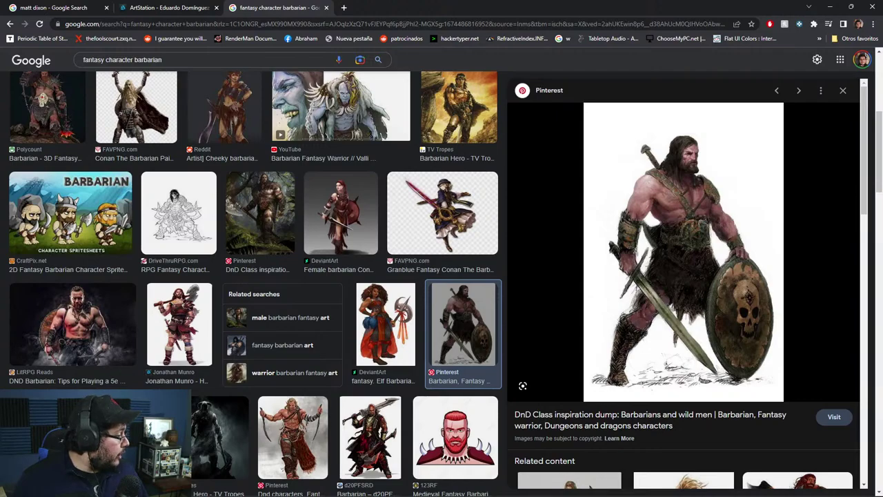
{"action": "left_click", "coordinate": [184, 7]}
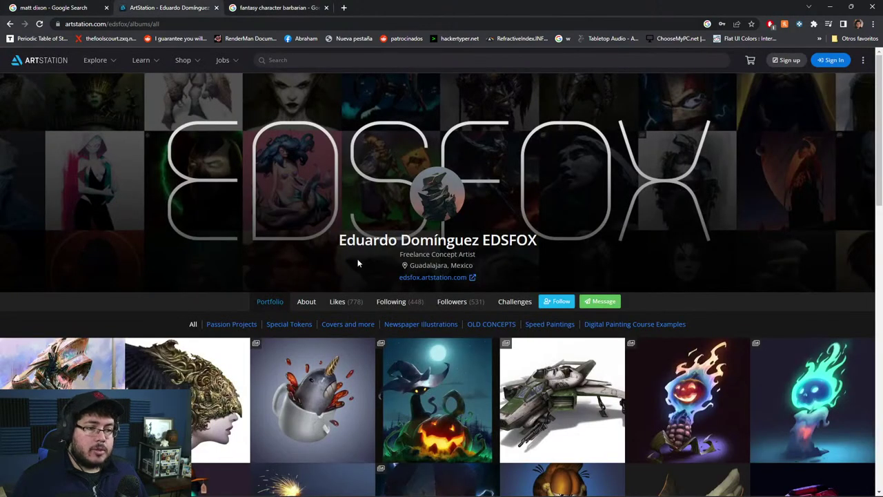
Scroll further down the artist's ArtStation artwork grid.
{"action": "scroll", "scroll_direction": "down", "scroll_amount": 3}
{"action": "scroll", "scroll_direction": "down", "scroll_amount": 3}
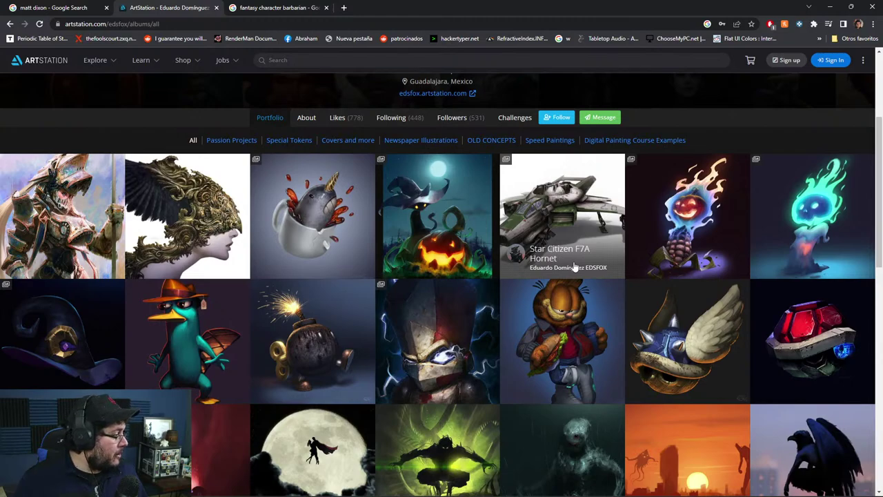
Open Render.jpg from recent files in Photos, zoom in and out on the barbarian, then close it.
{"action": "key", "text": "alt+Tab"}
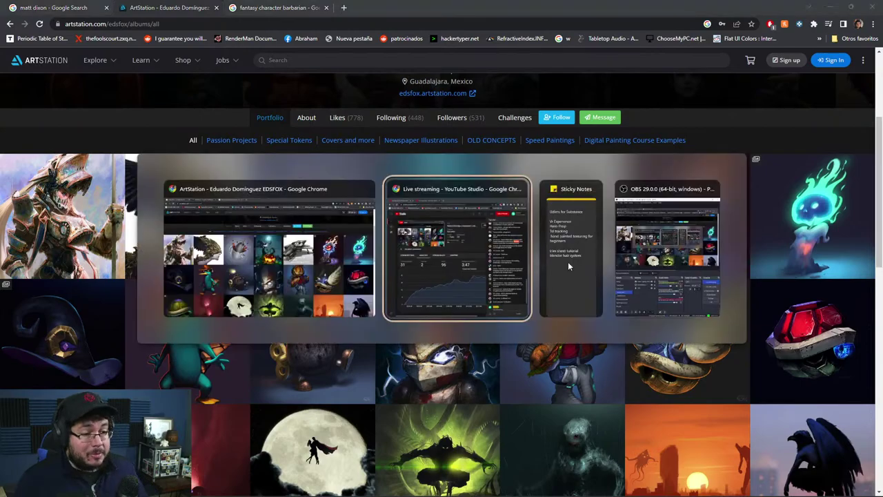
{"action": "key", "text": "super"}
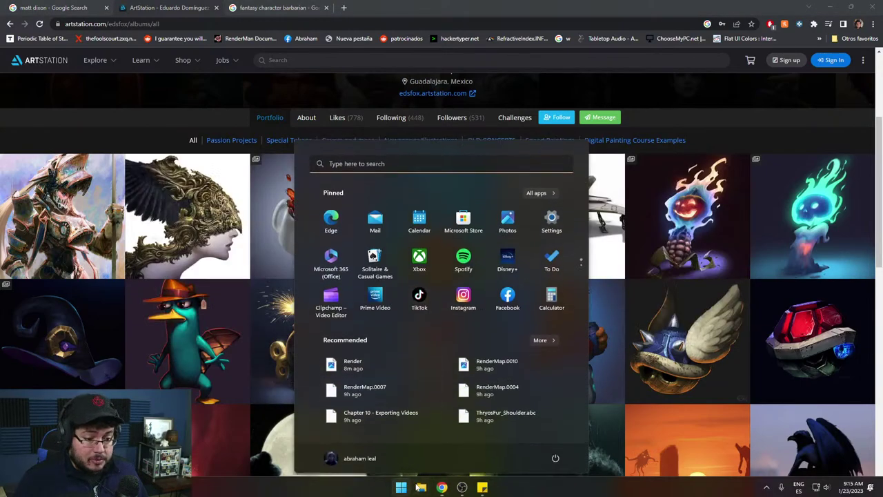
{"action": "left_click", "coordinate": [420, 487]}
{"action": "double_click", "coordinate": [151, 200]}
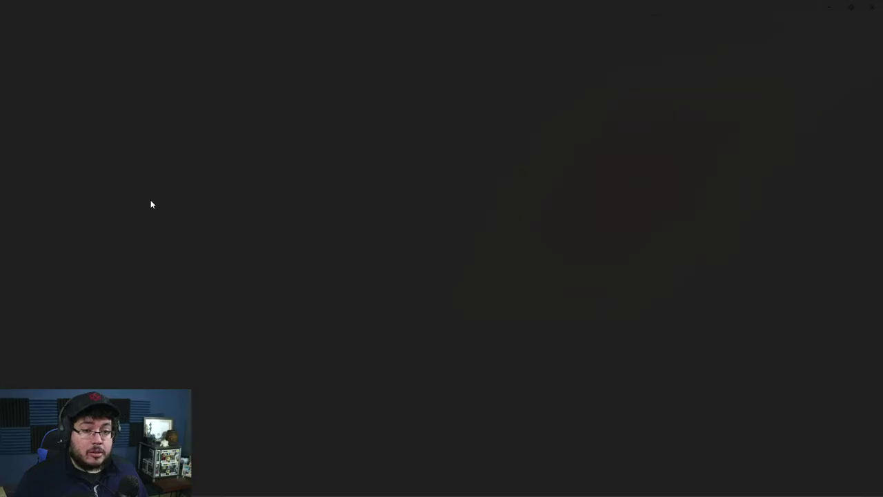
{"action": "scroll", "scroll_direction": "up", "scroll_amount": 3}
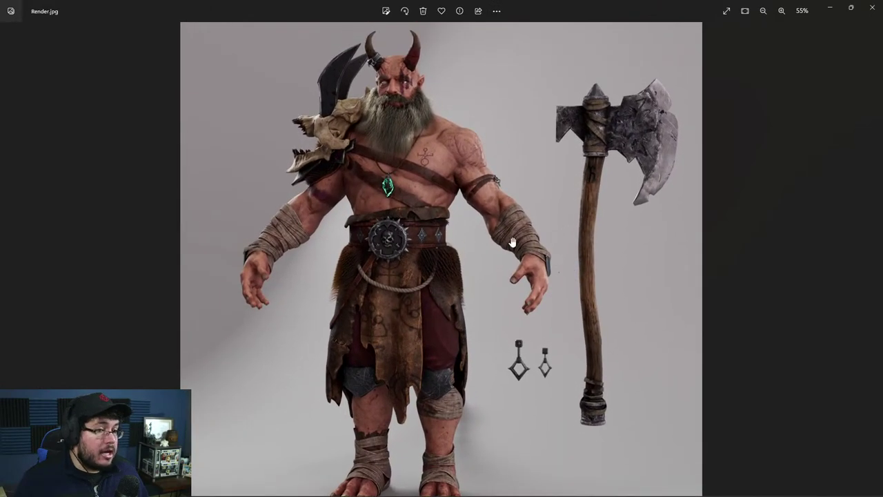
{"action": "scroll", "scroll_direction": "down", "scroll_amount": 3}
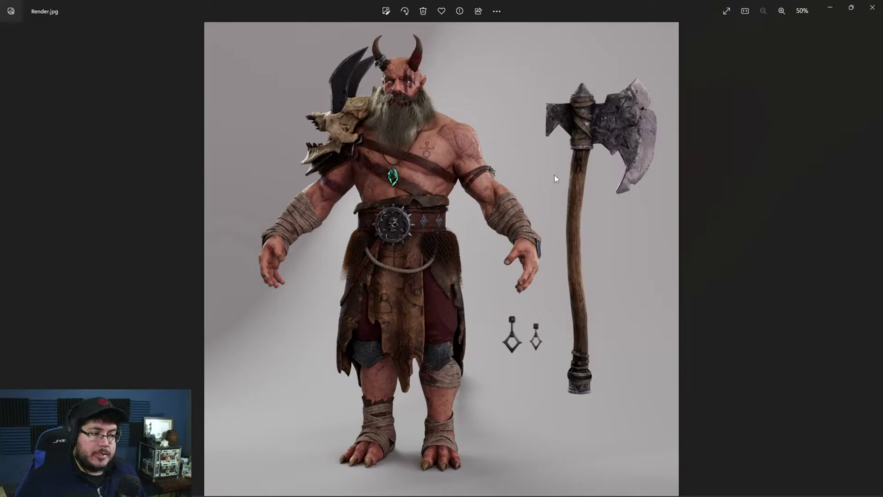
{"action": "left_click", "coordinate": [831, 7]}
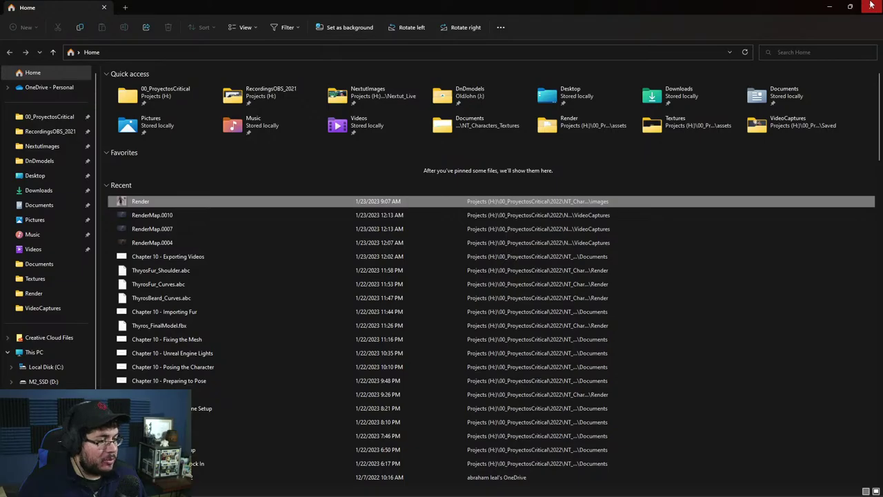
Close File Explorer and the barbarian and robot-artwork Google search tabs, keeping the ArtStation tab.
{"action": "left_click", "coordinate": [870, 6]}
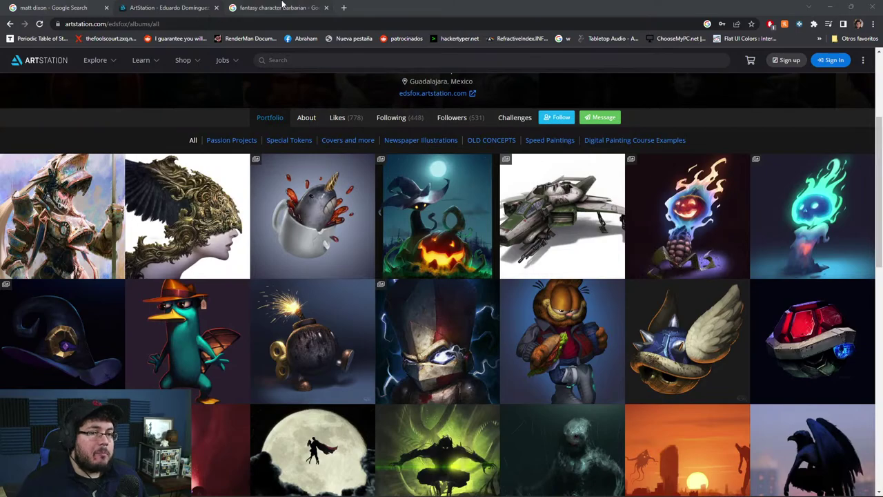
{"action": "left_click", "coordinate": [281, 8]}
{"action": "left_click", "coordinate": [326, 8]}
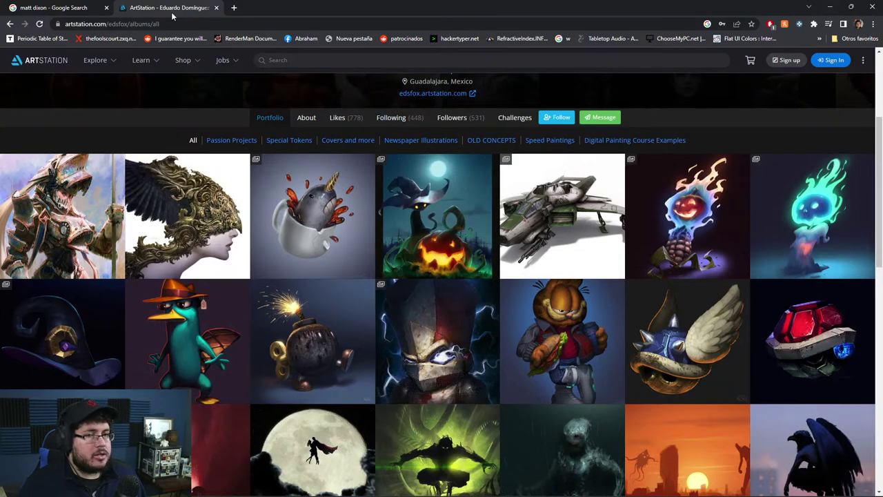
{"action": "left_click", "coordinate": [80, 6]}
{"action": "left_click", "coordinate": [106, 8]}
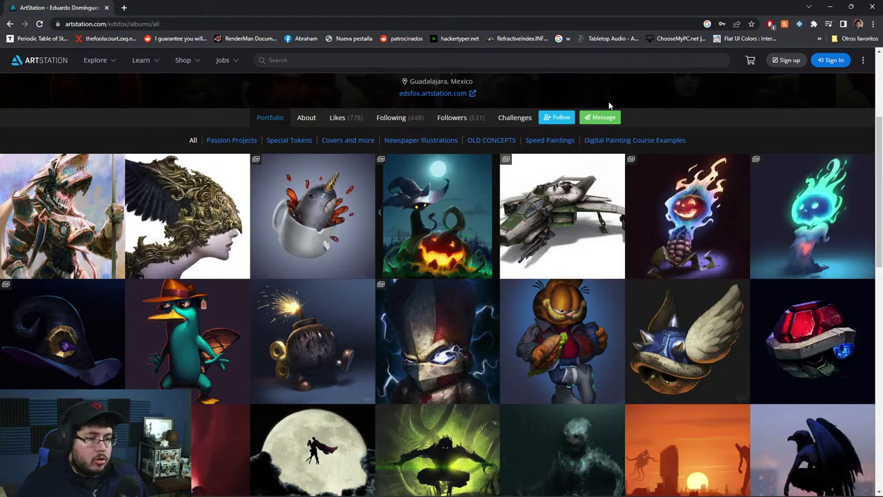
{"action": "key", "text": "super"}
{"action": "key", "text": "super"}
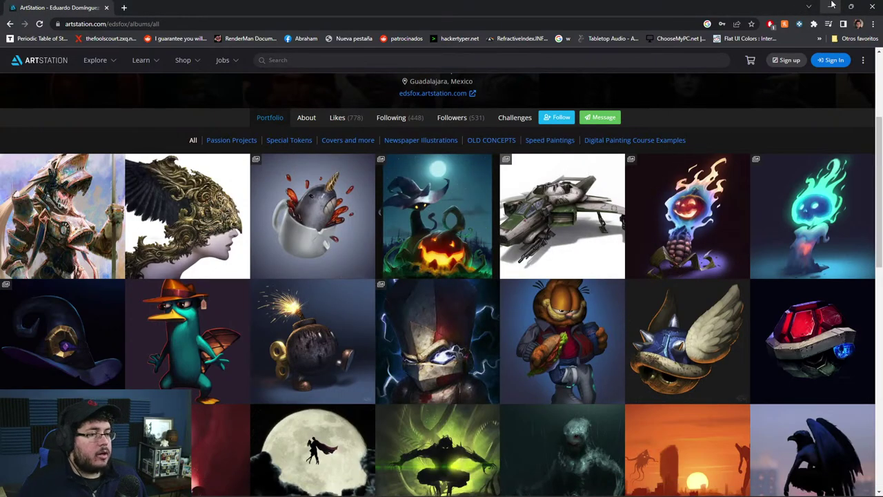
Minimise the browser, clear the desktop, and search the Start menu for 'maya' to launch Maya 2023.
{"action": "left_click", "coordinate": [831, 6]}
{"action": "key", "text": "super"}
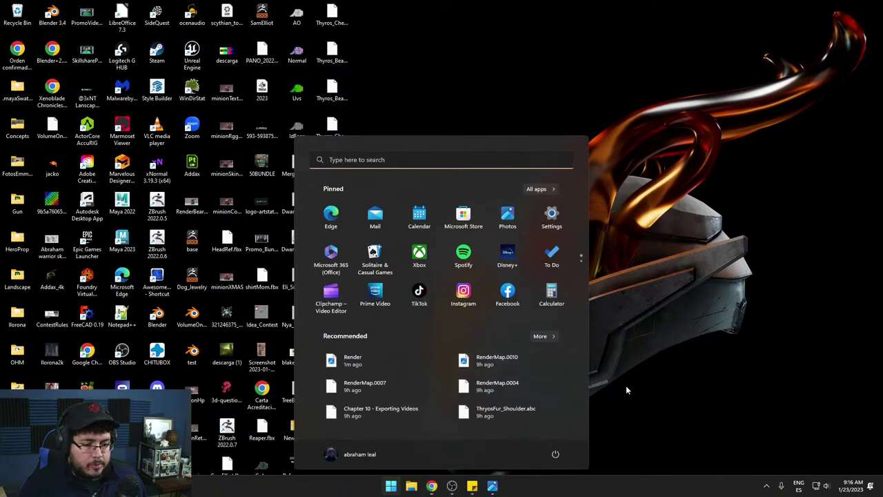
{"action": "left_click", "coordinate": [630, 384]}
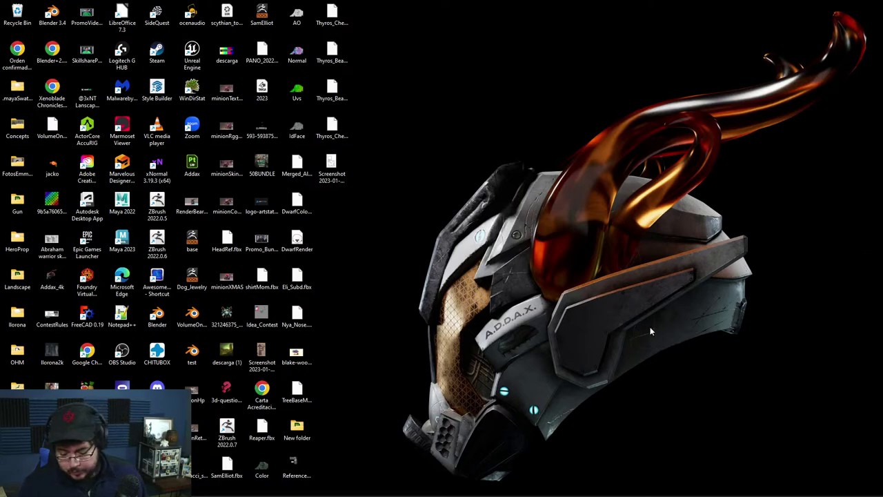
{"action": "key", "text": "super"}
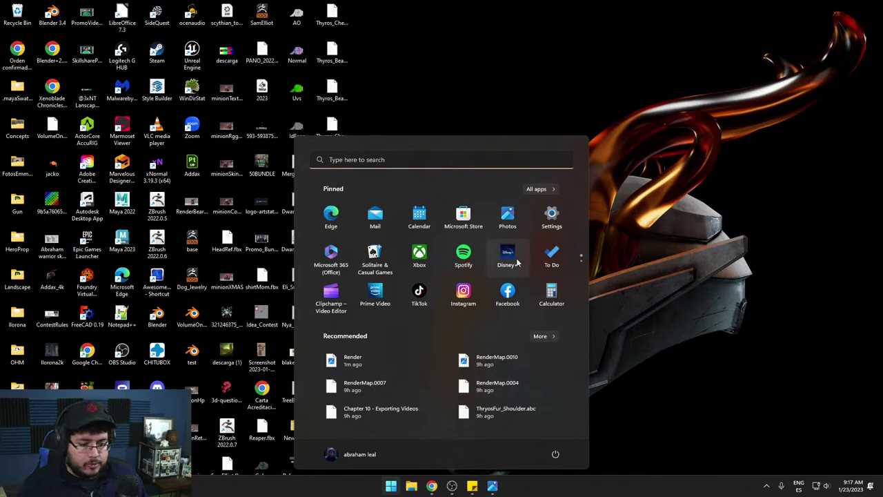
{"action": "type", "text": "maya"}
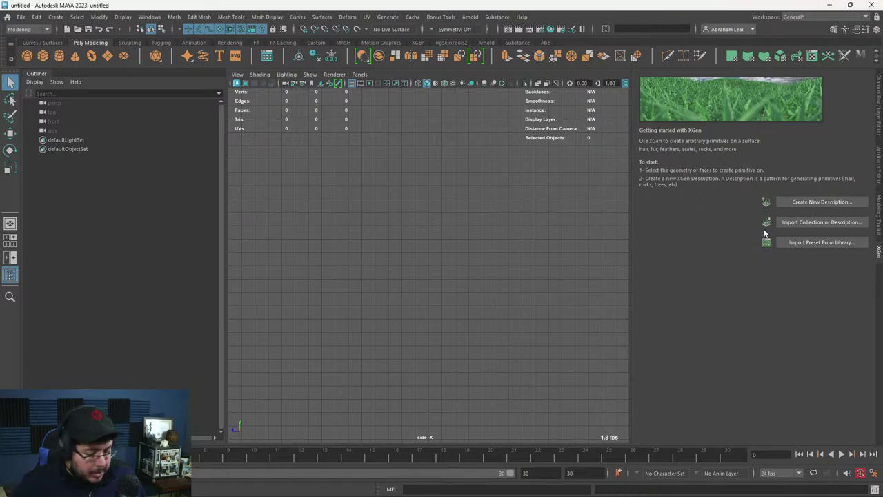
Launch Google Chrome ('gm') and Notepad ('no') from the Start search.
{"action": "key", "text": "super"}
{"action": "type", "text": "gm"}
{"action": "key", "text": "Return"}
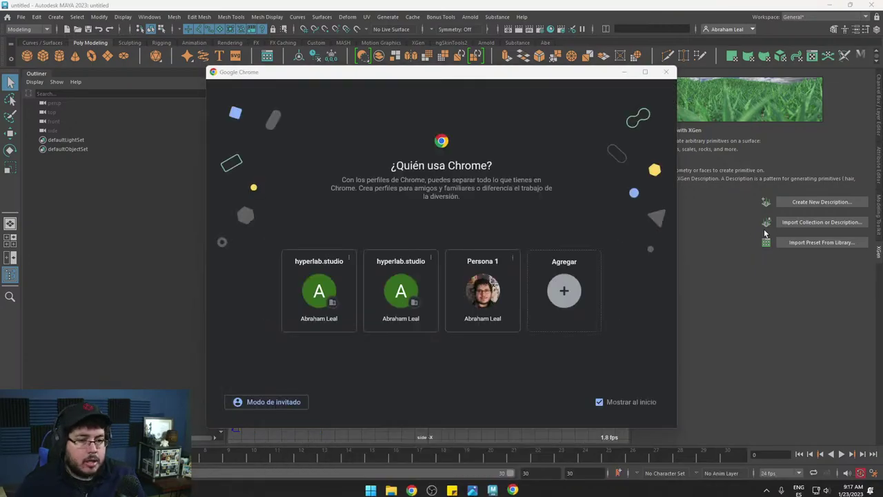
{"action": "key", "text": "super"}
{"action": "type", "text": "no"}
{"action": "key", "text": "Return"}
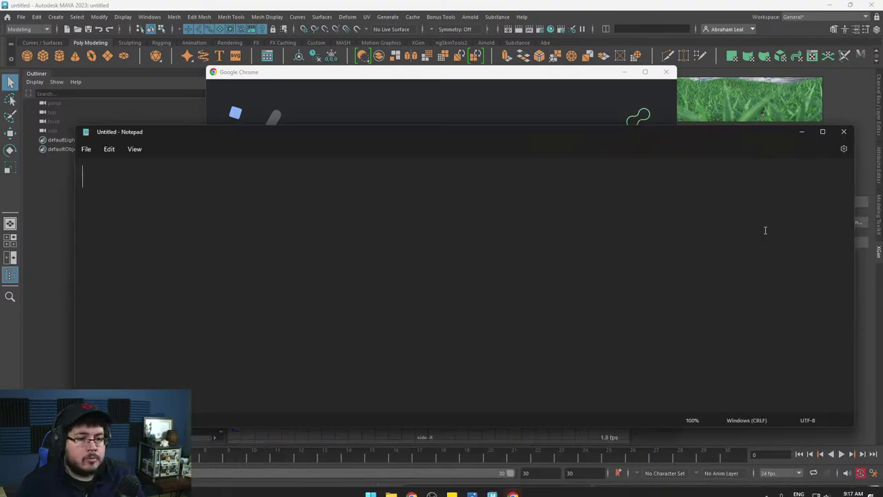
Close the Chrome profile picker, type the contact e-mail address into Notepad, and minimise it.
{"action": "left_click", "coordinate": [666, 72]}
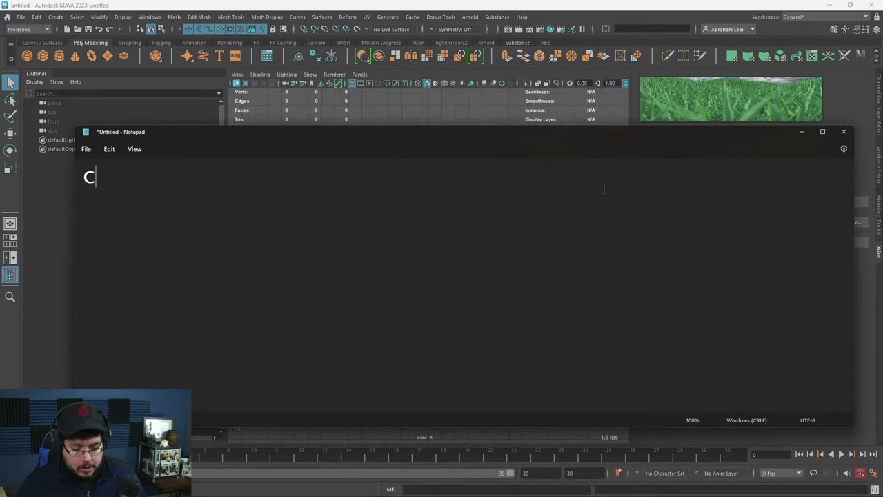
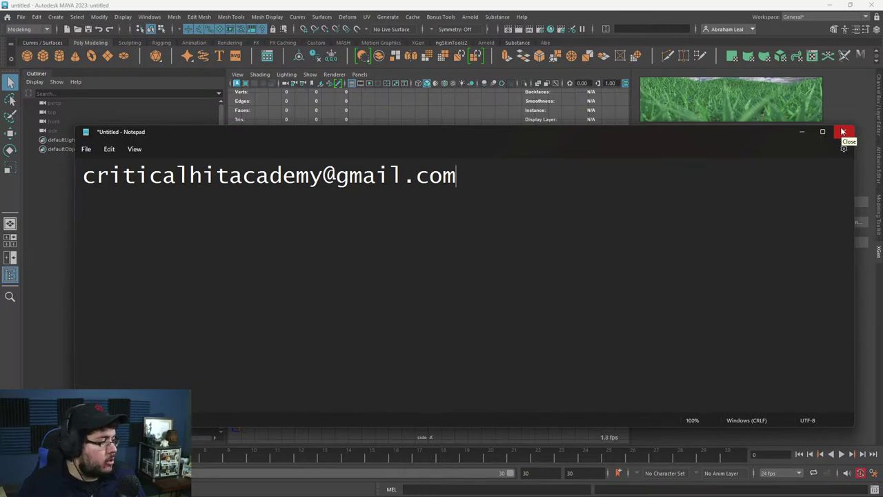
{"action": "left_click", "coordinate": [807, 132]}
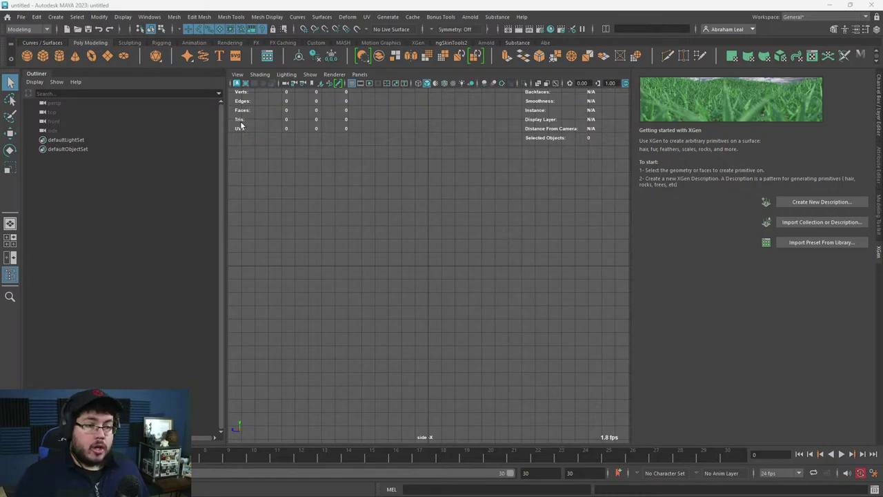
Set 00_ProyectosCritical/2023/NT_LIVE as the current Maya project, then switch to the ArtStation Chrome window.
{"action": "left_click", "coordinate": [21, 17]}
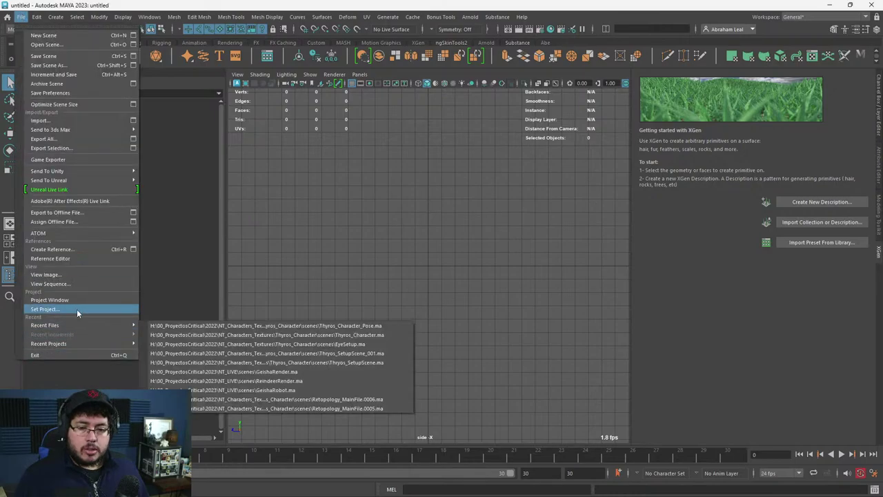
{"action": "left_click", "coordinate": [76, 309]}
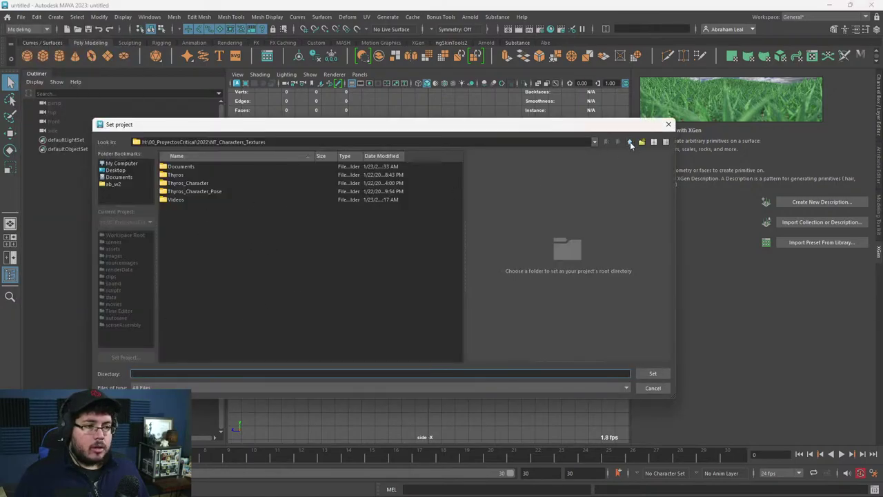
{"action": "left_click", "coordinate": [629, 143]}
{"action": "left_click", "coordinate": [630, 142]}
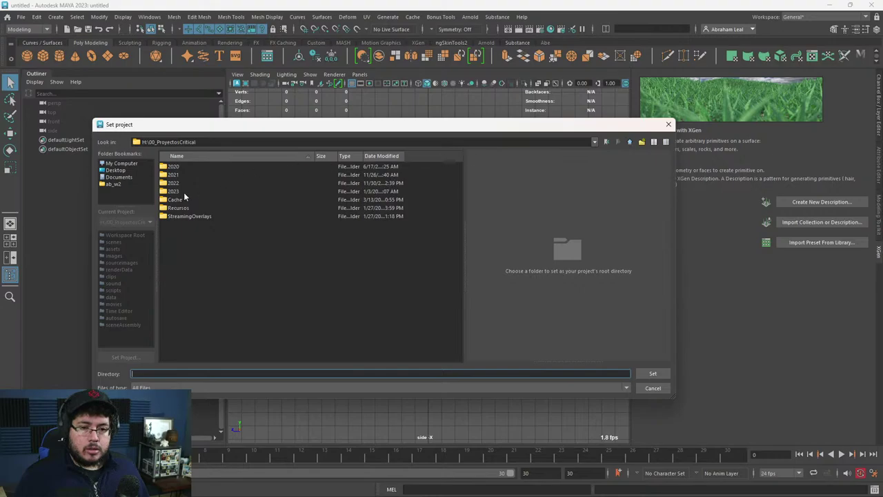
{"action": "double_click", "coordinate": [182, 191]}
{"action": "left_click", "coordinate": [176, 166]}
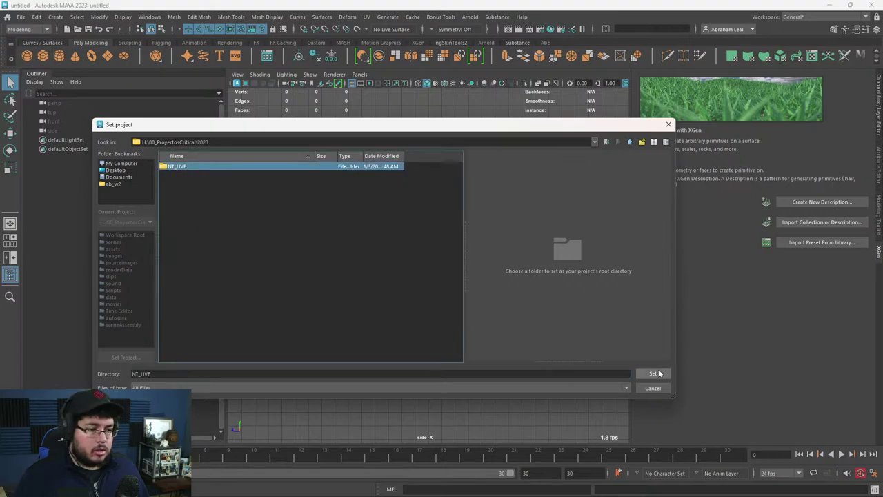
{"action": "left_click", "coordinate": [653, 373]}
{"action": "key", "text": "alt+Tab"}
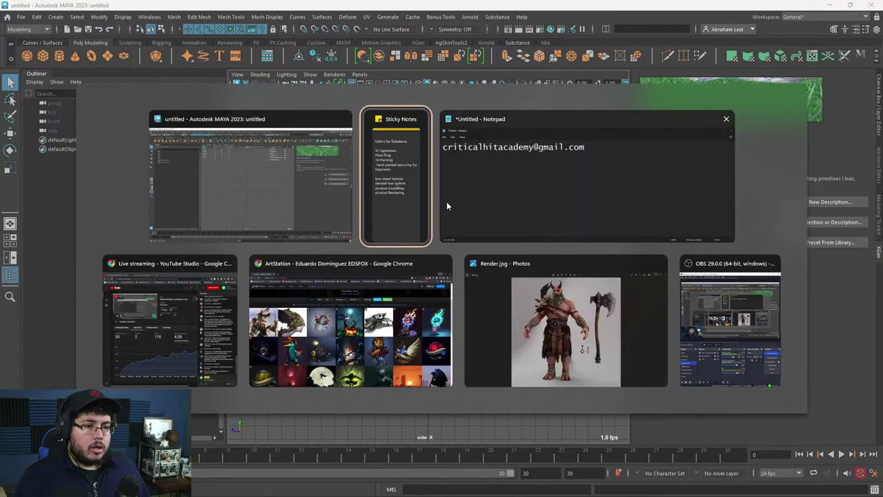
{"action": "left_click", "coordinate": [382, 355]}
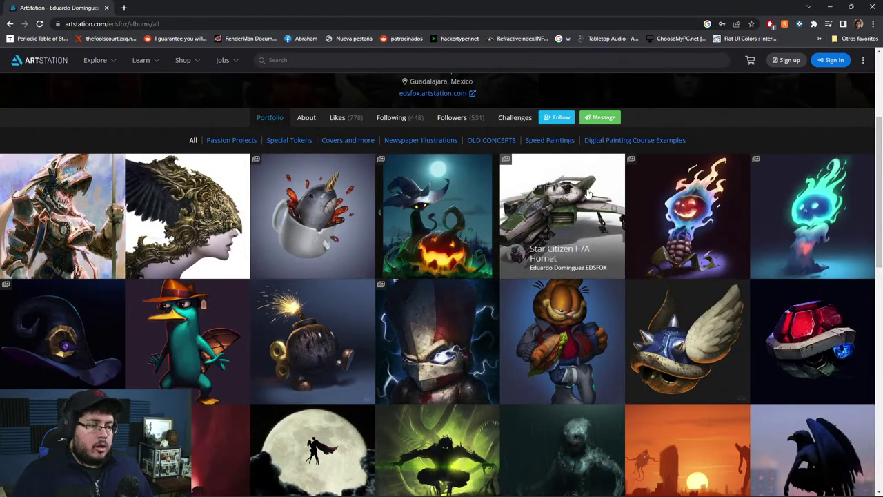
Scroll the portfolio grid, view the Magic Eye artwork, then go to the artist's profile page.
{"action": "scroll", "scroll_direction": "down", "scroll_amount": 3}
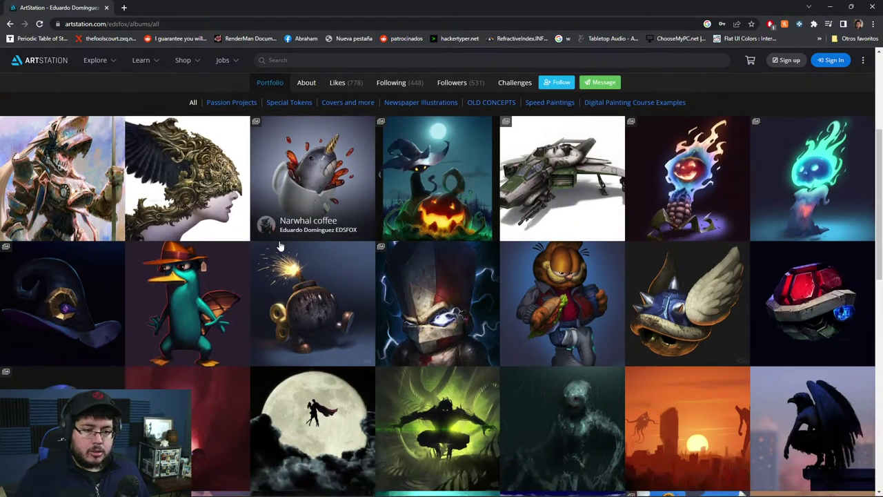
{"action": "scroll", "scroll_direction": "down", "scroll_amount": 3}
{"action": "scroll", "scroll_direction": "down", "scroll_amount": 3}
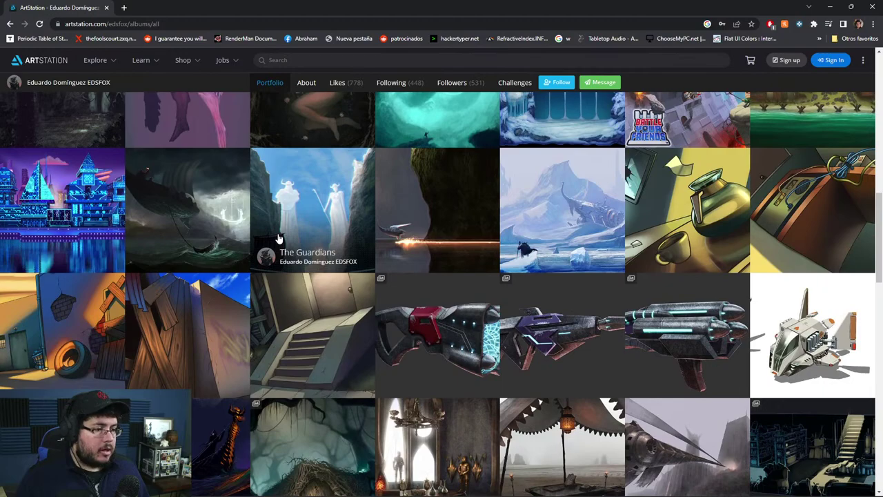
{"action": "scroll", "scroll_direction": "down", "scroll_amount": 3}
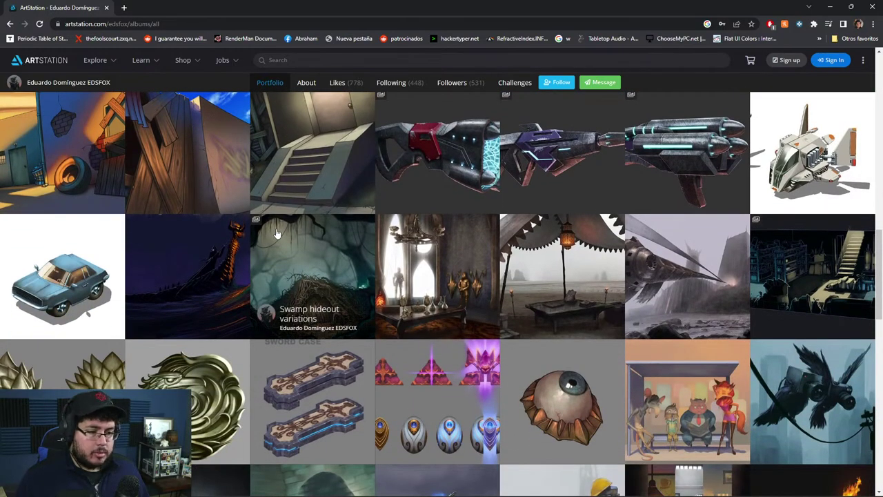
{"action": "scroll", "scroll_direction": "down", "scroll_amount": 3}
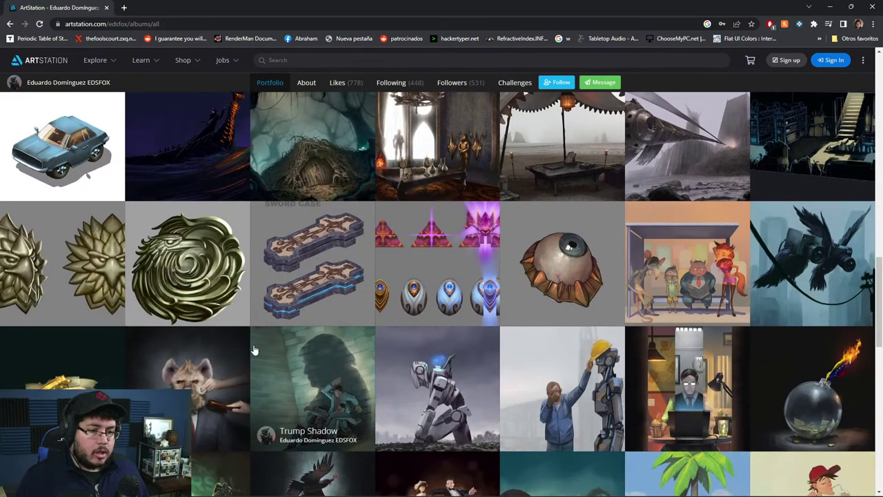
{"action": "left_click", "coordinate": [575, 285]}
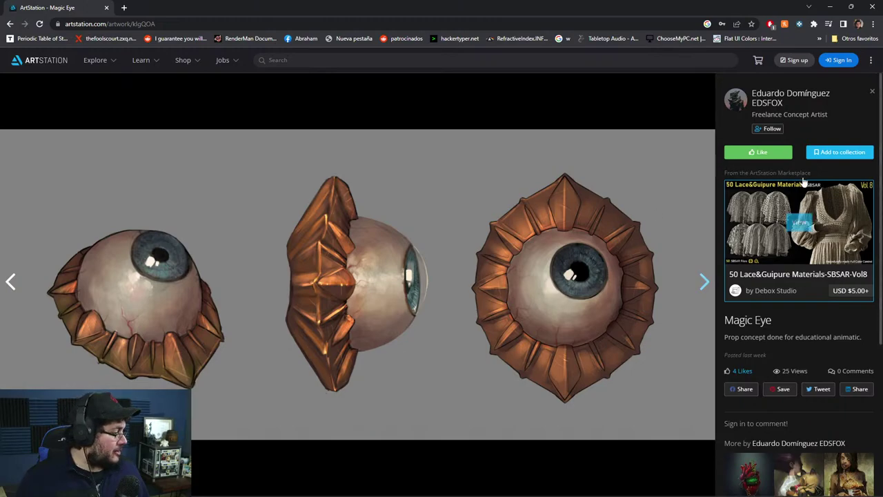
{"action": "left_click", "coordinate": [784, 93]}
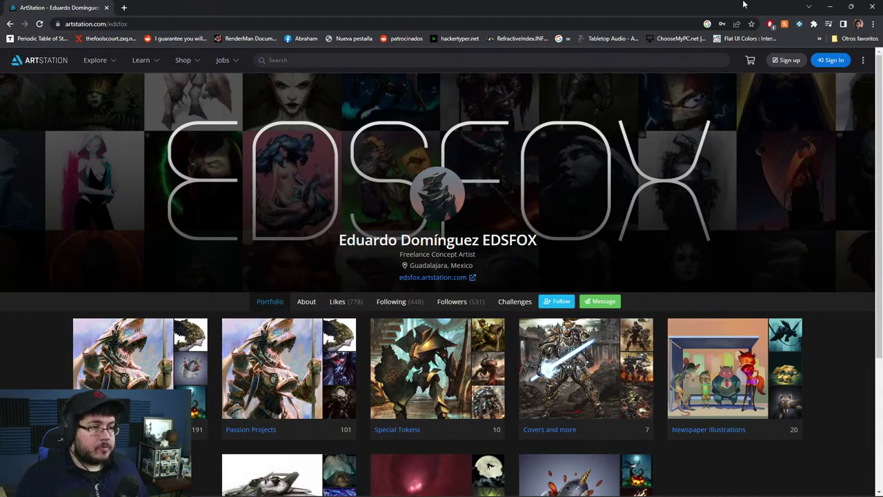
{"action": "left_click", "coordinate": [21, 16]}
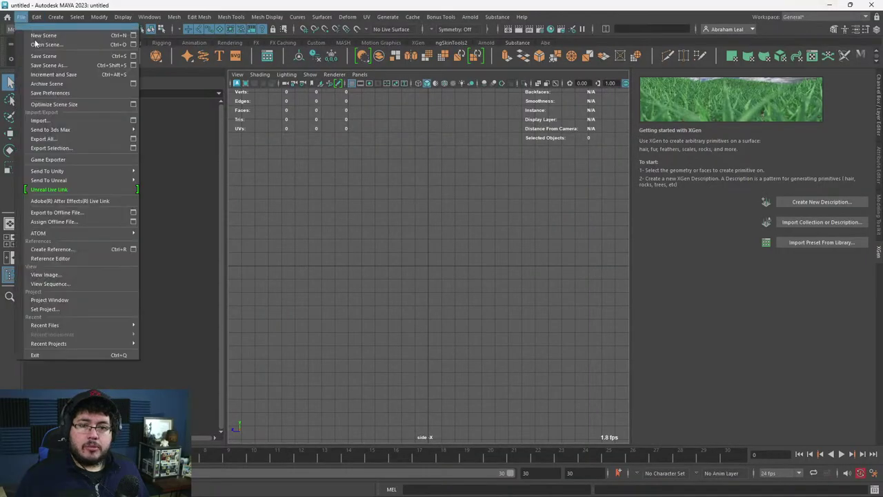
{"action": "left_click", "coordinate": [48, 44]}
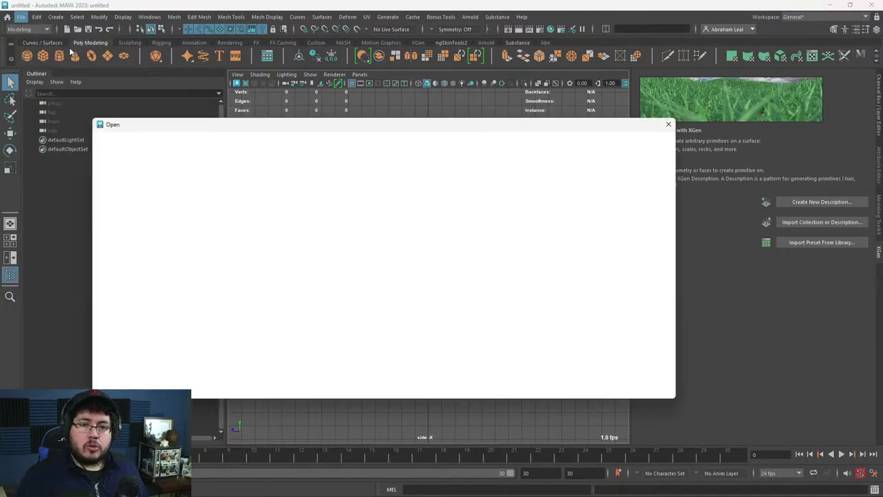
{"action": "left_click", "coordinate": [184, 216]}
{"action": "double_click", "coordinate": [184, 216]}
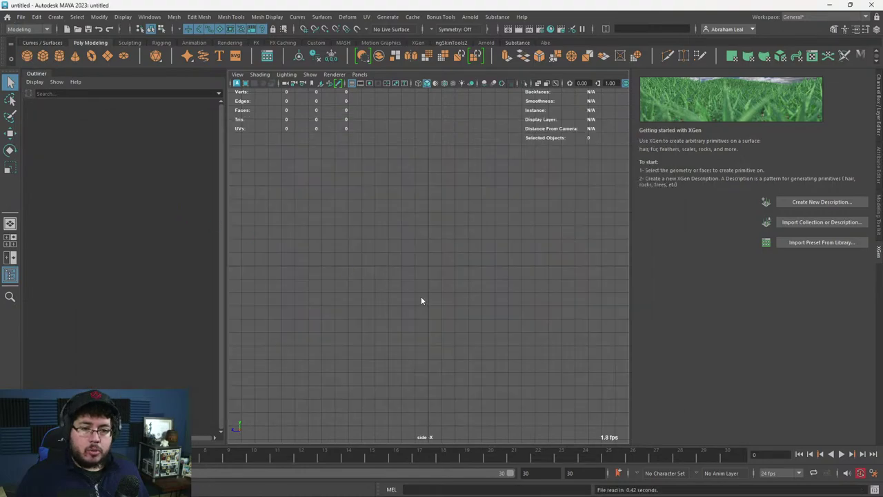
{"action": "key", "text": "space"}
{"action": "left_click_drag", "start_coordinate": [443, 321], "coordinate": [434, 293]}
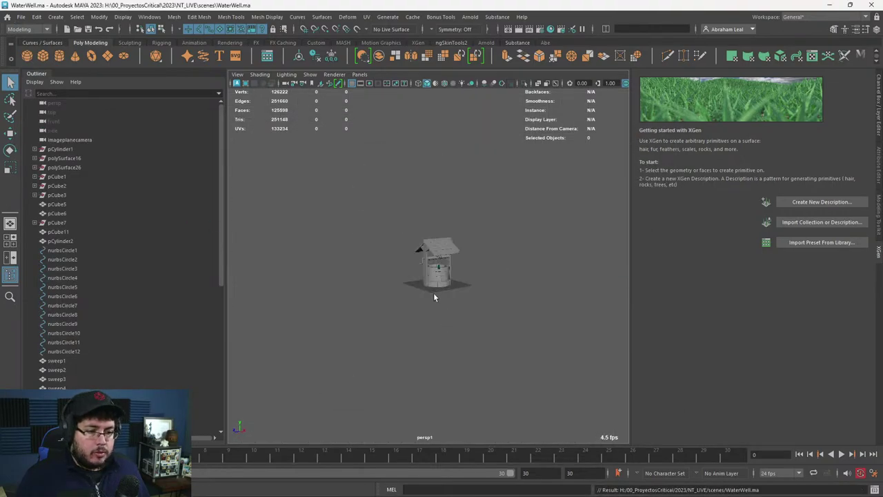
{"action": "scroll", "scroll_direction": "up", "scroll_amount": 3}
{"action": "scroll", "scroll_direction": "down", "scroll_amount": 3}
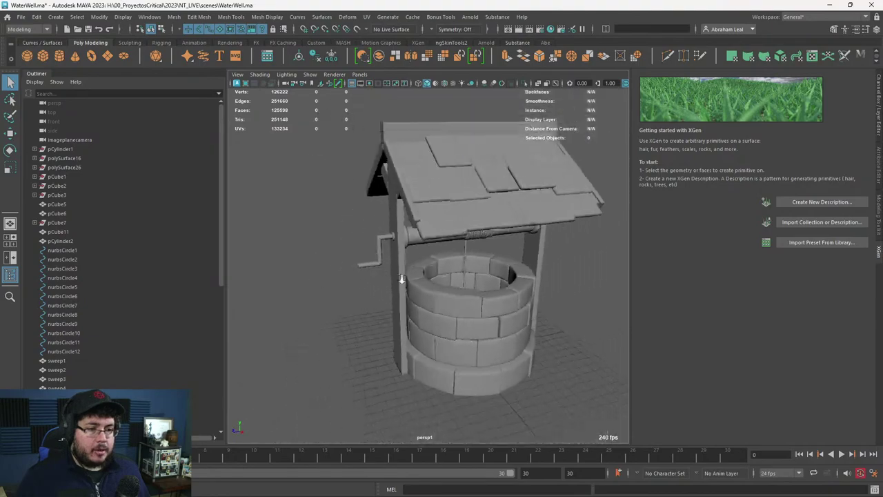
{"action": "left_click_drag", "start_coordinate": [450, 246], "coordinate": [520, 271]}
{"action": "scroll", "scroll_direction": "up", "scroll_amount": 3}
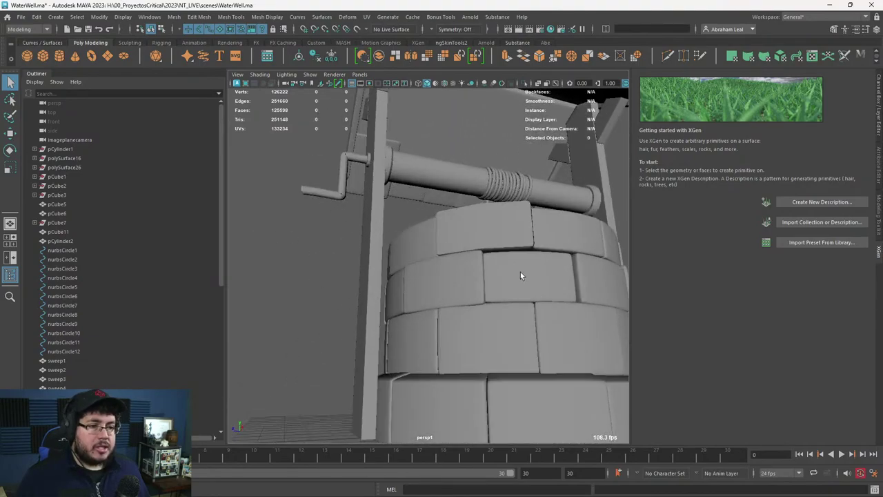
{"action": "scroll", "scroll_direction": "down", "scroll_amount": 3}
{"action": "left_click_drag", "start_coordinate": [390, 233], "coordinate": [404, 248]}
{"action": "scroll", "scroll_direction": "up", "scroll_amount": 3}
{"action": "left_click", "coordinate": [430, 239]}
{"action": "left_click", "coordinate": [404, 249]}
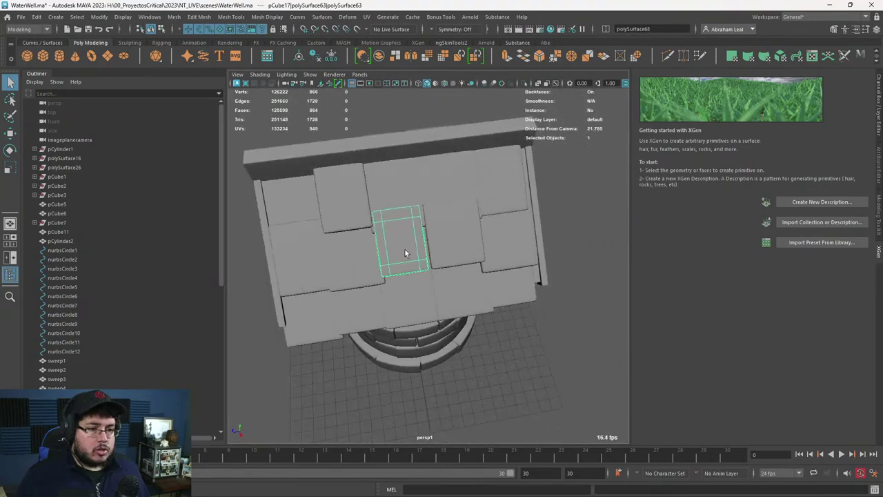
{"action": "scroll", "scroll_direction": "up", "scroll_amount": 3}
{"action": "key", "text": "w"}
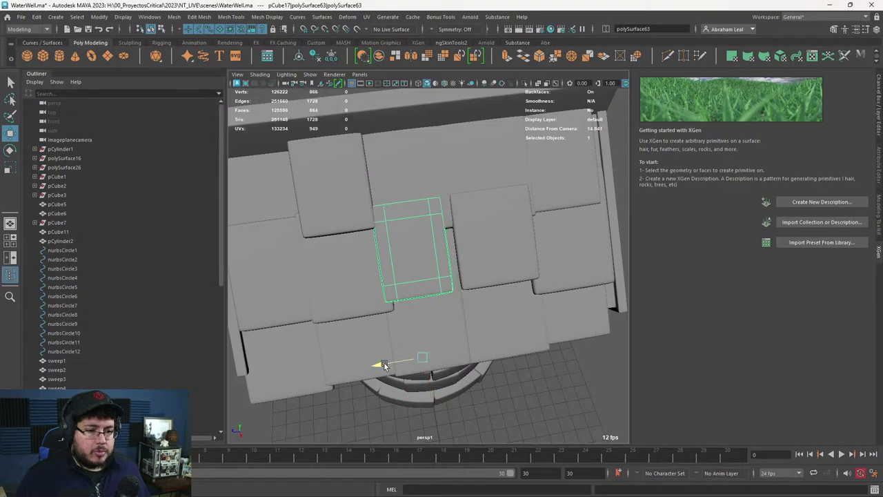
{"action": "left_click_drag", "start_coordinate": [386, 364], "coordinate": [369, 365]}
{"action": "left_click", "coordinate": [438, 204]}
{"action": "left_click_drag", "start_coordinate": [442, 207], "coordinate": [460, 281]}
{"action": "scroll", "scroll_direction": "down", "scroll_amount": 3}
{"action": "scroll", "scroll_direction": "down", "scroll_amount": 3}
{"action": "scroll", "scroll_direction": "down", "scroll_amount": 3}
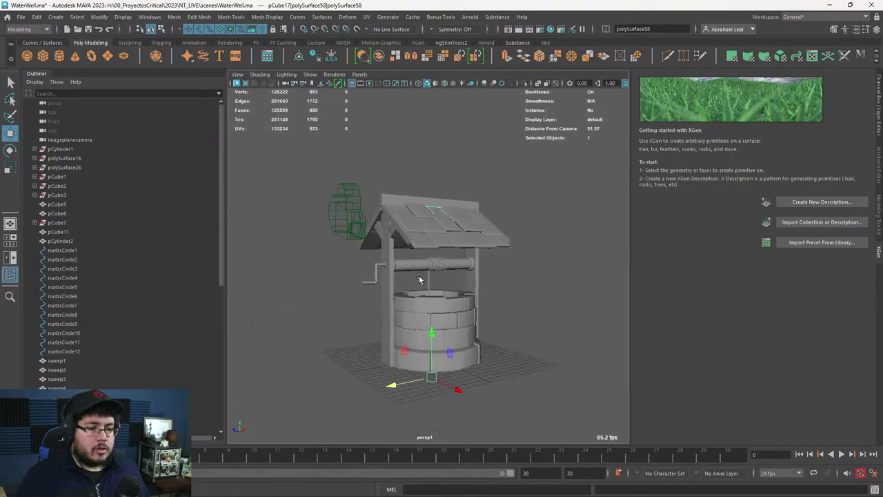
{"action": "left_click_drag", "start_coordinate": [400, 206], "coordinate": [517, 310]}
{"action": "scroll", "scroll_direction": "up", "scroll_amount": 3}
{"action": "left_click_drag", "start_coordinate": [511, 255], "coordinate": [506, 293]}
{"action": "left_click", "coordinate": [506, 293]}
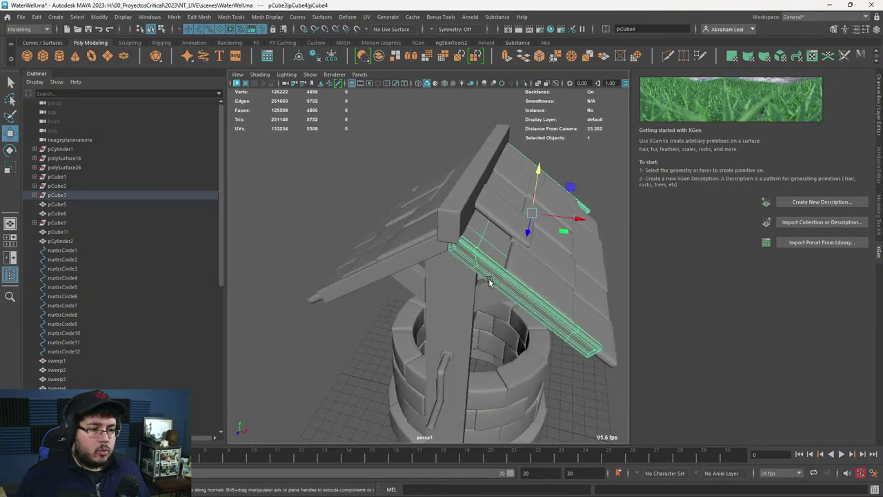
{"action": "left_click", "coordinate": [315, 198]}
{"action": "scroll", "scroll_direction": "down", "scroll_amount": 3}
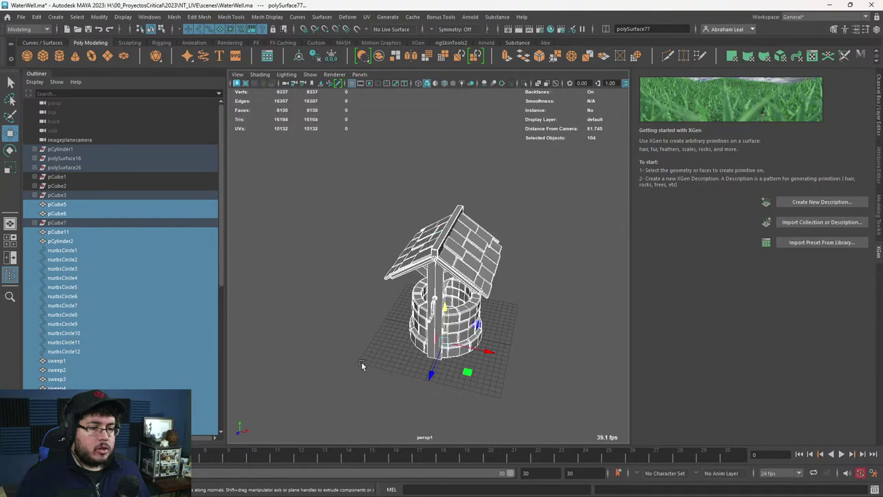
{"action": "left_click", "coordinate": [361, 363]}
{"action": "left_click_drag", "start_coordinate": [361, 362], "coordinate": [515, 145]}
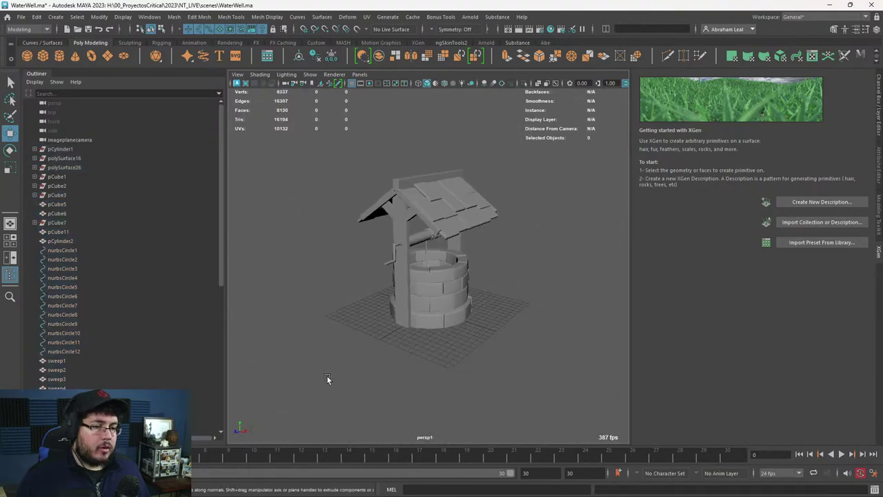
{"action": "left_click_drag", "start_coordinate": [328, 380], "coordinate": [442, 283]}
{"action": "scroll", "scroll_direction": "up", "scroll_amount": 3}
{"action": "scroll", "scroll_direction": "up", "scroll_amount": 3}
{"action": "left_click", "coordinate": [521, 310]}
{"action": "scroll", "scroll_direction": "up", "scroll_amount": 3}
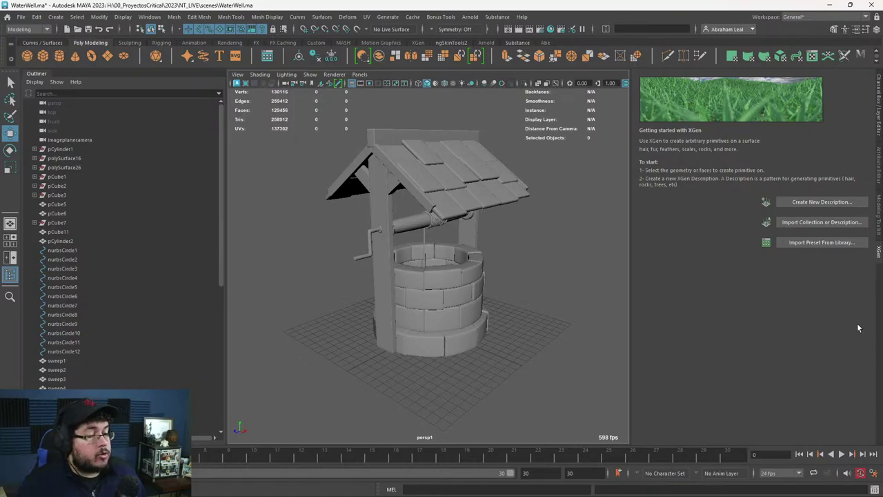
{"action": "left_click_drag", "start_coordinate": [514, 277], "coordinate": [461, 278]}
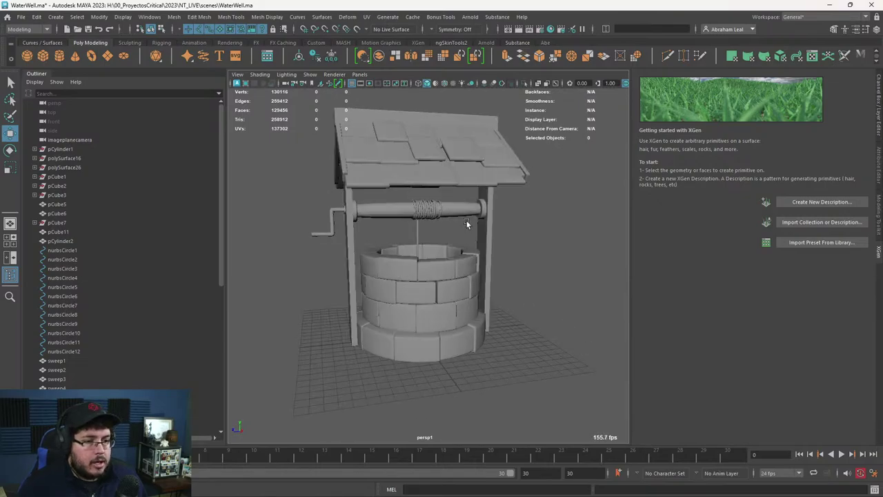
{"action": "left_click", "coordinate": [461, 211]}
{"action": "left_click_drag", "start_coordinate": [571, 298], "coordinate": [536, 273]}
{"action": "left_click", "coordinate": [390, 240]}
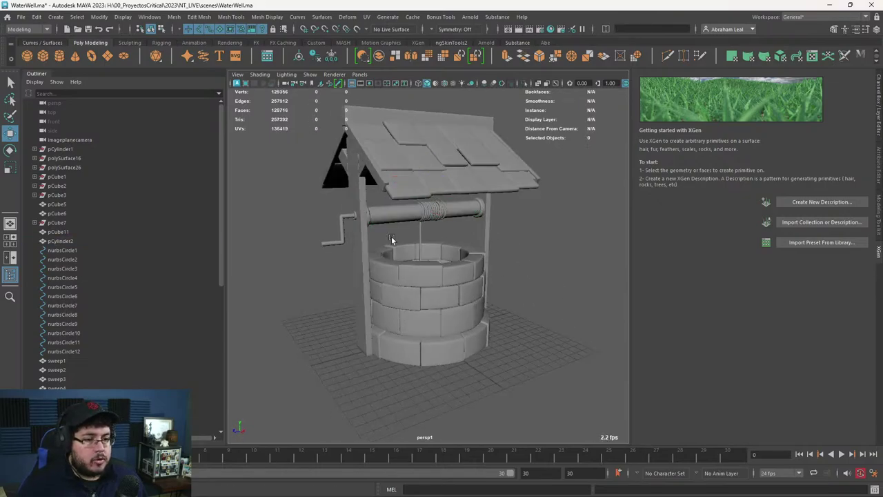
{"action": "left_click", "coordinate": [380, 210]}
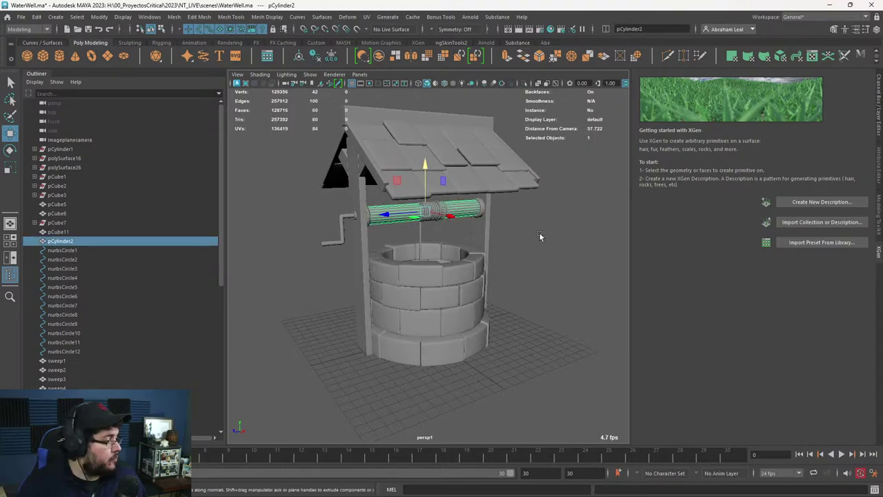
Isolate the winch beam cylinder pCylinder2 and delete its near end-cap faces.
{"action": "left_click", "coordinate": [540, 236]}
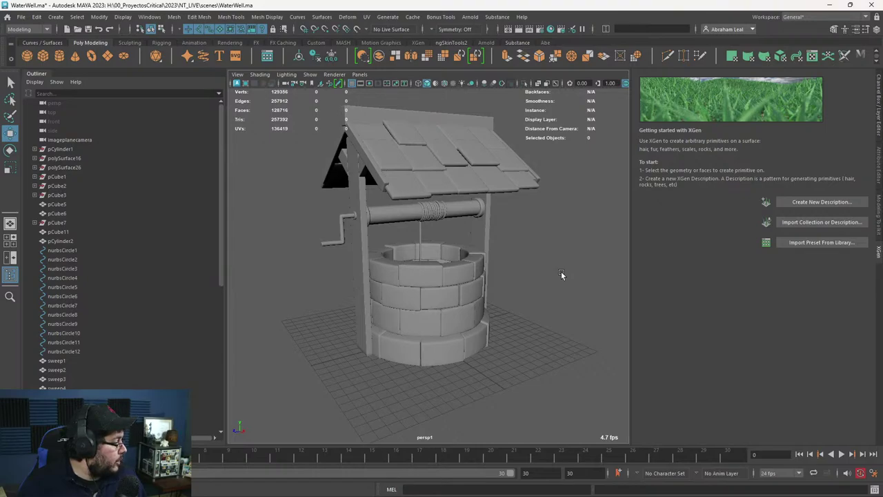
{"action": "scroll", "scroll_direction": "up", "scroll_amount": 3}
{"action": "left_click", "coordinate": [361, 166]}
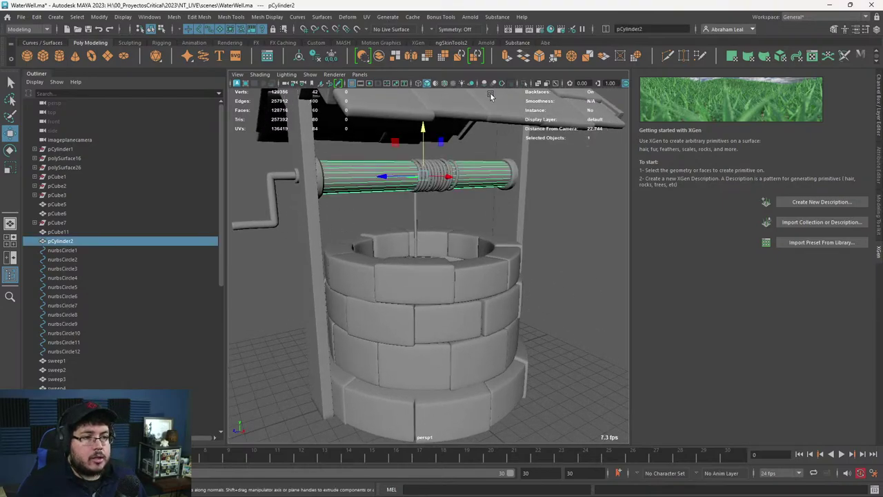
{"action": "left_click", "coordinate": [523, 83]}
{"action": "scroll", "scroll_direction": "up", "scroll_amount": 3}
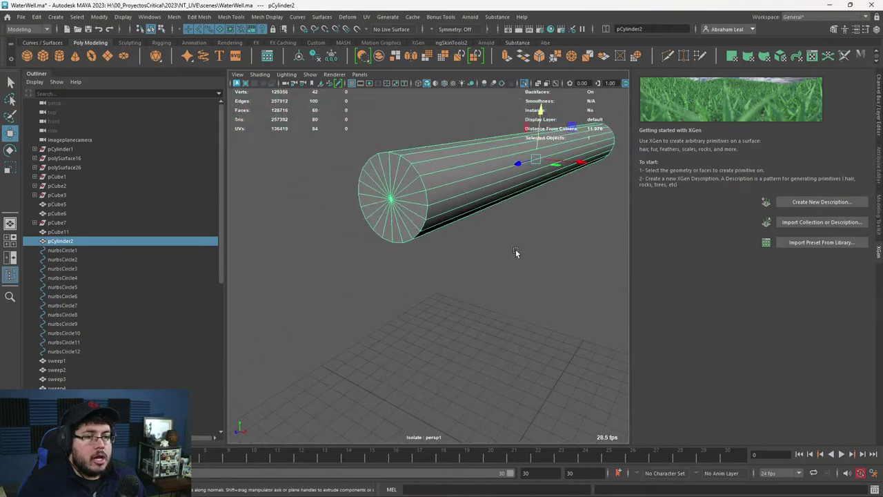
{"action": "left_click_drag", "start_coordinate": [438, 197], "coordinate": [399, 196]}
{"action": "left_click", "coordinate": [399, 197]}
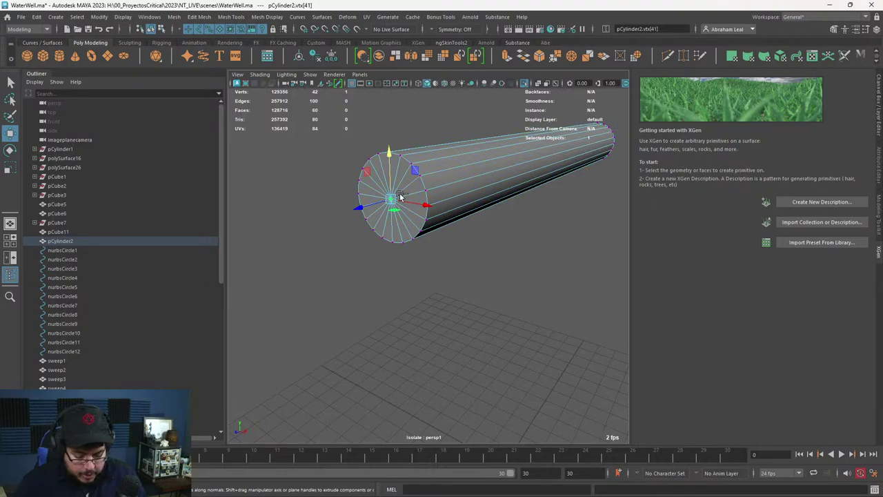
{"action": "key", "text": "ctrl+F11"}
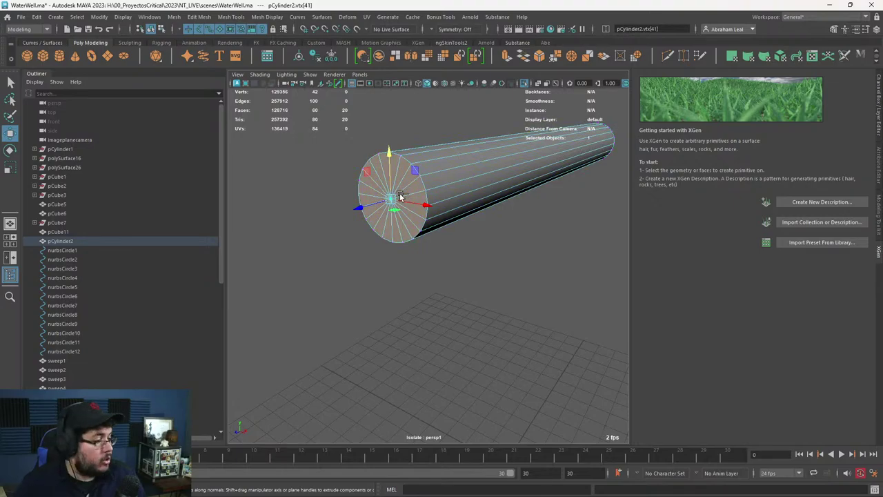
{"action": "key", "text": "Delete"}
Delete the far cap's centre vertex to open that end, then leave isolate view.
{"action": "left_click_drag", "start_coordinate": [401, 193], "coordinate": [375, 226]}
{"action": "left_click_drag", "start_coordinate": [405, 209], "coordinate": [512, 241]}
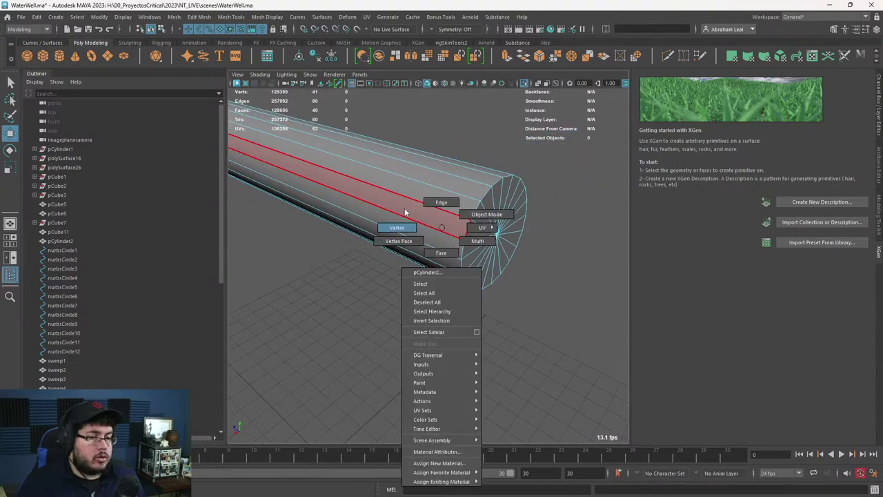
{"action": "left_click", "coordinate": [506, 238]}
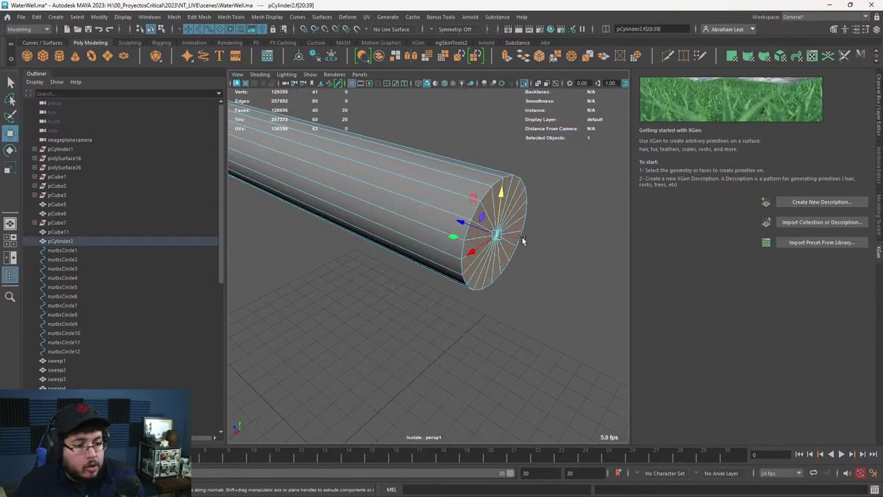
{"action": "key", "text": "Delete"}
{"action": "left_click_drag", "start_coordinate": [522, 238], "coordinate": [525, 151]}
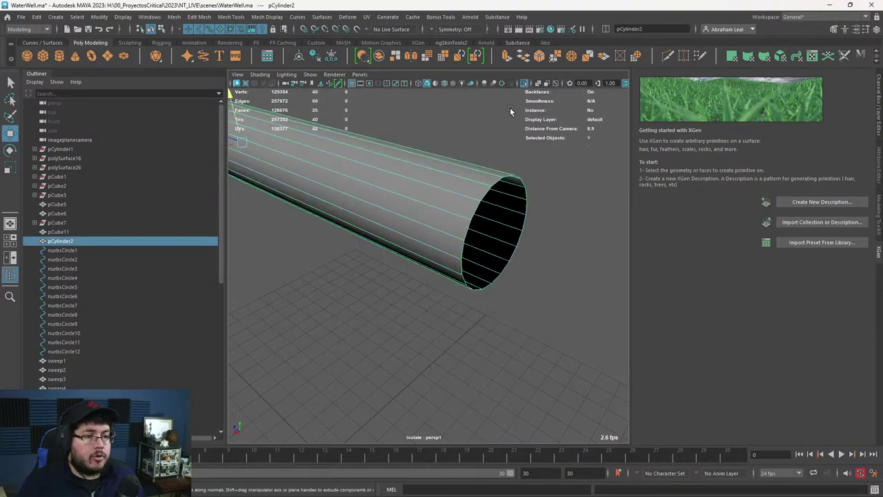
{"action": "left_click", "coordinate": [522, 84]}
{"action": "left_click_drag", "start_coordinate": [506, 111], "coordinate": [522, 209]}
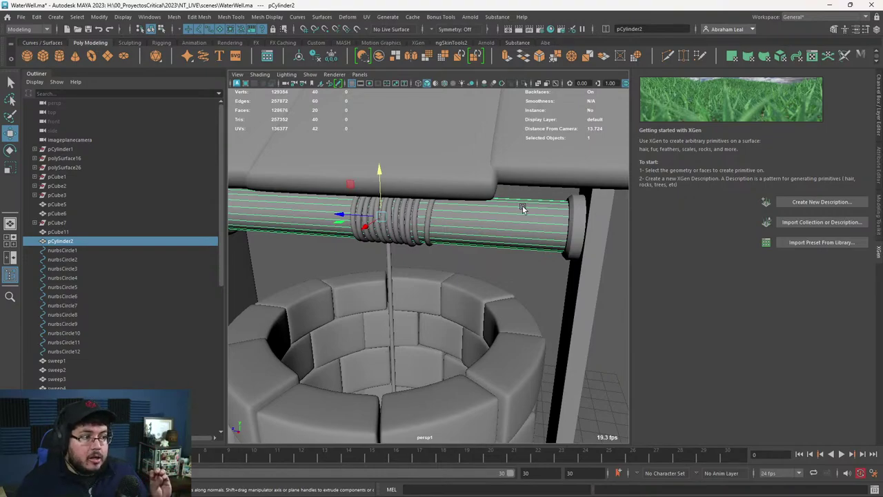
Inspect the left wooden post and a top rim brick, toggling smooth preview off and on with 1 and 3.
{"action": "scroll", "scroll_direction": "down", "scroll_amount": 3}
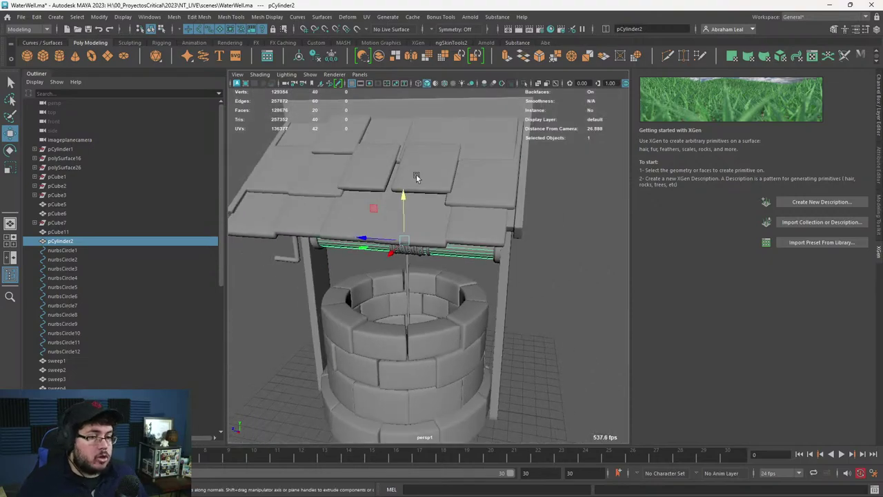
{"action": "left_click_drag", "start_coordinate": [414, 182], "coordinate": [424, 234]}
{"action": "scroll", "scroll_direction": "up", "scroll_amount": 3}
{"action": "scroll", "scroll_direction": "down", "scroll_amount": 3}
{"action": "left_click", "coordinate": [392, 241]}
{"action": "scroll", "scroll_direction": "down", "scroll_amount": 3}
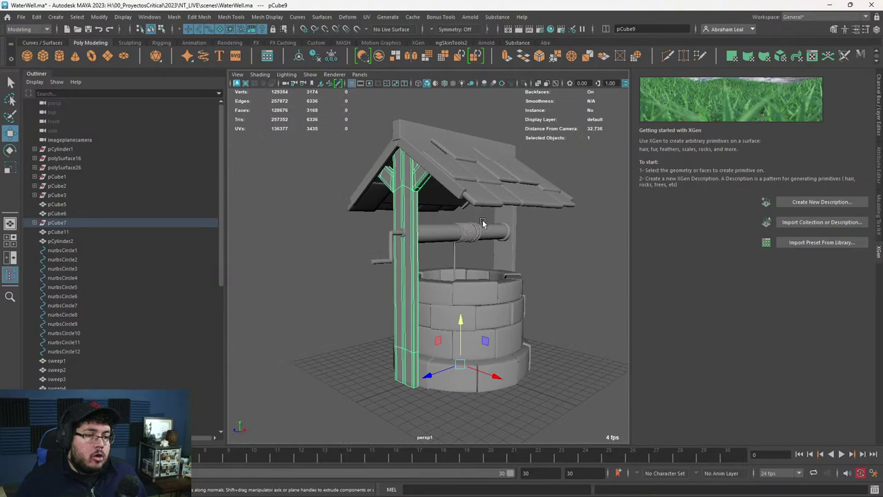
{"action": "scroll", "scroll_direction": "up", "scroll_amount": 3}
{"action": "scroll", "scroll_direction": "up", "scroll_amount": 3}
{"action": "left_click", "coordinate": [476, 219]}
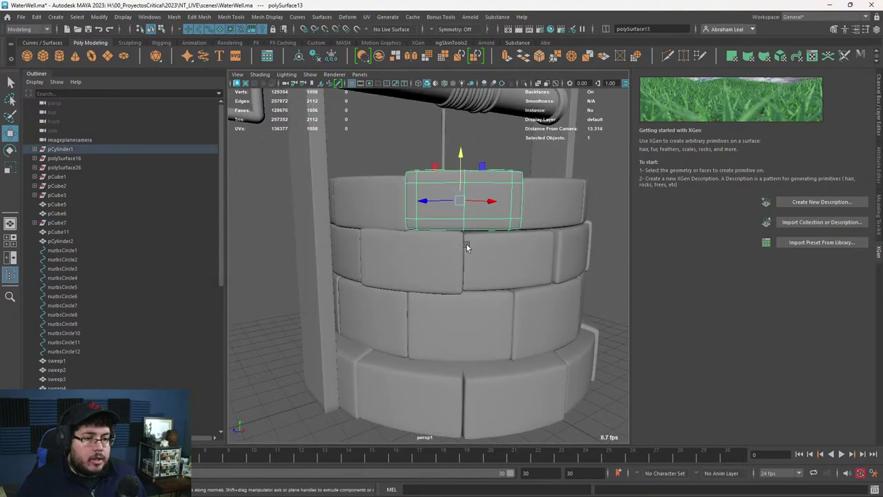
{"action": "key", "text": "1"}
{"action": "left_click_drag", "start_coordinate": [509, 321], "coordinate": [451, 326]}
{"action": "key", "text": "3"}
Select several rim bricks around the well, then clear the selection.
{"action": "left_click", "coordinate": [380, 262]}
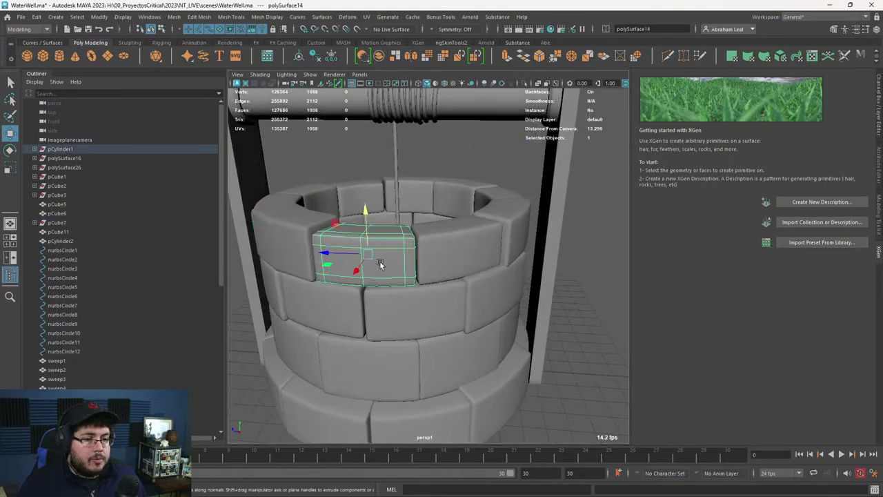
{"action": "left_click", "coordinate": [474, 235]}
{"action": "left_click", "coordinate": [510, 227]}
{"action": "left_click", "coordinate": [519, 214]}
{"action": "left_click_drag", "start_coordinate": [507, 228], "coordinate": [427, 255]}
{"action": "left_click", "coordinate": [535, 276]}
{"action": "left_click", "coordinate": [500, 273]}
{"action": "left_click", "coordinate": [383, 169]}
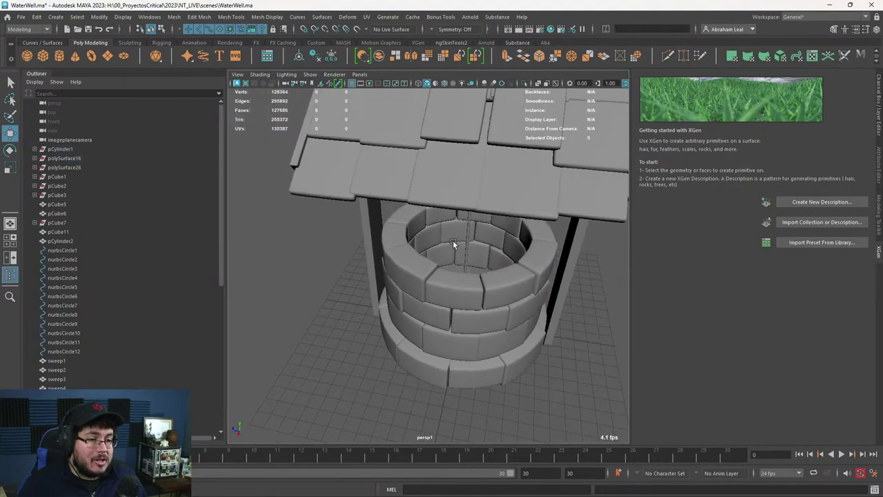
Marquee-select every object of the well in object selection mode.
{"action": "left_click_drag", "start_coordinate": [383, 173], "coordinate": [477, 185]}
{"action": "scroll", "scroll_direction": "up", "scroll_amount": 3}
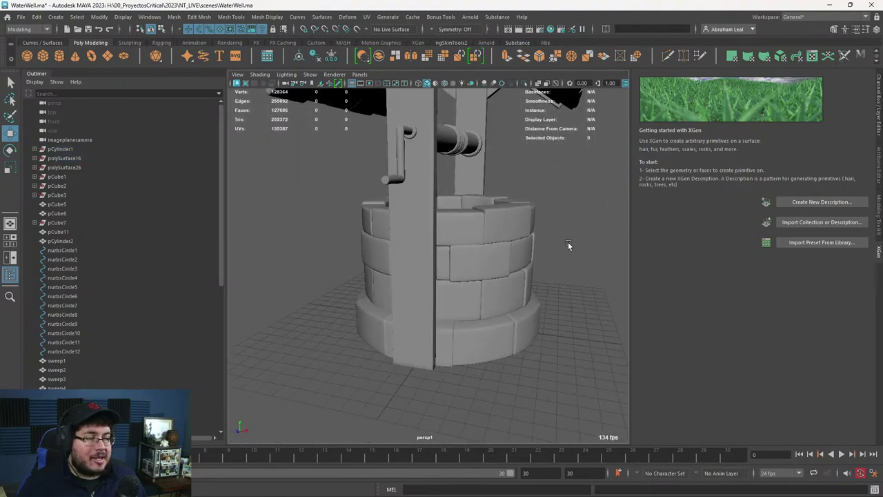
{"action": "scroll", "scroll_direction": "up", "scroll_amount": 3}
{"action": "scroll", "scroll_direction": "up", "scroll_amount": 3}
{"action": "left_click", "coordinate": [417, 231]}
{"action": "key", "text": "q"}
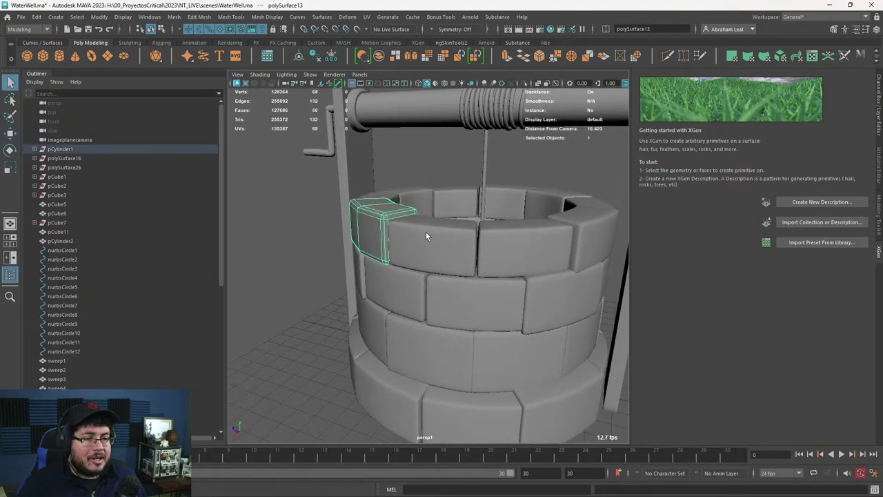
{"action": "scroll", "scroll_direction": "down", "scroll_amount": 3}
{"action": "scroll", "scroll_direction": "down", "scroll_amount": 3}
{"action": "left_click_drag", "start_coordinate": [545, 134], "coordinate": [198, 382]}
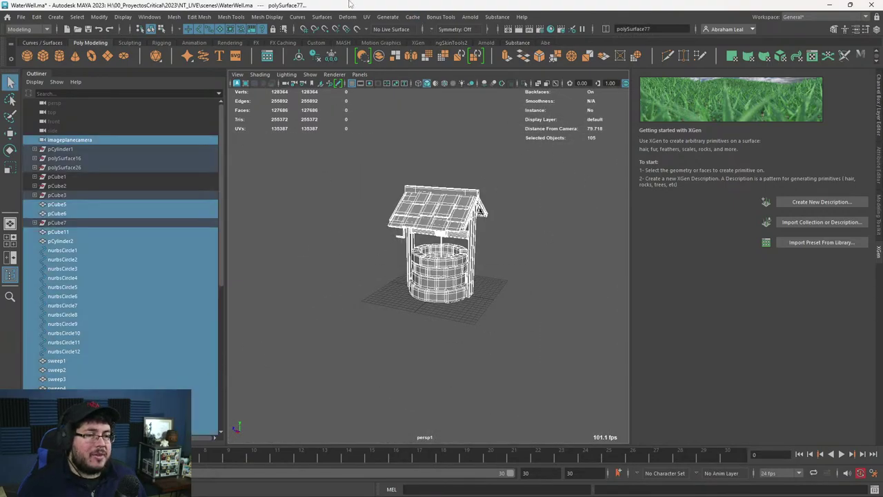
Delete all UVs on the selected well objects and reapply a Contour Stretch mapping.
{"action": "left_click", "coordinate": [366, 17]}
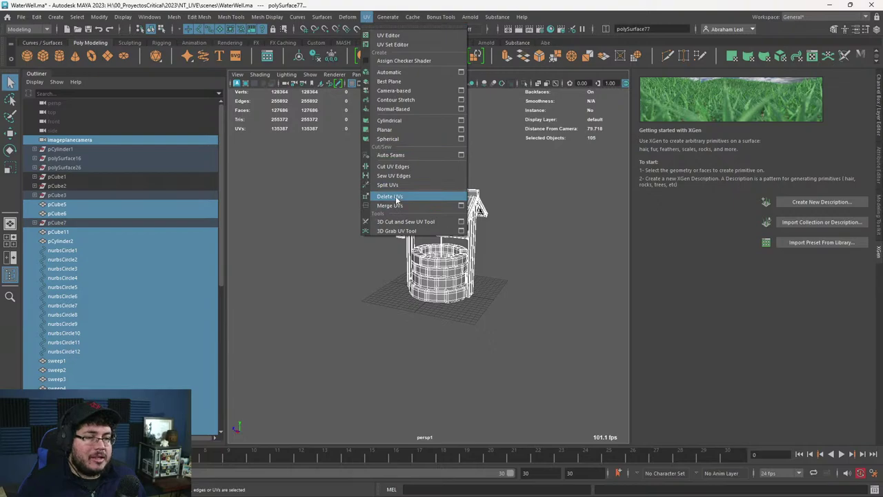
{"action": "left_click", "coordinate": [390, 196]}
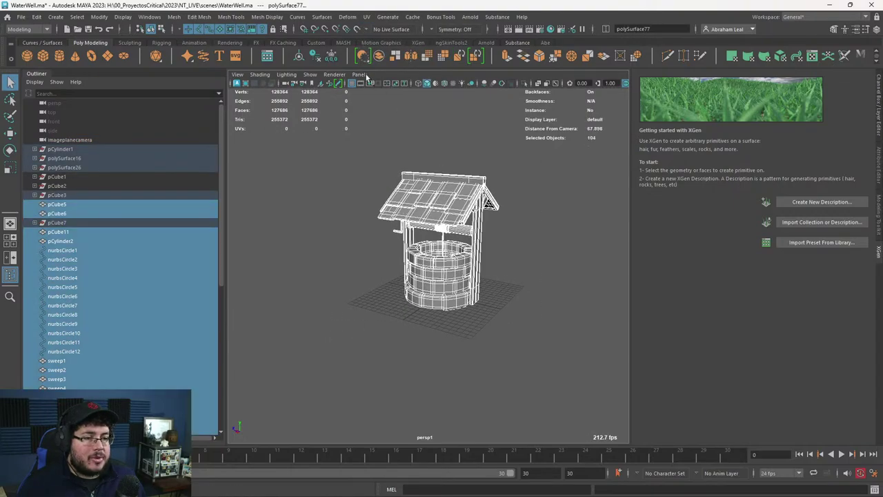
{"action": "left_click", "coordinate": [367, 17]}
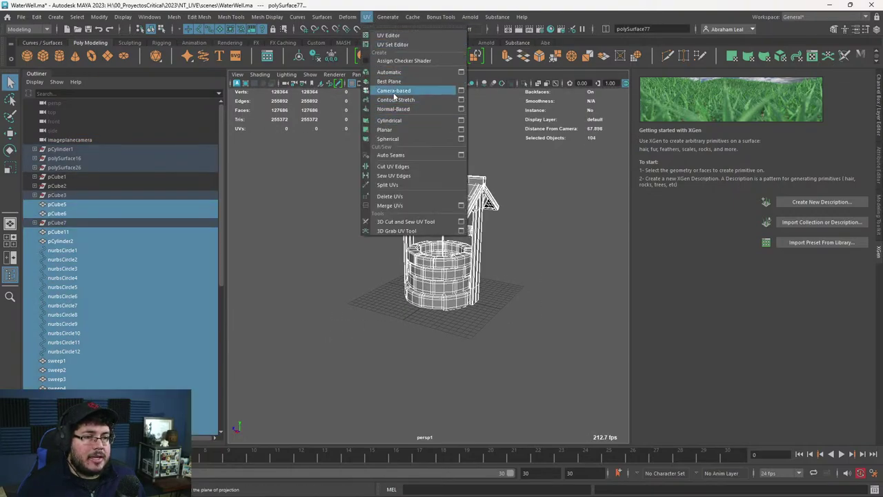
{"action": "left_click", "coordinate": [397, 101]}
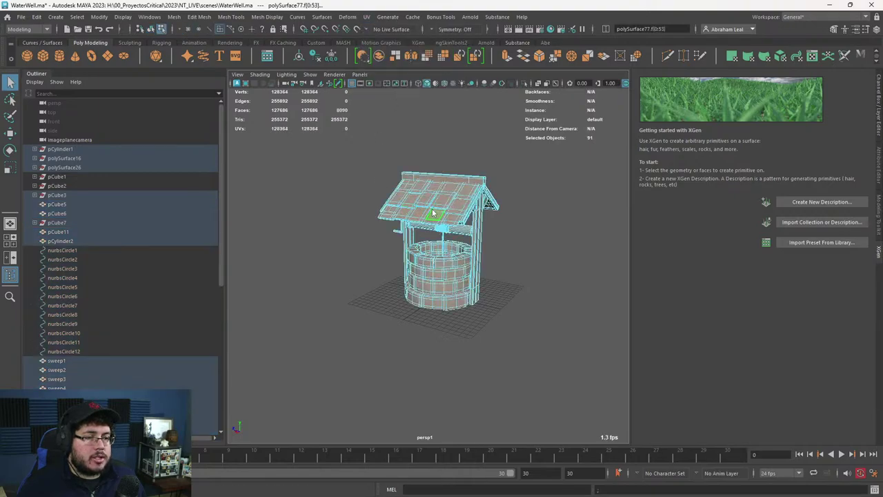
Select the roof ridge beam pCube6 and isolate it in the viewport.
{"action": "left_click", "coordinate": [477, 181]}
{"action": "scroll", "scroll_direction": "up", "scroll_amount": 3}
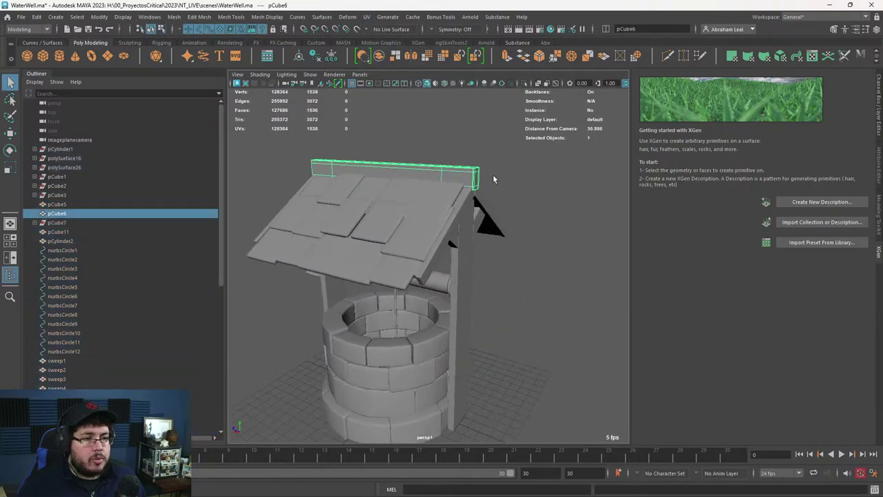
{"action": "left_click", "coordinate": [522, 84]}
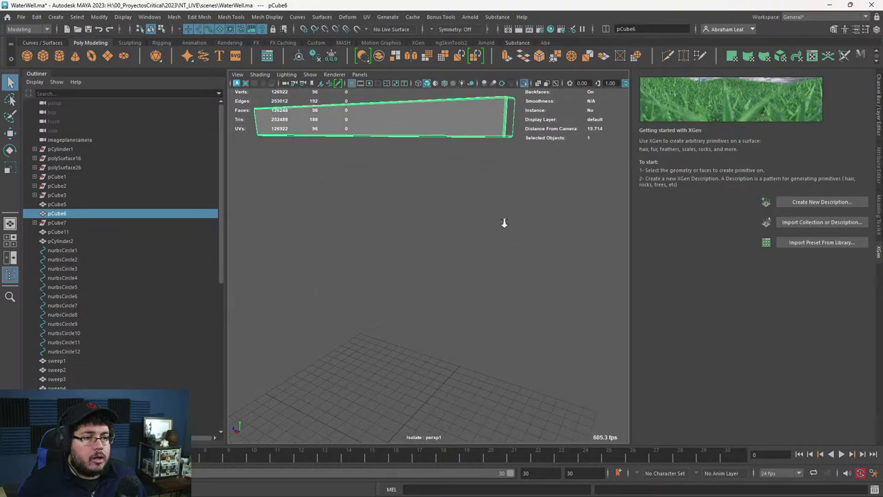
{"action": "left_click_drag", "start_coordinate": [503, 221], "coordinate": [400, 216]}
{"action": "scroll", "scroll_direction": "up", "scroll_amount": 3}
{"action": "left_click_drag", "start_coordinate": [400, 216], "coordinate": [427, 211]}
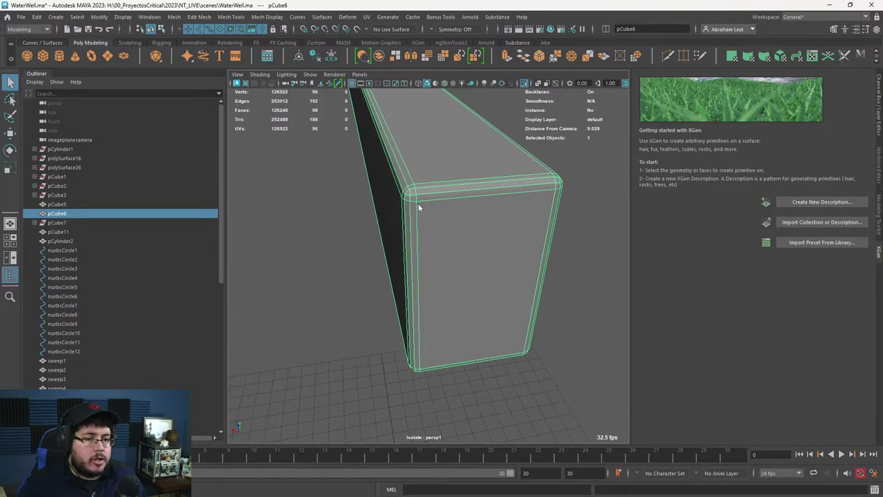
Cut a UV seam along the roof beam's edge loop with the 3D Cut and Sew UV Tool.
{"action": "right_click", "coordinate": [419, 203]}
{"action": "left_click", "coordinate": [368, 17]}
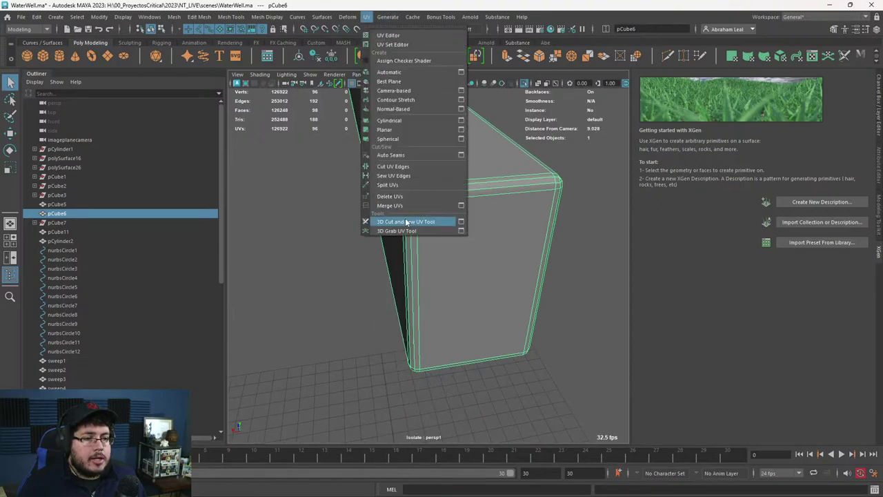
{"action": "left_click", "coordinate": [406, 221]}
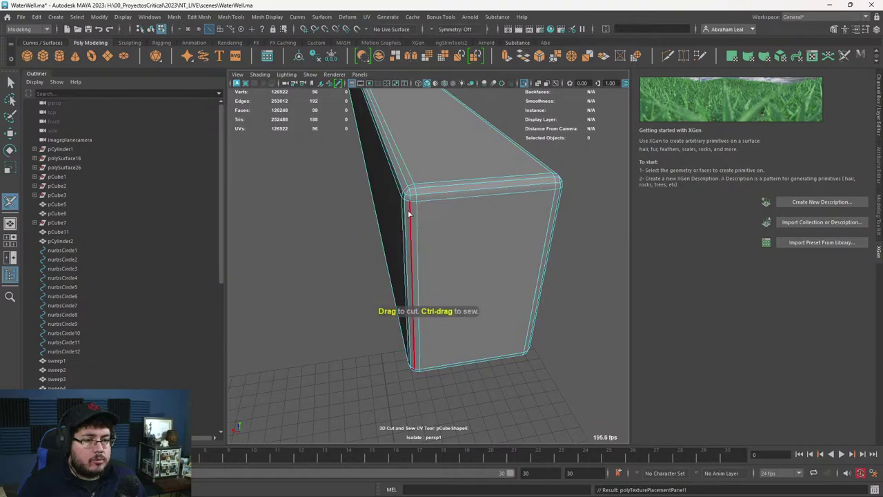
{"action": "double_click", "coordinate": [409, 216]}
{"action": "left_click_drag", "start_coordinate": [414, 197], "coordinate": [519, 267]}
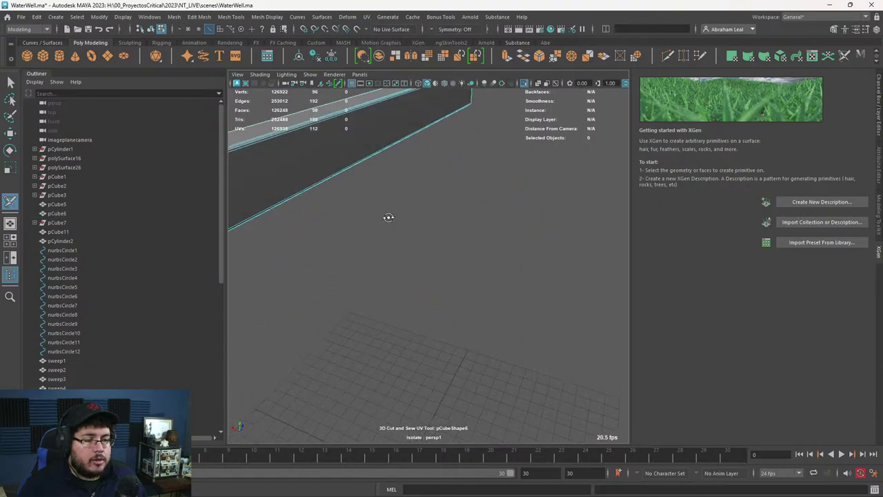
{"action": "scroll", "scroll_direction": "up", "scroll_amount": 3}
{"action": "scroll", "scroll_direction": "up", "scroll_amount": 3}
{"action": "scroll", "scroll_direction": "up", "scroll_amount": 3}
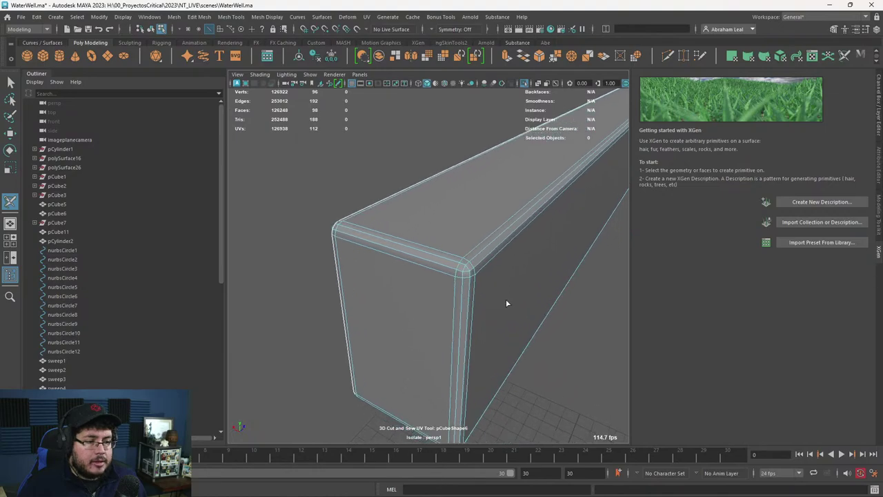
Cut seams around the beam's front end and along its front top edge.
{"action": "left_click_drag", "start_coordinate": [348, 230], "coordinate": [540, 255]}
{"action": "scroll", "scroll_direction": "down", "scroll_amount": 3}
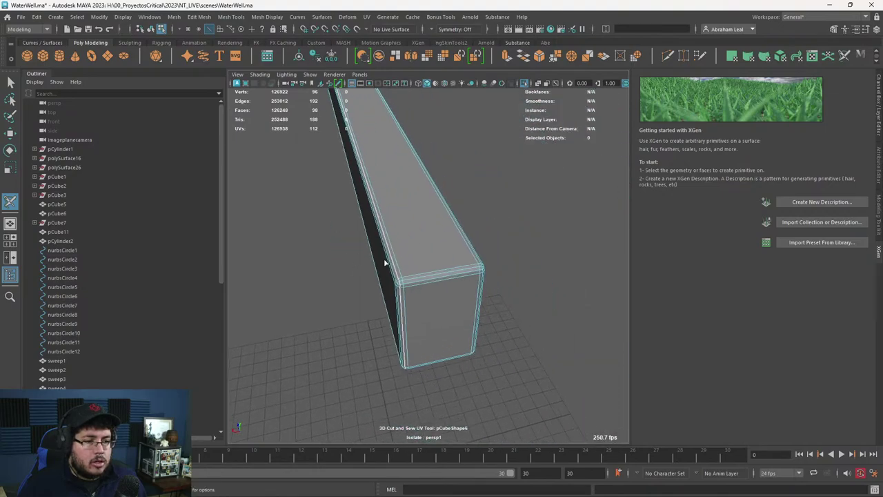
{"action": "double_click", "coordinate": [417, 288]}
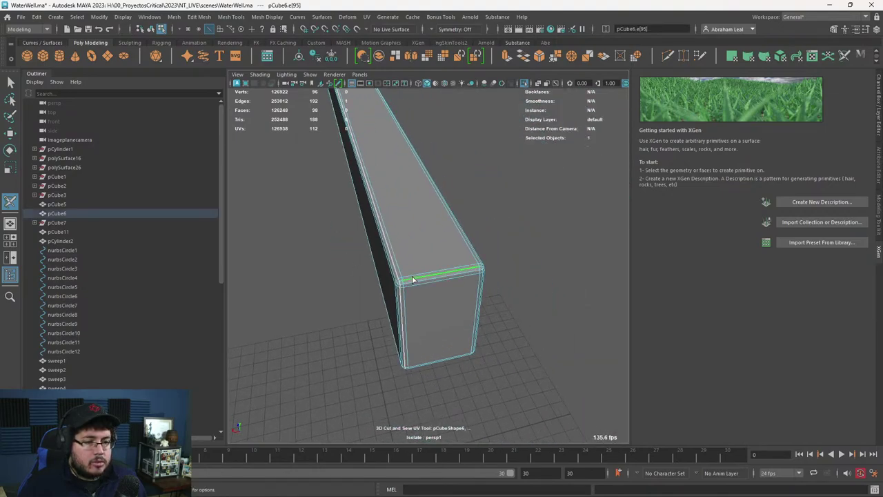
{"action": "left_click_drag", "start_coordinate": [417, 288], "coordinate": [410, 278]}
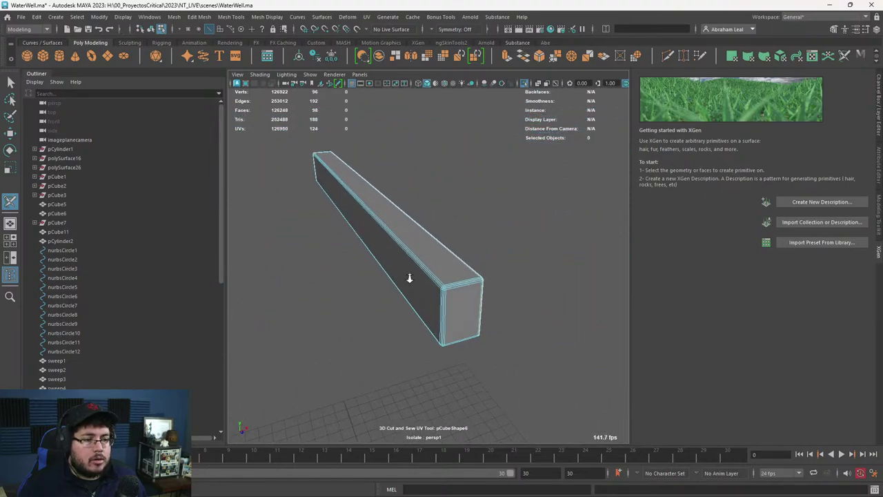
{"action": "scroll", "scroll_direction": "up", "scroll_amount": 3}
{"action": "scroll", "scroll_direction": "up", "scroll_amount": 3}
{"action": "left_click", "coordinate": [416, 254]}
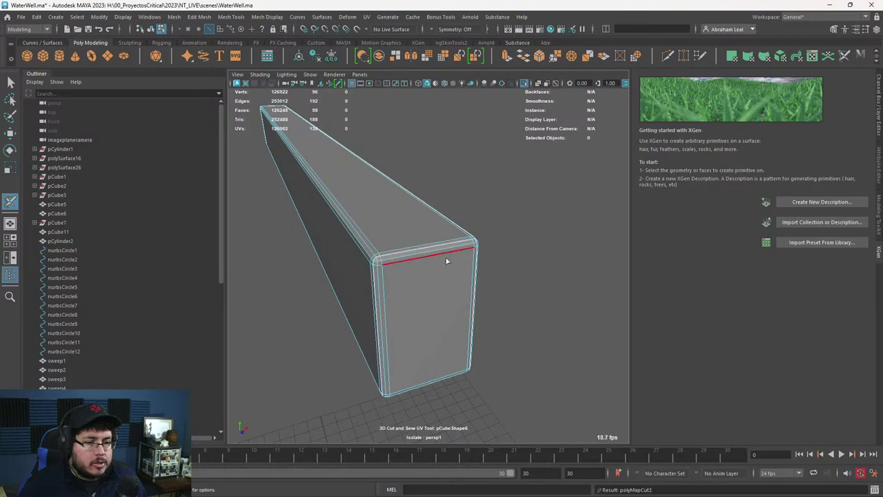
{"action": "left_click_drag", "start_coordinate": [448, 257], "coordinate": [459, 205]}
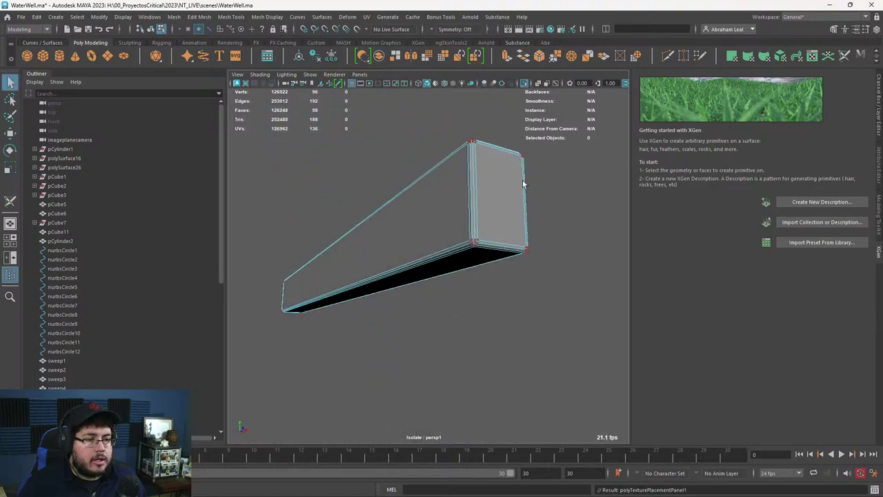
Unfold all the beam's UVs into shells and move the middle shell above the long strip.
{"action": "left_click_drag", "start_coordinate": [507, 185], "coordinate": [503, 171]}
{"action": "left_click", "coordinate": [367, 17]}
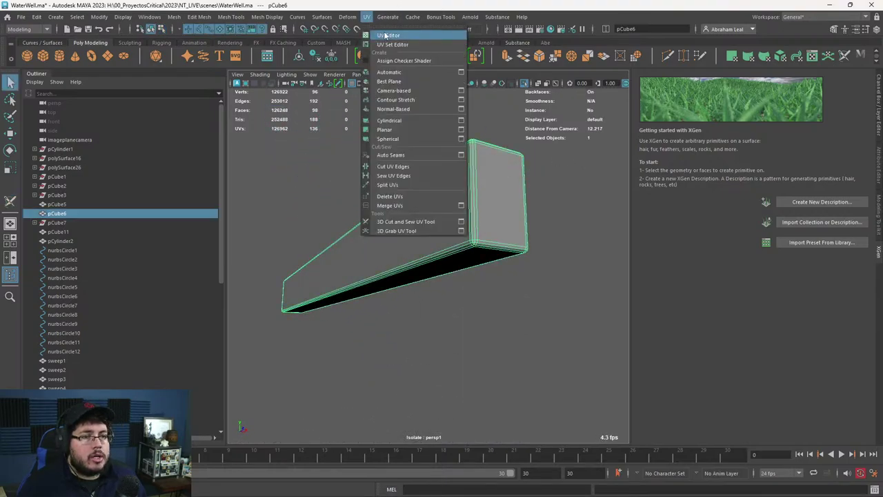
{"action": "left_click", "coordinate": [389, 35]}
{"action": "left_click_drag", "start_coordinate": [185, 206], "coordinate": [446, 404]}
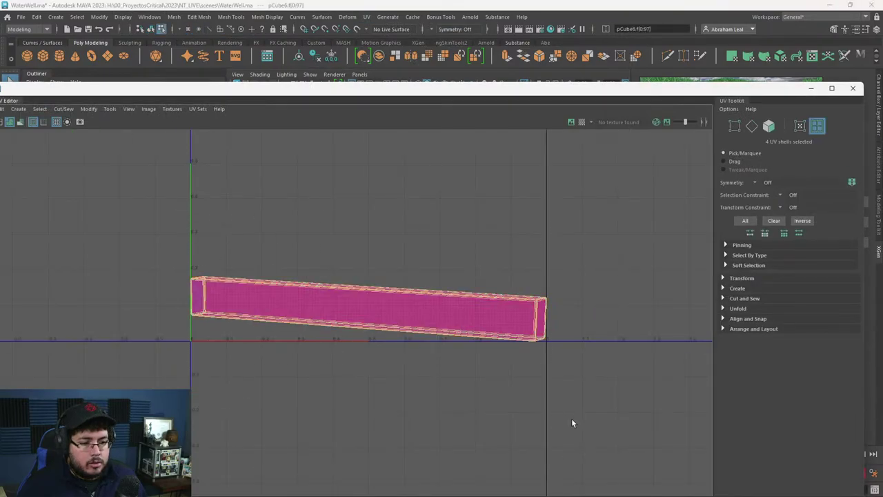
{"action": "key", "text": "ctrl+u"}
{"action": "left_click", "coordinate": [462, 298]}
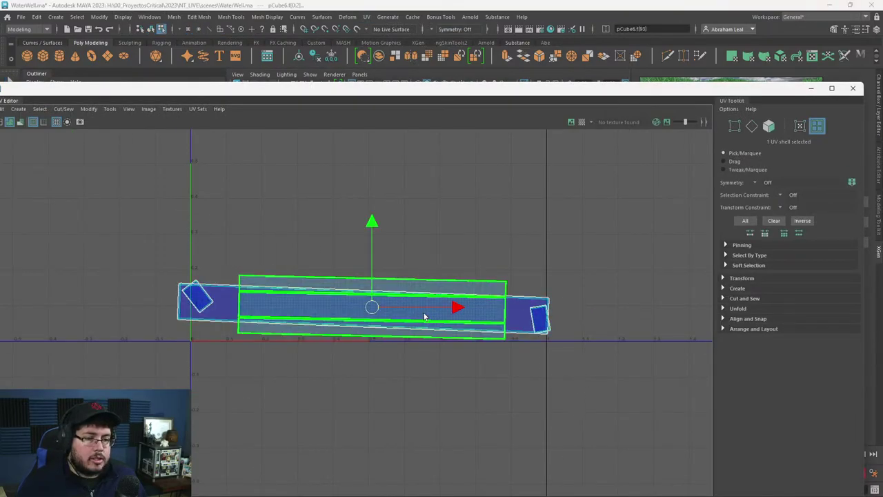
{"action": "left_click_drag", "start_coordinate": [370, 306], "coordinate": [388, 231]}
{"action": "left_click", "coordinate": [376, 312]}
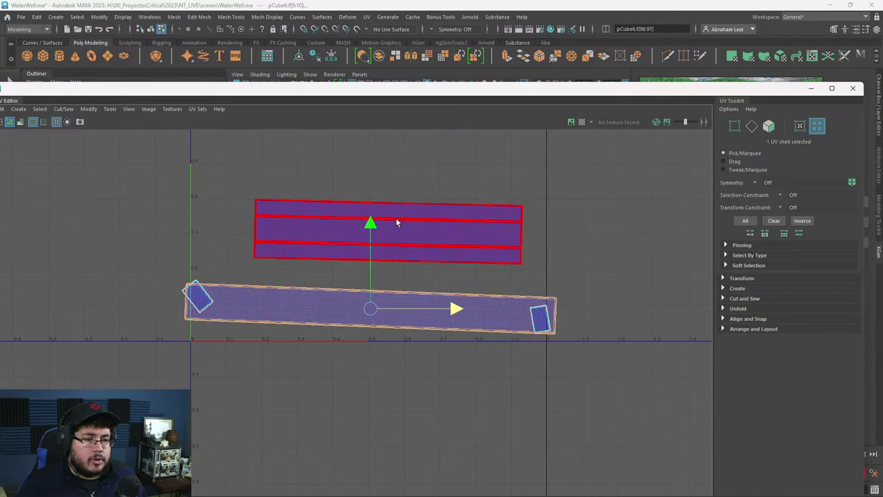
{"action": "left_click", "coordinate": [91, 343]}
{"action": "left_click", "coordinate": [812, 89]}
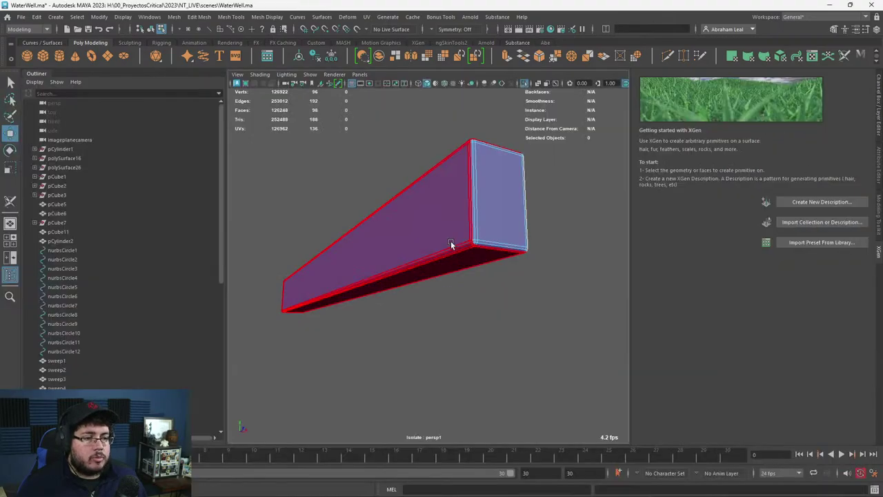
Isolate the roof-edge trim pCube5 in the viewport and select it.
{"action": "left_click", "coordinate": [499, 213]}
{"action": "key", "text": "ctrl+1"}
{"action": "left_click_drag", "start_coordinate": [408, 190], "coordinate": [483, 262]}
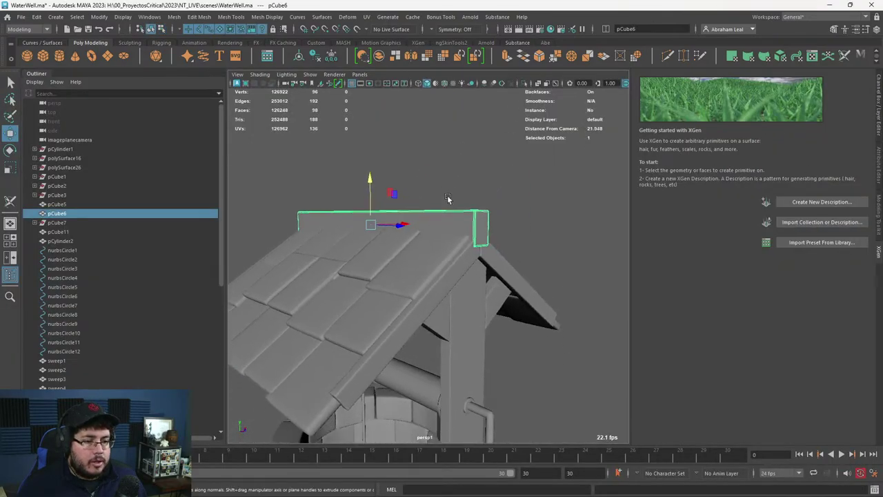
{"action": "left_click", "coordinate": [486, 262]}
{"action": "left_click", "coordinate": [522, 84]}
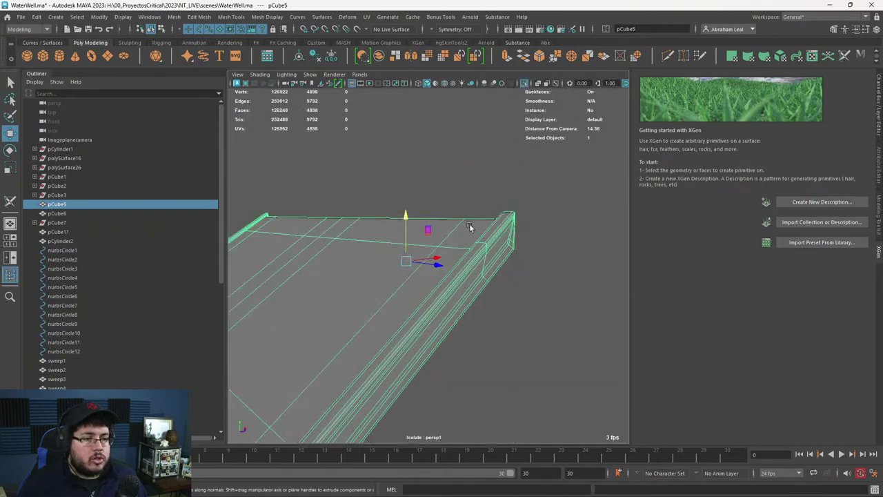
{"action": "scroll", "scroll_direction": "up", "scroll_amount": 3}
{"action": "left_click", "coordinate": [474, 192]}
{"action": "left_click", "coordinate": [466, 251]}
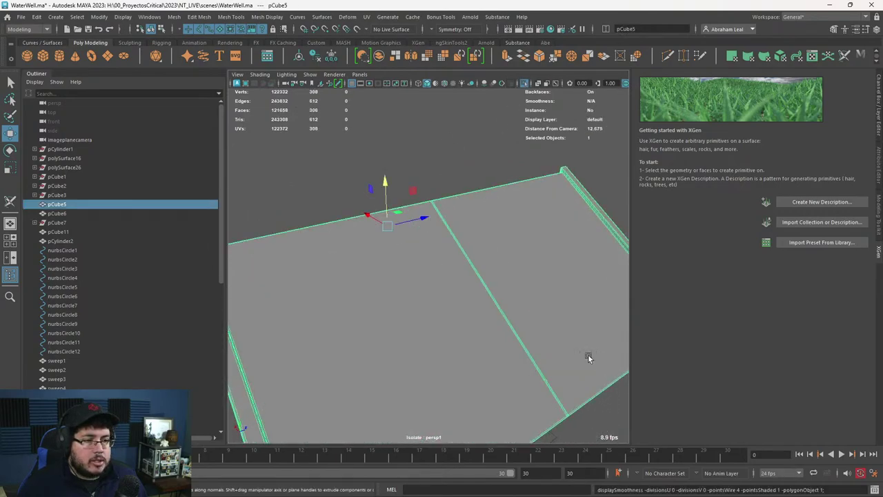
{"action": "left_click_drag", "start_coordinate": [587, 356], "coordinate": [580, 266]}
Cut seams along the trim's long edges with the 3D Cut and Sew UV Tool.
{"action": "left_click", "coordinate": [367, 16]}
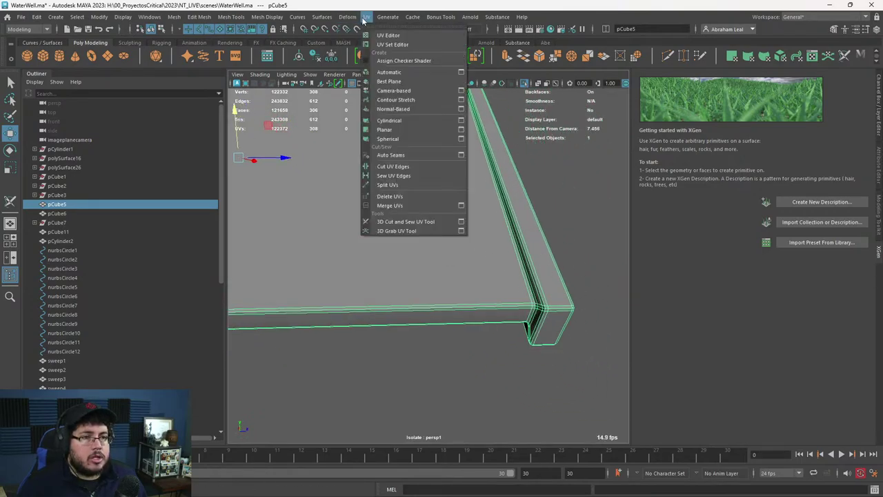
{"action": "left_click", "coordinate": [408, 225]}
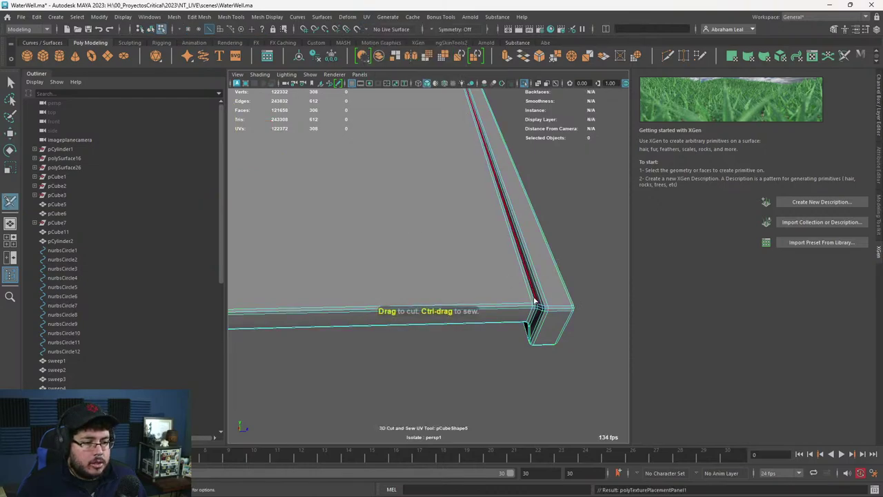
{"action": "left_click", "coordinate": [533, 298]}
{"action": "left_click_drag", "start_coordinate": [532, 299], "coordinate": [252, 221]}
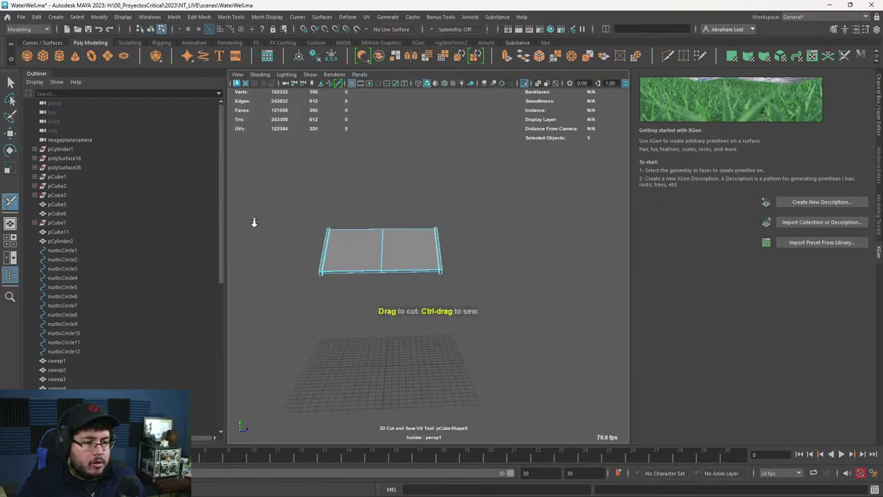
{"action": "left_click_drag", "start_coordinate": [253, 221], "coordinate": [407, 276]}
{"action": "left_click_drag", "start_coordinate": [408, 276], "coordinate": [468, 320]}
{"action": "left_click_drag", "start_coordinate": [416, 358], "coordinate": [341, 262]}
{"action": "left_click", "coordinate": [341, 262]}
{"action": "left_click_drag", "start_coordinate": [331, 256], "coordinate": [391, 321]}
{"action": "left_click_drag", "start_coordinate": [391, 322], "coordinate": [320, 340]}
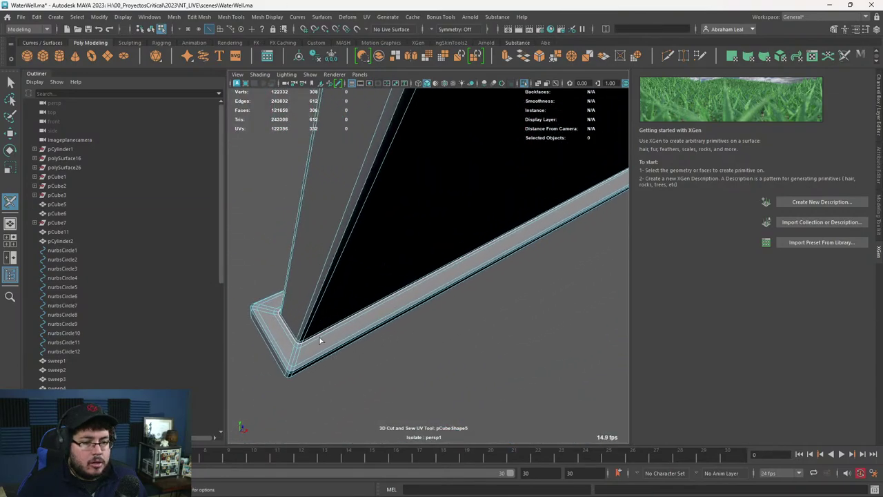
{"action": "left_click", "coordinate": [301, 336]}
{"action": "left_click_drag", "start_coordinate": [301, 336], "coordinate": [446, 127]}
Cut the top, vertical corner and cross edges at the trim's end.
{"action": "left_click_drag", "start_coordinate": [434, 251], "coordinate": [411, 302]}
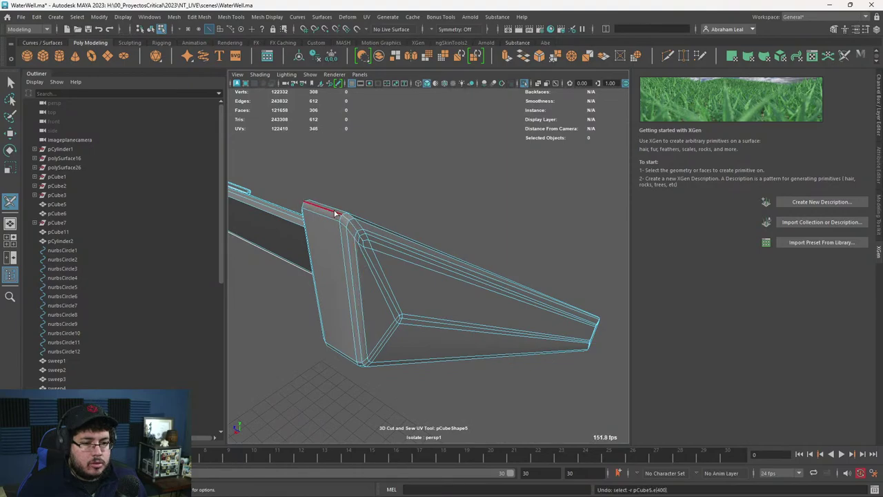
{"action": "left_click", "coordinate": [335, 212]}
{"action": "left_click_drag", "start_coordinate": [335, 212], "coordinate": [380, 338]}
{"action": "left_click", "coordinate": [386, 324]}
{"action": "left_click", "coordinate": [380, 338]}
{"action": "left_click_drag", "start_coordinate": [434, 343], "coordinate": [348, 285]}
{"action": "left_click", "coordinate": [426, 247]}
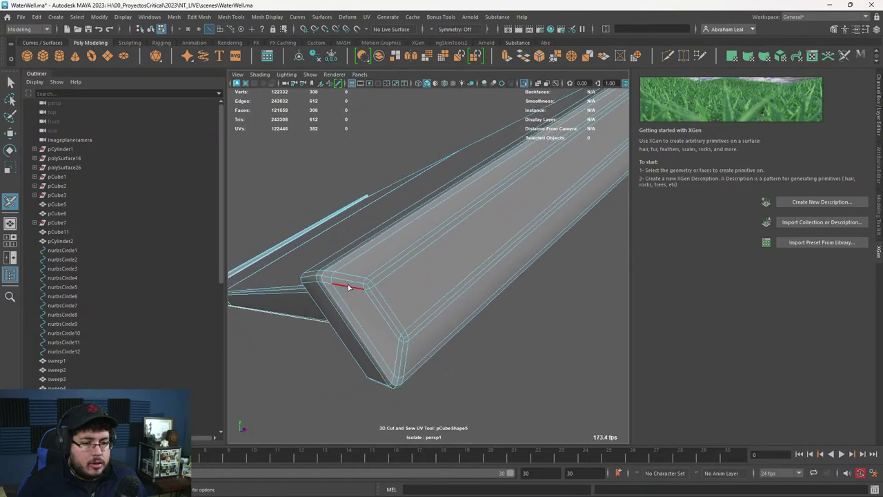
{"action": "left_click", "coordinate": [348, 283]}
{"action": "left_click", "coordinate": [404, 354]}
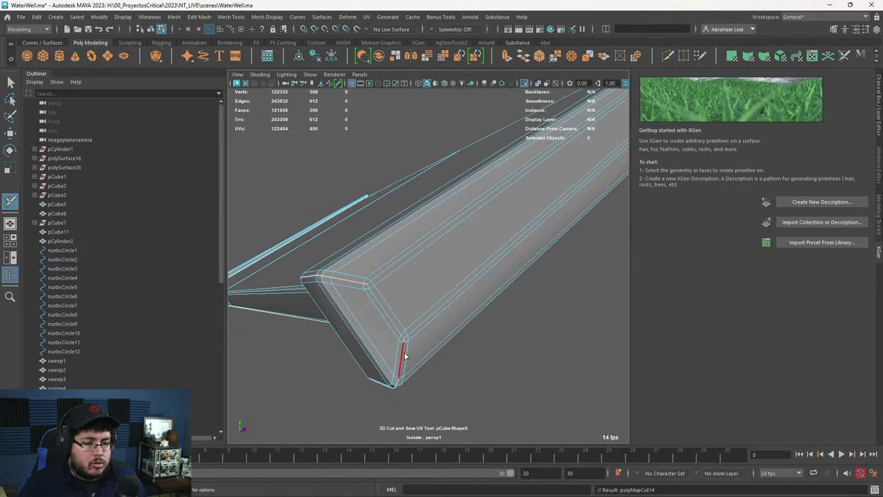
{"action": "left_click_drag", "start_coordinate": [404, 355], "coordinate": [432, 303]}
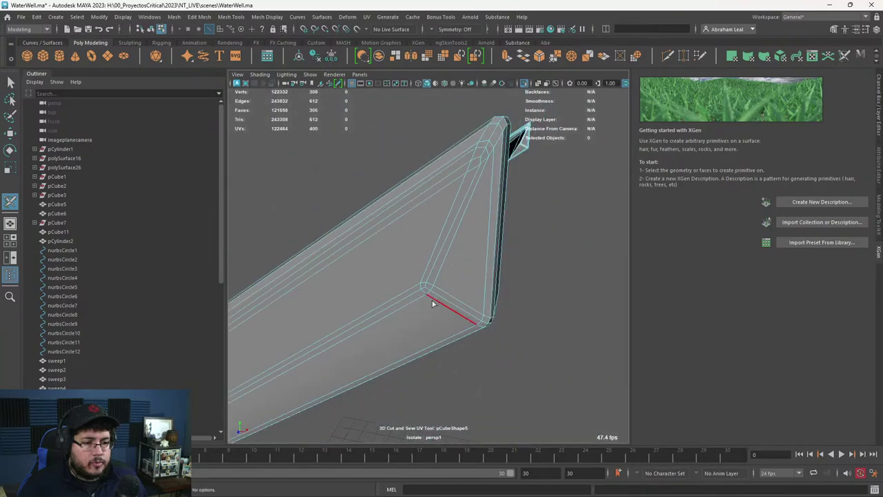
{"action": "left_click", "coordinate": [436, 296]}
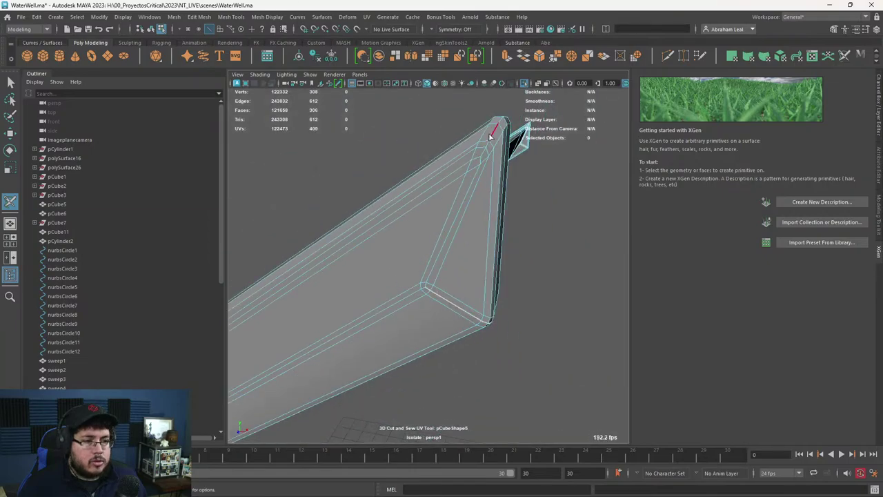
Select all of trim pCube5's UVs in the UV Editor and unfold them into separate shells.
{"action": "key", "text": "q"}
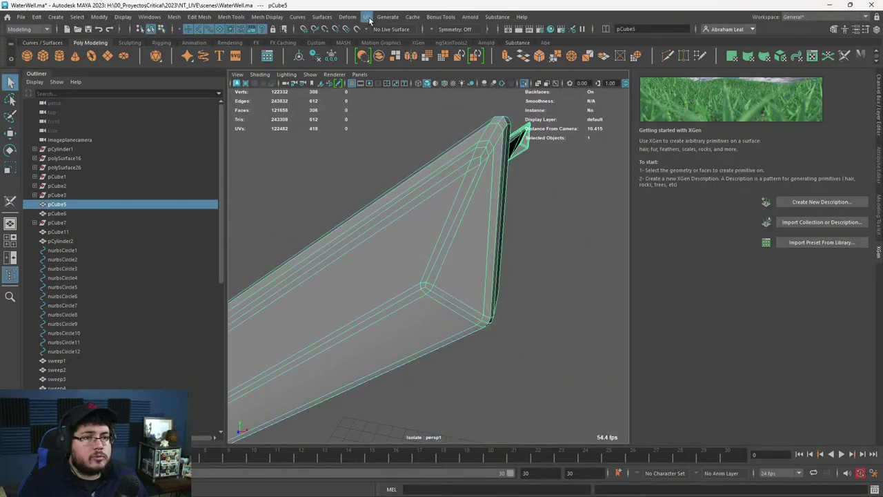
{"action": "left_click", "coordinate": [366, 16]}
{"action": "left_click", "coordinate": [388, 35]}
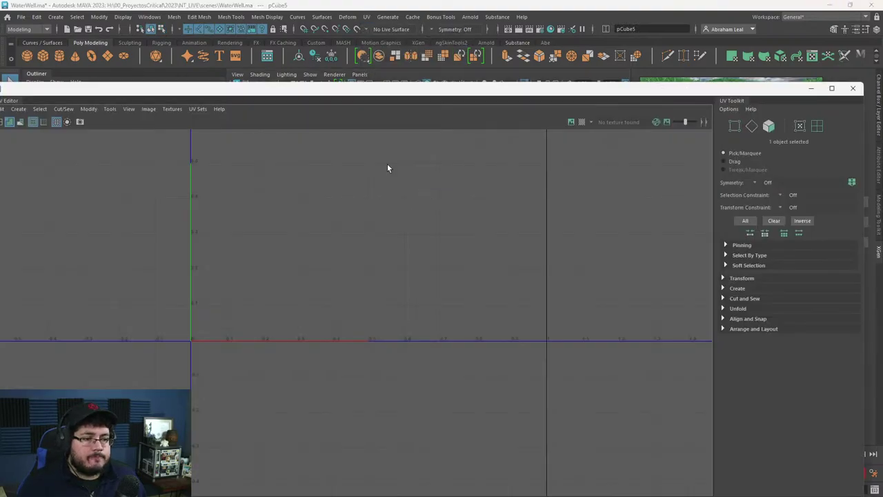
{"action": "left_click_drag", "start_coordinate": [472, 200], "coordinate": [140, 380]}
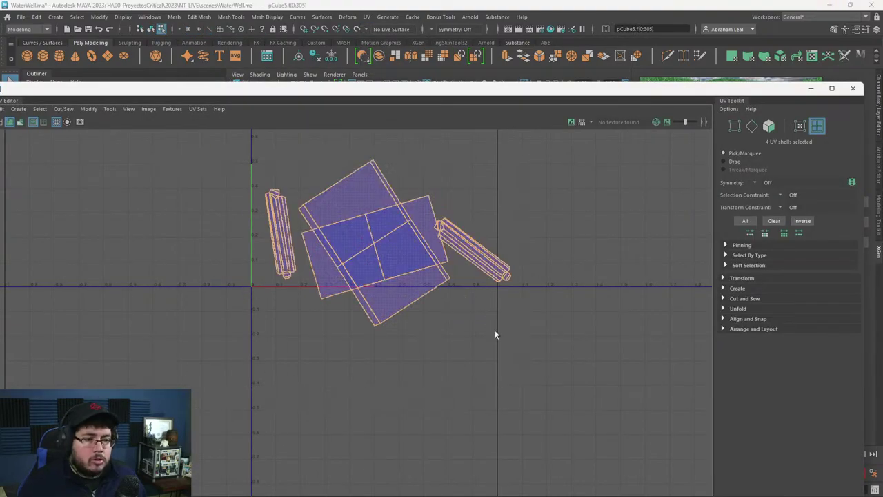
{"action": "scroll", "scroll_direction": "up", "scroll_amount": 3}
{"action": "scroll", "scroll_direction": "up", "scroll_amount": 3}
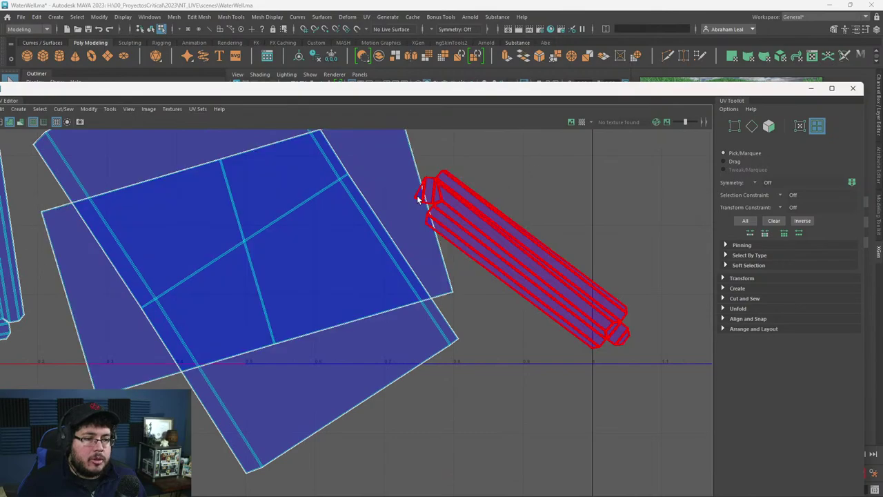
{"action": "scroll", "scroll_direction": "up", "scroll_amount": 3}
{"action": "scroll", "scroll_direction": "down", "scroll_amount": 3}
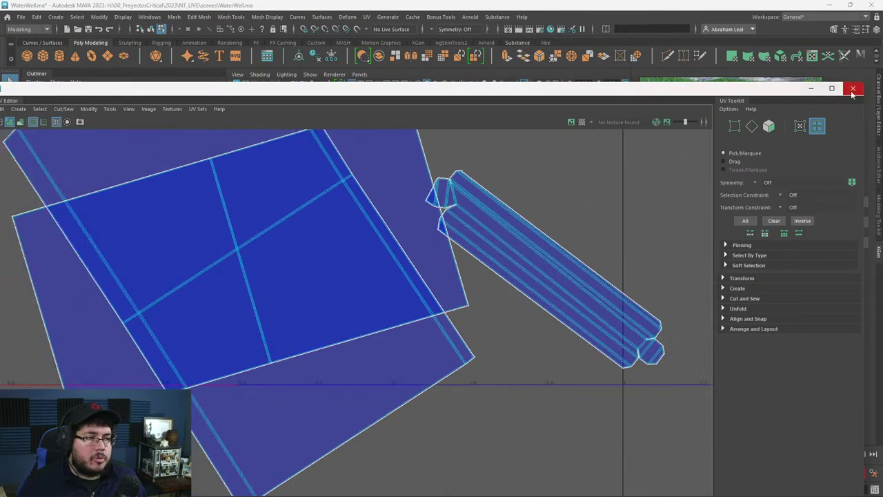
{"action": "left_click", "coordinate": [853, 89]}
Frame the well, orbit to the roof peak, and select then clear the roof-edge planks.
{"action": "left_click", "coordinate": [532, 228]}
{"action": "key", "text": "a"}
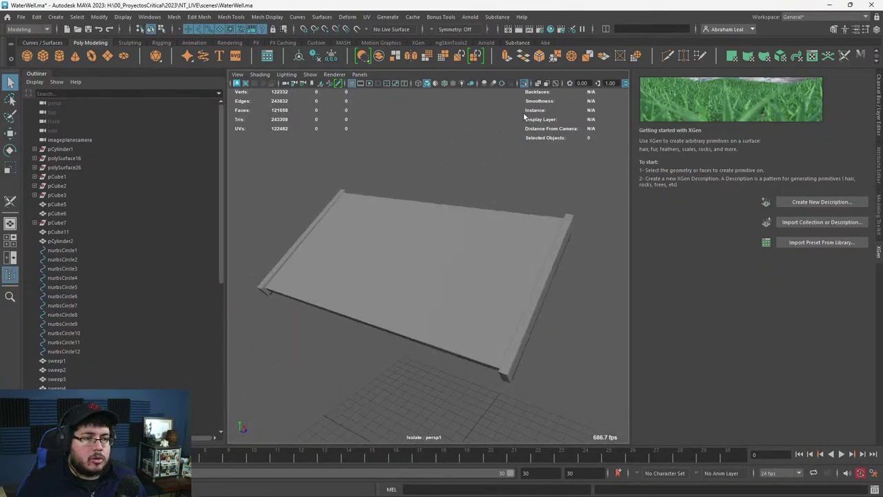
{"action": "left_click_drag", "start_coordinate": [511, 172], "coordinate": [407, 205]}
{"action": "left_click", "coordinate": [407, 205]}
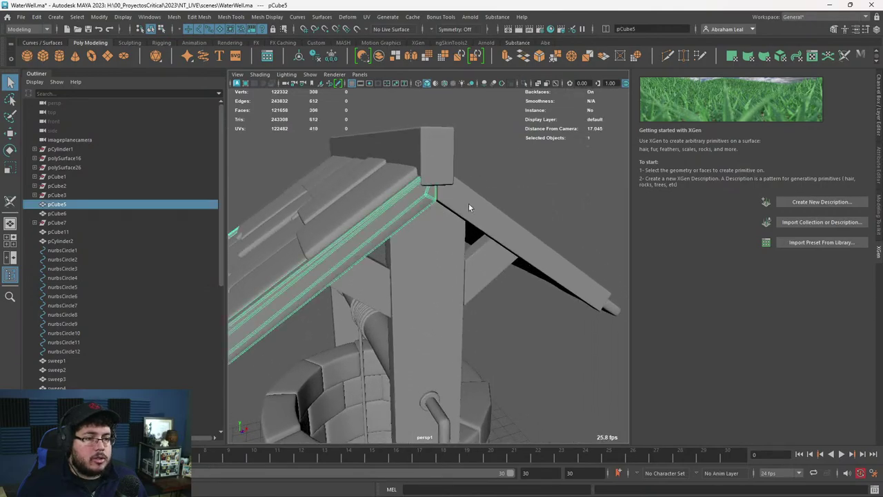
{"action": "left_click", "coordinate": [469, 204]}
{"action": "left_click_drag", "start_coordinate": [507, 181], "coordinate": [462, 196]}
{"action": "left_click", "coordinate": [462, 196]}
{"action": "left_click", "coordinate": [459, 196]}
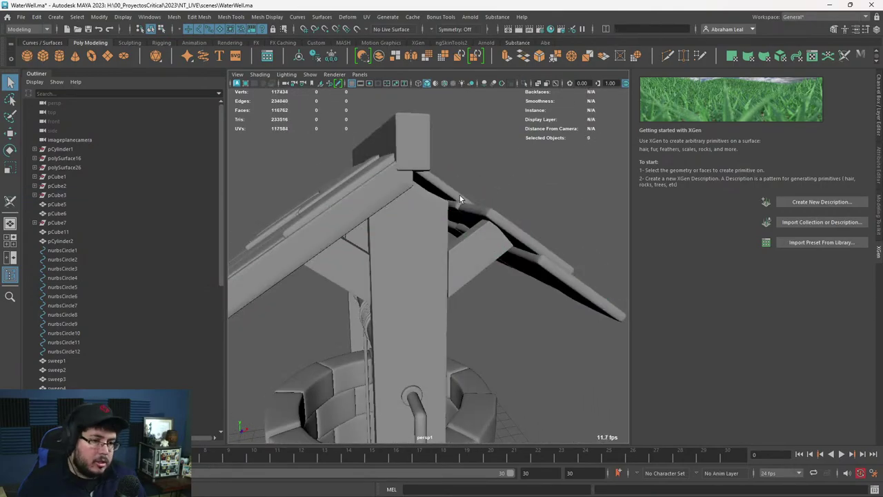
Mirror the roof-edge plank pCube5 onto the opposite roof slope.
{"action": "left_click", "coordinate": [392, 191]}
{"action": "right_click", "coordinate": [391, 190]}
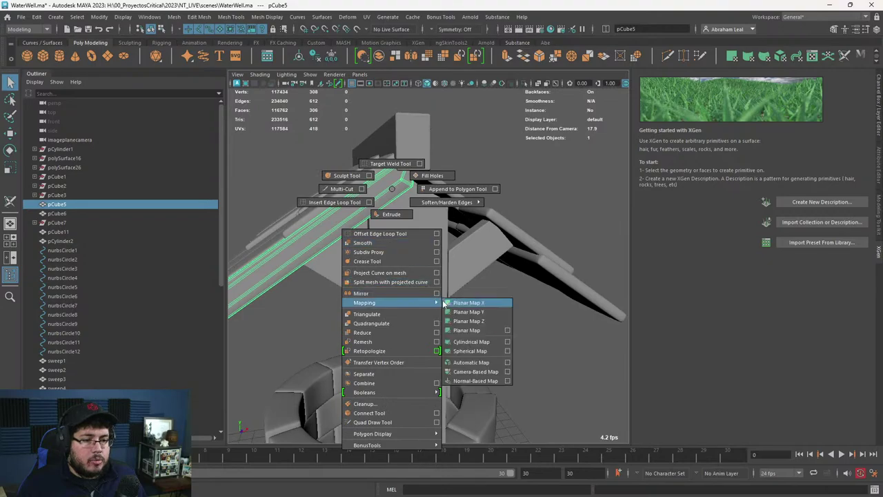
{"action": "left_click", "coordinate": [436, 295]}
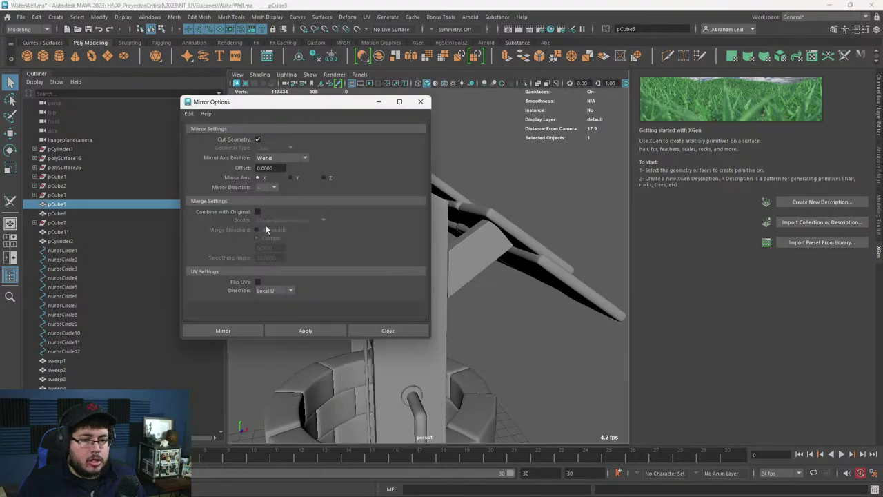
{"action": "left_click", "coordinate": [234, 332]}
{"action": "left_click_drag", "start_coordinate": [375, 207], "coordinate": [477, 208]}
{"action": "left_click", "coordinate": [476, 209]}
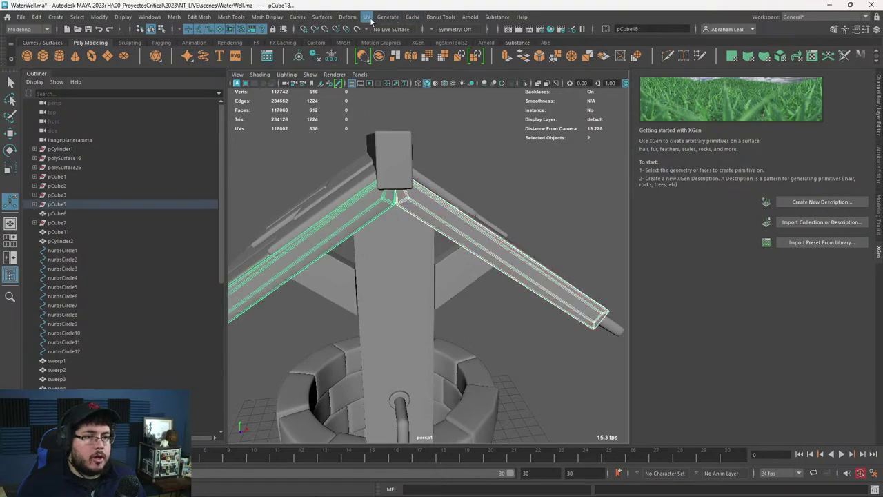
Check the mirrored plank's UV shell in the UV Editor, then select plank pCube19.
{"action": "left_click", "coordinate": [367, 17]}
{"action": "left_click", "coordinate": [384, 33]}
{"action": "left_click_drag", "start_coordinate": [415, 181], "coordinate": [374, 170]}
{"action": "left_click", "coordinate": [443, 189]}
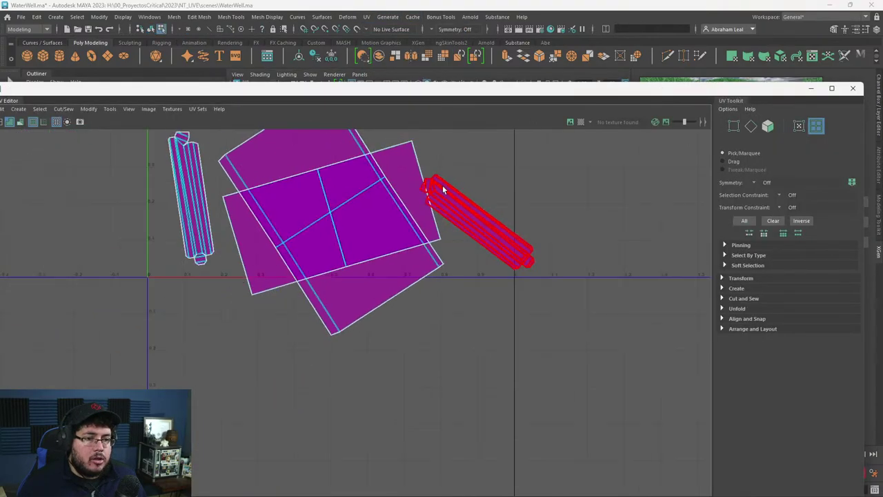
{"action": "scroll", "scroll_direction": "down", "scroll_amount": 3}
{"action": "left_click", "coordinate": [854, 89]}
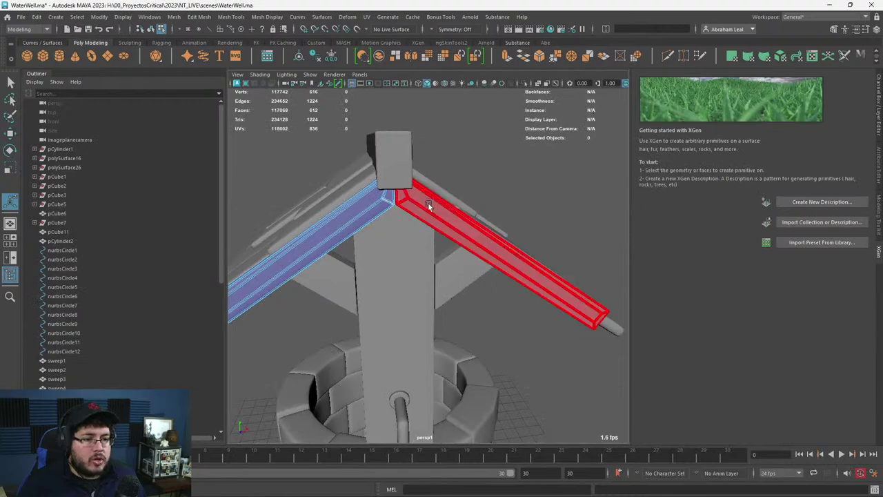
{"action": "left_click", "coordinate": [457, 207]}
{"action": "left_click_drag", "start_coordinate": [500, 167], "coordinate": [399, 237]}
{"action": "left_click", "coordinate": [485, 238]}
Isolate post pCube11 and zoom in close, then switch to the browser window.
{"action": "left_click", "coordinate": [399, 236]}
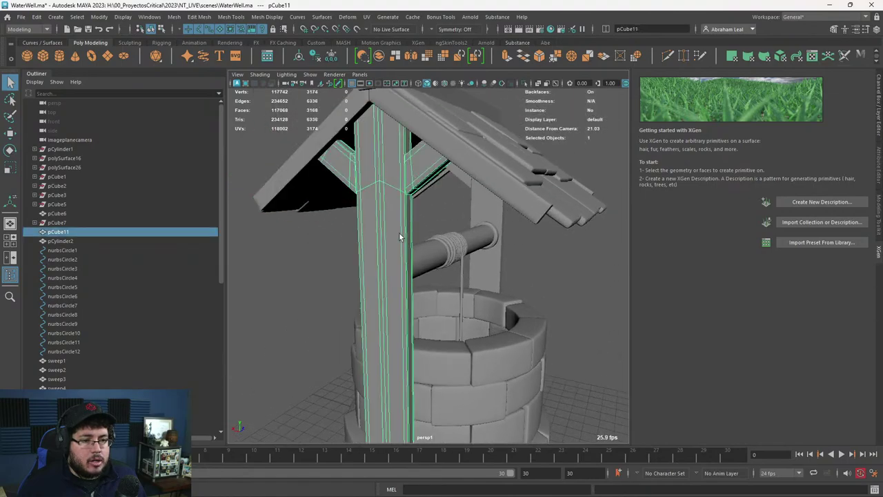
{"action": "left_click_drag", "start_coordinate": [483, 241], "coordinate": [441, 207]}
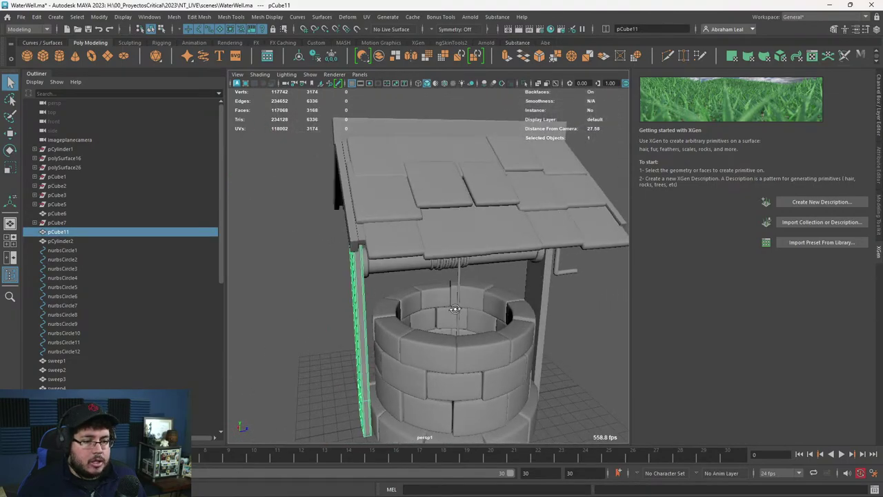
{"action": "left_click", "coordinate": [525, 83]}
{"action": "left_click_drag", "start_coordinate": [473, 232], "coordinate": [410, 272]}
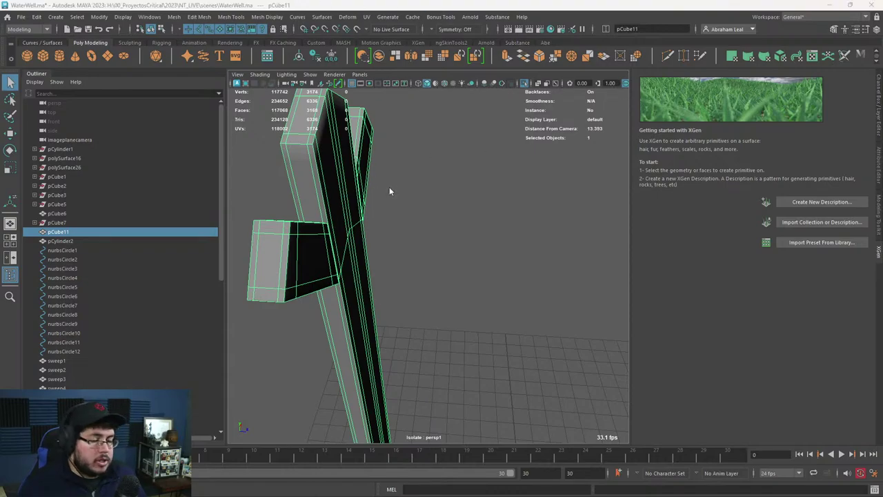
{"action": "key", "text": "alt+Tab"}
Search in a new Chrome tab for 'master keledek world anvil'.
{"action": "left_click", "coordinate": [566, 195]}
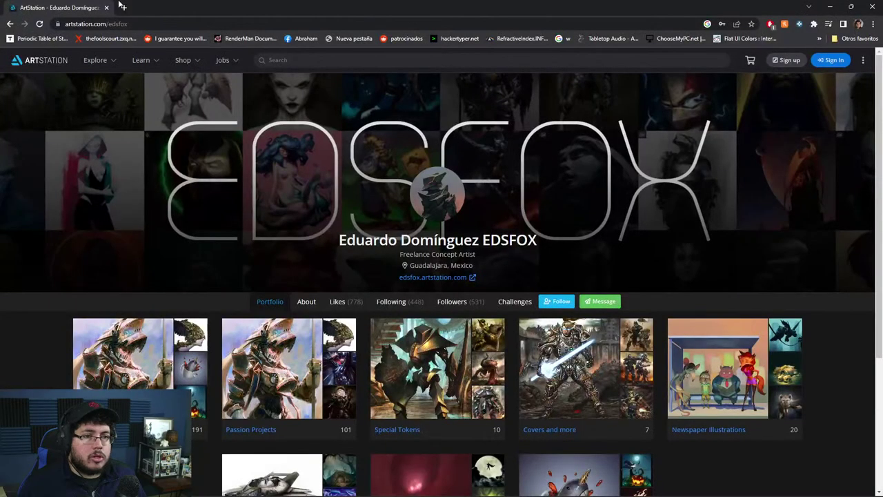
{"action": "left_click", "coordinate": [123, 7]}
{"action": "type", "text": "master kj"}
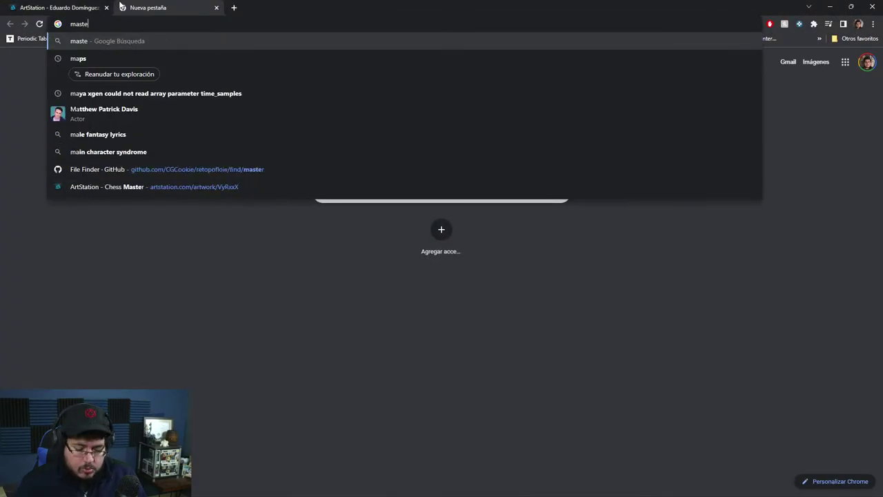
{"action": "key", "text": "BackSpace"}
{"action": "type", "text": "elede"}
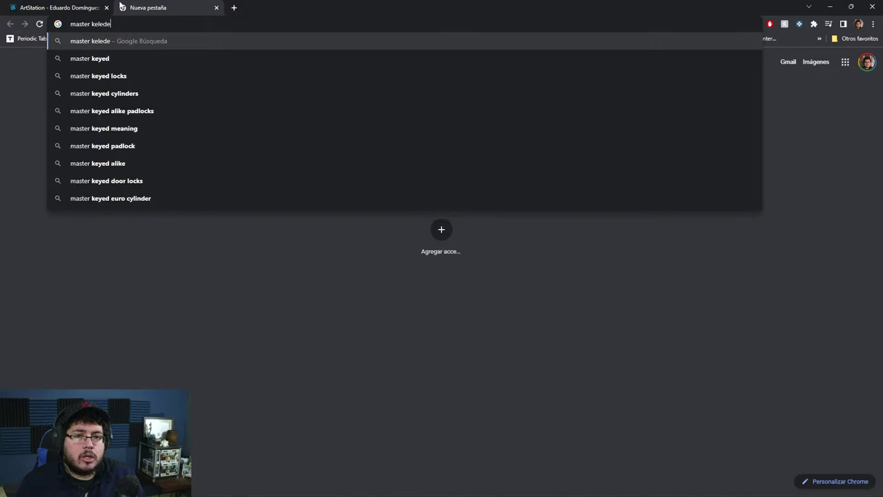
{"action": "type", "text": "k worl"}
{"action": "type", "text": "d anvil"}
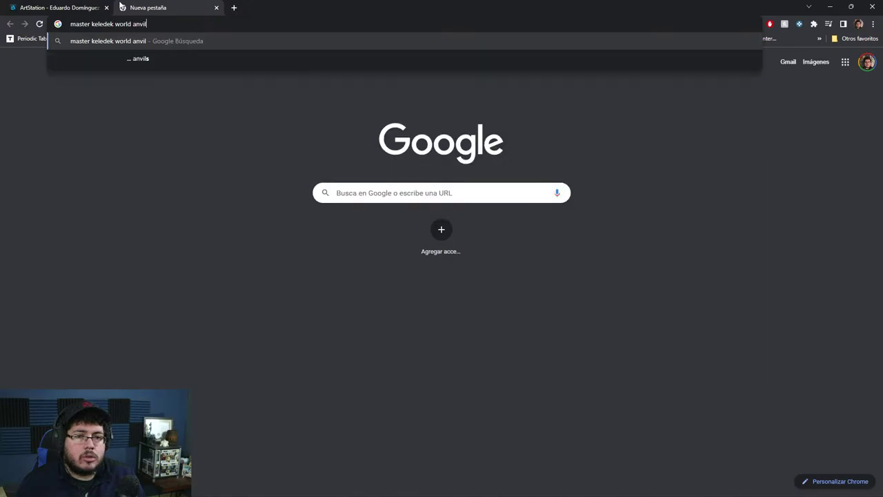
{"action": "key", "text": "Return"}
Preview the image results, view the full-figure Master Keledek image, and minimize Chrome.
{"action": "left_click", "coordinate": [152, 97]}
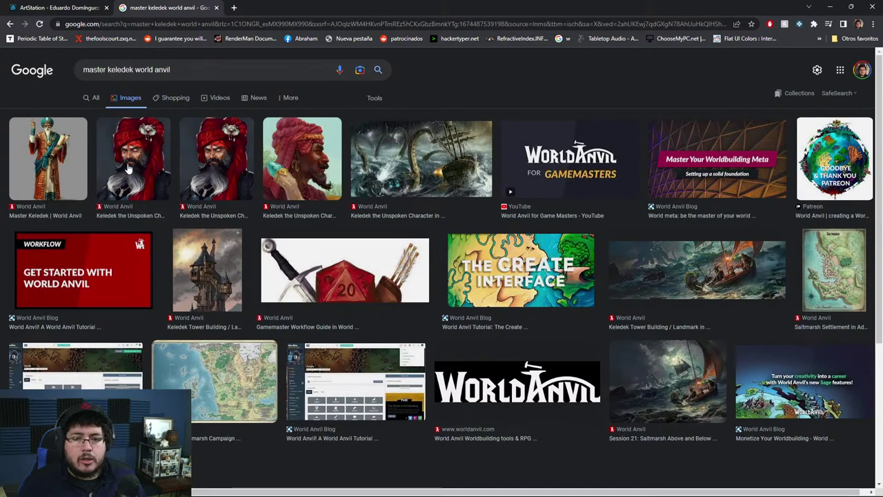
{"action": "left_click", "coordinate": [128, 169]}
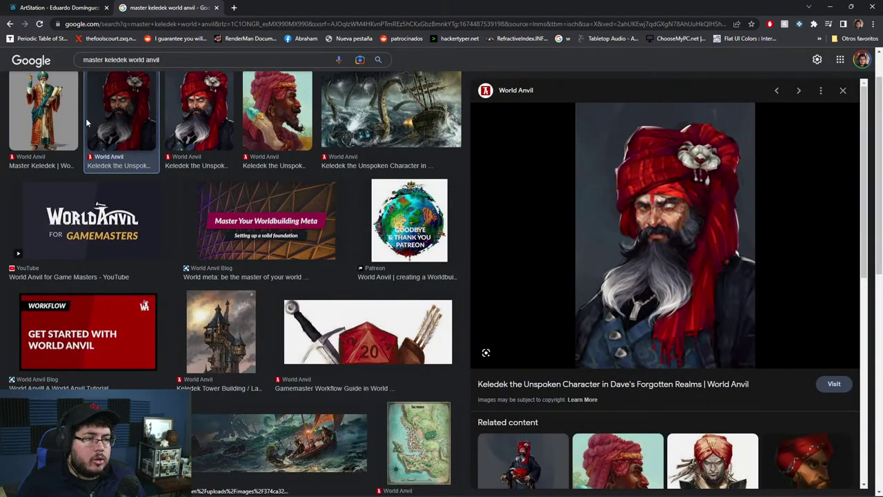
{"action": "left_click", "coordinate": [63, 116]}
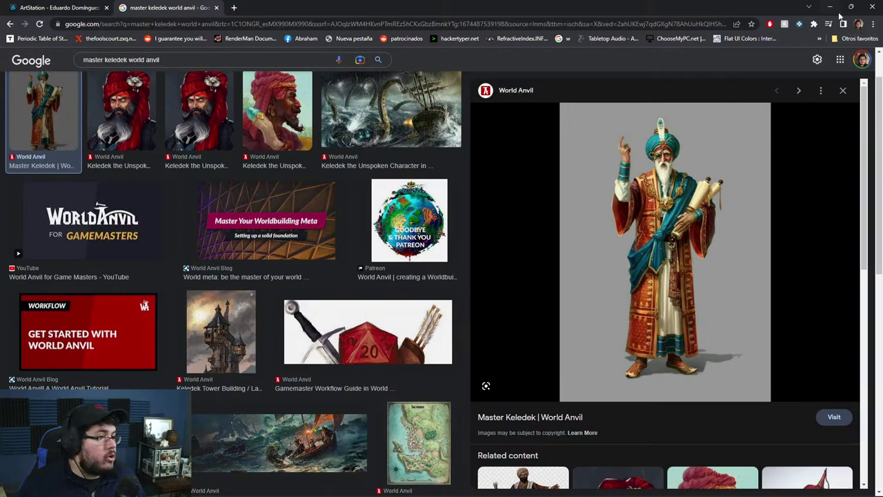
{"action": "left_click", "coordinate": [832, 8]}
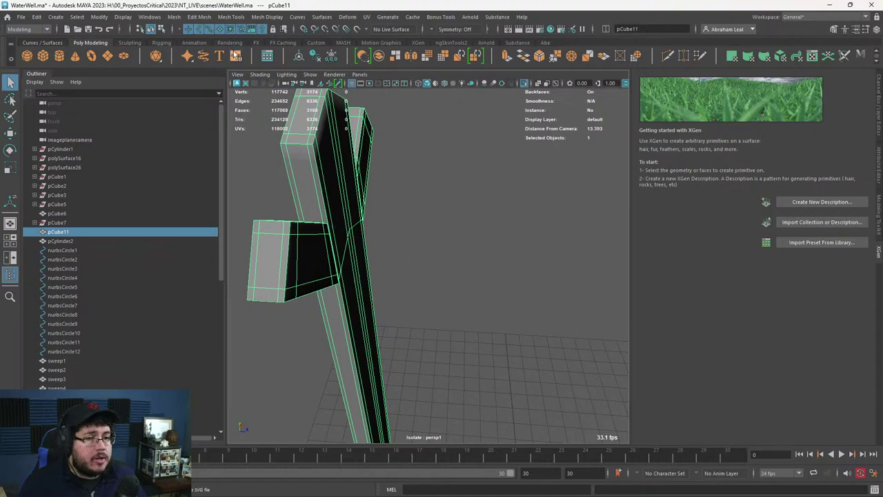
Isolate the post pCube11 and frame it, viewed from above.
{"action": "left_click", "coordinate": [152, 16]}
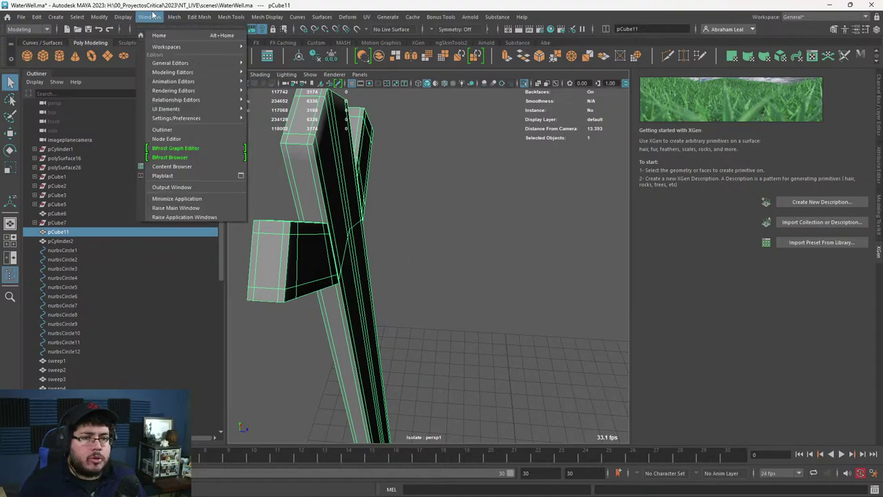
{"action": "left_click", "coordinate": [24, 29]}
{"action": "left_click", "coordinate": [174, 16]}
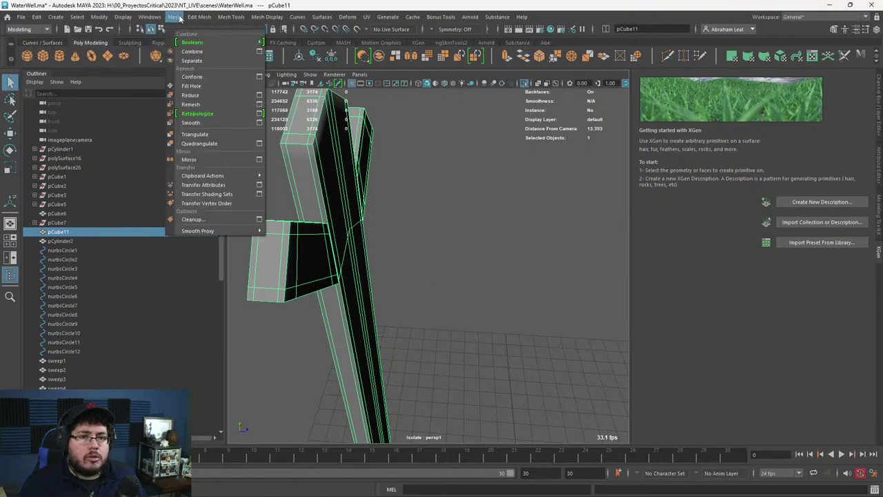
{"action": "left_click", "coordinate": [419, 241]}
{"action": "left_click", "coordinate": [381, 275]}
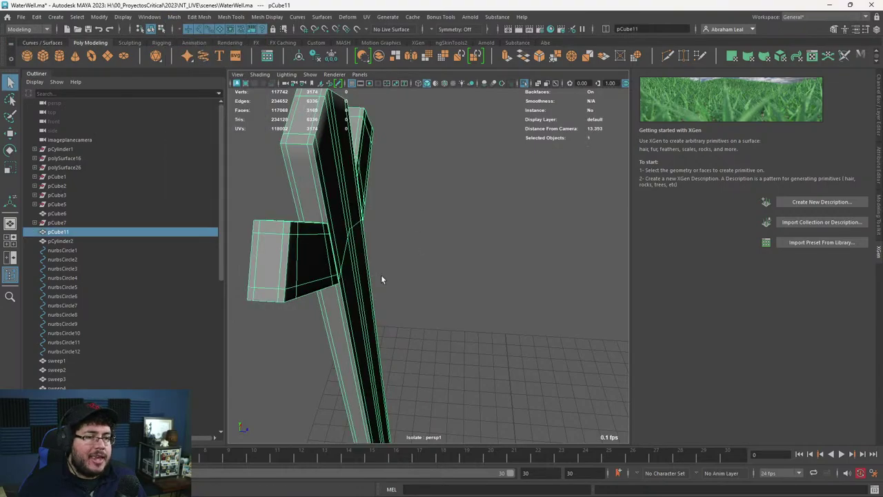
{"action": "key", "text": "f"}
{"action": "left_click_drag", "start_coordinate": [374, 320], "coordinate": [481, 190]}
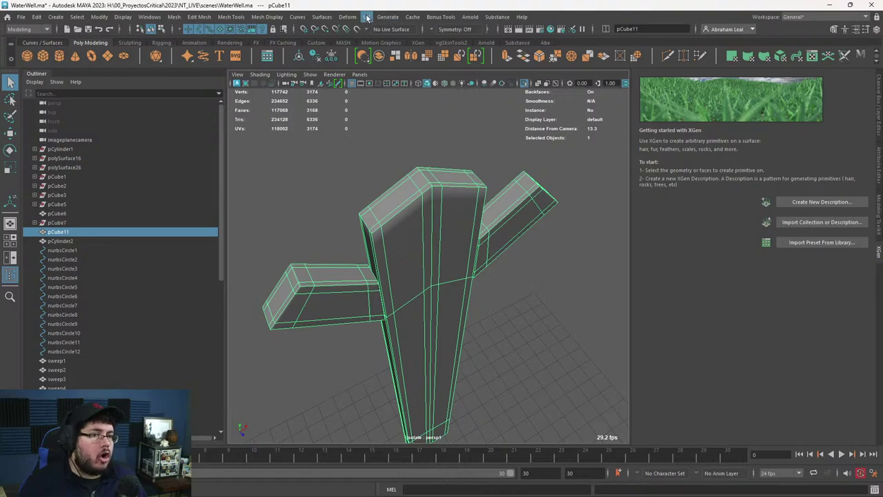
With the 3D Cut and Sew UV Tool, cut seams along the post's top and vertical edges.
{"action": "left_click", "coordinate": [368, 17]}
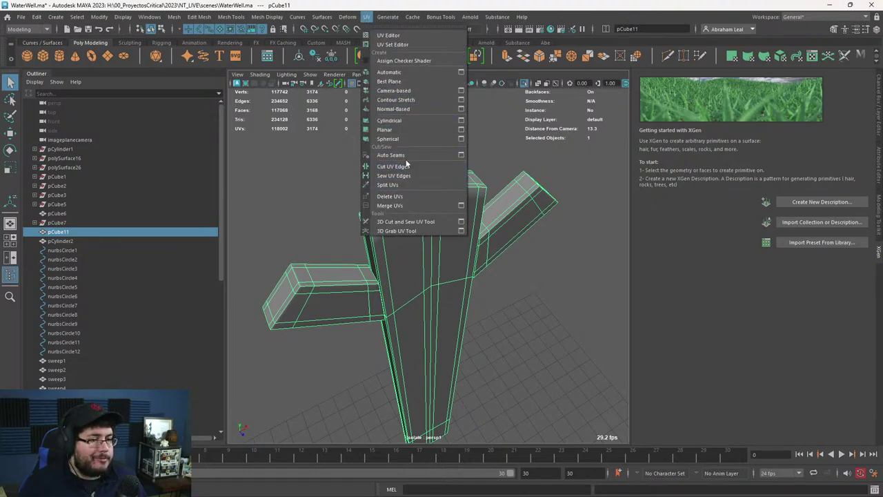
{"action": "left_click", "coordinate": [406, 221]}
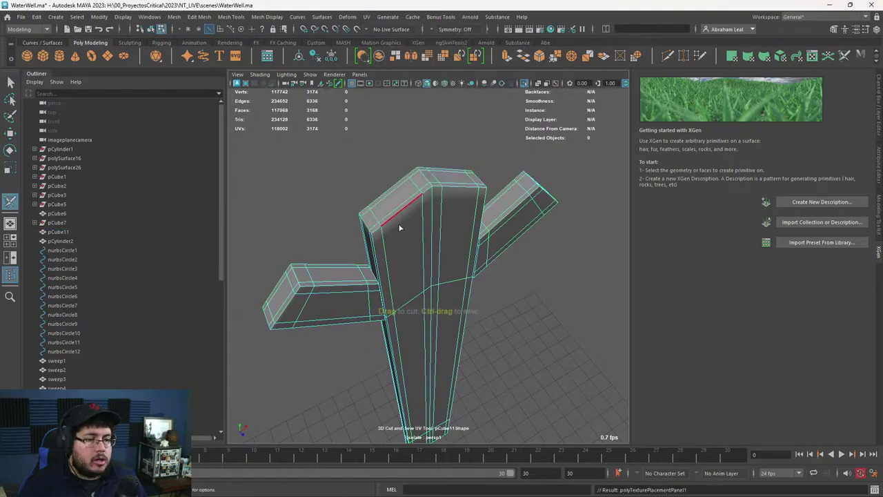
{"action": "scroll", "scroll_direction": "up", "scroll_amount": 3}
{"action": "left_click_drag", "start_coordinate": [404, 198], "coordinate": [422, 206]}
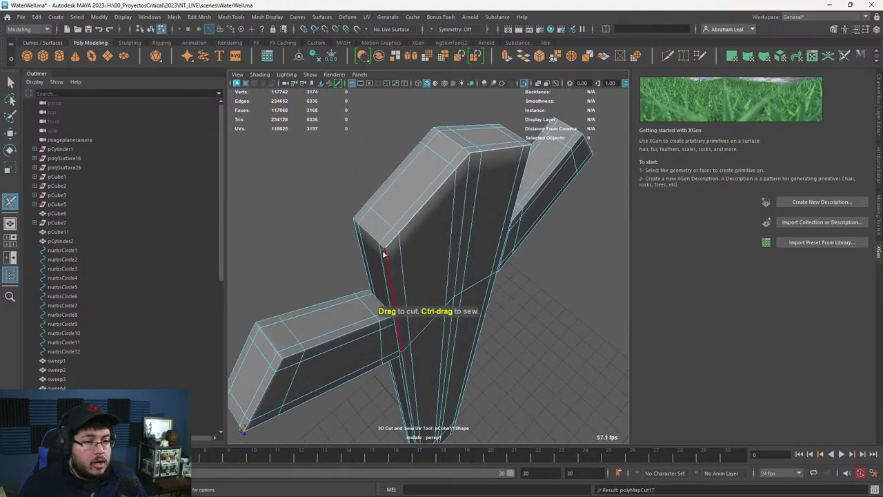
{"action": "scroll", "scroll_direction": "up", "scroll_amount": 3}
{"action": "left_click", "coordinate": [422, 168]}
{"action": "scroll", "scroll_direction": "up", "scroll_amount": 3}
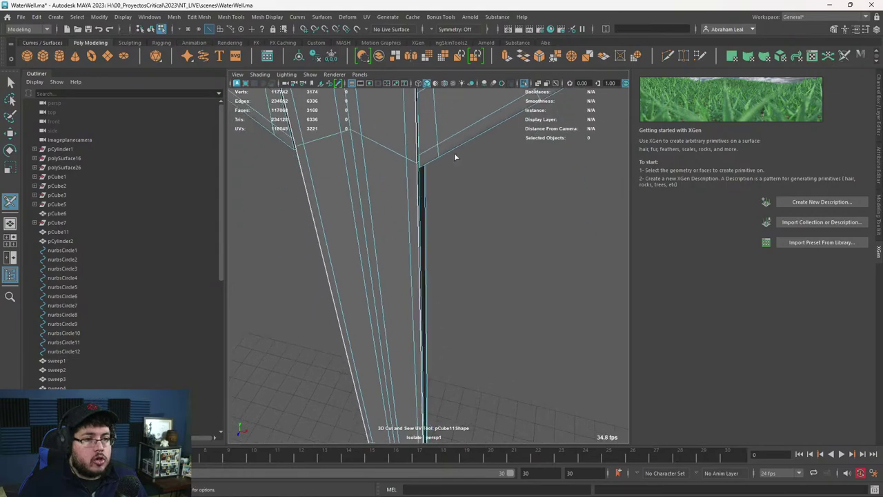
Cut seams along another top edge of the post and an arm's edge.
{"action": "left_click_drag", "start_coordinate": [455, 157], "coordinate": [465, 256]}
{"action": "scroll", "scroll_direction": "down", "scroll_amount": 3}
{"action": "left_click_drag", "start_coordinate": [467, 292], "coordinate": [412, 302]}
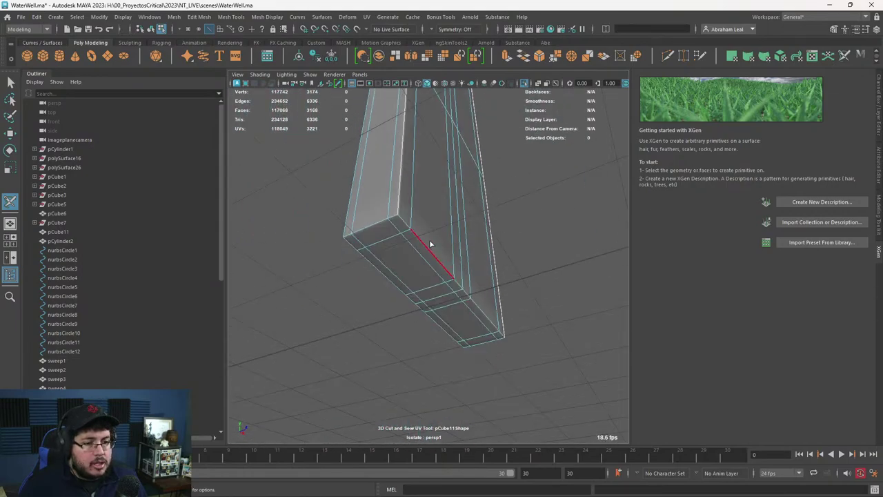
{"action": "left_click_drag", "start_coordinate": [508, 270], "coordinate": [363, 284]}
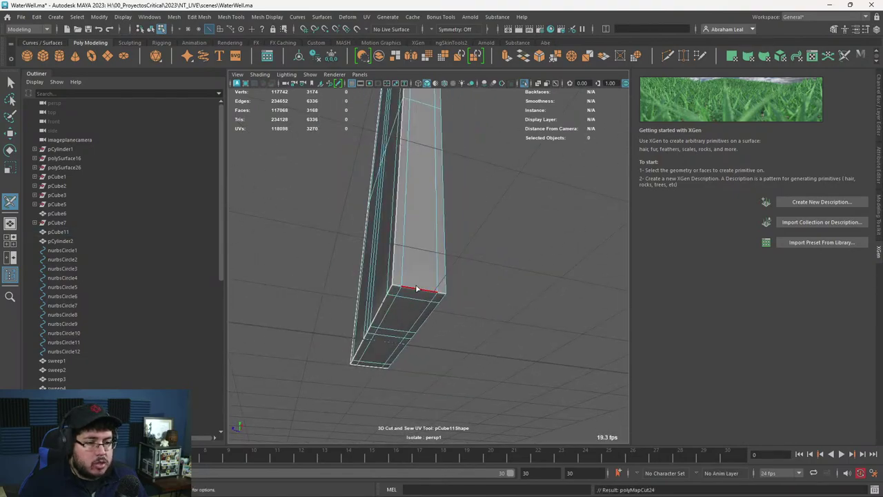
{"action": "left_click_drag", "start_coordinate": [417, 288], "coordinate": [414, 269]}
{"action": "scroll", "scroll_direction": "up", "scroll_amount": 3}
{"action": "scroll", "scroll_direction": "up", "scroll_amount": 3}
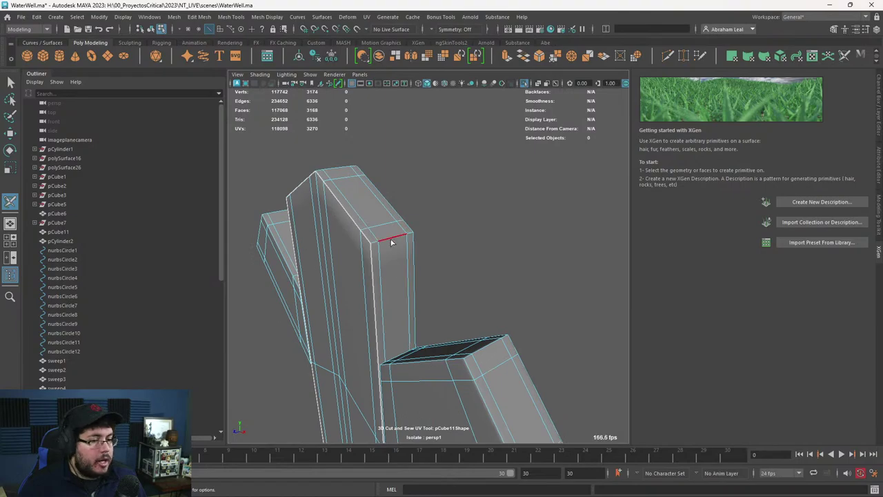
{"action": "left_click", "coordinate": [392, 242]}
{"action": "left_click_drag", "start_coordinate": [391, 241], "coordinate": [505, 238]}
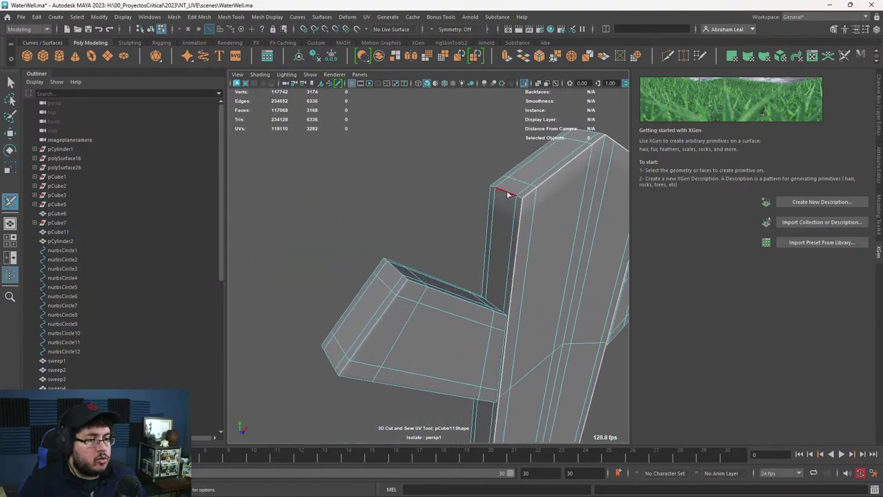
{"action": "left_click_drag", "start_coordinate": [505, 284], "coordinate": [477, 218]}
{"action": "left_click", "coordinate": [371, 335]}
{"action": "left_click", "coordinate": [484, 201]}
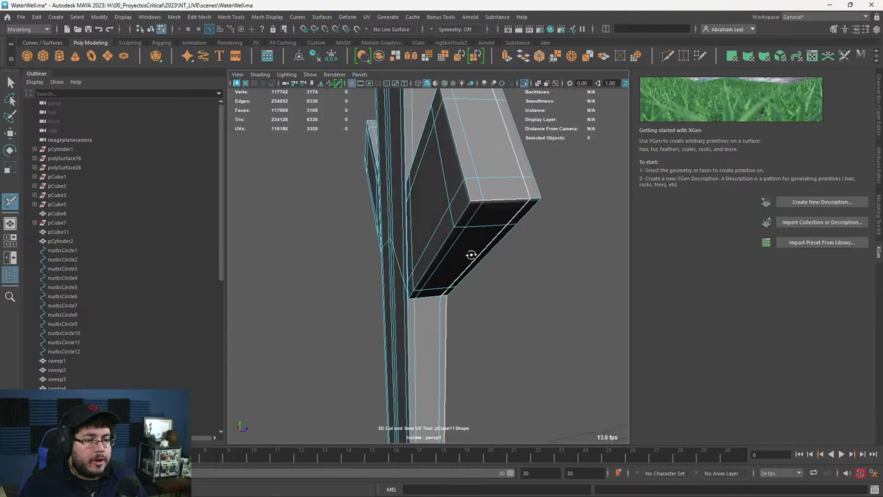
Cut a seam along the arm's lower edge and sew one arm edge back together.
{"action": "scroll", "scroll_direction": "up", "scroll_amount": 3}
{"action": "scroll", "scroll_direction": "up", "scroll_amount": 3}
{"action": "left_click_drag", "start_coordinate": [473, 299], "coordinate": [445, 302]}
{"action": "left_click", "coordinate": [447, 301]}
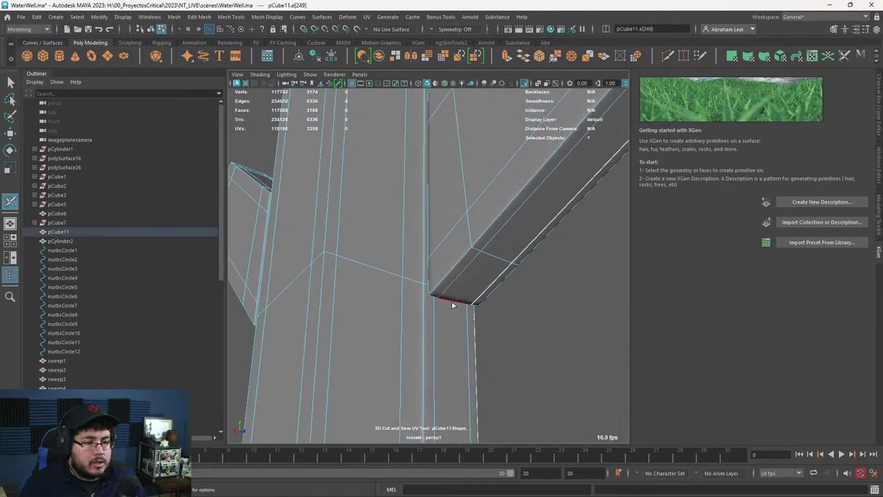
{"action": "left_click_drag", "start_coordinate": [509, 310], "coordinate": [551, 283]}
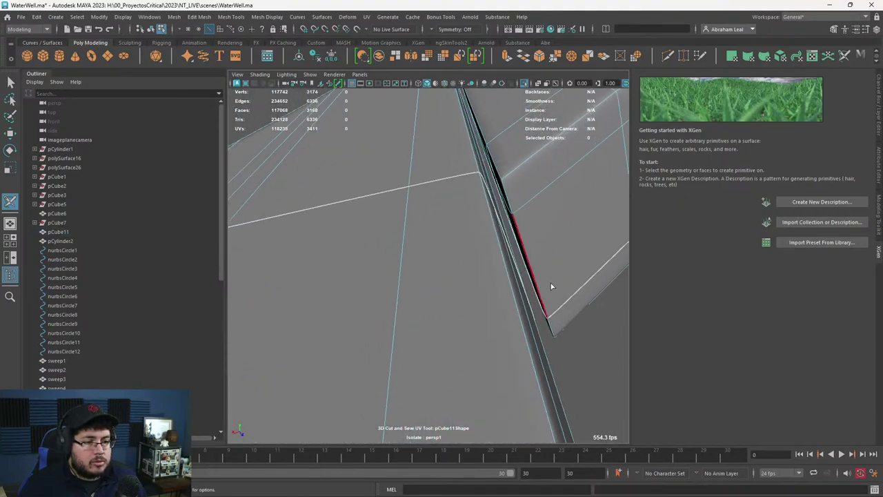
{"action": "left_click", "coordinate": [540, 262]}
Cut the remaining seam edges on the arm, then reselect the whole post as an object.
{"action": "left_click_drag", "start_coordinate": [526, 234], "coordinate": [489, 214]}
{"action": "scroll", "scroll_direction": "down", "scroll_amount": 3}
{"action": "left_click", "coordinate": [491, 214]}
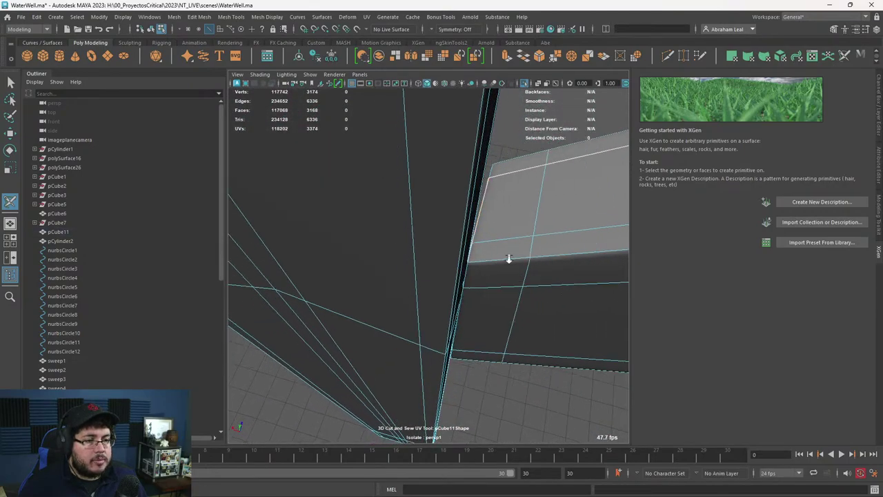
{"action": "left_click_drag", "start_coordinate": [508, 256], "coordinate": [370, 271]}
{"action": "left_click", "coordinate": [412, 213]}
{"action": "left_click", "coordinate": [462, 215]}
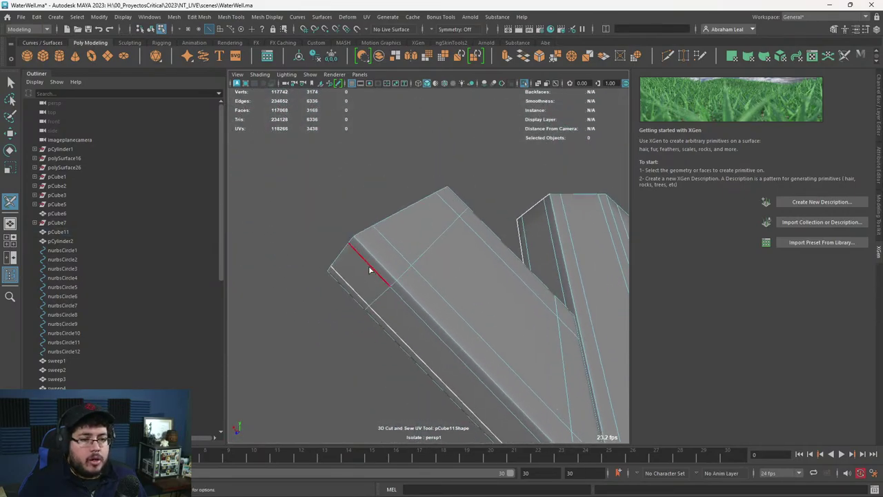
{"action": "left_click_drag", "start_coordinate": [459, 243], "coordinate": [236, 225]}
{"action": "left_click_drag", "start_coordinate": [481, 249], "coordinate": [541, 189]}
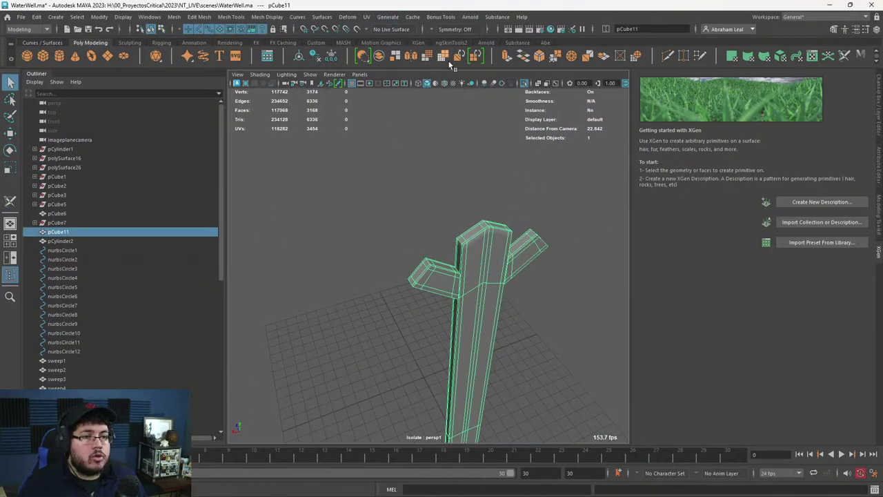
Bring back the whole well and unfold the left post's UVs in the UV Editor.
{"action": "left_click", "coordinate": [524, 83]}
{"action": "left_click_drag", "start_coordinate": [524, 83], "coordinate": [550, 275]}
{"action": "left_click", "coordinate": [550, 274]}
{"action": "left_click", "coordinate": [548, 261]}
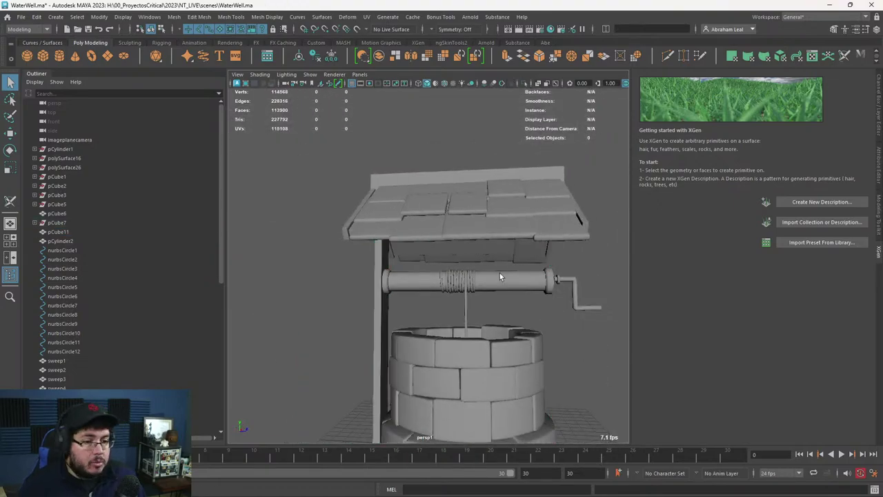
{"action": "left_click", "coordinate": [385, 323]}
{"action": "left_click", "coordinate": [367, 16]}
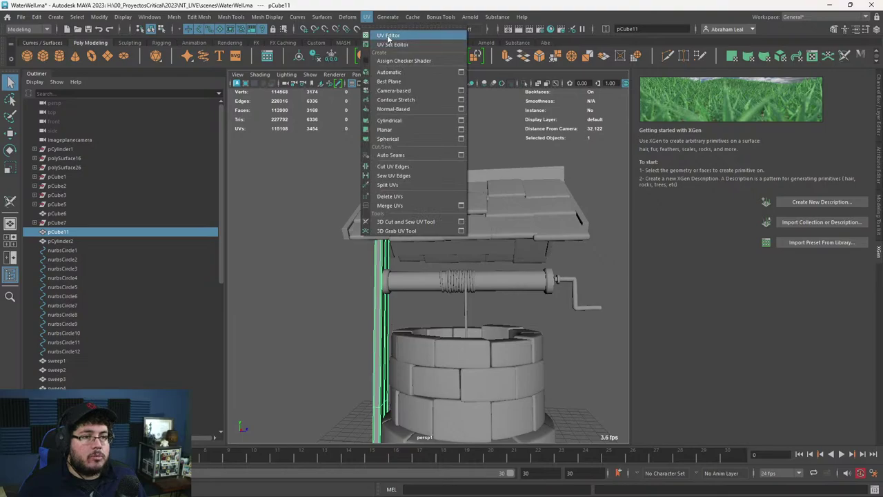
{"action": "left_click", "coordinate": [379, 32]}
{"action": "left_click_drag", "start_coordinate": [389, 162], "coordinate": [345, 145]}
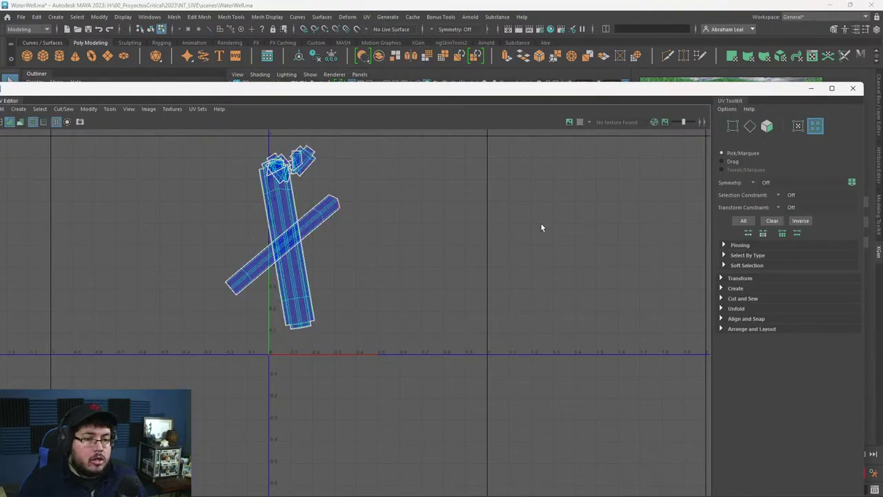
{"action": "left_click", "coordinate": [853, 88]}
Mirror the left post across the Z axis to the well's opposite side.
{"action": "left_click", "coordinate": [343, 285]}
{"action": "left_click_drag", "start_coordinate": [349, 245], "coordinate": [502, 309]}
{"action": "left_click", "coordinate": [294, 236]}
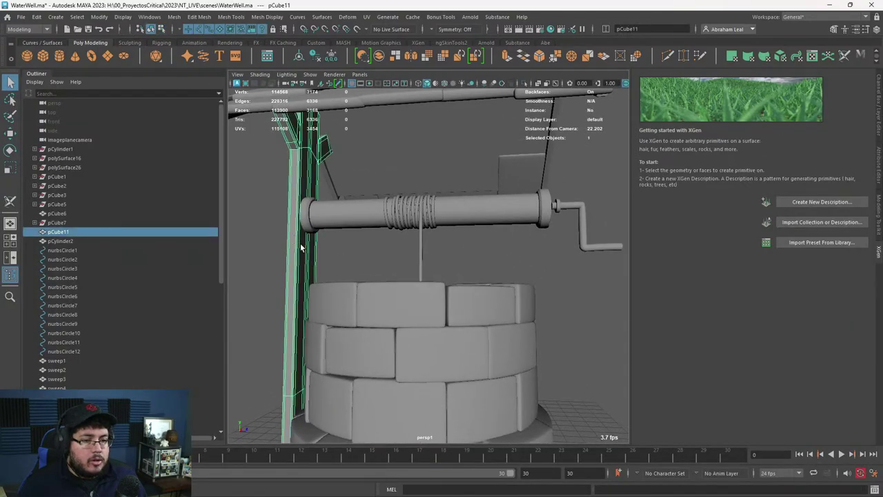
{"action": "left_click_drag", "start_coordinate": [297, 234], "coordinate": [319, 265]}
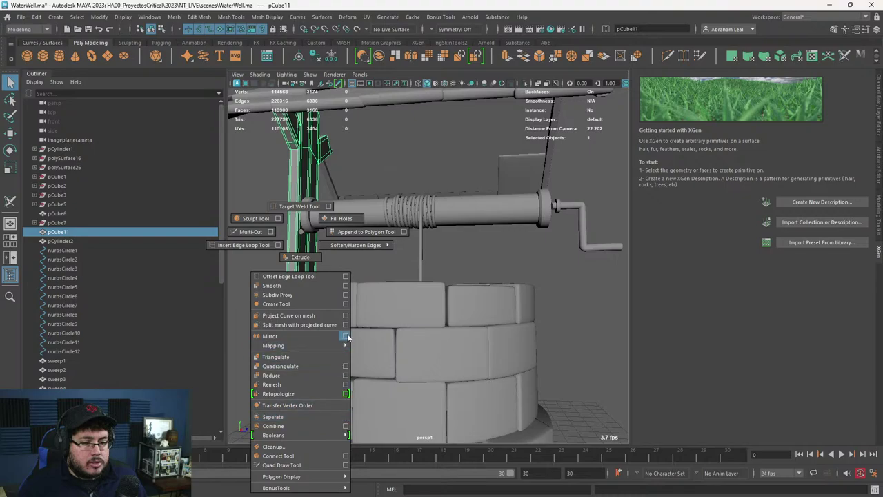
{"action": "left_click", "coordinate": [346, 336]}
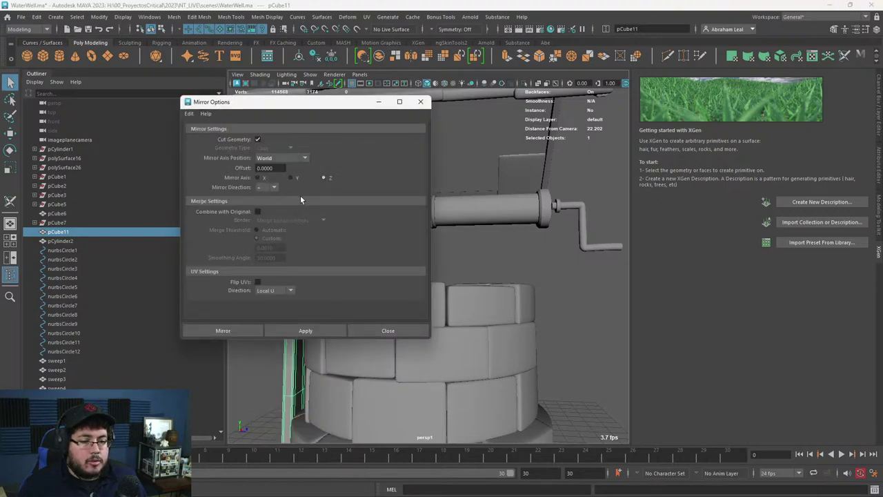
{"action": "left_click", "coordinate": [305, 330]}
{"action": "left_click_drag", "start_coordinate": [474, 332], "coordinate": [384, 115]}
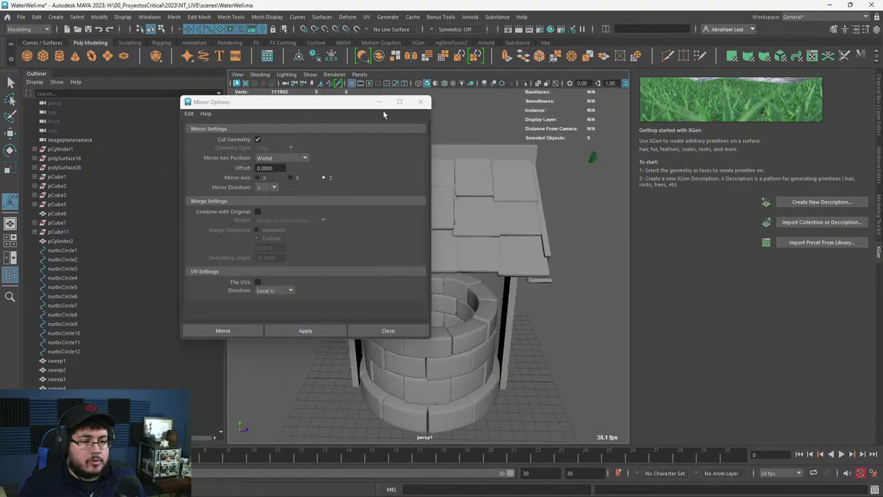
{"action": "left_click", "coordinate": [420, 101]}
Select the well's crank cylinder.
{"action": "left_click_drag", "start_coordinate": [386, 207], "coordinate": [425, 221]}
{"action": "scroll", "scroll_direction": "up", "scroll_amount": 3}
{"action": "left_click", "coordinate": [458, 254]}
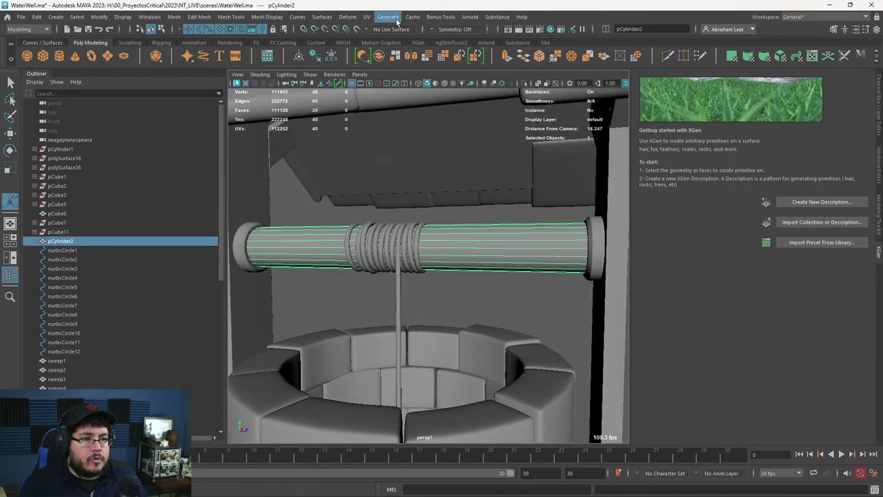
Cut a UV seam on the crank cylinder with the 3D Cut and Sew UV Tool.
{"action": "left_click", "coordinate": [366, 16]}
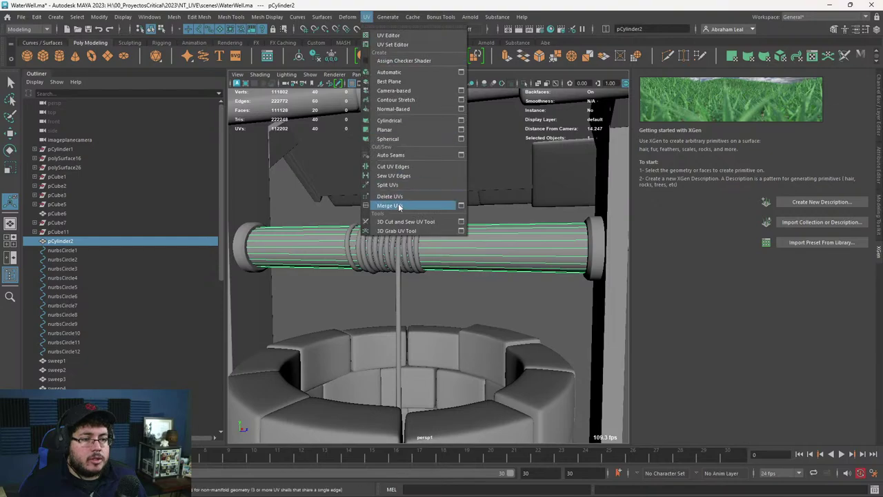
{"action": "left_click", "coordinate": [410, 220]}
{"action": "left_click_drag", "start_coordinate": [480, 296], "coordinate": [441, 262]}
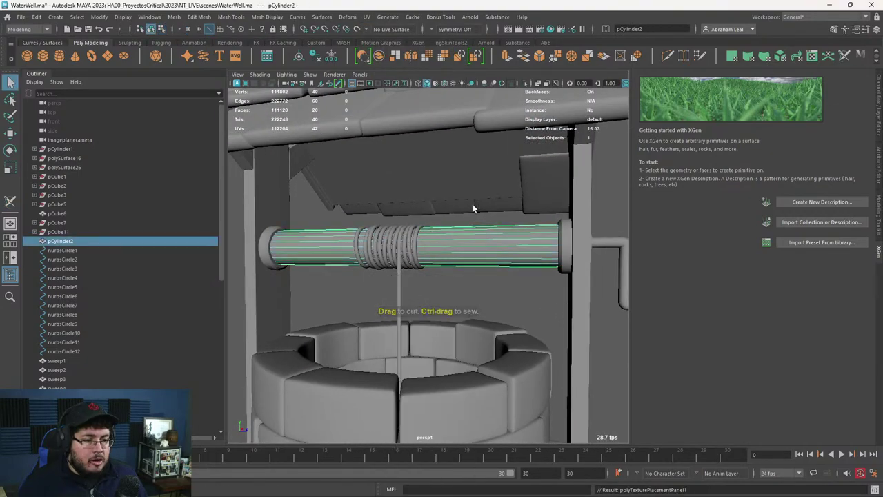
{"action": "key", "text": "q"}
Inspect the roof planks from below and around, then switch to the browser.
{"action": "left_click", "coordinate": [473, 204]}
{"action": "left_click", "coordinate": [469, 279]}
{"action": "scroll", "scroll_direction": "down", "scroll_amount": 3}
{"action": "left_click_drag", "start_coordinate": [496, 246], "coordinate": [394, 279]}
{"action": "left_click_drag", "start_coordinate": [394, 280], "coordinate": [471, 144]}
{"action": "left_click_drag", "start_coordinate": [472, 144], "coordinate": [448, 206]}
{"action": "left_click", "coordinate": [448, 206]}
{"action": "key", "text": "w"}
{"action": "left_click_drag", "start_coordinate": [407, 158], "coordinate": [409, 171]}
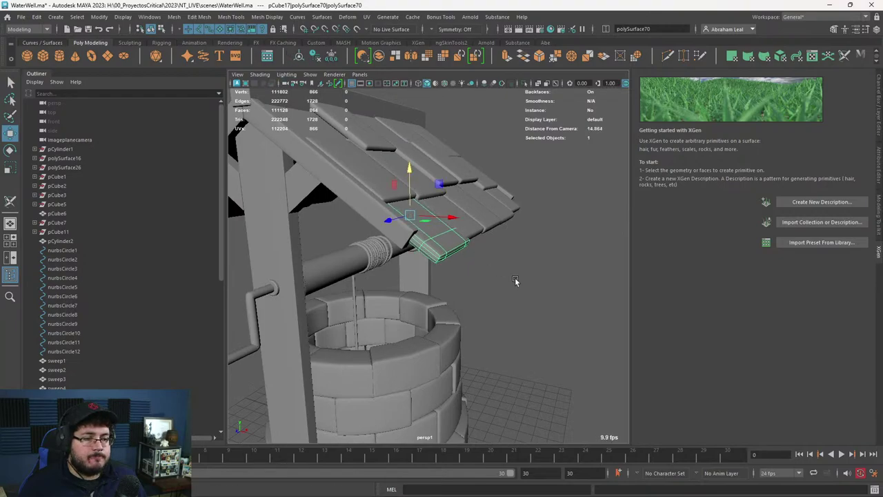
{"action": "left_click", "coordinate": [515, 280]}
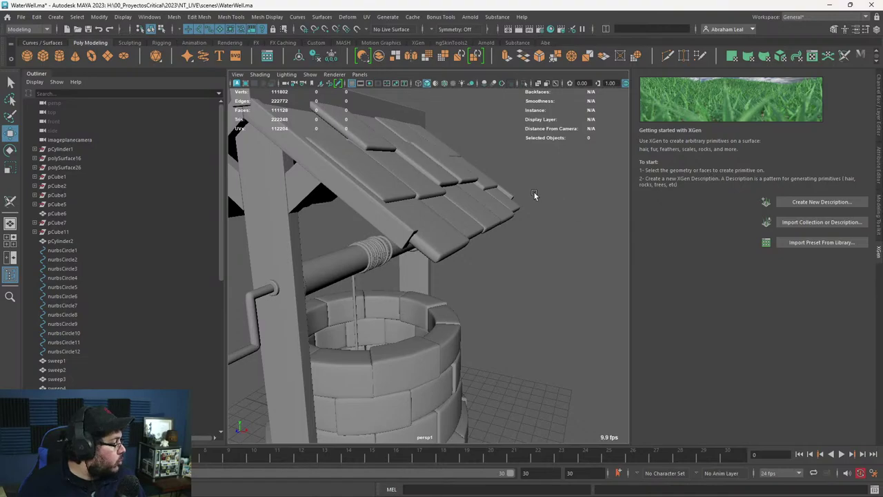
{"action": "key", "text": "alt+Tab"}
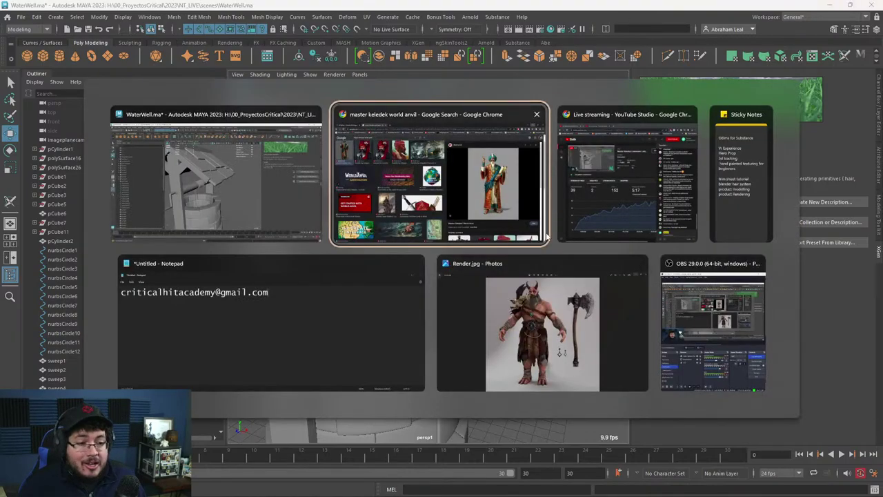
Open the artist's ArtStation profile from the 'art' suggestion and show the Portfolio grid.
{"action": "left_click", "coordinate": [278, 26]}
{"action": "type", "text": "art"}
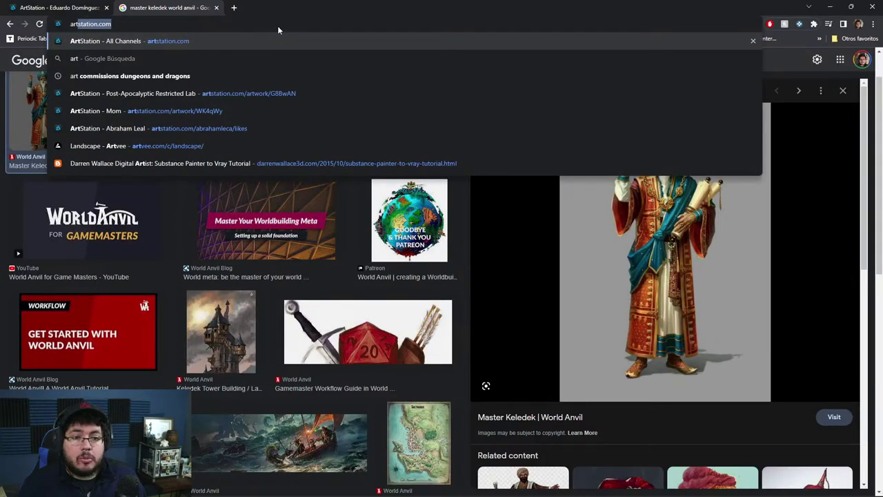
{"action": "key", "text": "Down"}
{"action": "key", "text": "Down"}
{"action": "key", "text": "Down"}
{"action": "key", "text": "Down"}
{"action": "key", "text": "Down"}
{"action": "key", "text": "Return"}
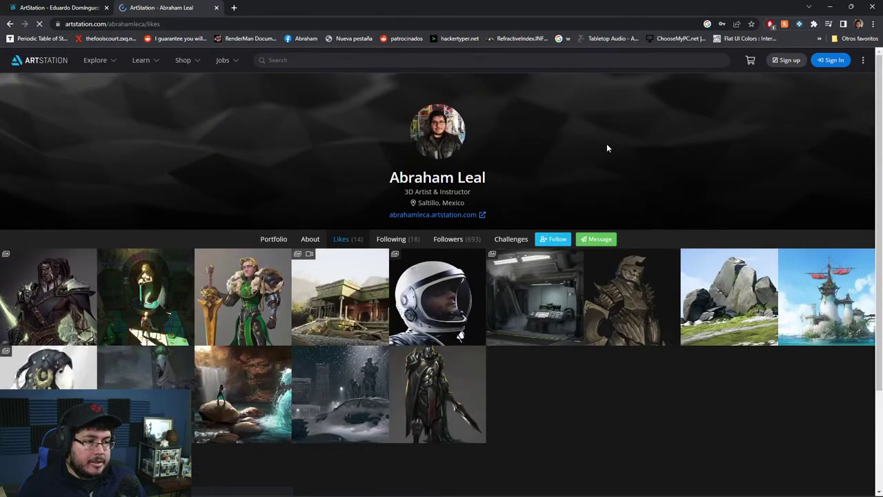
{"action": "left_click", "coordinate": [274, 239]}
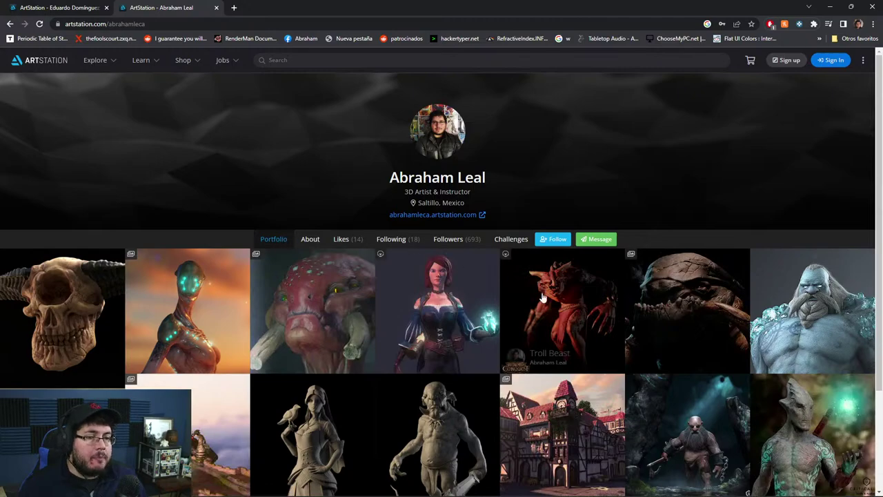
View the Cyclops Skull artwork, then return to the profile's portfolio.
{"action": "left_click", "coordinate": [86, 310]}
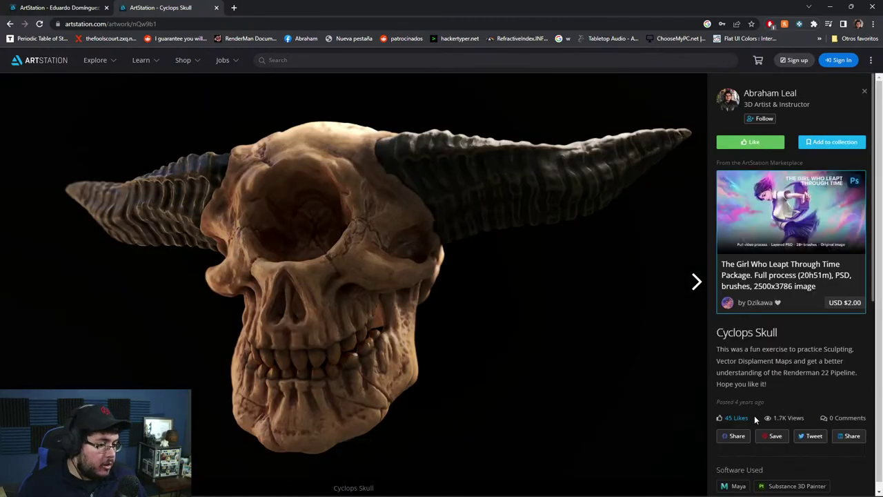
{"action": "left_click", "coordinate": [754, 98]}
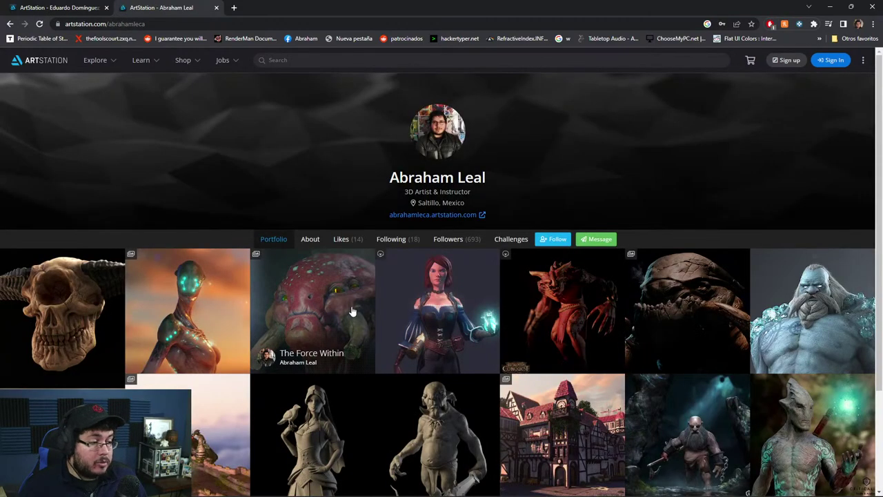
{"action": "scroll", "scroll_direction": "down", "scroll_amount": 3}
{"action": "scroll", "scroll_direction": "up", "scroll_amount": 3}
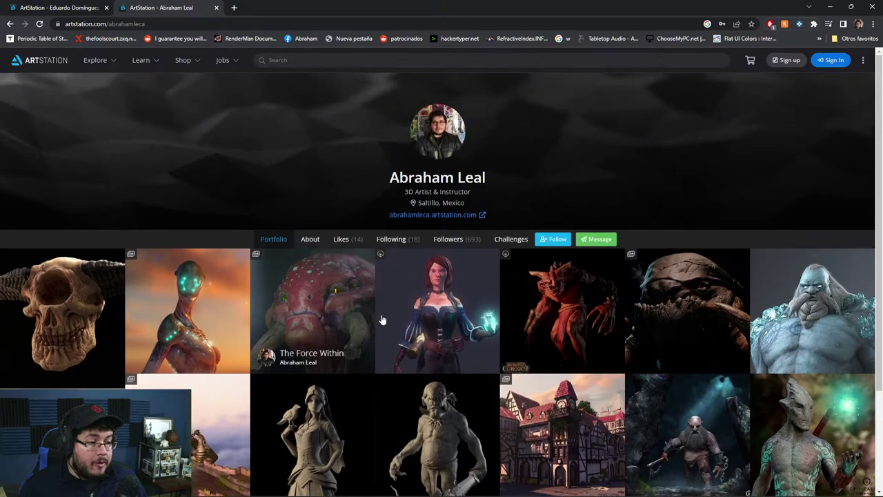
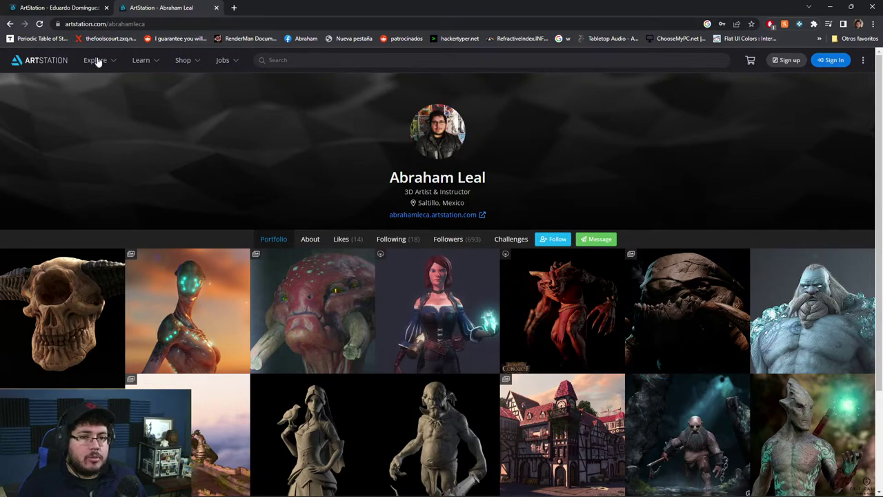
Scroll the ArtStation portfolio, then close its tab and the browser to reveal WaterWell.ma in Maya.
{"action": "scroll", "scroll_direction": "down", "scroll_amount": 3}
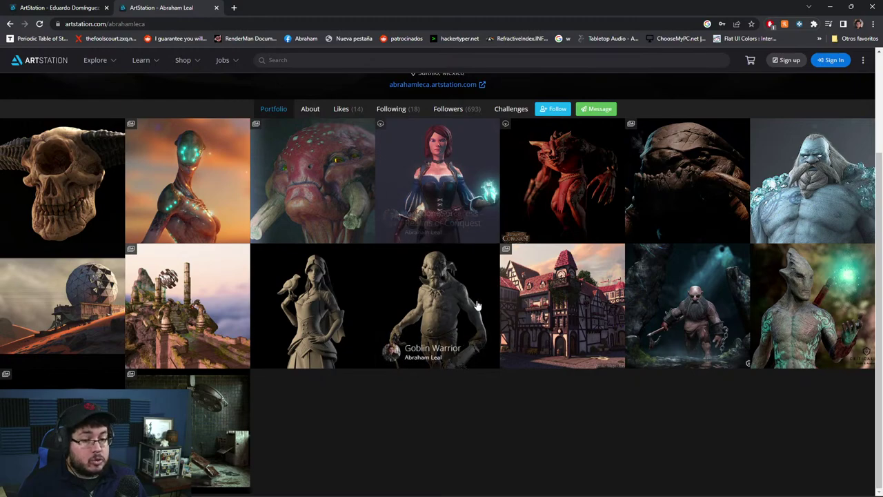
{"action": "scroll", "scroll_direction": "up", "scroll_amount": 3}
{"action": "scroll", "scroll_direction": "down", "scroll_amount": 3}
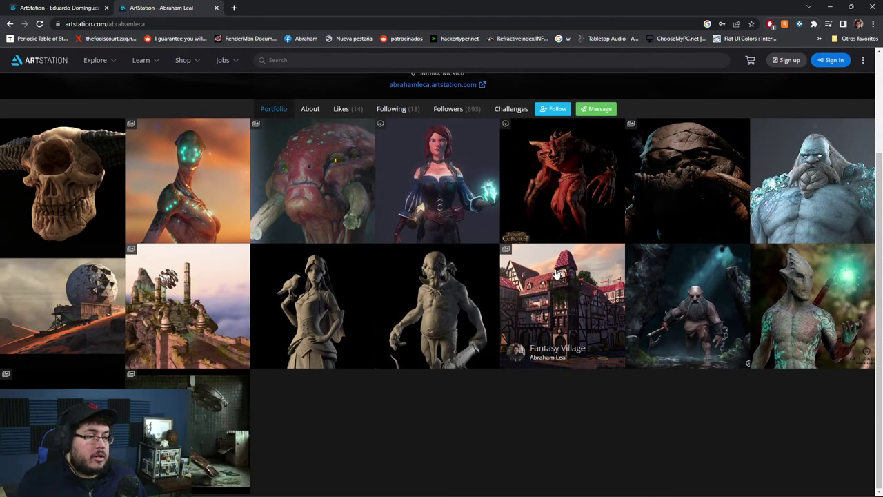
{"action": "scroll", "scroll_direction": "up", "scroll_amount": 3}
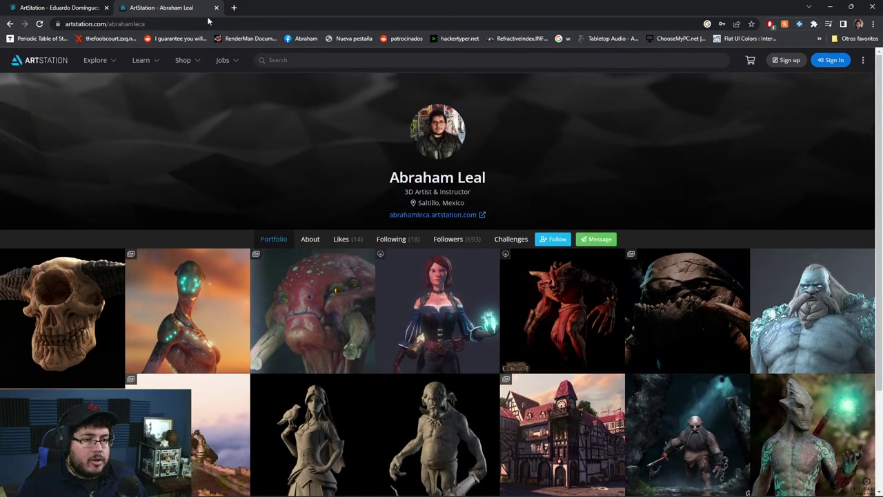
{"action": "left_click", "coordinate": [216, 8]}
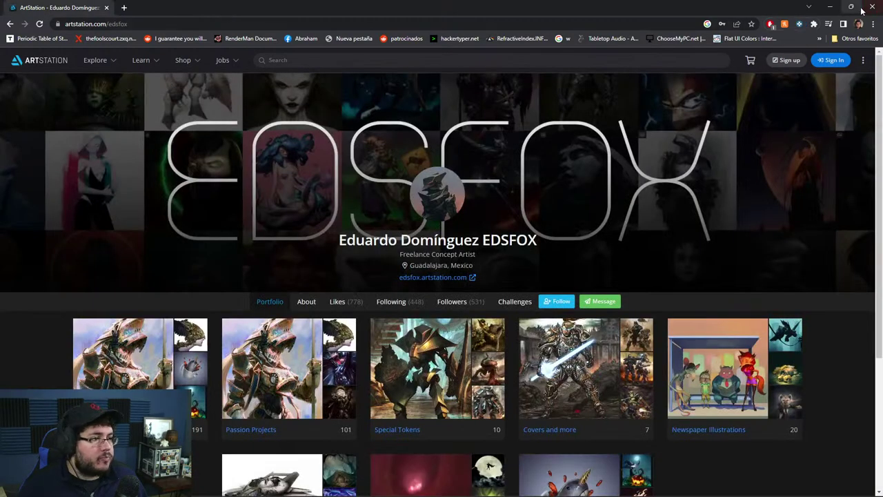
{"action": "left_click", "coordinate": [868, 7]}
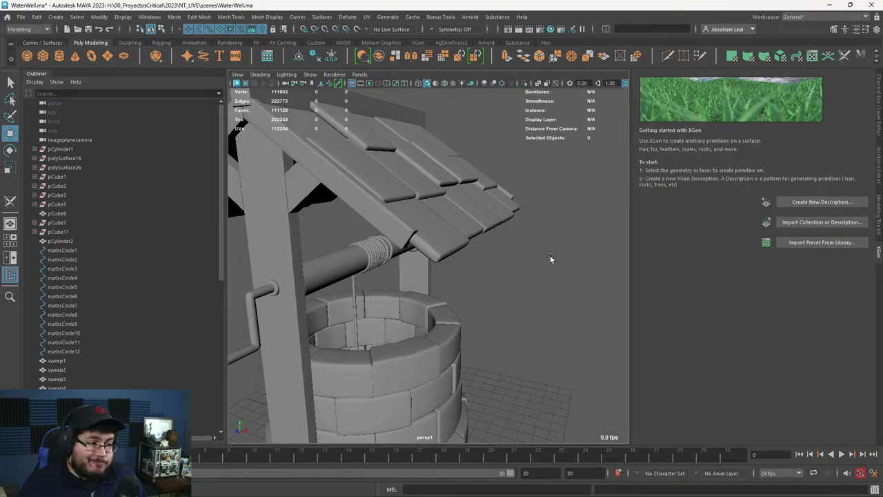
Isolate the axle's left end disc and delete its centre vertex to open that cap.
{"action": "left_click_drag", "start_coordinate": [492, 269], "coordinate": [424, 306]}
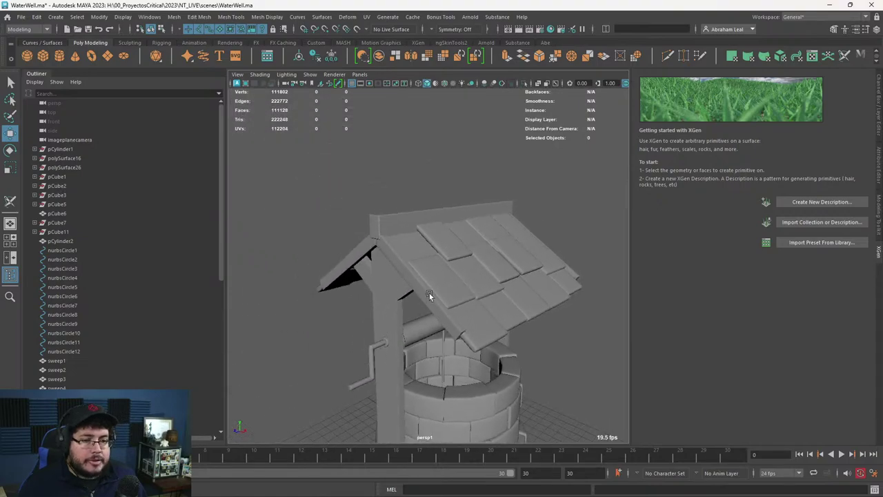
{"action": "scroll", "scroll_direction": "up", "scroll_amount": 3}
{"action": "scroll", "scroll_direction": "up", "scroll_amount": 3}
{"action": "left_click", "coordinate": [369, 311]}
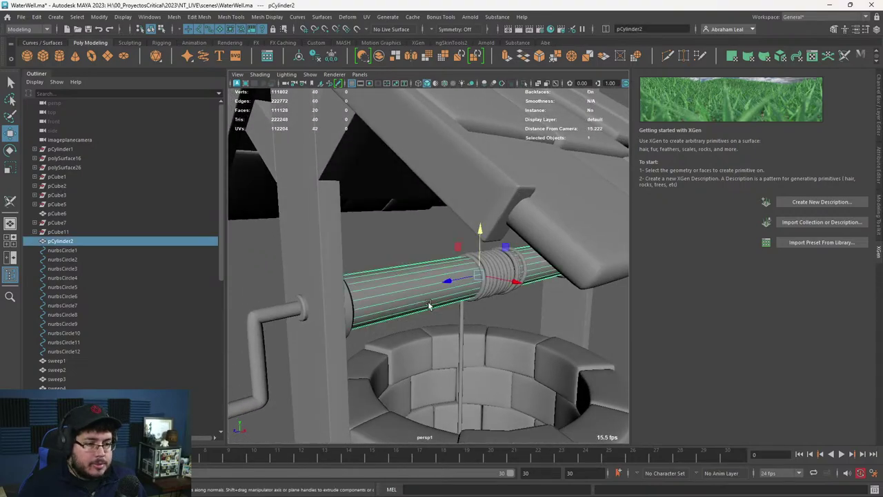
{"action": "scroll", "scroll_direction": "up", "scroll_amount": 3}
{"action": "left_click", "coordinate": [339, 286]}
{"action": "left_click_drag", "start_coordinate": [338, 286], "coordinate": [519, 265]}
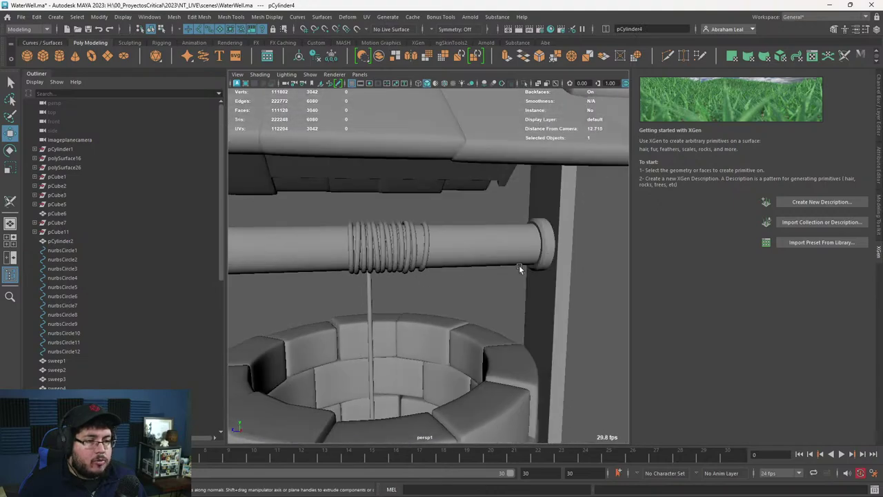
{"action": "left_click", "coordinate": [523, 84]}
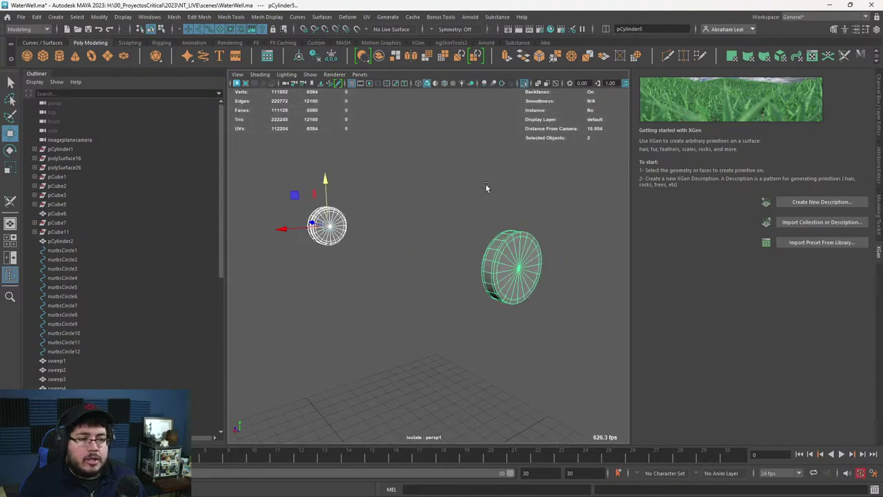
{"action": "left_click_drag", "start_coordinate": [486, 185], "coordinate": [500, 358]}
{"action": "left_click_drag", "start_coordinate": [435, 255], "coordinate": [420, 348]}
{"action": "left_click", "coordinate": [409, 338]}
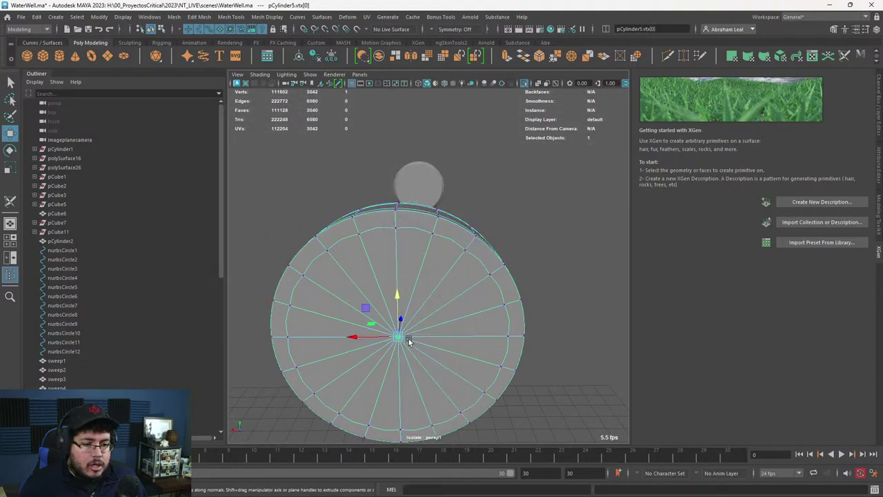
{"action": "key", "text": "Delete"}
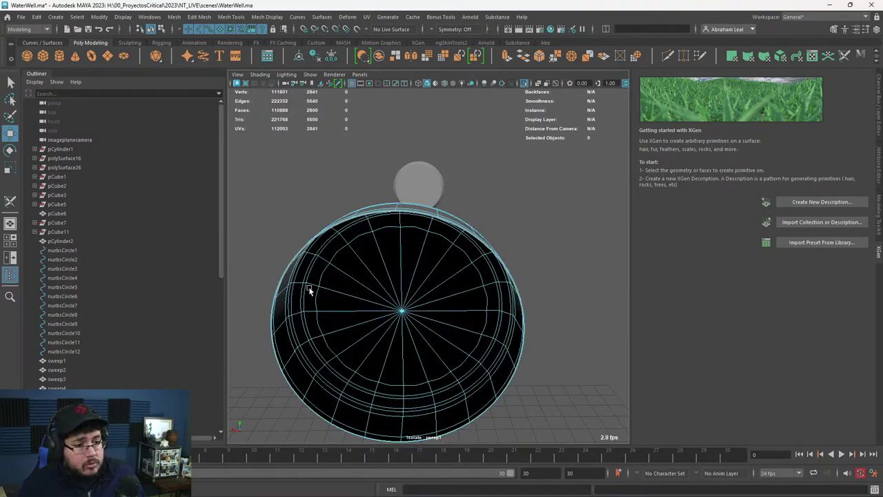
Delete the centre vertex of the axle's other end disc to open it too.
{"action": "left_click_drag", "start_coordinate": [309, 290], "coordinate": [427, 222]}
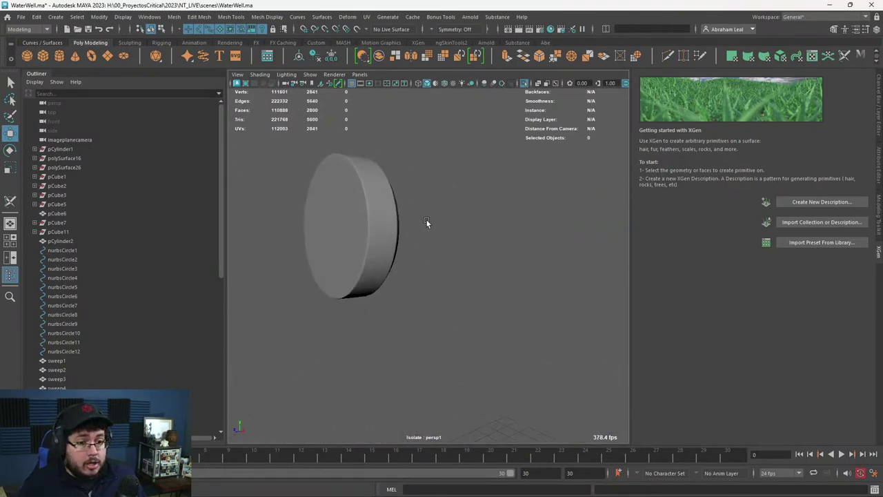
{"action": "left_click", "coordinate": [352, 227]}
{"action": "left_click_drag", "start_coordinate": [365, 200], "coordinate": [391, 238]}
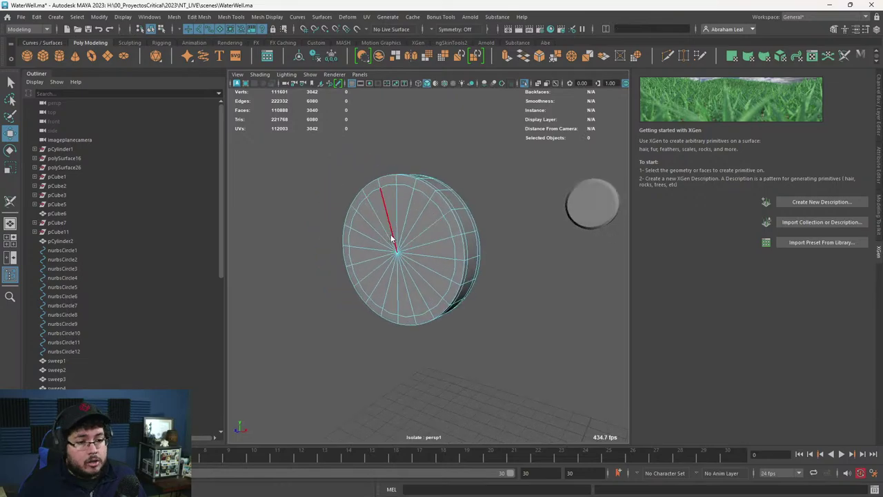
{"action": "left_click", "coordinate": [396, 256]}
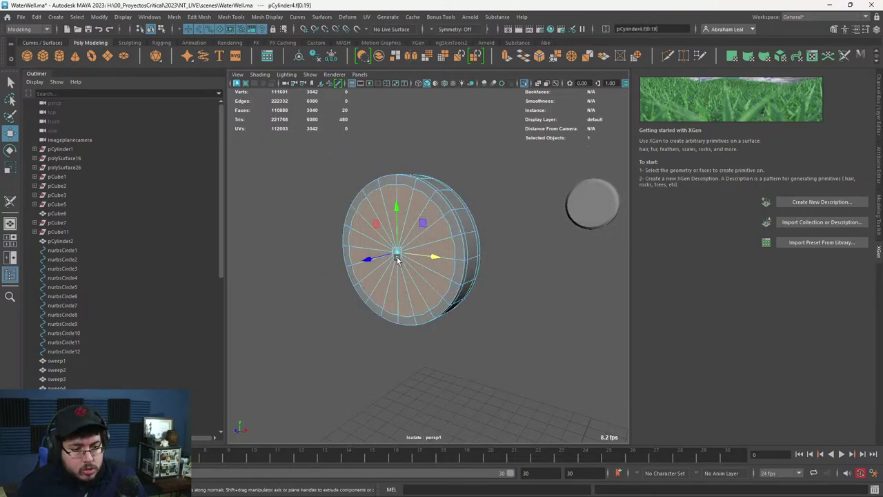
{"action": "key", "text": "Delete"}
Return to object mode, exit isolation, and inspect the full well with its rope coil.
{"action": "left_click_drag", "start_coordinate": [428, 258], "coordinate": [350, 256]}
{"action": "left_click_drag", "start_coordinate": [391, 235], "coordinate": [448, 193]}
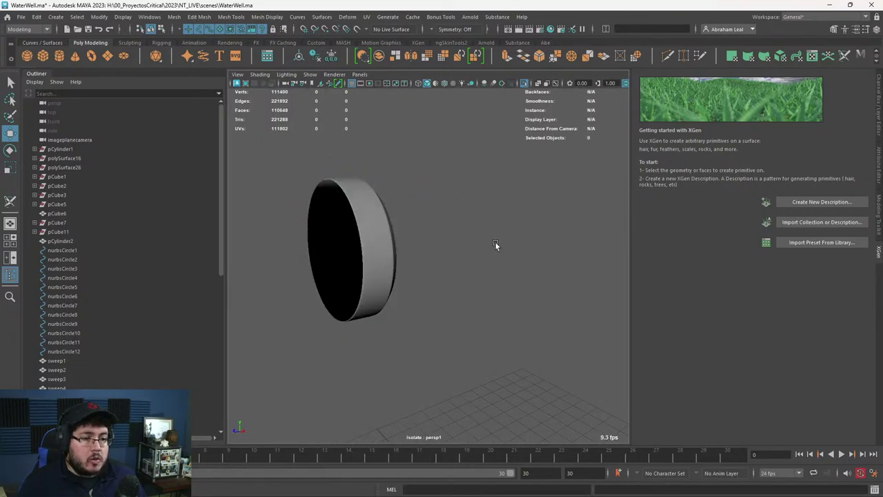
{"action": "left_click_drag", "start_coordinate": [495, 242], "coordinate": [480, 96]}
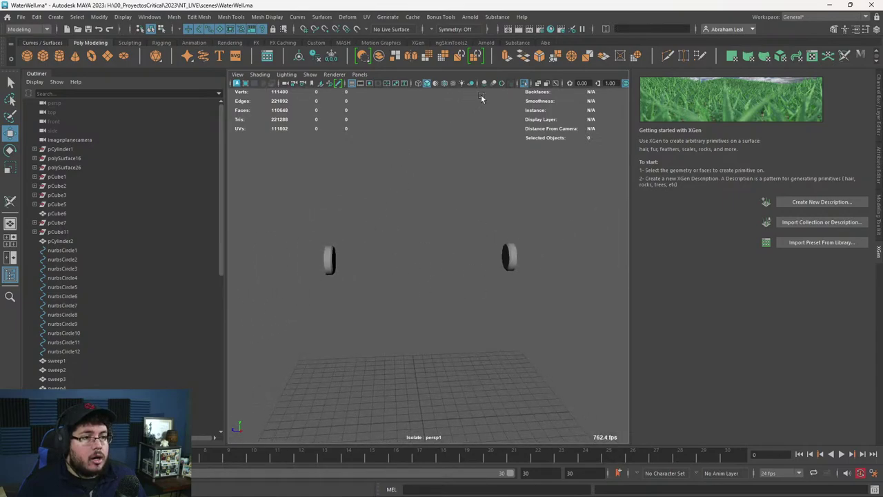
{"action": "left_click", "coordinate": [523, 87]}
{"action": "scroll", "scroll_direction": "up", "scroll_amount": 3}
{"action": "scroll", "scroll_direction": "up", "scroll_amount": 3}
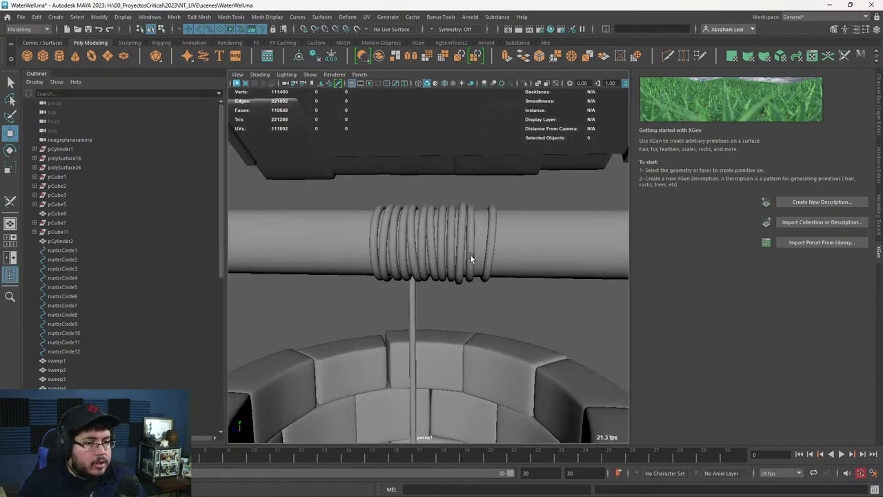
{"action": "left_click", "coordinate": [442, 216]}
{"action": "scroll", "scroll_direction": "down", "scroll_amount": 3}
{"action": "left_click_drag", "start_coordinate": [443, 216], "coordinate": [449, 266]}
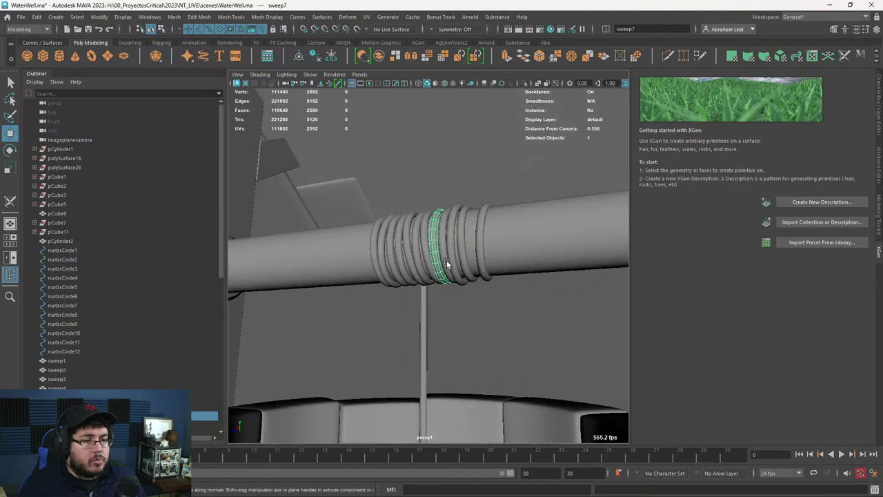
{"action": "scroll", "scroll_direction": "down", "scroll_amount": 3}
{"action": "left_click_drag", "start_coordinate": [322, 320], "coordinate": [433, 270]}
Select the roof shingles, roof panel and right roof trim in the viewport.
{"action": "key", "text": "q"}
{"action": "left_click", "coordinate": [433, 271]}
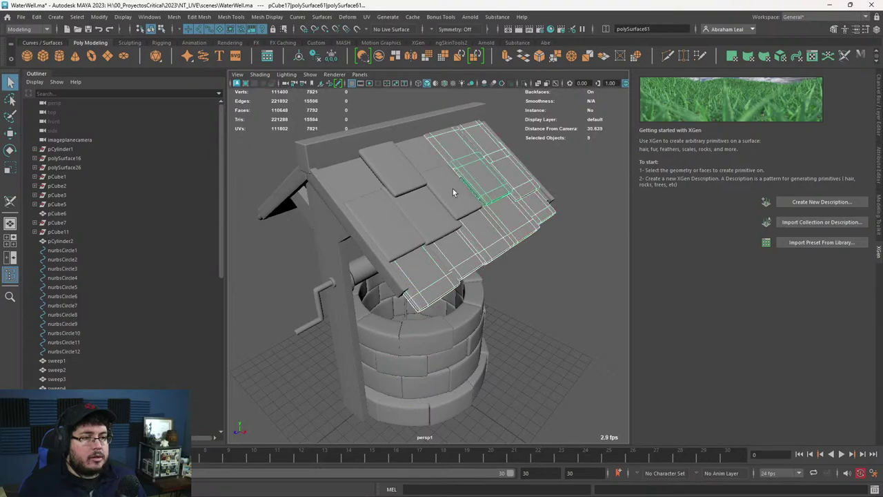
{"action": "left_click", "coordinate": [403, 172]}
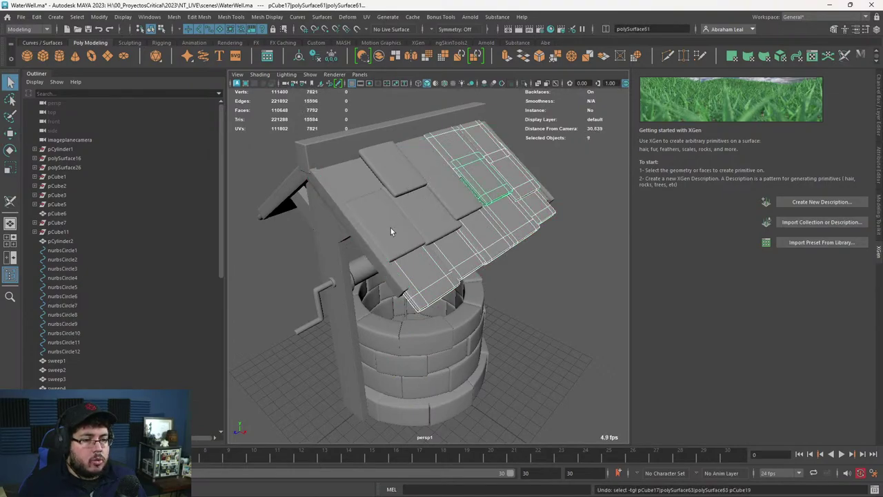
{"action": "left_click", "coordinate": [390, 227]}
{"action": "left_click", "coordinate": [349, 187]}
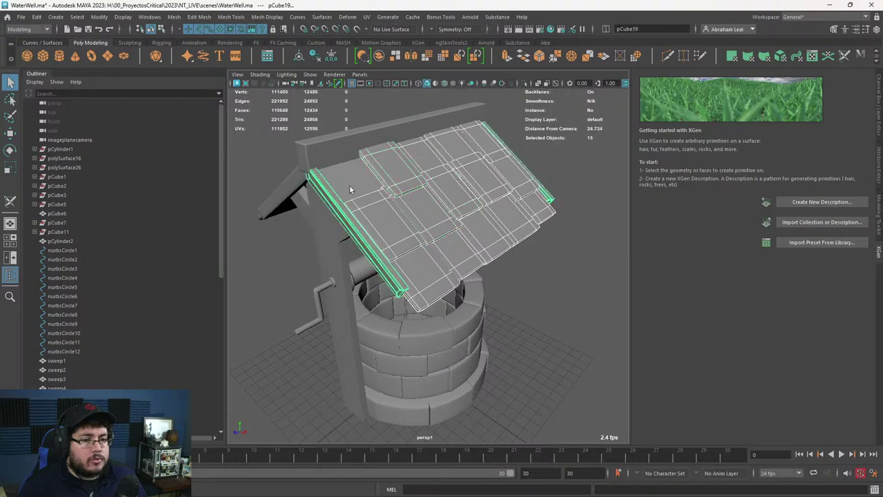
{"action": "left_click", "coordinate": [363, 198]}
{"action": "left_click_drag", "start_coordinate": [363, 198], "coordinate": [355, 263]}
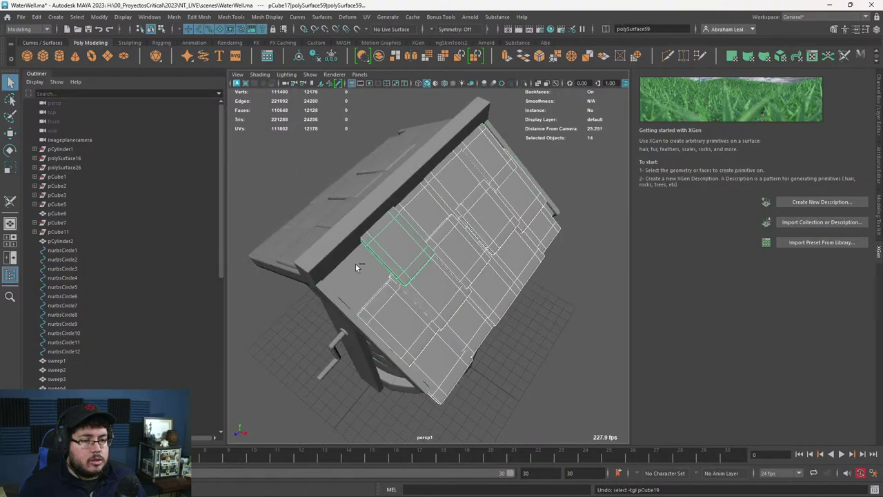
{"action": "scroll", "scroll_direction": "up", "scroll_amount": 3}
{"action": "left_click_drag", "start_coordinate": [374, 316], "coordinate": [411, 304]}
{"action": "scroll", "scroll_direction": "down", "scroll_amount": 3}
{"action": "left_click", "coordinate": [488, 227]}
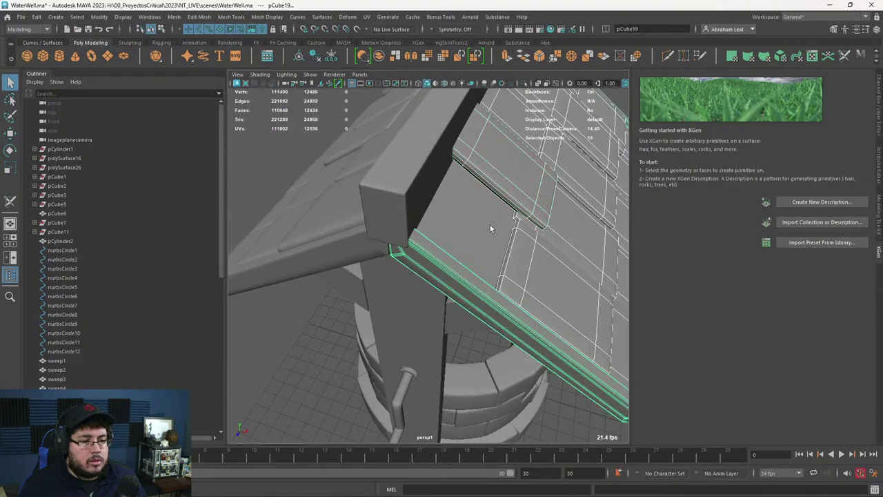
{"action": "left_click_drag", "start_coordinate": [490, 224], "coordinate": [511, 311]}
Add the remaining roof tiles to the selection and open the UV Editor.
{"action": "left_click", "coordinate": [511, 311]}
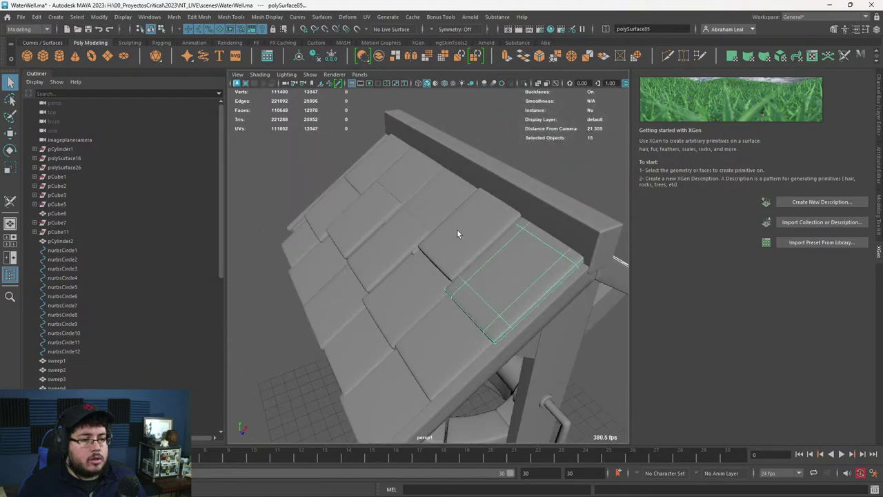
{"action": "left_click", "coordinate": [457, 229]}
{"action": "left_click", "coordinate": [353, 208]}
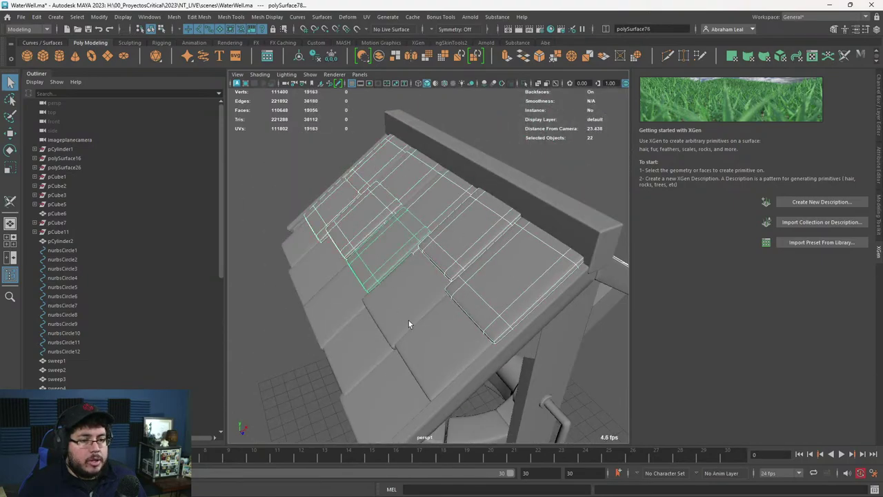
{"action": "left_click", "coordinate": [409, 320]}
{"action": "left_click", "coordinate": [386, 390]}
{"action": "left_click", "coordinate": [345, 359]}
{"action": "left_click", "coordinate": [329, 295]}
{"action": "left_click", "coordinate": [303, 301]}
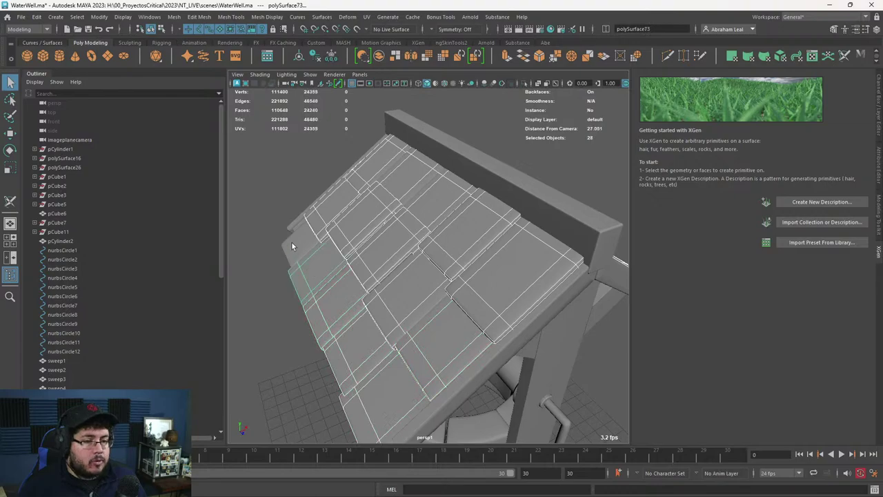
{"action": "left_click", "coordinate": [283, 256]}
{"action": "left_click_drag", "start_coordinate": [283, 257], "coordinate": [477, 256]}
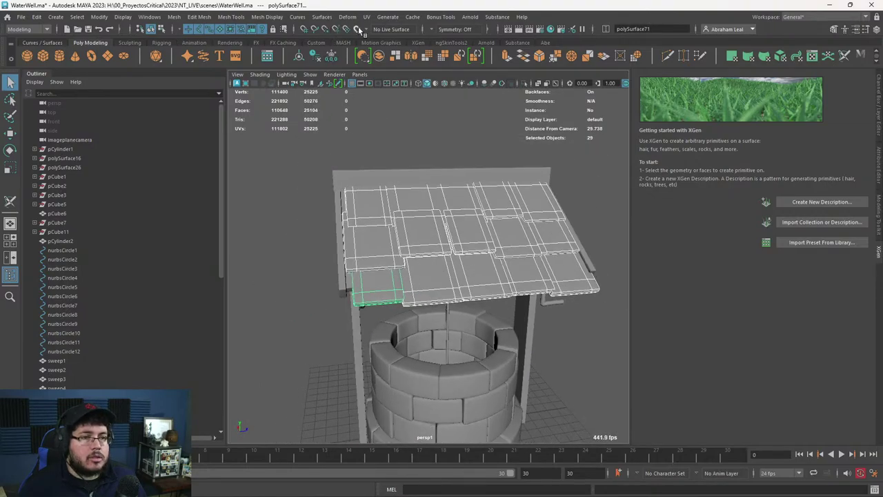
{"action": "left_click", "coordinate": [366, 16]}
{"action": "left_click", "coordinate": [385, 36]}
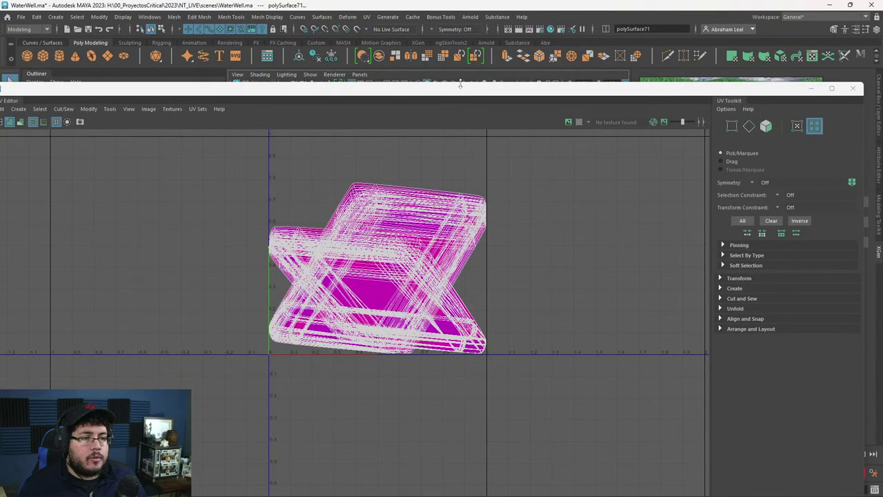
Select all roof UV shells in shell mode and pack them into a non-overlapping grid.
{"action": "left_click", "coordinate": [366, 17]}
{"action": "left_click", "coordinate": [402, 78]}
{"action": "scroll", "scroll_direction": "up", "scroll_amount": 3}
{"action": "right_click", "coordinate": [417, 253]}
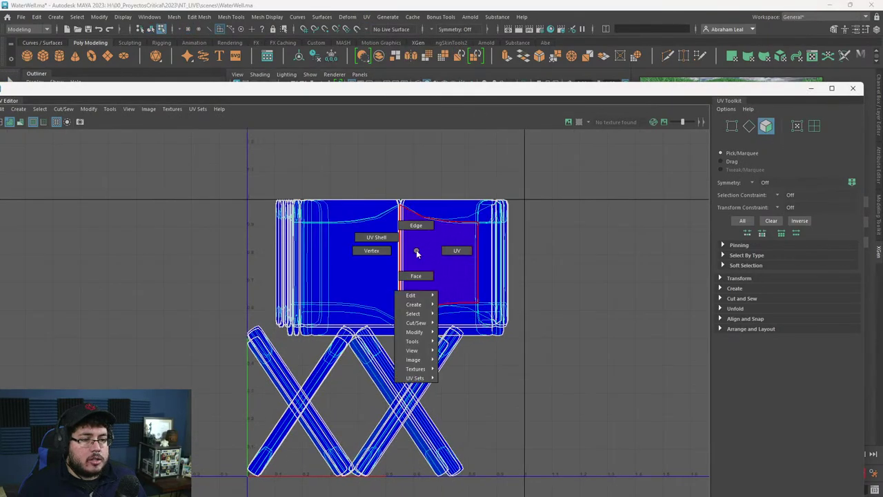
{"action": "left_click_drag", "start_coordinate": [416, 253], "coordinate": [376, 236]}
{"action": "left_click_drag", "start_coordinate": [548, 177], "coordinate": [200, 481]}
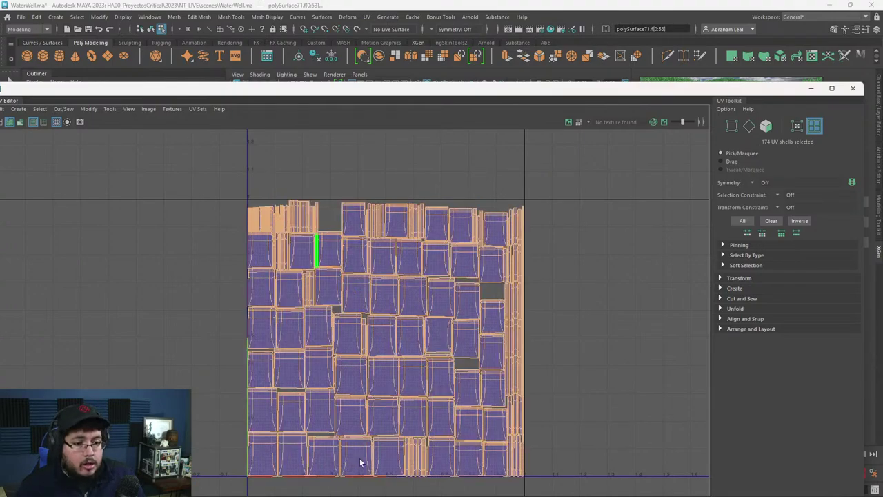
{"action": "left_click", "coordinate": [215, 337]}
Zoom around the 174 packed shells to check them, then close the UV Editor.
{"action": "scroll", "scroll_direction": "up", "scroll_amount": 3}
{"action": "scroll", "scroll_direction": "up", "scroll_amount": 3}
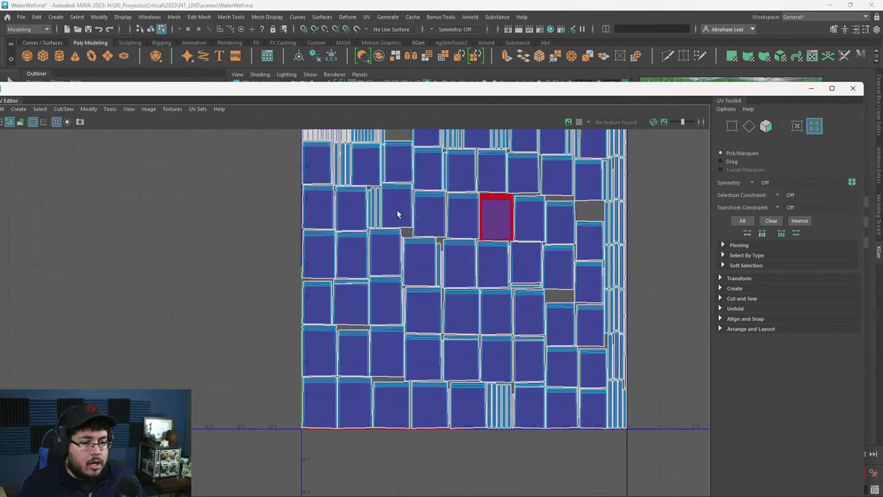
{"action": "scroll", "scroll_direction": "up", "scroll_amount": 3}
{"action": "scroll", "scroll_direction": "up", "scroll_amount": 3}
{"action": "scroll", "scroll_direction": "up", "scroll_amount": 3}
{"action": "scroll", "scroll_direction": "down", "scroll_amount": 3}
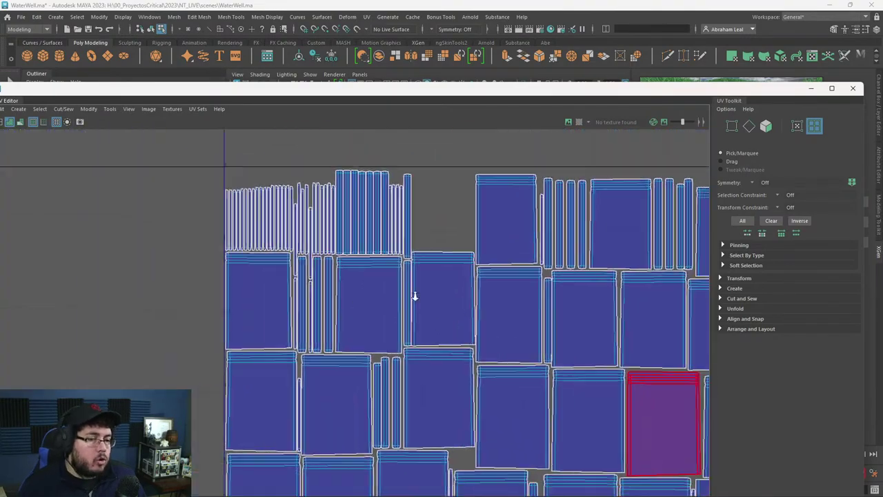
{"action": "scroll", "scroll_direction": "down", "scroll_amount": 3}
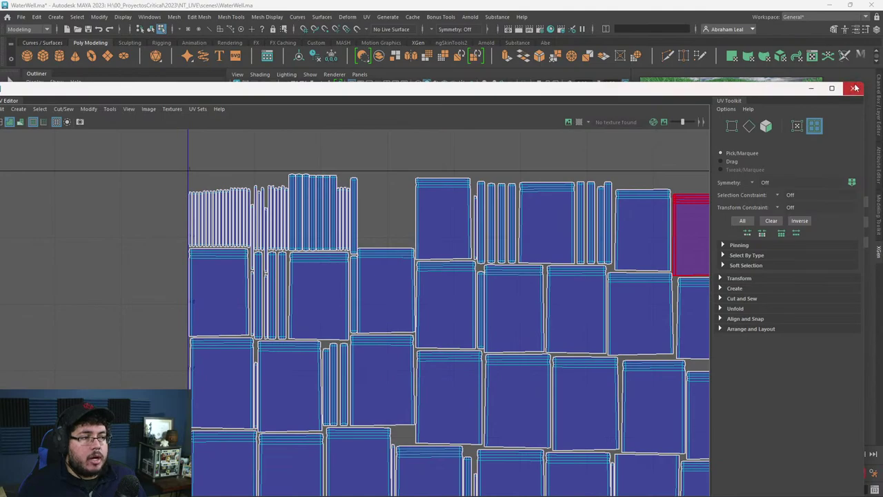
{"action": "left_click", "coordinate": [856, 88]}
Clear the roof selection and select the bricks around the well's stone rim.
{"action": "key", "text": "F8"}
{"action": "left_click_drag", "start_coordinate": [508, 221], "coordinate": [502, 233]}
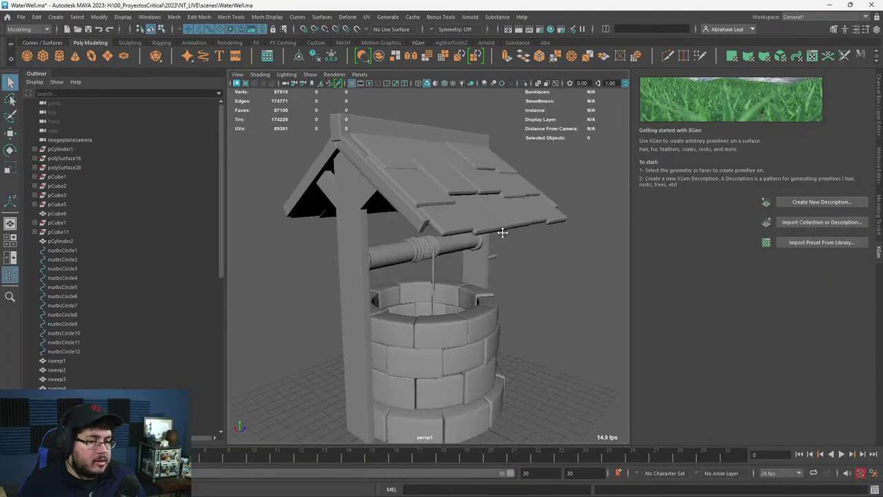
{"action": "scroll", "scroll_direction": "up", "scroll_amount": 3}
{"action": "left_click", "coordinate": [416, 301]}
{"action": "left_click_drag", "start_coordinate": [416, 300], "coordinate": [381, 227]}
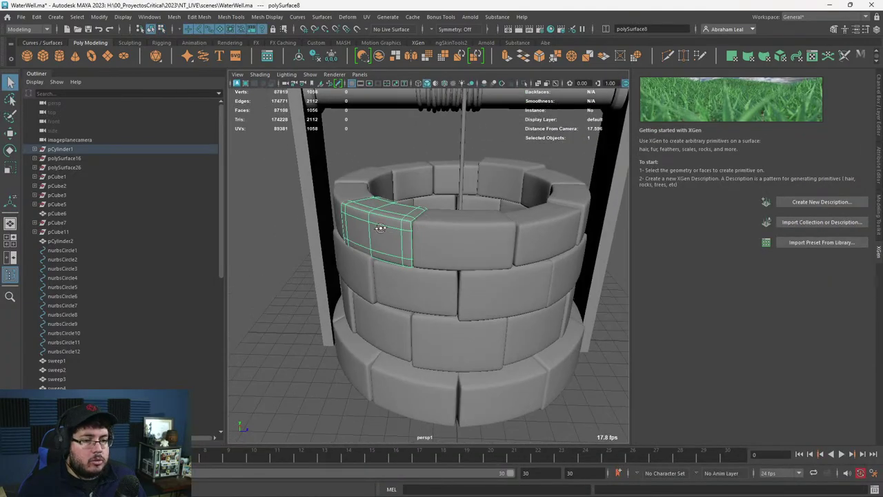
{"action": "left_click", "coordinate": [452, 254]}
{"action": "left_click", "coordinate": [547, 188]}
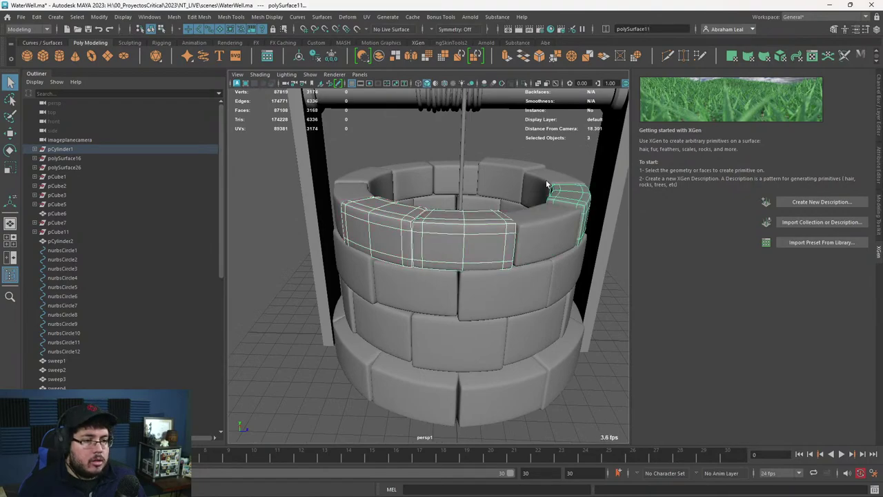
{"action": "left_click", "coordinate": [497, 178]}
{"action": "left_click", "coordinate": [448, 176]}
{"action": "left_click", "coordinate": [407, 178]}
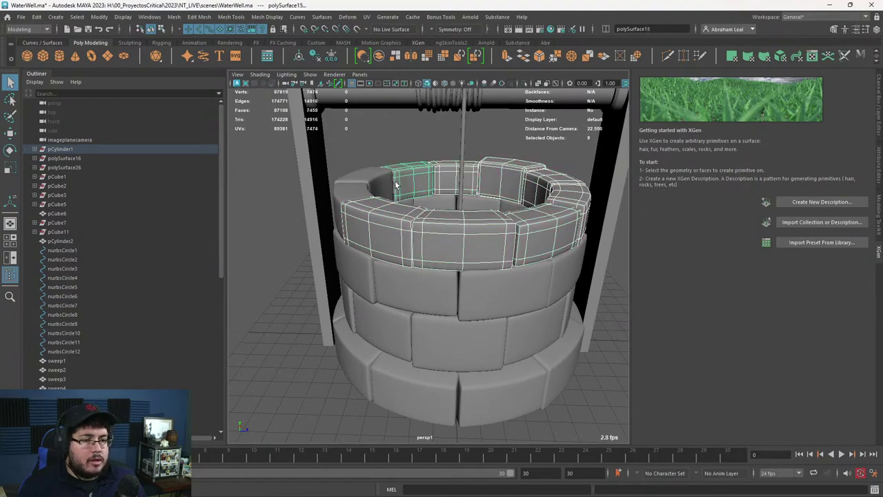
{"action": "left_click", "coordinate": [362, 183]}
{"action": "key", "text": "ctrl+z"}
{"action": "left_click_drag", "start_coordinate": [349, 206], "coordinate": [386, 185]}
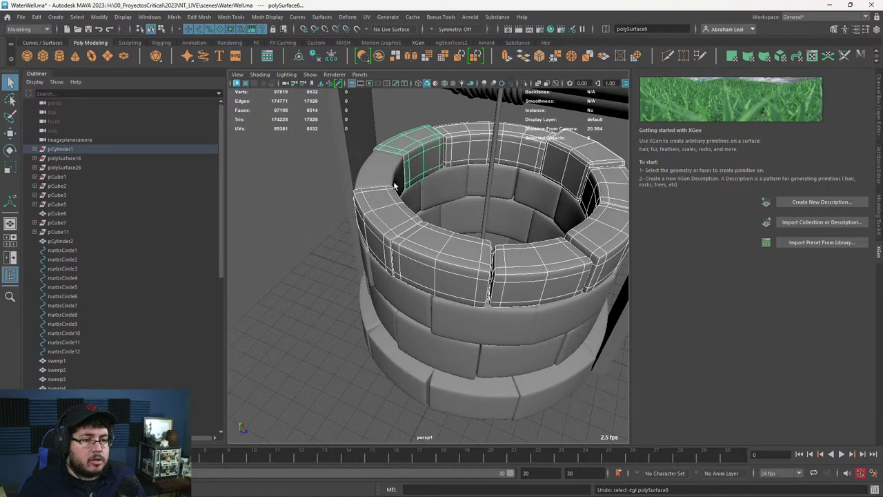
Add the pCylinder1 bricks and all remaining wall bricks to the selection.
{"action": "left_click", "coordinate": [177, 151]}
{"action": "left_click_drag", "start_coordinate": [251, 173], "coordinate": [413, 280]}
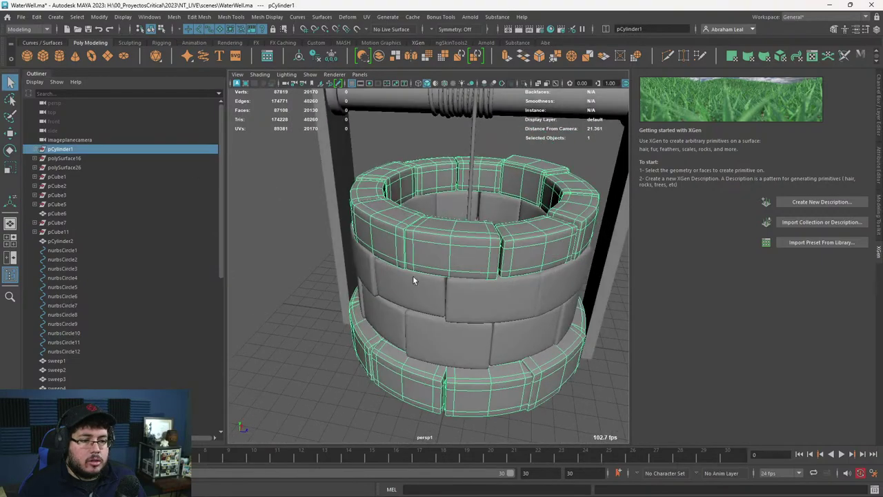
{"action": "left_click", "coordinate": [511, 296]}
{"action": "left_click", "coordinate": [497, 362]}
{"action": "left_click_drag", "start_coordinate": [554, 286], "coordinate": [465, 310]}
{"action": "left_click", "coordinate": [486, 262]}
{"action": "left_click", "coordinate": [405, 312]}
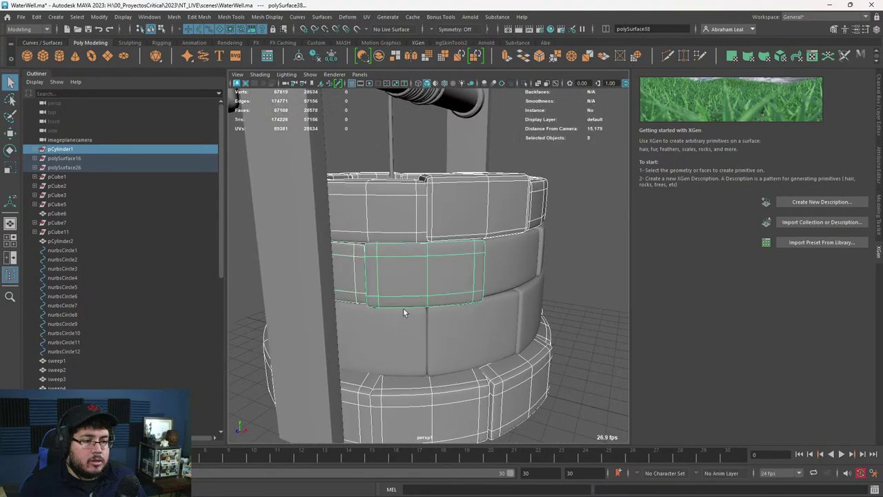
{"action": "left_click", "coordinate": [386, 338]}
{"action": "left_click", "coordinate": [512, 273]}
{"action": "left_click_drag", "start_coordinate": [512, 273], "coordinate": [488, 284]}
{"action": "left_click", "coordinate": [521, 270]}
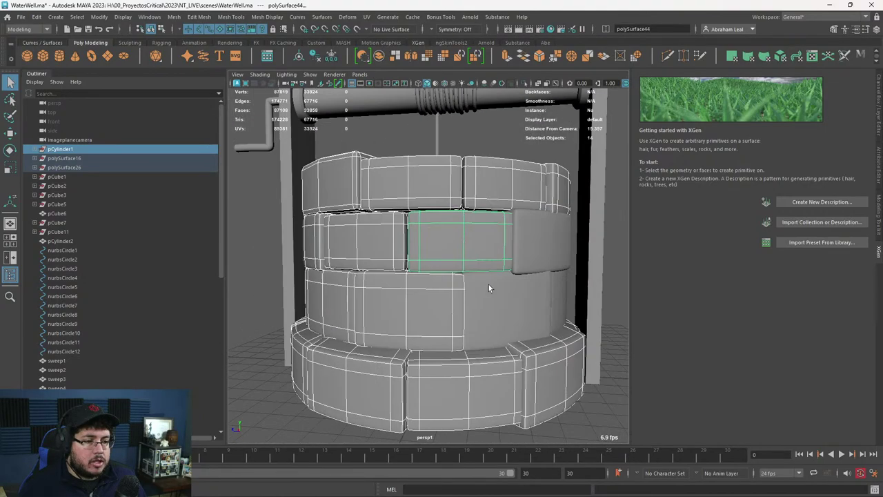
{"action": "left_click", "coordinate": [541, 242]}
{"action": "left_click", "coordinate": [509, 319]}
{"action": "left_click_drag", "start_coordinate": [509, 319], "coordinate": [521, 305]}
{"action": "left_click_drag", "start_coordinate": [549, 295], "coordinate": [456, 253]}
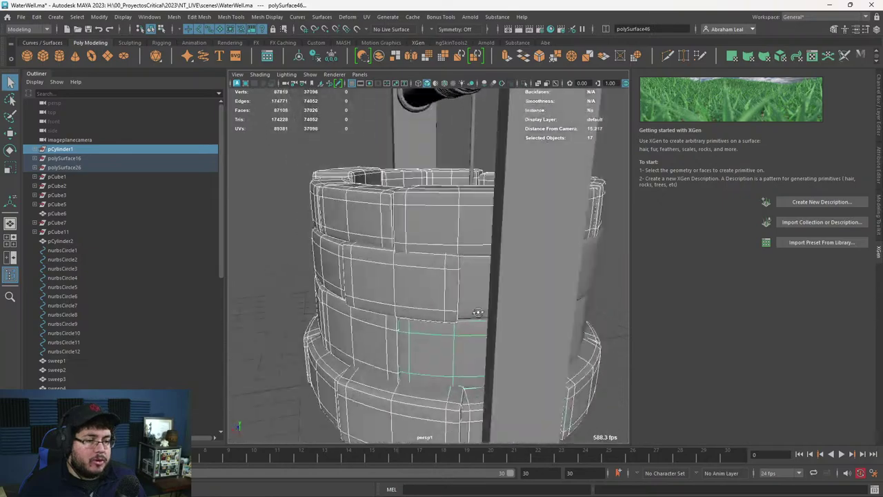
{"action": "left_click", "coordinate": [496, 318]}
Apply an Automatic UV projection to the selected bricks, undoing to restore the selection.
{"action": "key", "text": "bracketleft"}
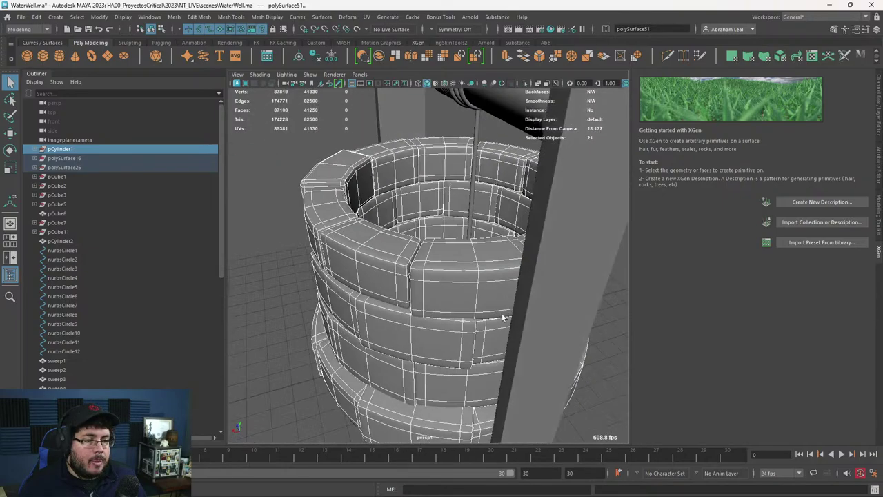
{"action": "key", "text": "bracketleft"}
{"action": "key", "text": "bracketleft"}
{"action": "left_click", "coordinate": [366, 17]}
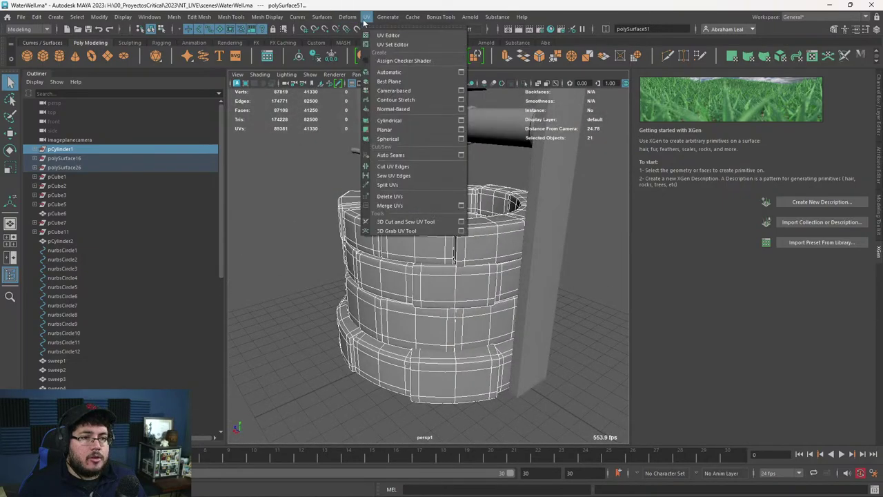
{"action": "left_click", "coordinate": [395, 73]}
{"action": "left_click_drag", "start_coordinate": [390, 192], "coordinate": [516, 231]}
{"action": "left_click_drag", "start_coordinate": [516, 231], "coordinate": [538, 215]}
{"action": "key", "text": "ctrl+z"}
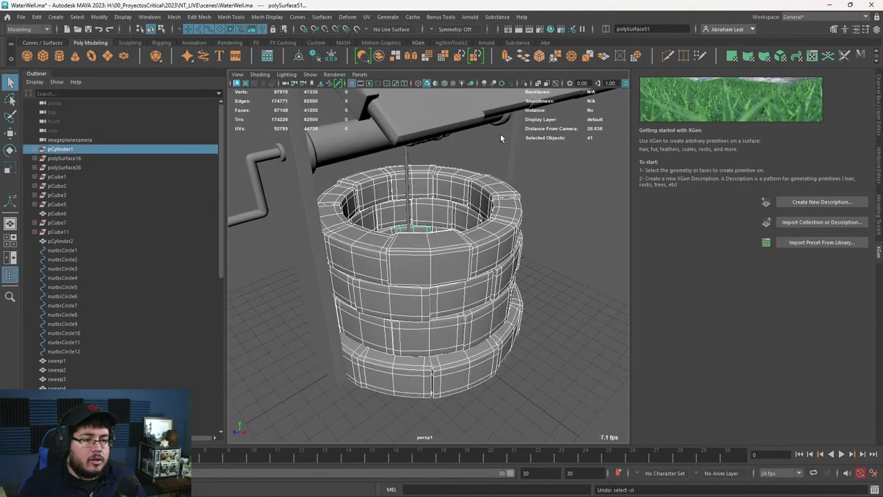
Open the UV Editor and pack all the stone bricks' UV shells into the 0-1 square.
{"action": "left_click", "coordinate": [367, 16]}
{"action": "left_click", "coordinate": [389, 35]}
{"action": "scroll", "scroll_direction": "down", "scroll_amount": 3}
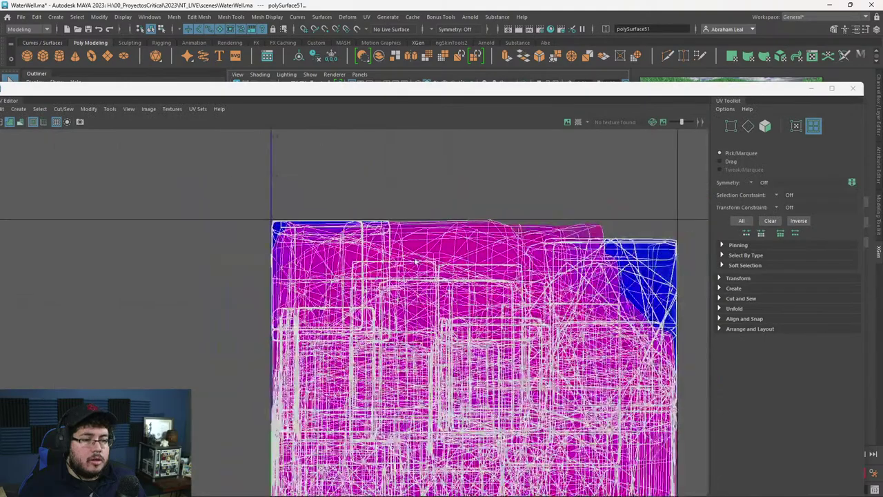
{"action": "scroll", "scroll_direction": "down", "scroll_amount": 3}
{"action": "left_click_drag", "start_coordinate": [289, 198], "coordinate": [622, 491]}
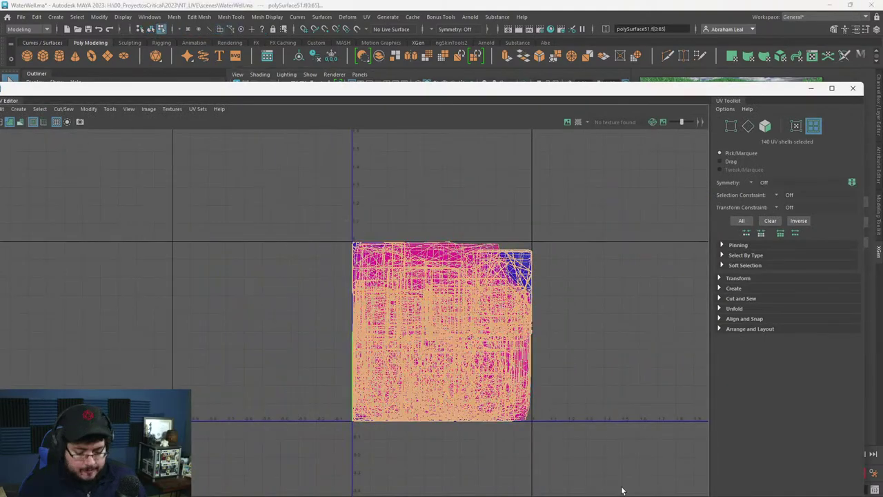
{"action": "key", "text": "ctrl+l"}
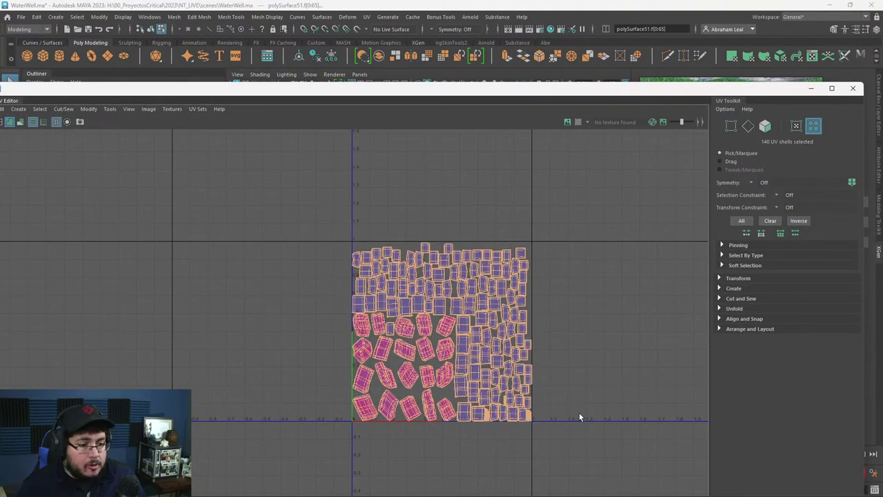
{"action": "left_click_drag", "start_coordinate": [579, 412], "coordinate": [485, 298]}
{"action": "scroll", "scroll_direction": "up", "scroll_amount": 3}
{"action": "scroll", "scroll_direction": "up", "scroll_amount": 3}
{"action": "scroll", "scroll_direction": "down", "scroll_amount": 3}
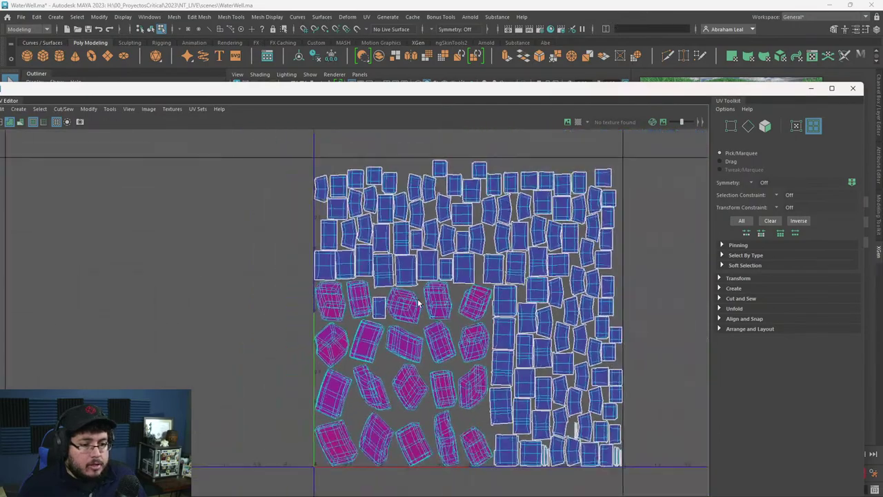
{"action": "left_click_drag", "start_coordinate": [418, 298], "coordinate": [386, 233]}
{"action": "scroll", "scroll_direction": "up", "scroll_amount": 3}
{"action": "scroll", "scroll_direction": "up", "scroll_amount": 3}
{"action": "scroll", "scroll_direction": "up", "scroll_amount": 3}
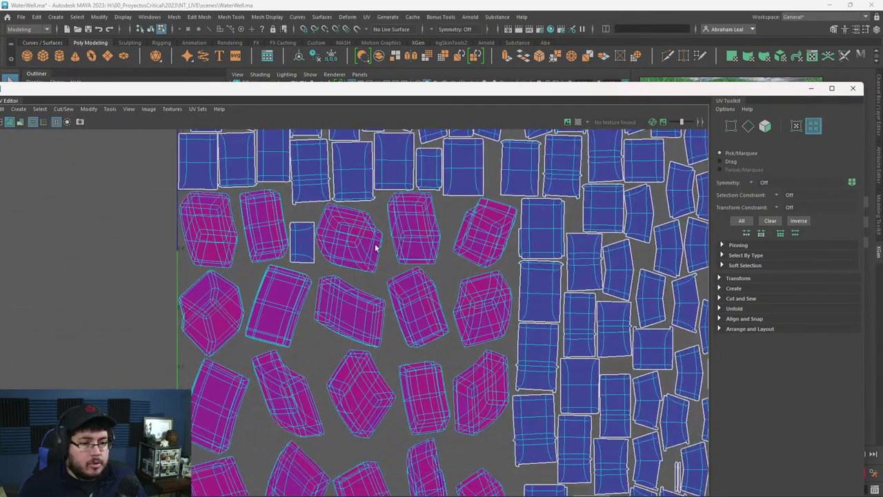
Switch to UV shell selection and select the stone block shells row by row.
{"action": "right_click", "coordinate": [350, 256]}
{"action": "left_click", "coordinate": [309, 239]}
{"action": "left_click", "coordinate": [227, 236]}
{"action": "left_click", "coordinate": [262, 227]}
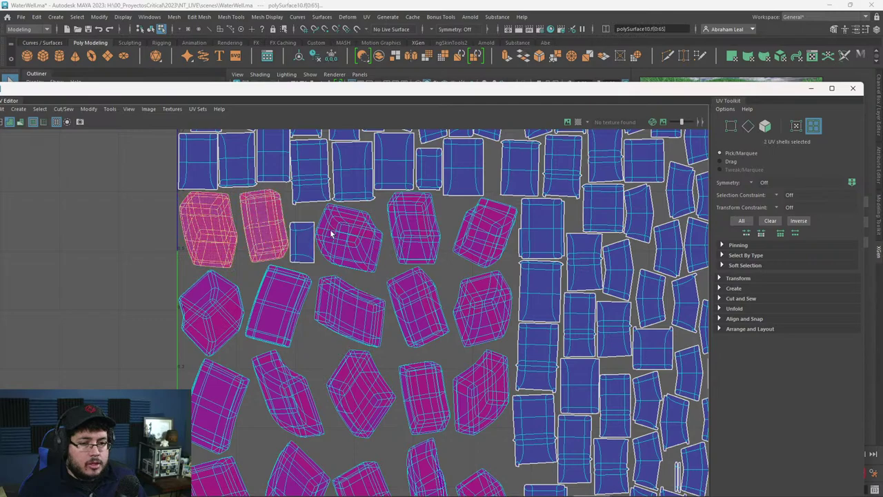
{"action": "left_click", "coordinate": [331, 232]}
{"action": "left_click", "coordinate": [434, 221]}
{"action": "left_click", "coordinate": [495, 232]}
{"action": "left_click", "coordinate": [476, 293]}
{"action": "left_click", "coordinate": [408, 305]}
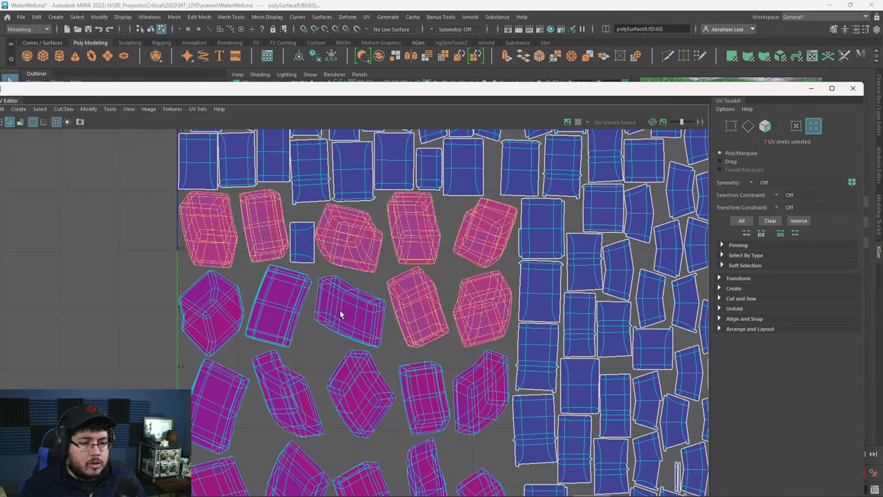
{"action": "left_click", "coordinate": [340, 314]}
{"action": "left_click", "coordinate": [276, 307]}
{"action": "left_click", "coordinate": [211, 313]}
{"action": "left_click", "coordinate": [236, 317]}
{"action": "left_click", "coordinate": [307, 320]}
{"action": "left_click", "coordinate": [387, 316]}
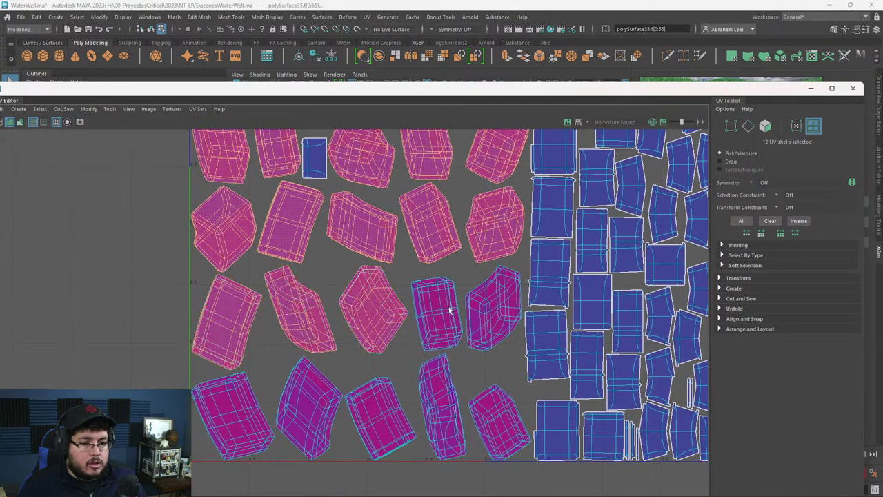
{"action": "left_click", "coordinate": [449, 310]}
{"action": "left_click", "coordinate": [491, 312]}
{"action": "left_click", "coordinate": [504, 412]}
{"action": "left_click", "coordinate": [440, 414]}
{"action": "left_click", "coordinate": [365, 417]}
{"action": "left_click", "coordinate": [314, 415]}
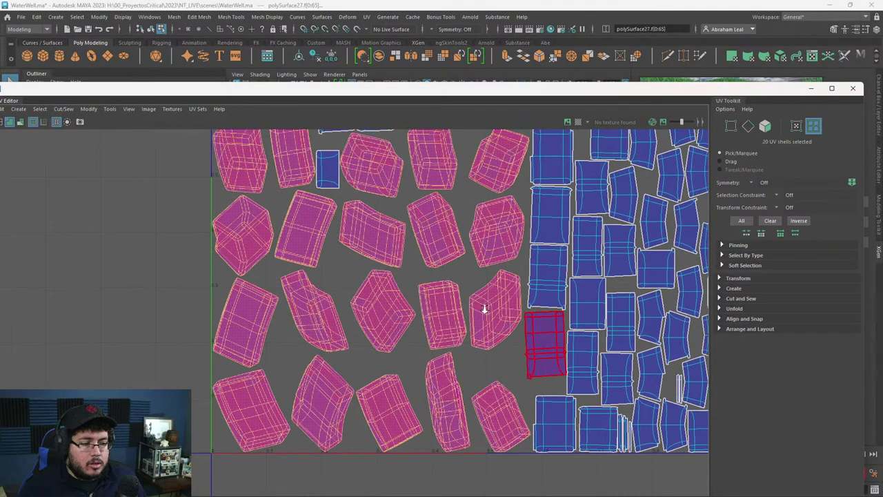
{"action": "scroll", "scroll_direction": "down", "scroll_amount": 3}
{"action": "scroll", "scroll_direction": "up", "scroll_amount": 3}
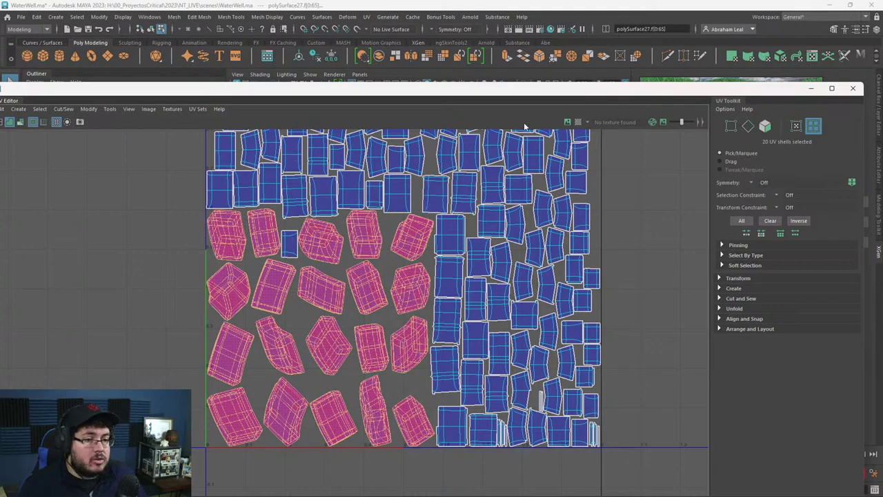
Reapply an automatic UV projection to the selected stones and pack them into the 0-1 square.
{"action": "left_click", "coordinate": [368, 17]}
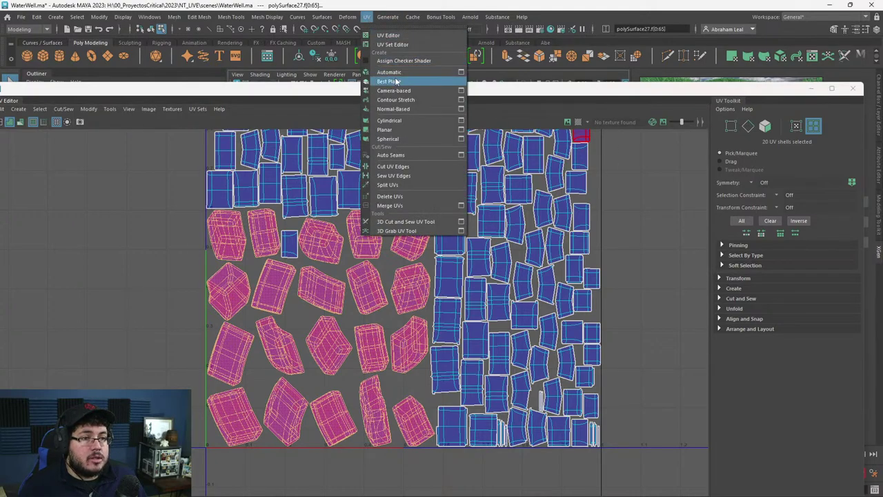
{"action": "left_click", "coordinate": [397, 75]}
{"action": "scroll", "scroll_direction": "down", "scroll_amount": 3}
{"action": "left_click_drag", "start_coordinate": [387, 173], "coordinate": [383, 228]}
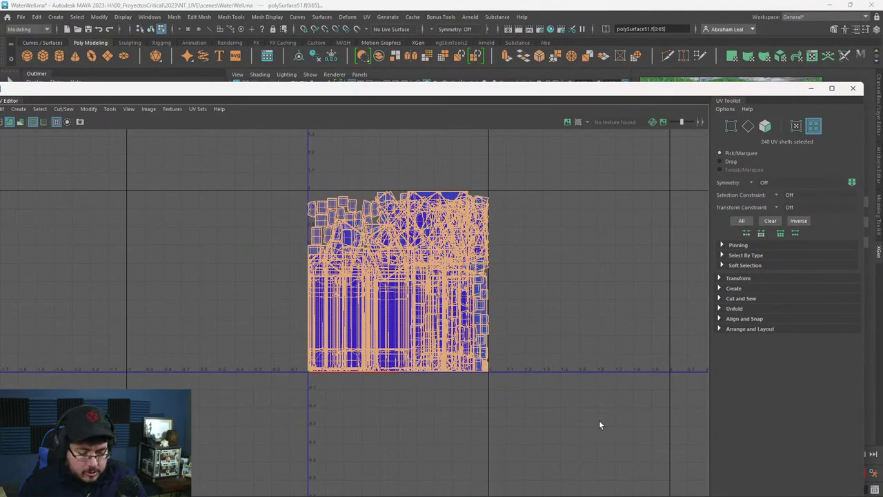
{"action": "key", "text": "ctrl+l"}
{"action": "left_click", "coordinate": [559, 352]}
{"action": "scroll", "scroll_direction": "up", "scroll_amount": 3}
{"action": "scroll", "scroll_direction": "up", "scroll_amount": 3}
{"action": "left_click_drag", "start_coordinate": [336, 293], "coordinate": [426, 261]}
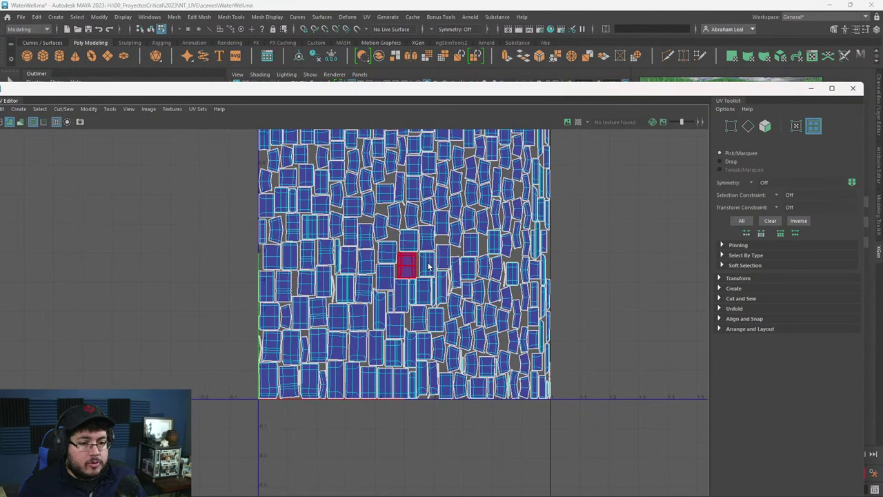
{"action": "left_click_drag", "start_coordinate": [426, 261], "coordinate": [609, 280]}
Close the UV Editor and return the well to Object mode.
{"action": "left_click", "coordinate": [854, 88]}
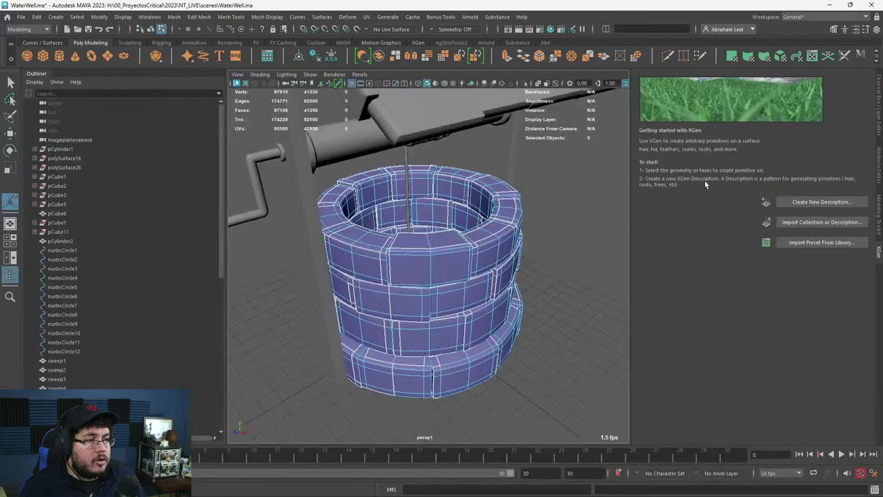
{"action": "left_click_drag", "start_coordinate": [459, 260], "coordinate": [470, 238]}
{"action": "scroll", "scroll_direction": "down", "scroll_amount": 3}
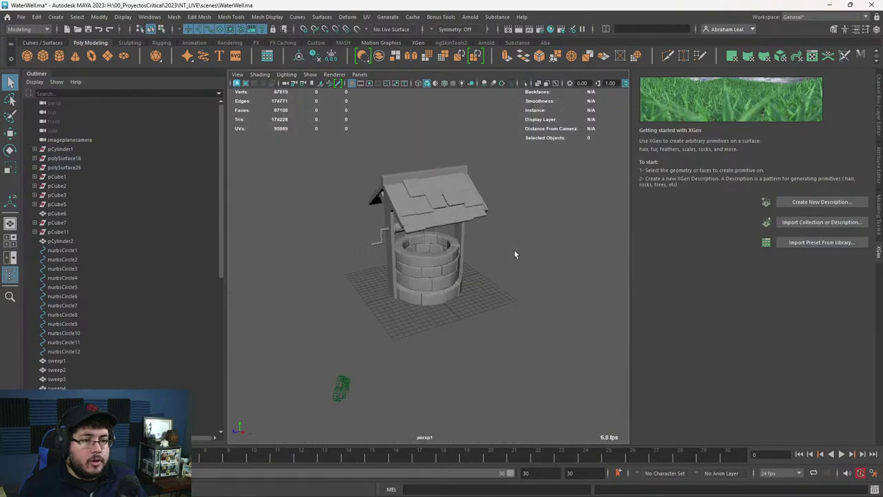
Browse File Explorer to the Thyros_Character project's sourceimages folder.
{"action": "key", "text": "super"}
{"action": "key", "text": "super+e"}
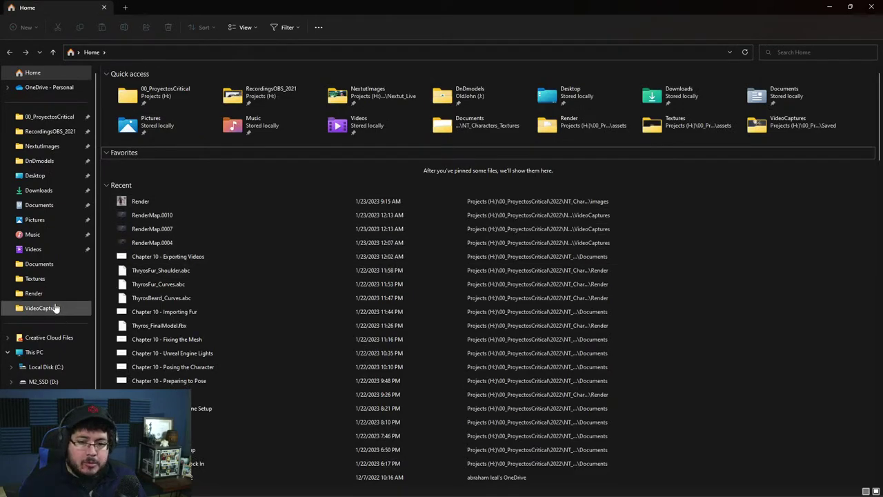
{"action": "left_click", "coordinate": [54, 277]}
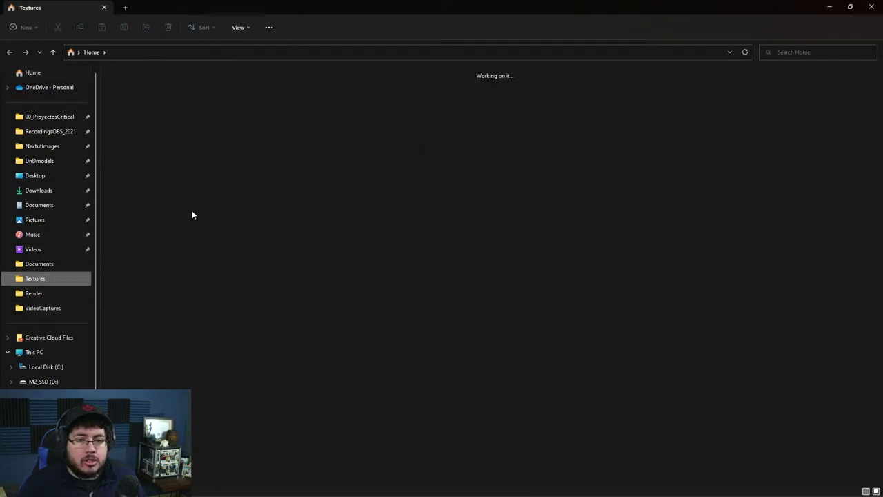
{"action": "left_click", "coordinate": [313, 53]}
{"action": "left_click", "coordinate": [275, 52]}
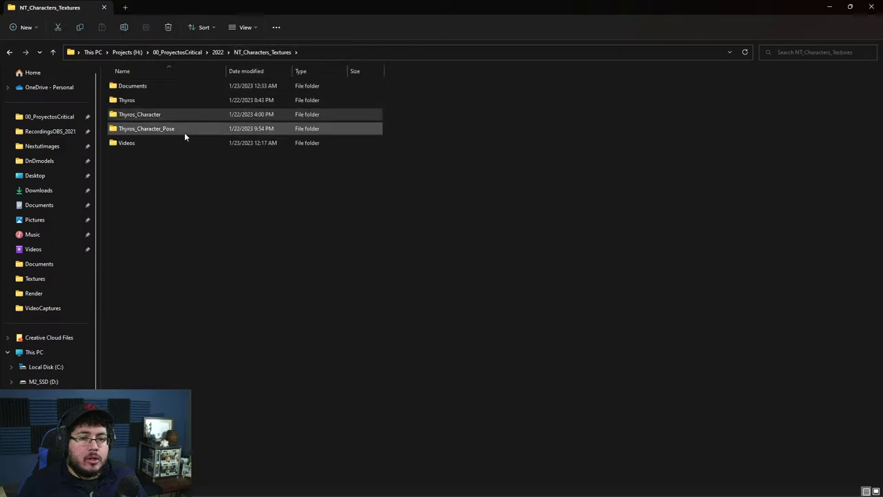
{"action": "double_click", "coordinate": [154, 114]}
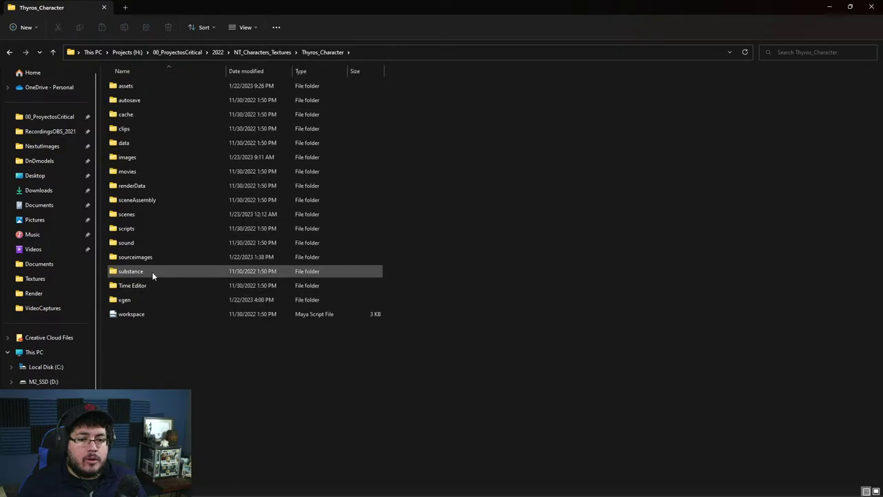
{"action": "double_click", "coordinate": [149, 257]}
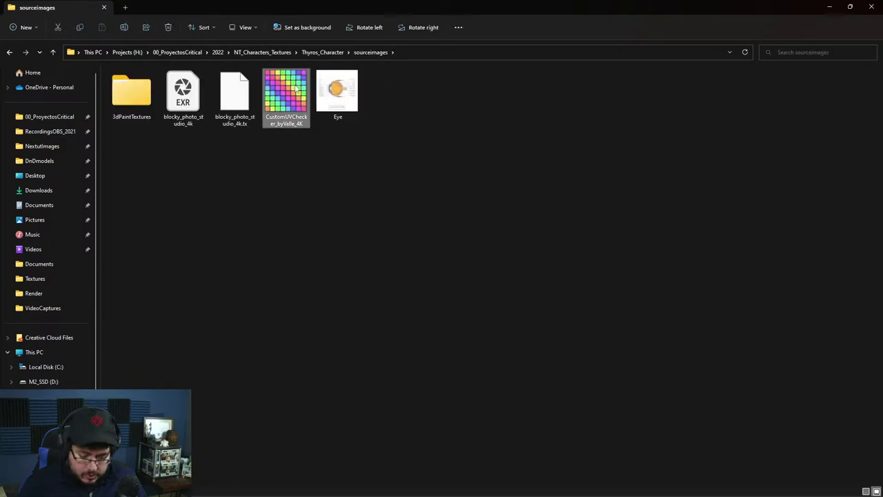
Paste the checker PNG into 2023/NT_LIVE/sourceimages, replacing the old copy, and minimize Explorer.
{"action": "left_click", "coordinate": [255, 52]}
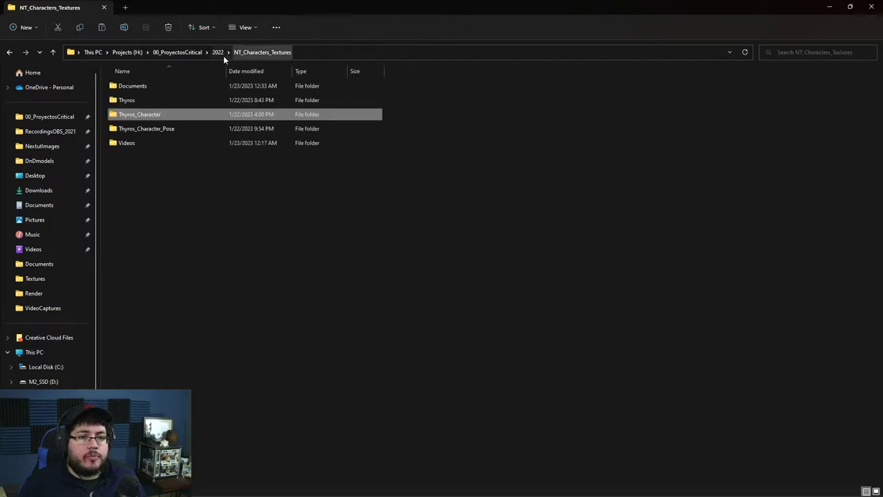
{"action": "left_click", "coordinate": [217, 53]}
{"action": "left_click", "coordinate": [178, 52]}
{"action": "double_click", "coordinate": [124, 128]}
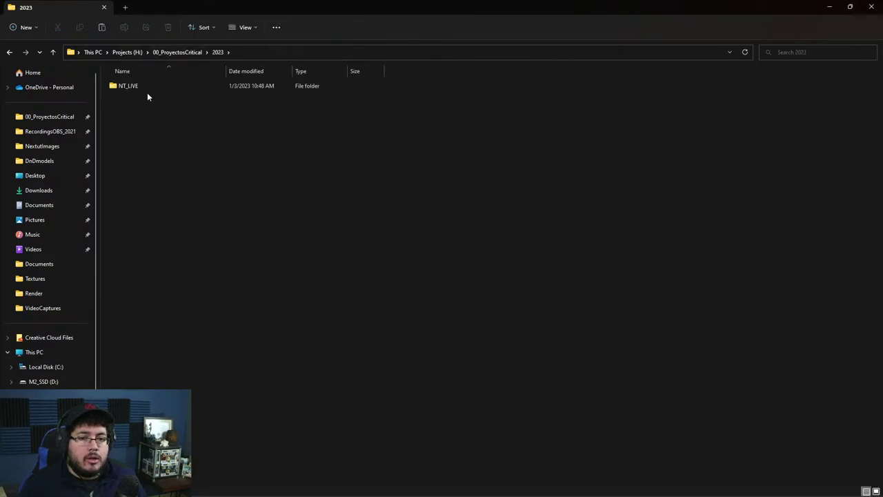
{"action": "double_click", "coordinate": [146, 91]}
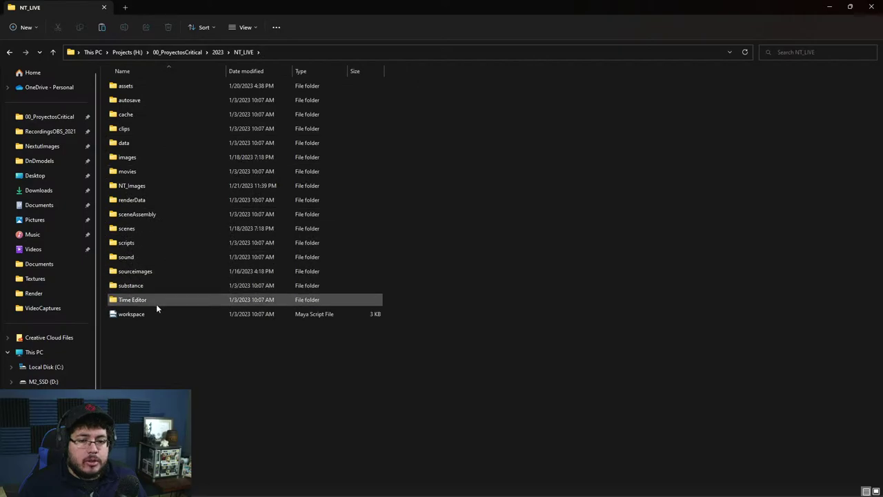
{"action": "double_click", "coordinate": [149, 272]}
{"action": "key", "text": "ctrl+v"}
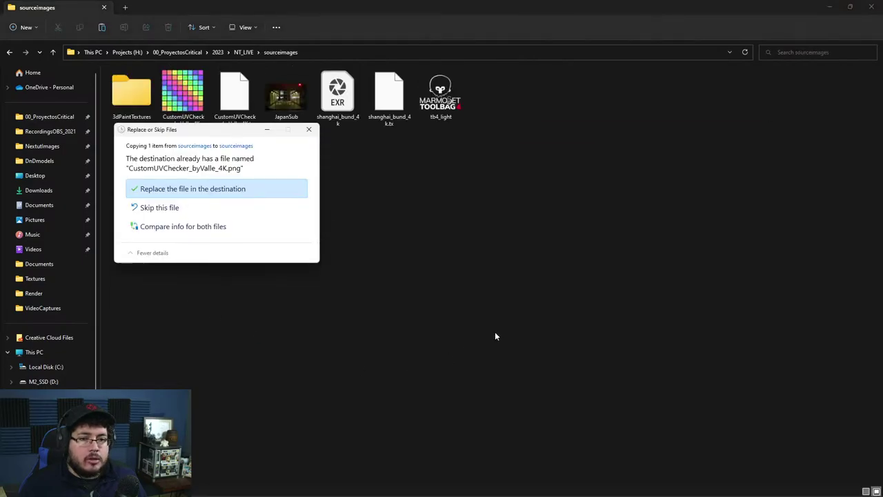
{"action": "key", "text": "Escape"}
{"action": "left_click", "coordinate": [830, 6]}
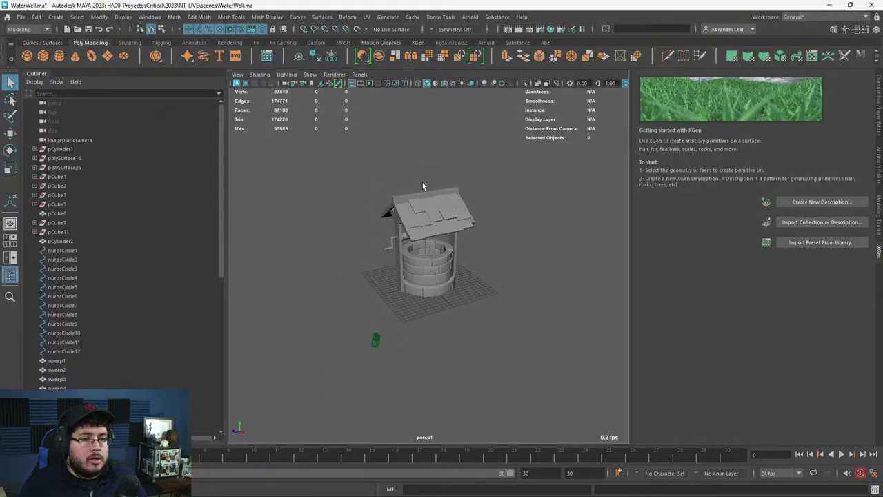
Select the whole well and assign it a new Lambert material.
{"action": "left_click_drag", "start_coordinate": [383, 315], "coordinate": [383, 314]}
{"action": "key", "text": "f"}
{"action": "right_click", "coordinate": [419, 181]}
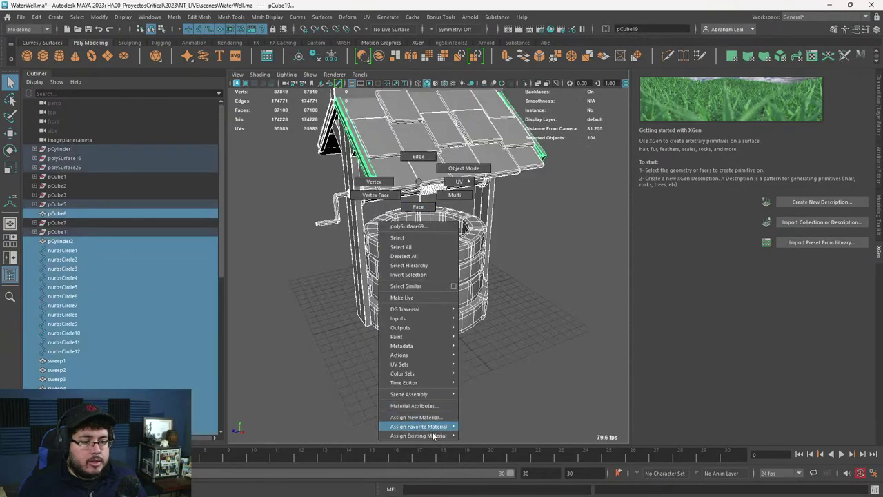
{"action": "left_click", "coordinate": [415, 417]}
{"action": "left_click", "coordinate": [322, 242]}
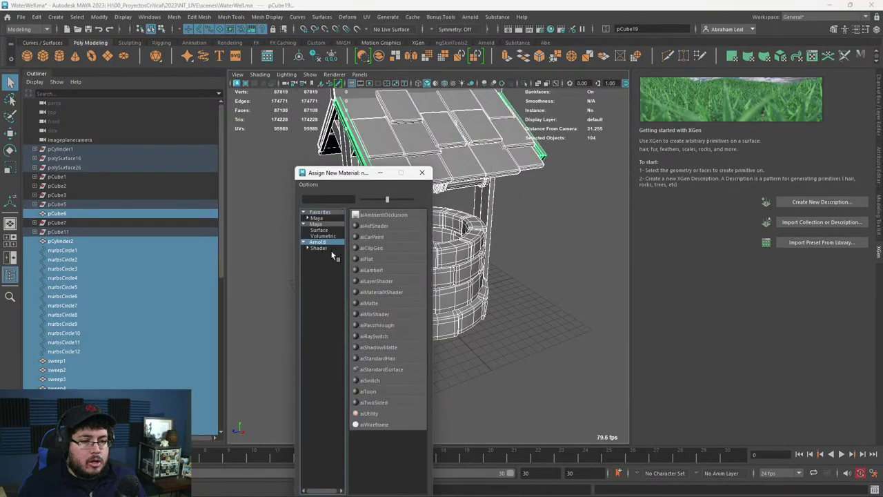
{"action": "left_click", "coordinate": [322, 225]}
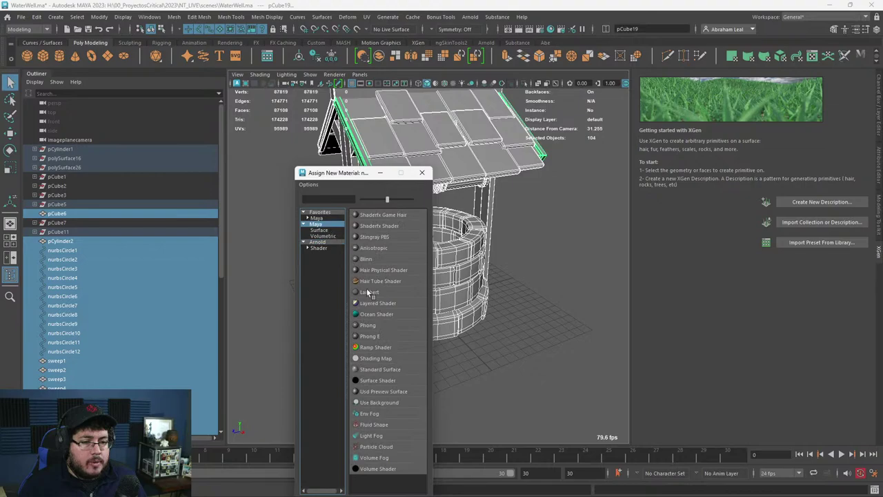
{"action": "left_click", "coordinate": [369, 292]}
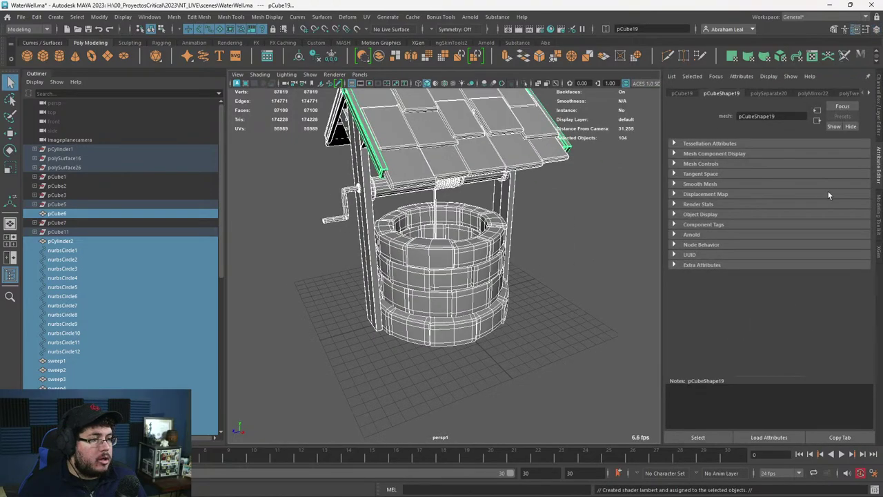
{"action": "key", "text": "ctrl+a"}
{"action": "key", "text": "ctrl+a"}
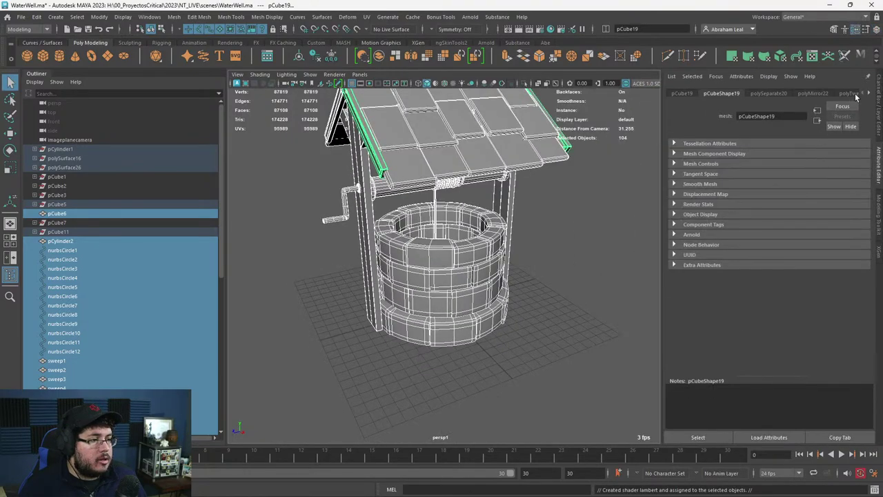
Map a file texture using CustomUVChecker_byValle_4K.png to the lambert2 colour.
{"action": "left_click", "coordinate": [764, 94]}
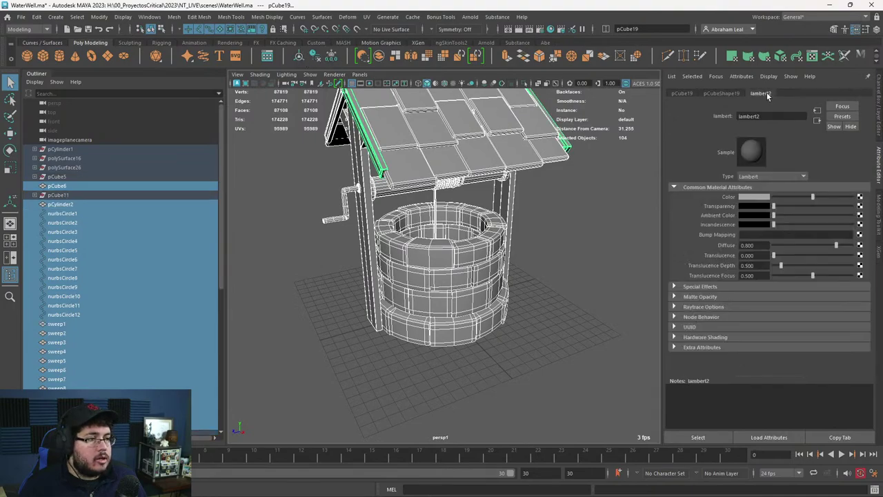
{"action": "left_click", "coordinate": [860, 196]}
{"action": "left_click", "coordinate": [376, 256]}
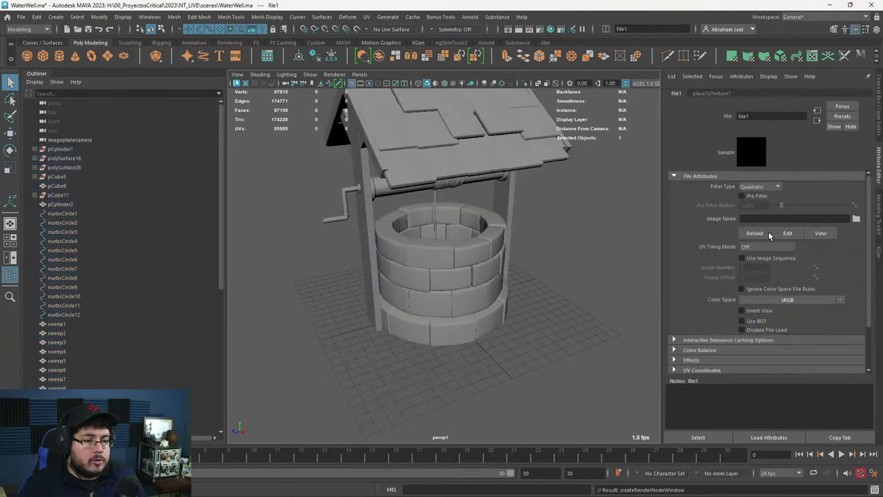
{"action": "left_click", "coordinate": [856, 219]}
{"action": "left_click", "coordinate": [207, 174]}
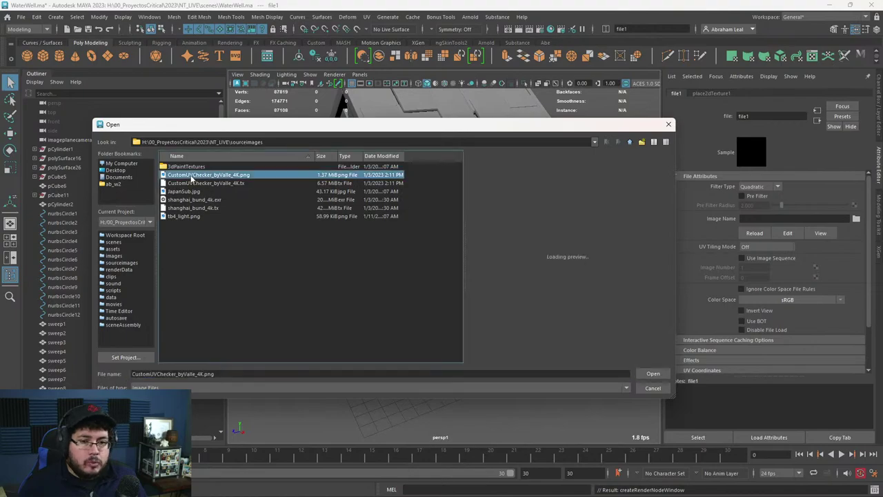
{"action": "left_click", "coordinate": [653, 374]}
Display textures in the viewport and reselect and frame the checker-textured well.
{"action": "key", "text": "6"}
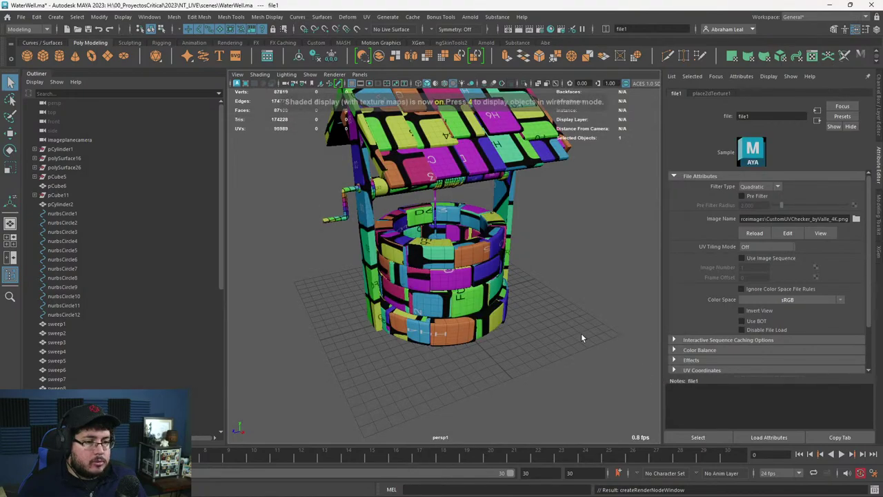
{"action": "left_click_drag", "start_coordinate": [582, 336], "coordinate": [591, 367]}
{"action": "scroll", "scroll_direction": "up", "scroll_amount": 3}
{"action": "scroll", "scroll_direction": "down", "scroll_amount": 3}
{"action": "scroll", "scroll_direction": "down", "scroll_amount": 3}
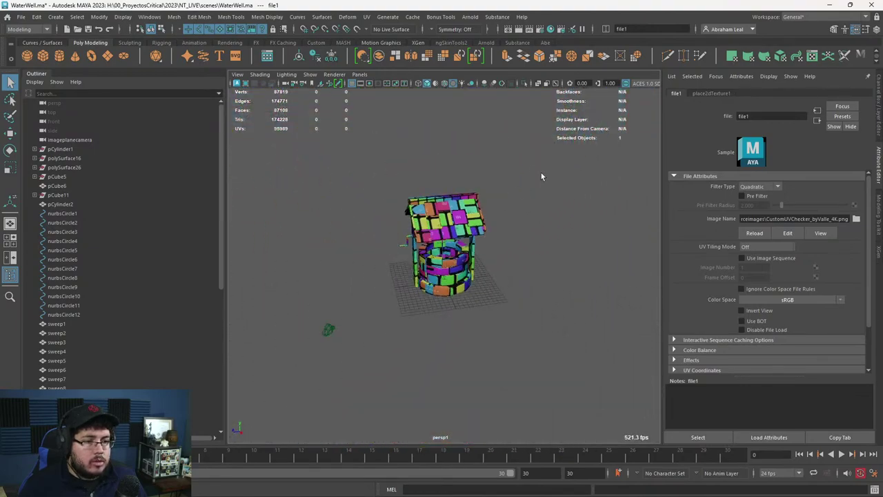
{"action": "left_click_drag", "start_coordinate": [542, 173], "coordinate": [384, 270]}
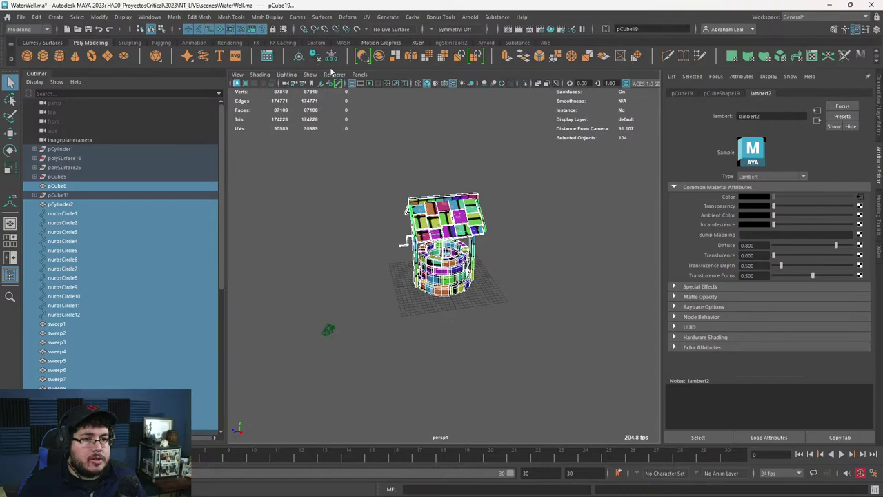
{"action": "scroll", "scroll_direction": "up", "scroll_amount": 3}
{"action": "scroll", "scroll_direction": "up", "scroll_amount": 3}
{"action": "scroll", "scroll_direction": "up", "scroll_amount": 3}
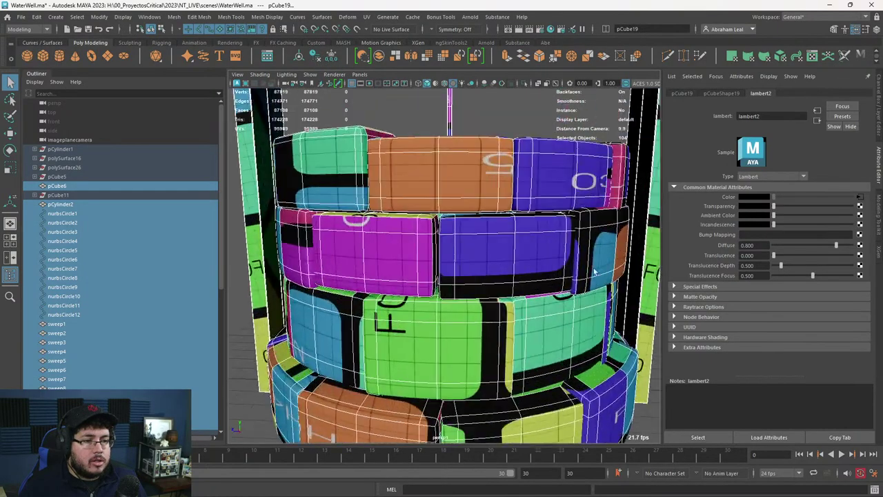
{"action": "scroll", "scroll_direction": "up", "scroll_amount": 3}
{"action": "left_click_drag", "start_coordinate": [485, 293], "coordinate": [560, 336]}
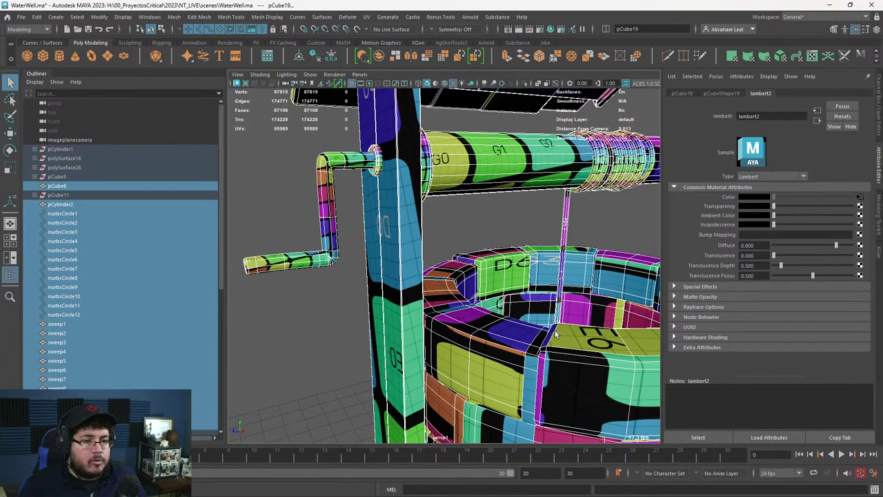
{"action": "key", "text": "f"}
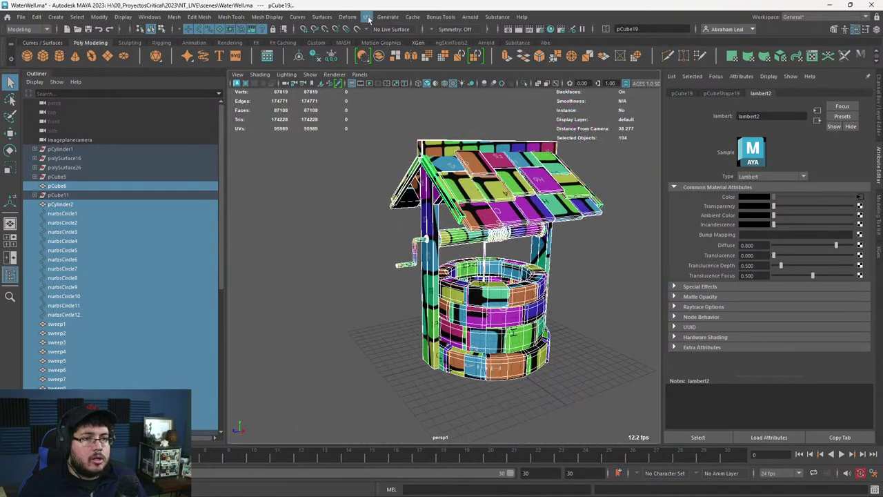
{"action": "left_click", "coordinate": [368, 17]}
In the UV Editor, select all 456 UV shells and pack them with Layout (Ctrl+L).
{"action": "left_click", "coordinate": [388, 32]}
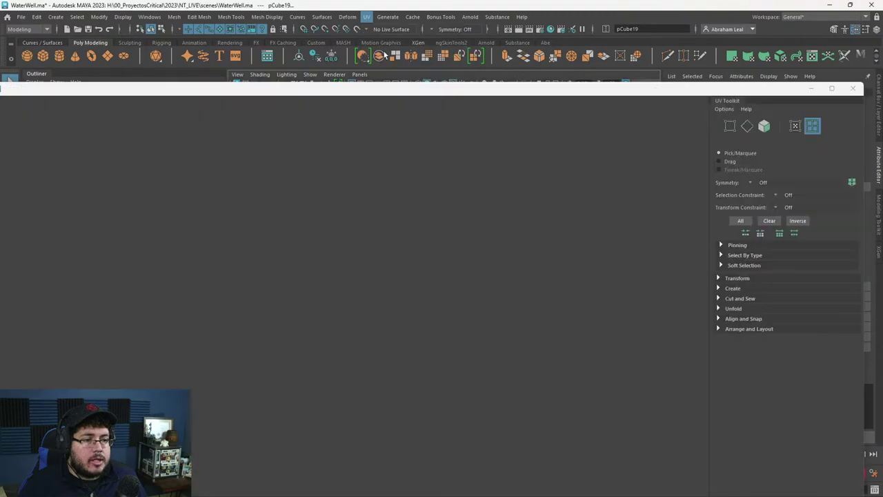
{"action": "left_click_drag", "start_coordinate": [329, 219], "coordinate": [366, 364]}
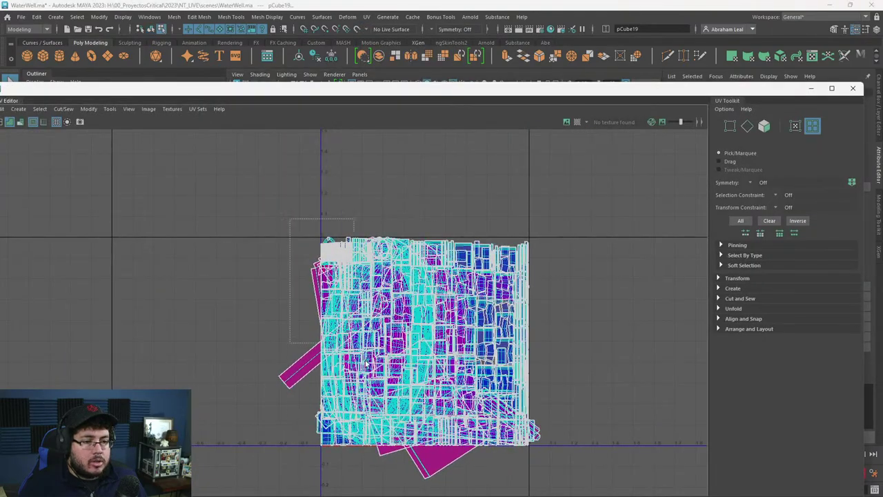
{"action": "left_click_drag", "start_coordinate": [647, 495], "coordinate": [644, 495]}
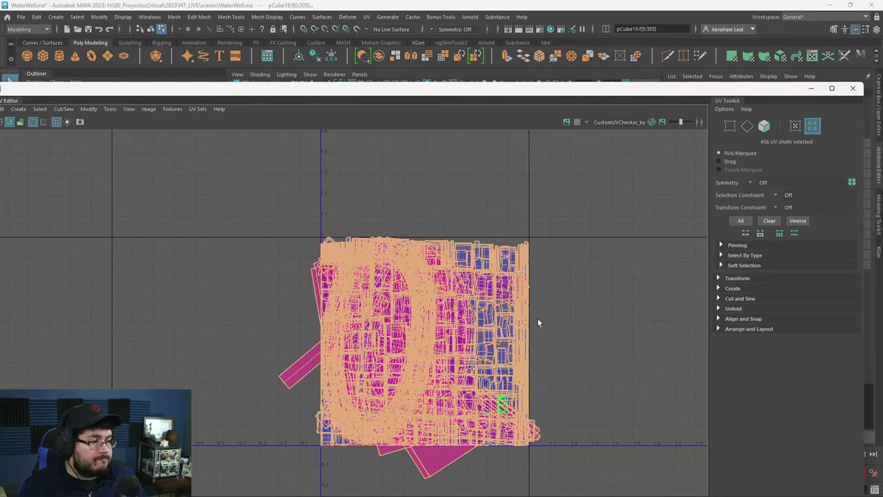
{"action": "key", "text": "ctrl+l"}
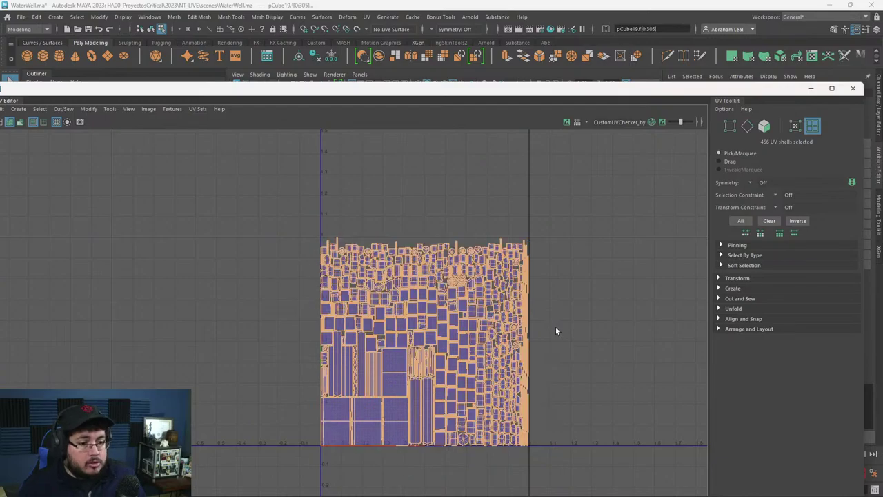
{"action": "left_click", "coordinate": [574, 303]}
{"action": "scroll", "scroll_direction": "up", "scroll_amount": 3}
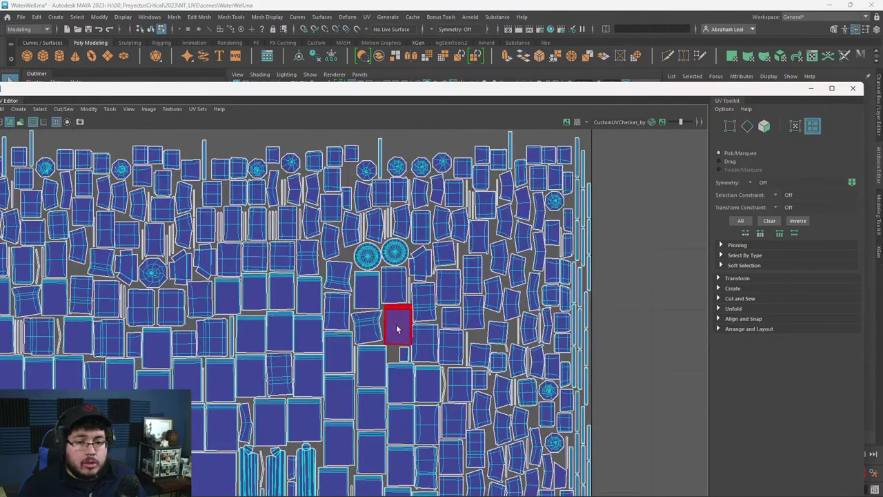
Select the octagonal cap shell and unfold it into a flat strip with Ctrl+U.
{"action": "scroll", "scroll_direction": "up", "scroll_amount": 3}
{"action": "scroll", "scroll_direction": "up", "scroll_amount": 3}
{"action": "scroll", "scroll_direction": "up", "scroll_amount": 3}
{"action": "scroll", "scroll_direction": "up", "scroll_amount": 3}
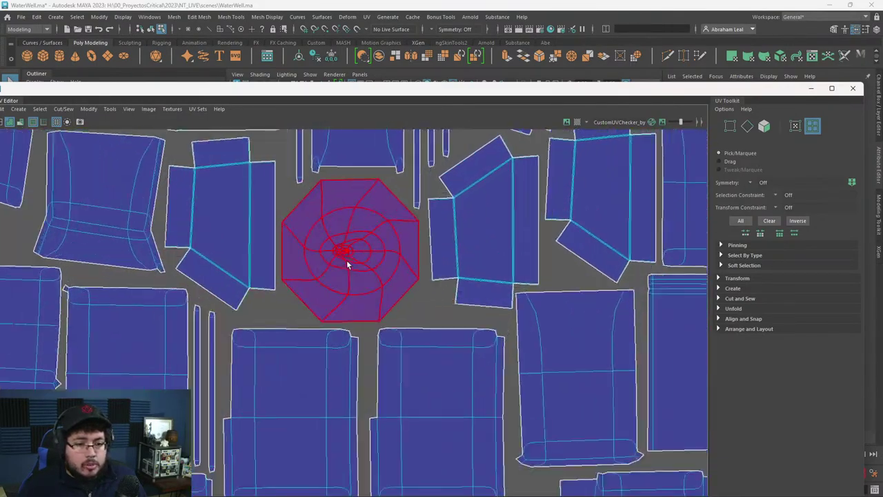
{"action": "scroll", "scroll_direction": "up", "scroll_amount": 3}
{"action": "left_click", "coordinate": [349, 259]}
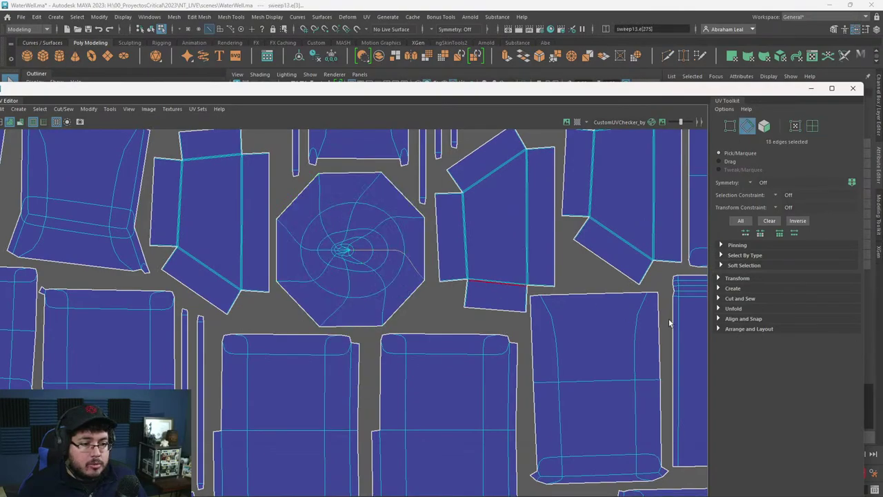
{"action": "left_click", "coordinate": [721, 299]}
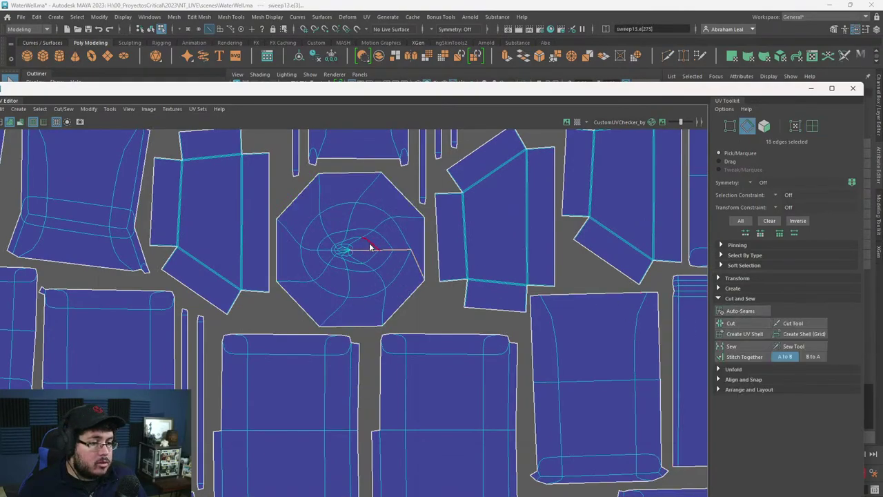
{"action": "left_click", "coordinate": [360, 243]}
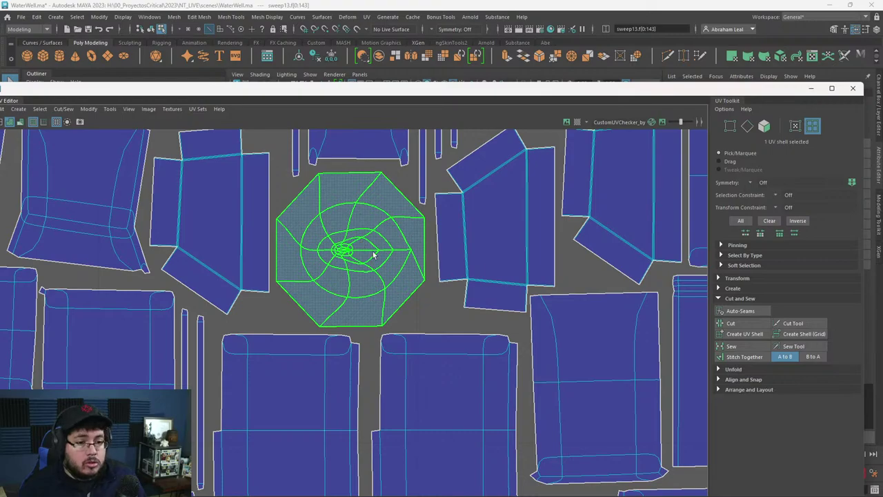
{"action": "key", "text": "ctrl+u"}
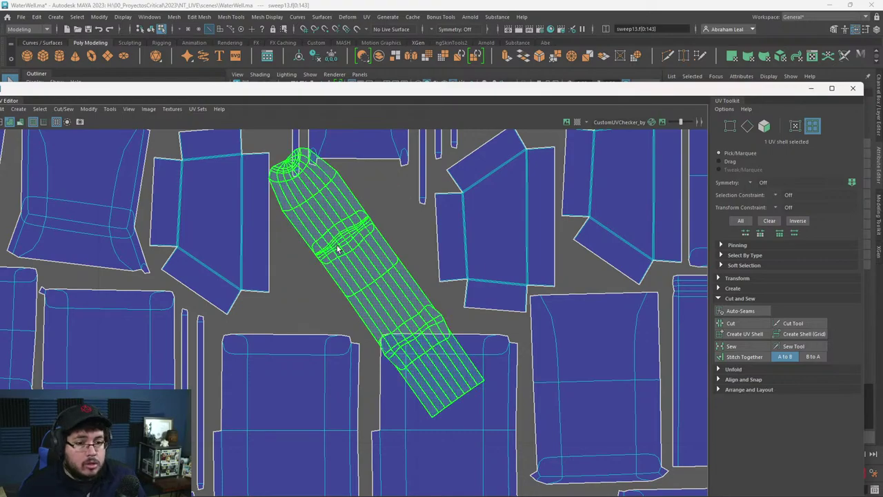
Work across the remaining octagonal cap shells, picking a seam edge on each.
{"action": "scroll", "scroll_direction": "down", "scroll_amount": 3}
{"action": "scroll", "scroll_direction": "down", "scroll_amount": 3}
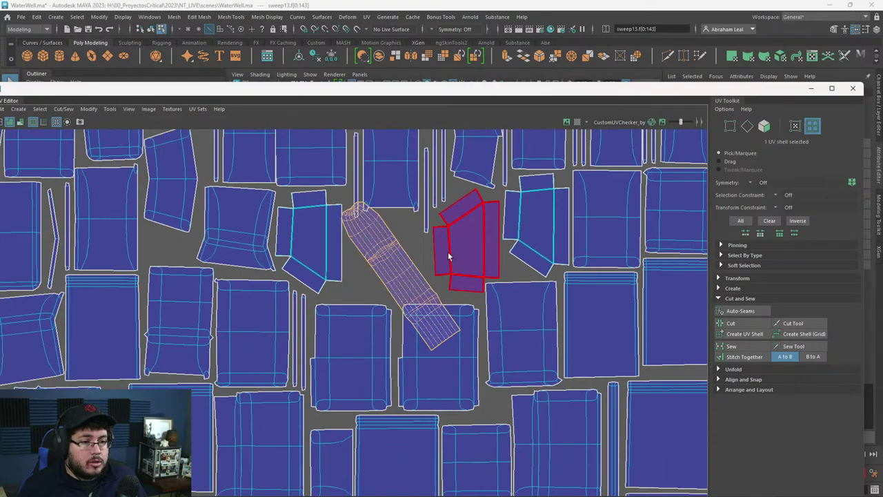
{"action": "left_click_drag", "start_coordinate": [476, 296], "coordinate": [467, 367]}
{"action": "scroll", "scroll_direction": "up", "scroll_amount": 3}
{"action": "scroll", "scroll_direction": "up", "scroll_amount": 3}
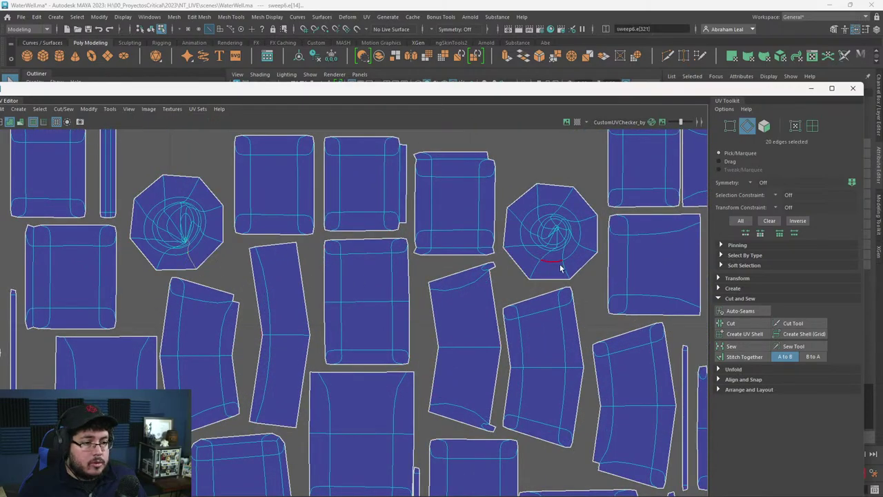
{"action": "scroll", "scroll_direction": "down", "scroll_amount": 3}
{"action": "left_click_drag", "start_coordinate": [414, 286], "coordinate": [184, 258]}
{"action": "scroll", "scroll_direction": "up", "scroll_amount": 3}
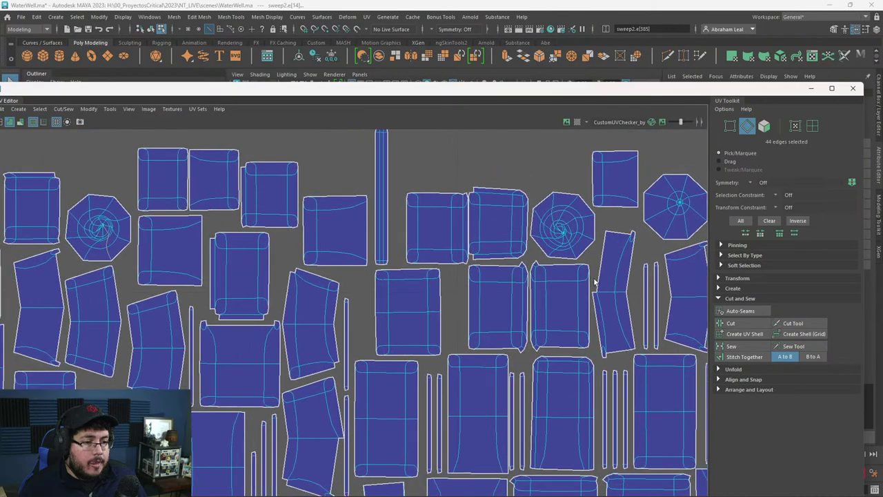
{"action": "left_click_drag", "start_coordinate": [573, 256], "coordinate": [545, 243]}
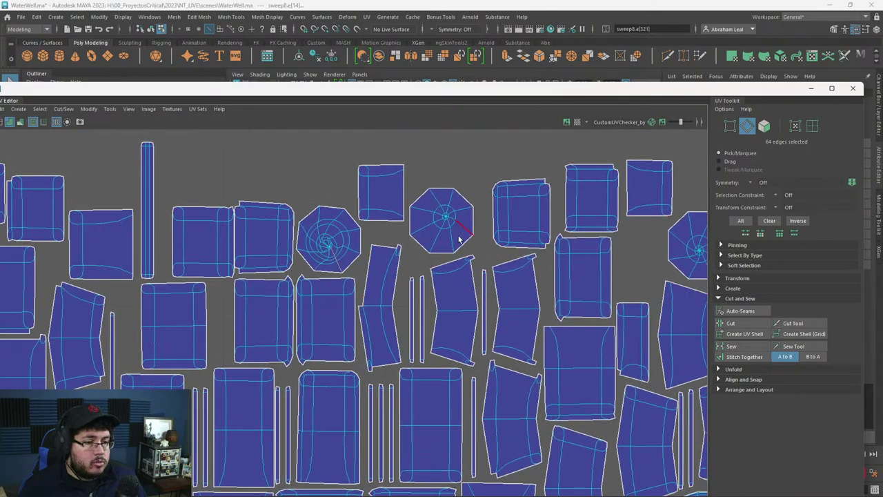
{"action": "left_click_drag", "start_coordinate": [447, 240], "coordinate": [492, 258]}
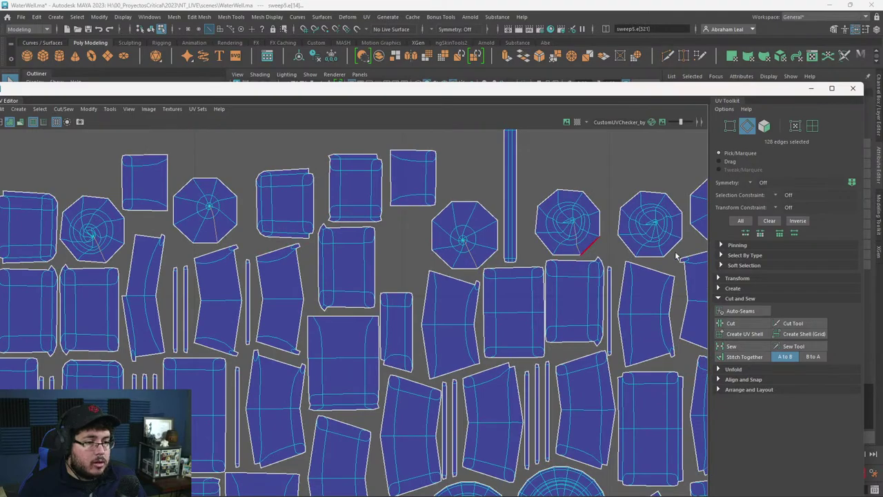
{"action": "left_click_drag", "start_coordinate": [659, 254], "coordinate": [450, 315]}
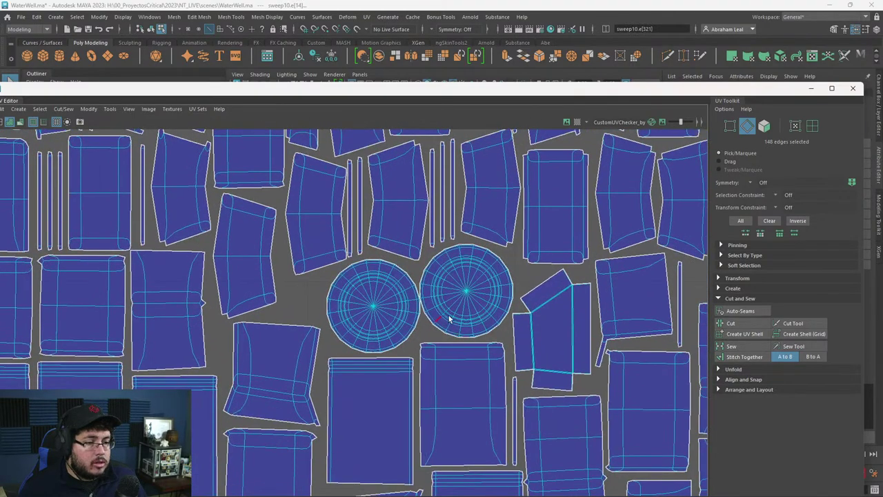
{"action": "left_click_drag", "start_coordinate": [437, 366], "coordinate": [385, 401]}
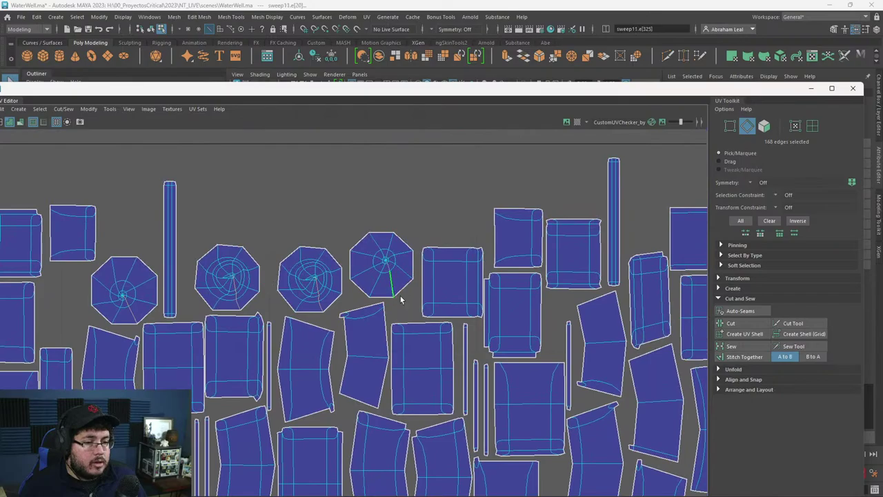
{"action": "scroll", "scroll_direction": "down", "scroll_amount": 3}
{"action": "left_click_drag", "start_coordinate": [400, 298], "coordinate": [497, 378]}
{"action": "scroll", "scroll_direction": "up", "scroll_amount": 3}
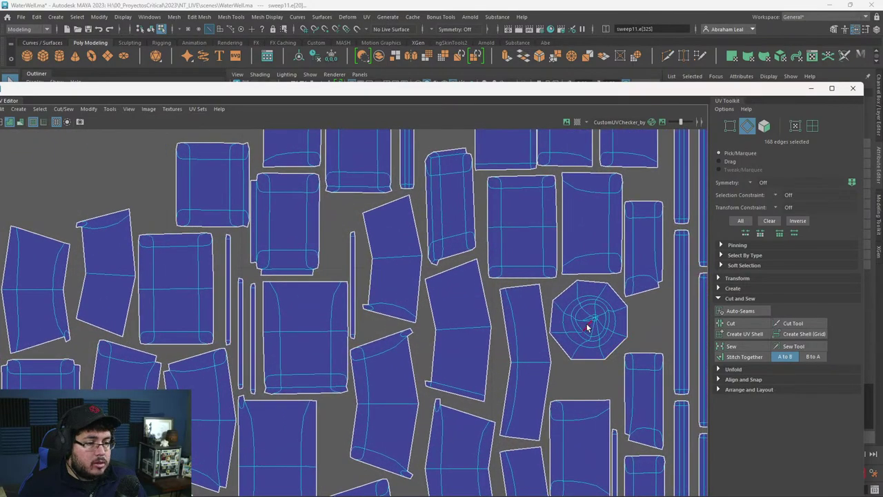
{"action": "scroll", "scroll_direction": "down", "scroll_amount": 3}
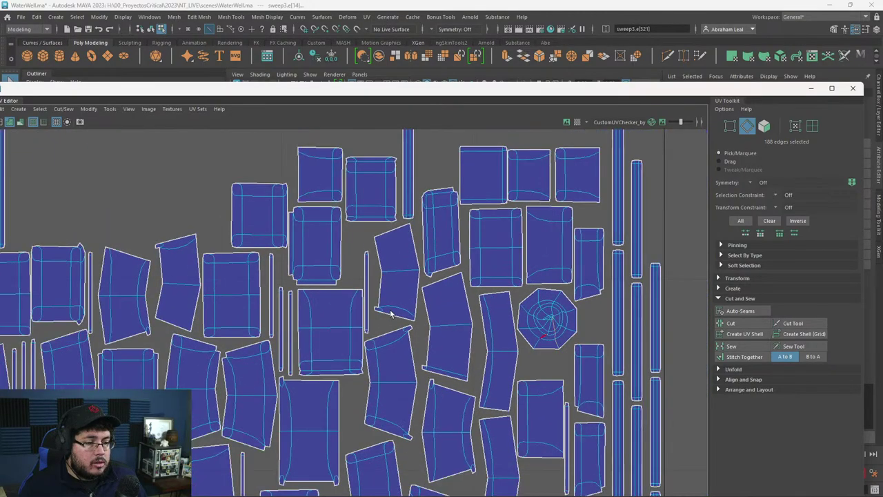
{"action": "scroll", "scroll_direction": "down", "scroll_amount": 3}
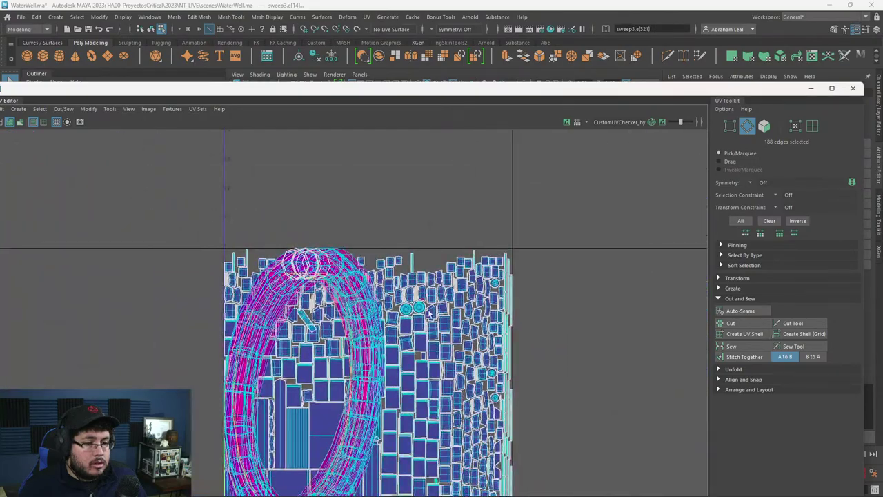
Zoom in on the shells near the round discs and cut the UVs along the selected edges.
{"action": "scroll", "scroll_direction": "up", "scroll_amount": 3}
{"action": "left_click_drag", "start_coordinate": [649, 304], "coordinate": [731, 345]}
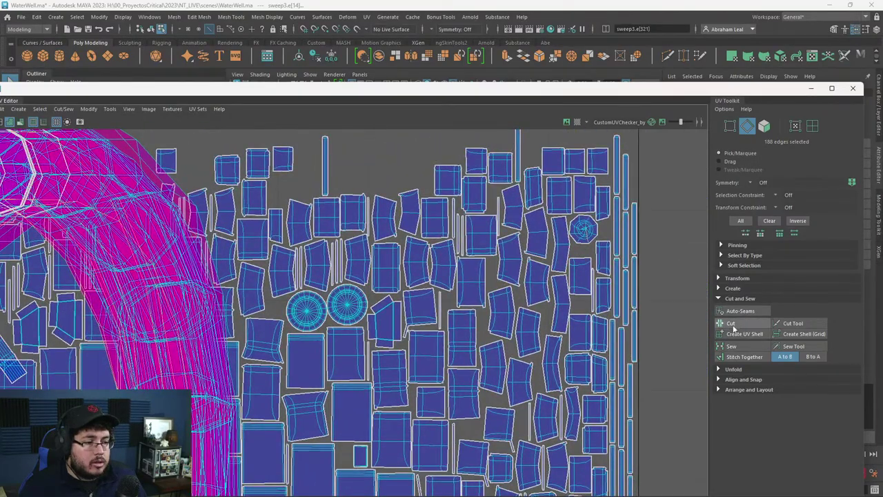
{"action": "scroll", "scroll_direction": "down", "scroll_amount": 3}
{"action": "scroll", "scroll_direction": "down", "scroll_amount": 3}
{"action": "scroll", "scroll_direction": "down", "scroll_amount": 3}
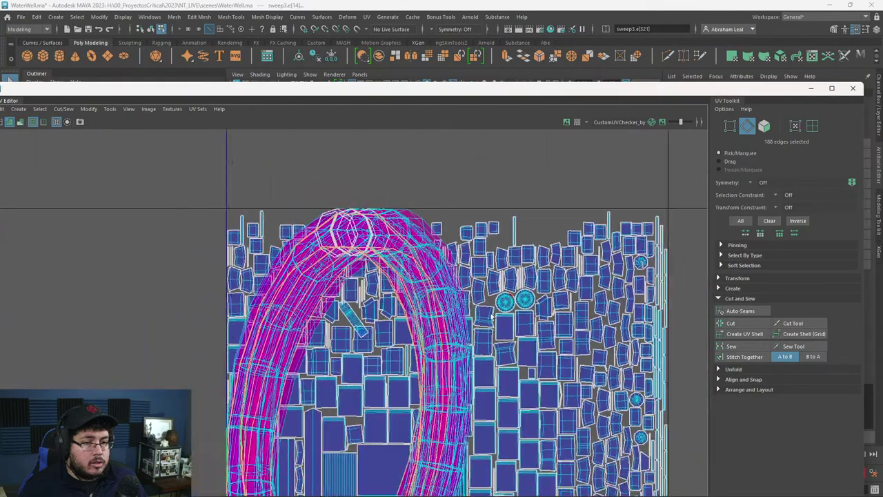
{"action": "left_click_drag", "start_coordinate": [483, 310], "coordinate": [524, 221]}
{"action": "scroll", "scroll_direction": "up", "scroll_amount": 3}
{"action": "scroll", "scroll_direction": "up", "scroll_amount": 3}
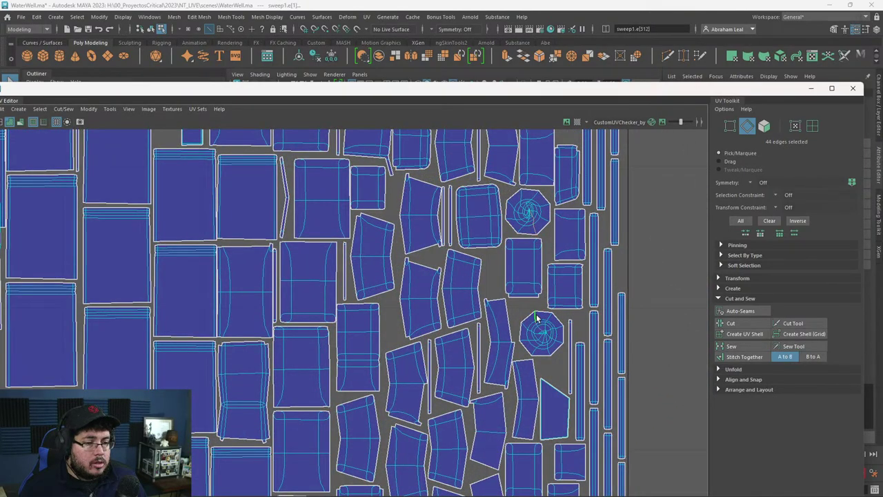
{"action": "scroll", "scroll_direction": "down", "scroll_amount": 3}
{"action": "left_click", "coordinate": [726, 325]}
{"action": "scroll", "scroll_direction": "up", "scroll_amount": 3}
{"action": "scroll", "scroll_direction": "up", "scroll_amount": 3}
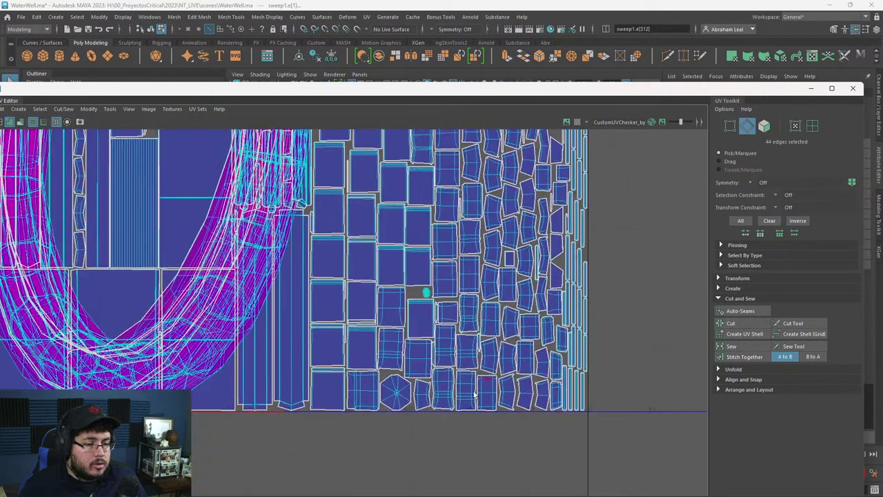
{"action": "scroll", "scroll_direction": "up", "scroll_amount": 3}
{"action": "scroll", "scroll_direction": "up", "scroll_amount": 3}
{"action": "scroll", "scroll_direction": "up", "scroll_amount": 3}
{"action": "scroll", "scroll_direction": "up", "scroll_amount": 3}
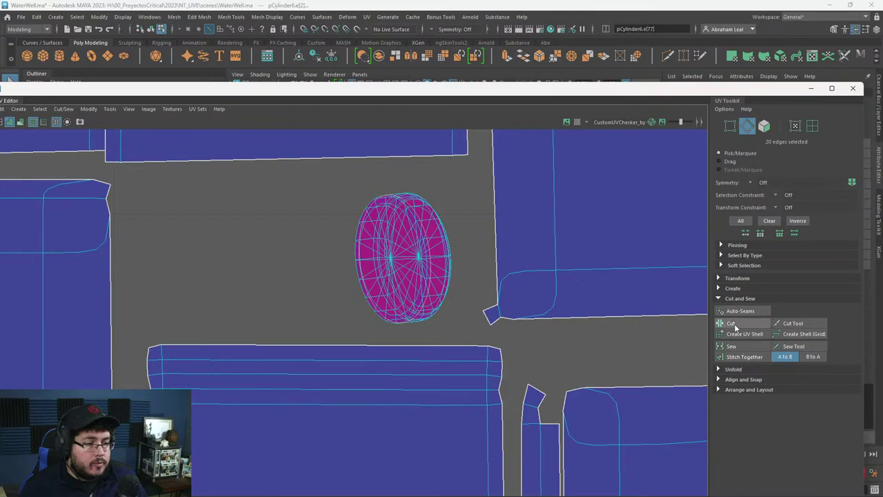
{"action": "left_click", "coordinate": [735, 327]}
In shell selection mode, select all UV shells, clear the selection, then pick a tall strip shell.
{"action": "scroll", "scroll_direction": "down", "scroll_amount": 3}
{"action": "scroll", "scroll_direction": "down", "scroll_amount": 3}
{"action": "scroll", "scroll_direction": "down", "scroll_amount": 3}
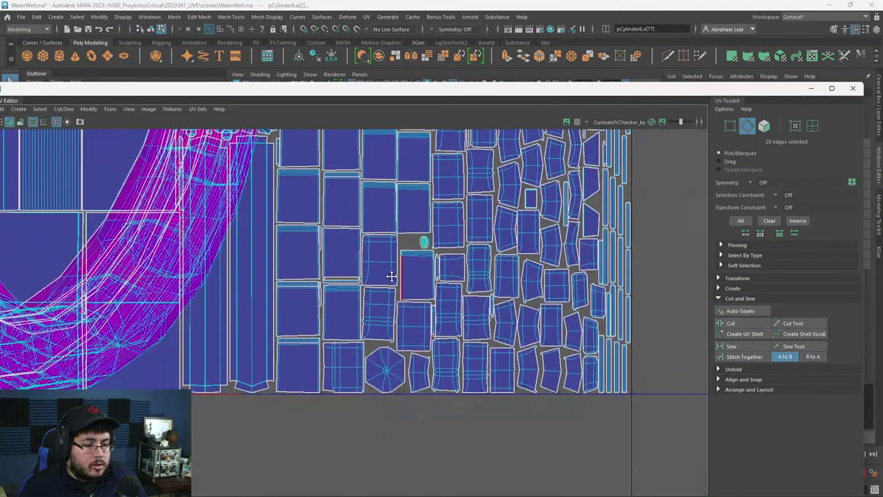
{"action": "scroll", "scroll_direction": "up", "scroll_amount": 3}
{"action": "scroll", "scroll_direction": "up", "scroll_amount": 3}
{"action": "scroll", "scroll_direction": "up", "scroll_amount": 3}
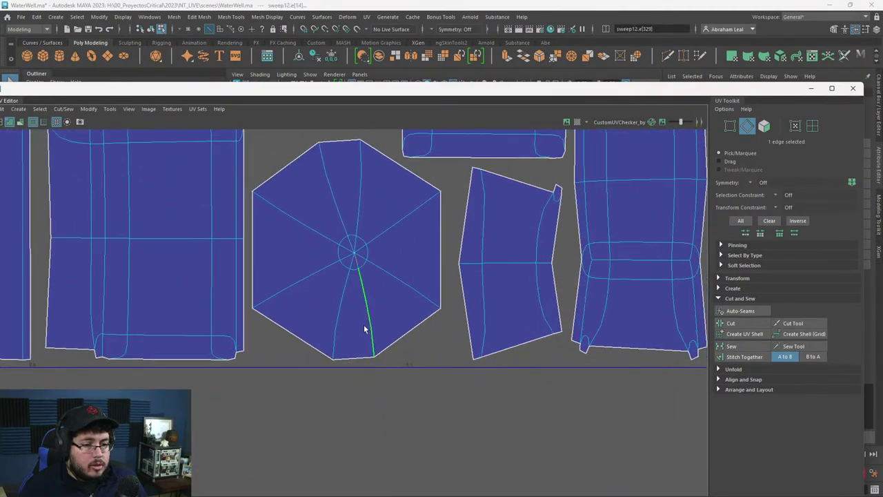
{"action": "scroll", "scroll_direction": "down", "scroll_amount": 3}
{"action": "scroll", "scroll_direction": "down", "scroll_amount": 3}
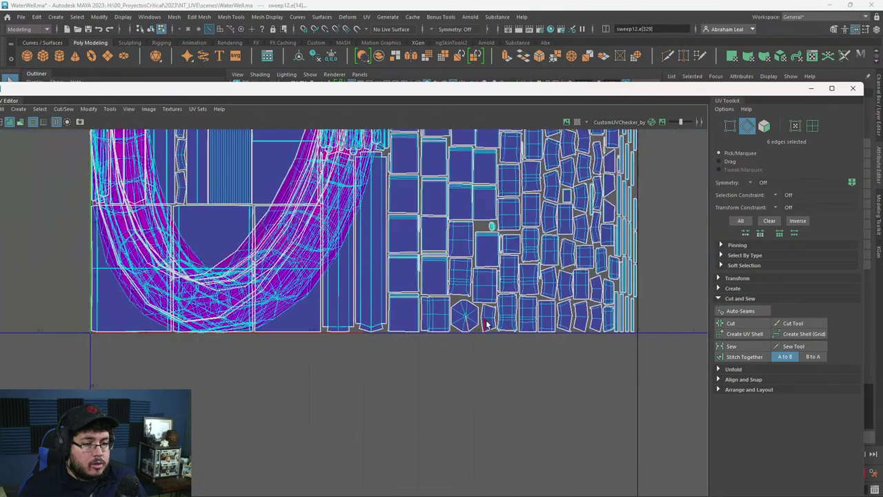
{"action": "scroll", "scroll_direction": "down", "scroll_amount": 3}
{"action": "scroll", "scroll_direction": "down", "scroll_amount": 3}
{"action": "left_click_drag", "start_coordinate": [436, 258], "coordinate": [393, 243]}
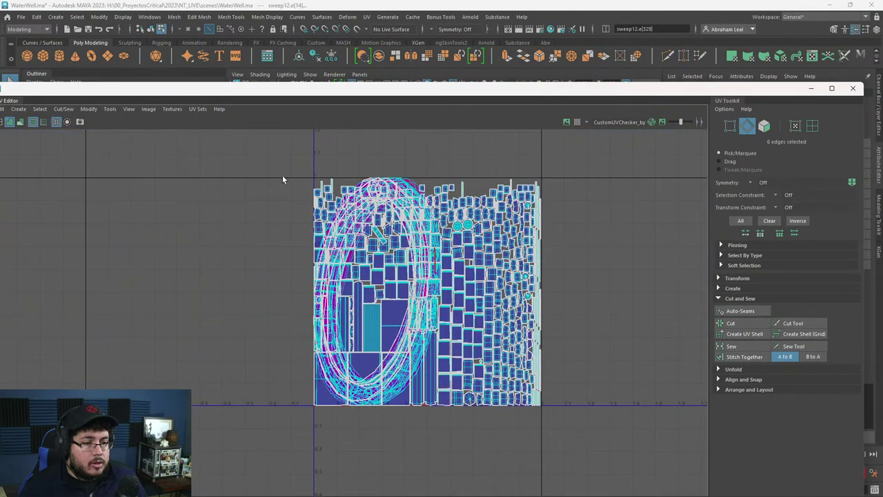
{"action": "left_click_drag", "start_coordinate": [251, 147], "coordinate": [603, 434]}
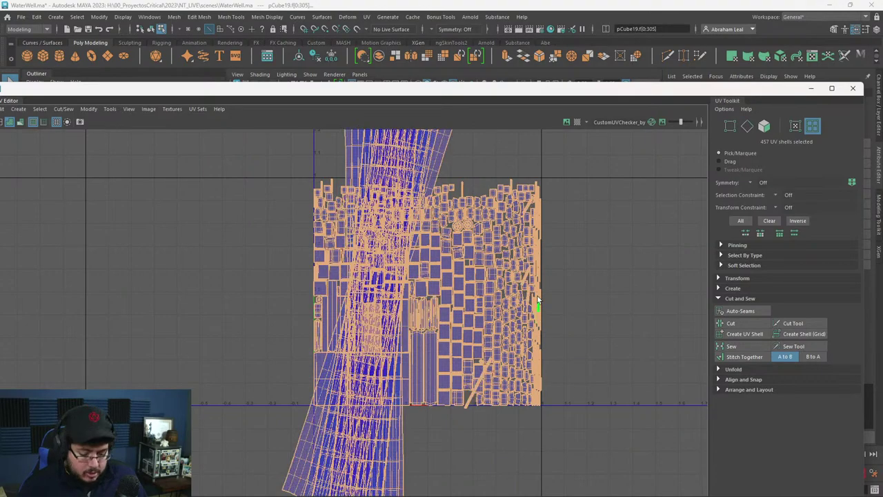
{"action": "left_click", "coordinate": [564, 277]}
{"action": "scroll", "scroll_direction": "up", "scroll_amount": 3}
{"action": "scroll", "scroll_direction": "up", "scroll_amount": 3}
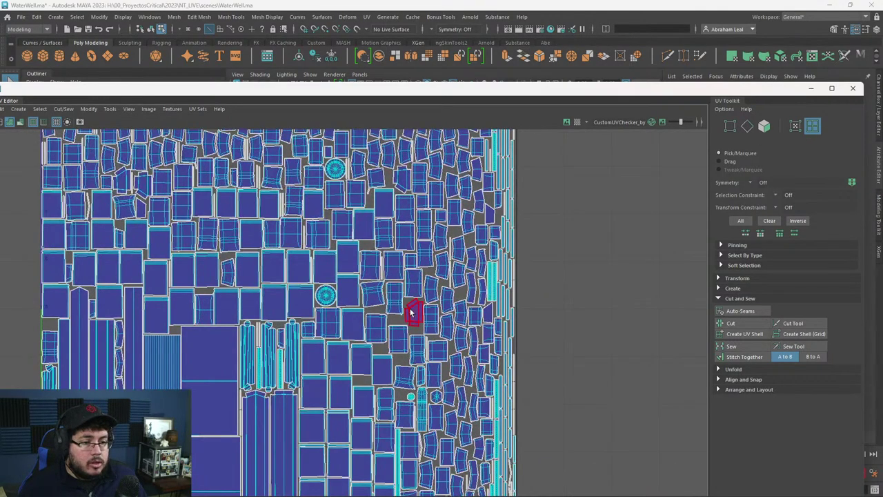
{"action": "left_click", "coordinate": [411, 312]}
Cut the hexagonal cap shell along a seam edge running to its rim.
{"action": "scroll", "scroll_direction": "up", "scroll_amount": 3}
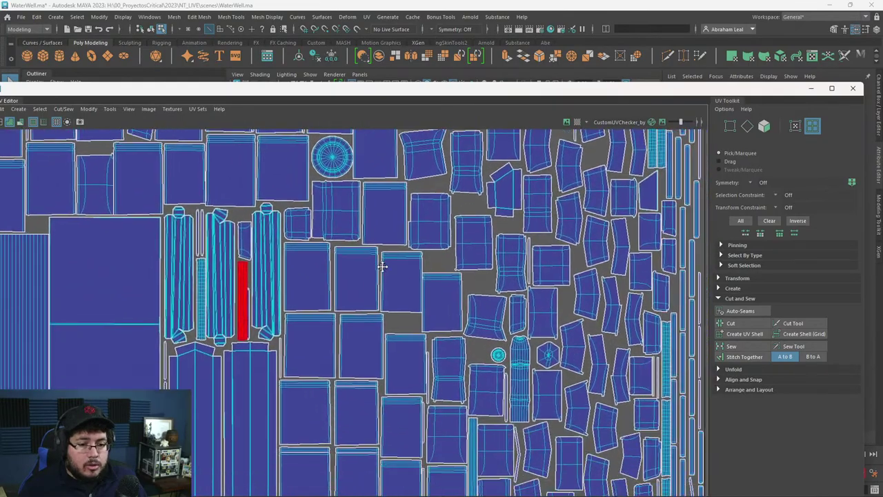
{"action": "scroll", "scroll_direction": "up", "scroll_amount": 3}
{"action": "left_click_drag", "start_coordinate": [525, 312], "coordinate": [272, 233]}
{"action": "scroll", "scroll_direction": "up", "scroll_amount": 3}
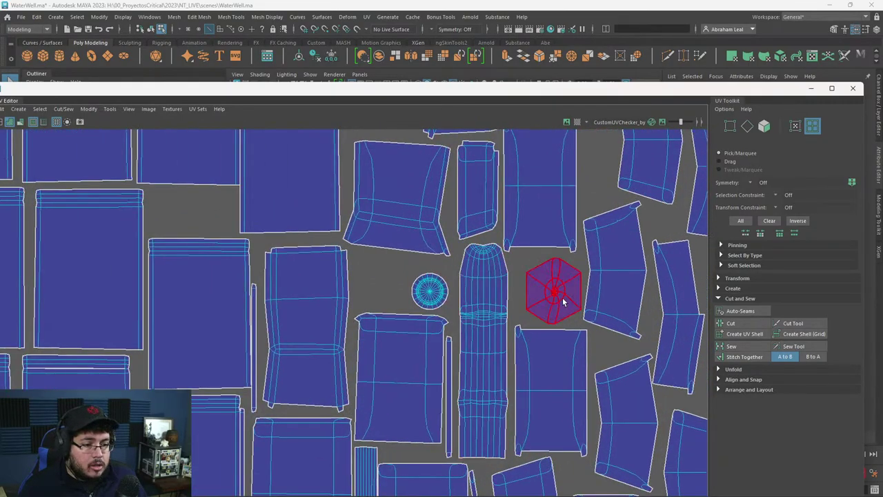
{"action": "left_click_drag", "start_coordinate": [564, 302], "coordinate": [446, 288]}
{"action": "scroll", "scroll_direction": "up", "scroll_amount": 3}
{"action": "scroll", "scroll_direction": "up", "scroll_amount": 3}
{"action": "left_click_drag", "start_coordinate": [448, 289], "coordinate": [447, 252]}
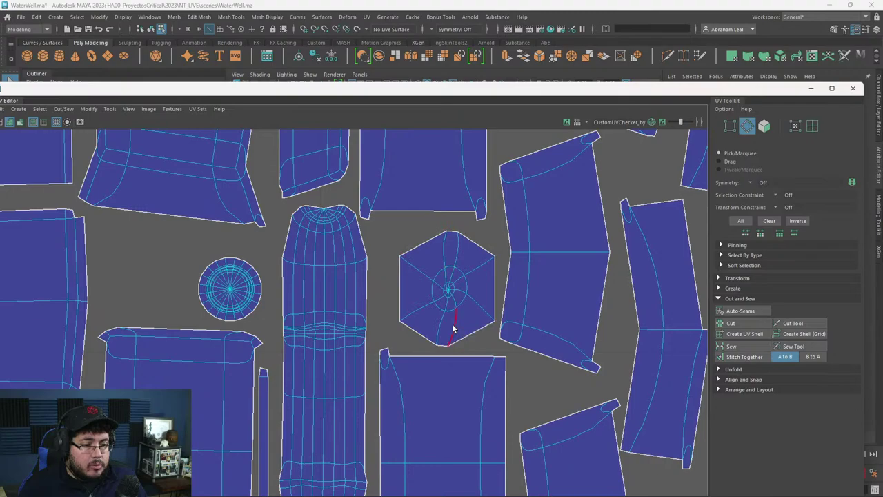
{"action": "left_click", "coordinate": [453, 329]}
{"action": "scroll", "scroll_direction": "up", "scroll_amount": 3}
{"action": "scroll", "scroll_direction": "up", "scroll_amount": 3}
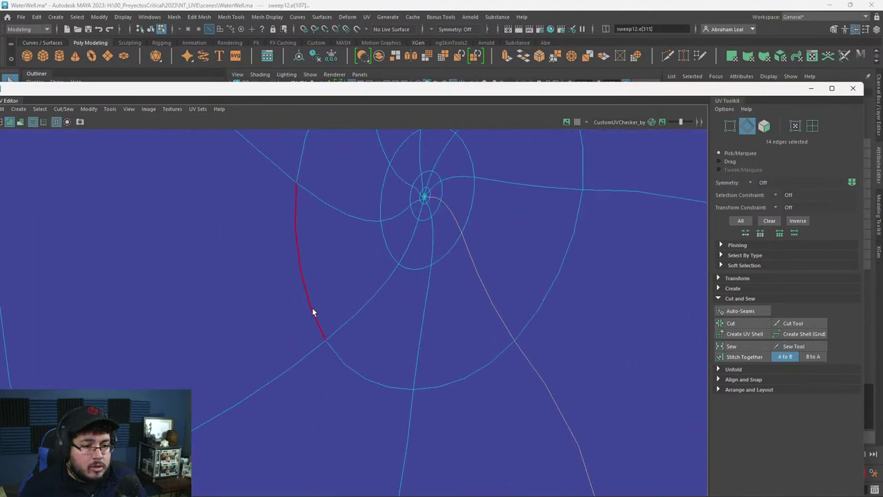
{"action": "left_click_drag", "start_coordinate": [313, 313], "coordinate": [400, 306]}
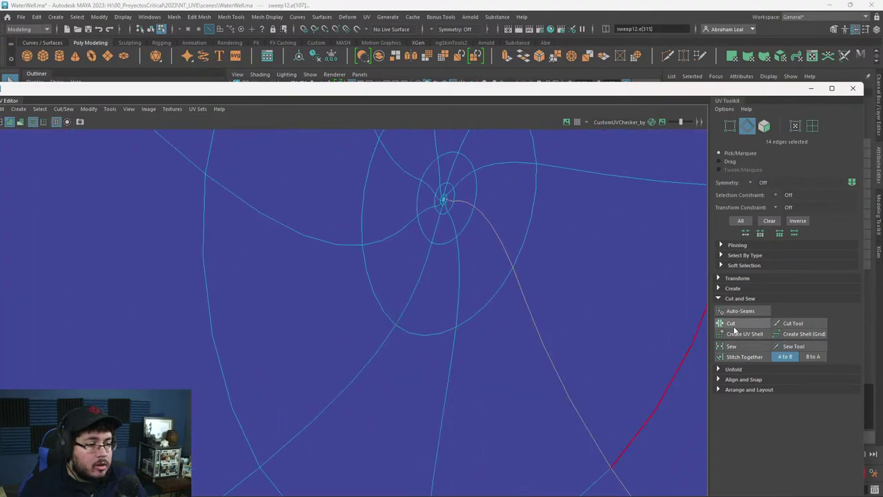
{"action": "left_click", "coordinate": [732, 323]}
Select the hexagonal cap shell and unfold it into a flat strip.
{"action": "scroll", "scroll_direction": "down", "scroll_amount": 3}
{"action": "left_click", "coordinate": [434, 274]}
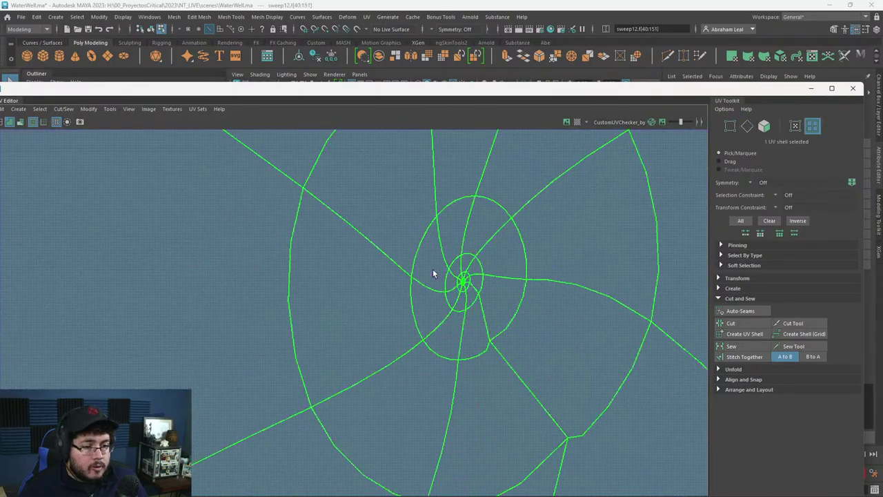
{"action": "scroll", "scroll_direction": "down", "scroll_amount": 3}
{"action": "scroll", "scroll_direction": "down", "scroll_amount": 3}
{"action": "key", "text": "ctrl+u"}
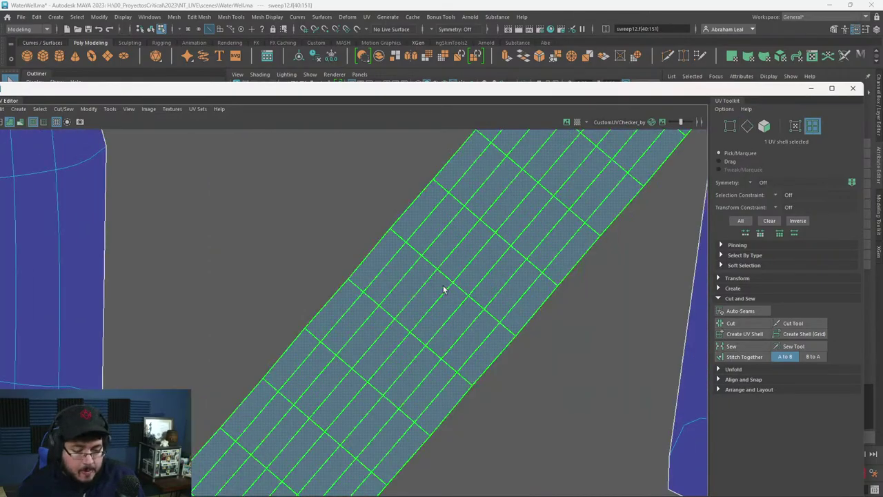
Reframe the full 0–1 UV tile and marquee-select every shell in it.
{"action": "scroll", "scroll_direction": "up", "scroll_amount": 3}
{"action": "scroll", "scroll_direction": "down", "scroll_amount": 3}
{"action": "scroll", "scroll_direction": "down", "scroll_amount": 3}
{"action": "left_click_drag", "start_coordinate": [507, 296], "coordinate": [297, 332]}
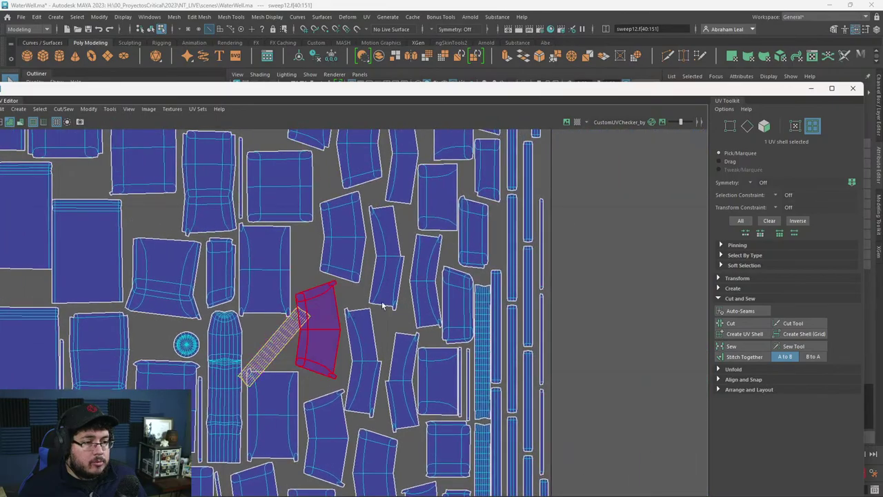
{"action": "scroll", "scroll_direction": "up", "scroll_amount": 3}
{"action": "scroll", "scroll_direction": "down", "scroll_amount": 3}
{"action": "scroll", "scroll_direction": "down", "scroll_amount": 3}
{"action": "scroll", "scroll_direction": "down", "scroll_amount": 3}
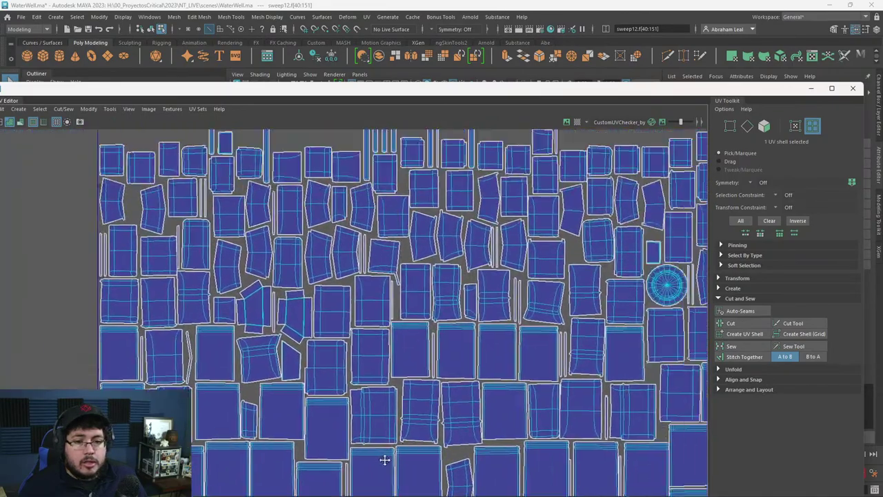
{"action": "scroll", "scroll_direction": "down", "scroll_amount": 3}
{"action": "scroll", "scroll_direction": "down", "scroll_amount": 3}
{"action": "scroll", "scroll_direction": "down", "scroll_amount": 3}
{"action": "scroll", "scroll_direction": "down", "scroll_amount": 3}
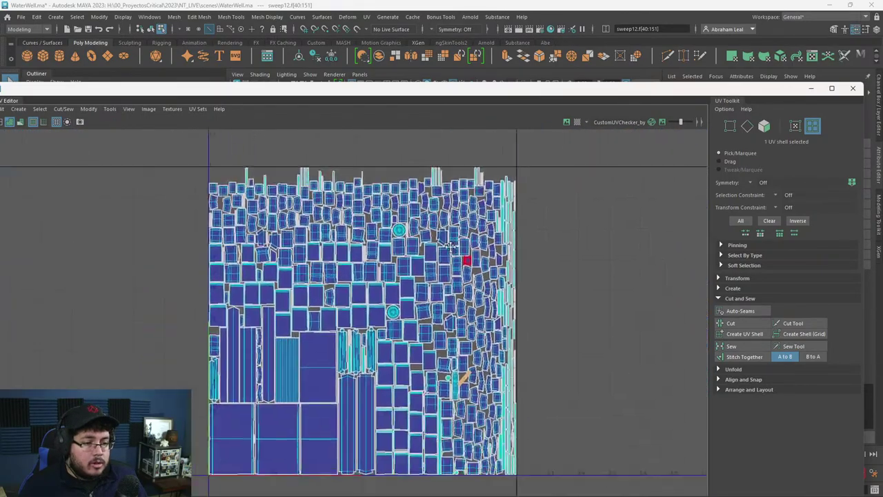
{"action": "scroll", "scroll_direction": "down", "scroll_amount": 3}
{"action": "left_click_drag", "start_coordinate": [443, 217], "coordinate": [425, 276]}
{"action": "left_click", "coordinate": [408, 338]}
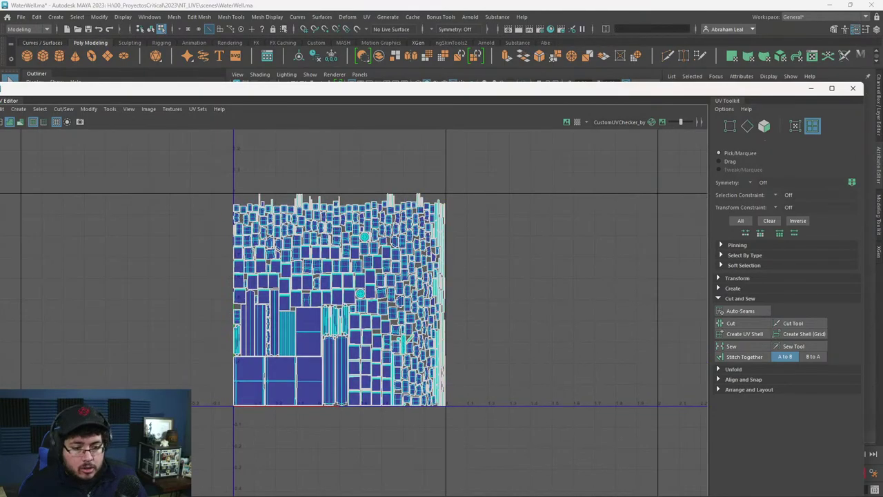
{"action": "left_click_drag", "start_coordinate": [585, 445], "coordinate": [584, 446]}
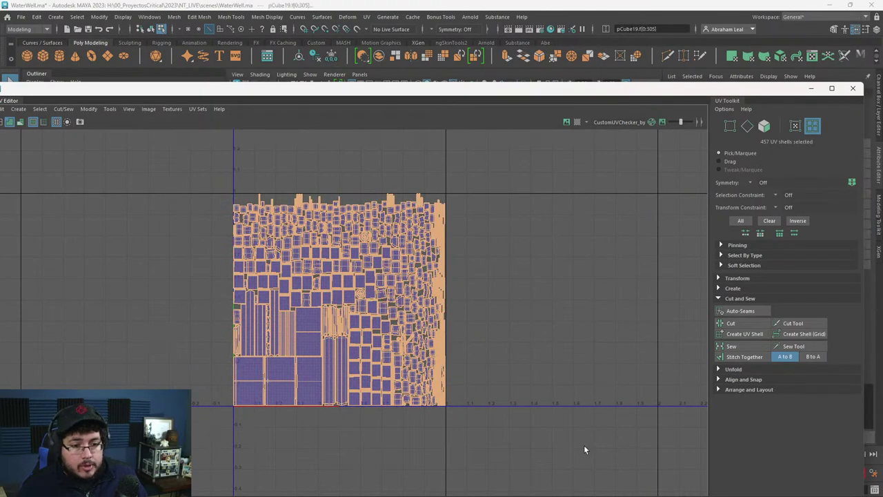
{"action": "left_click", "coordinate": [811, 88]}
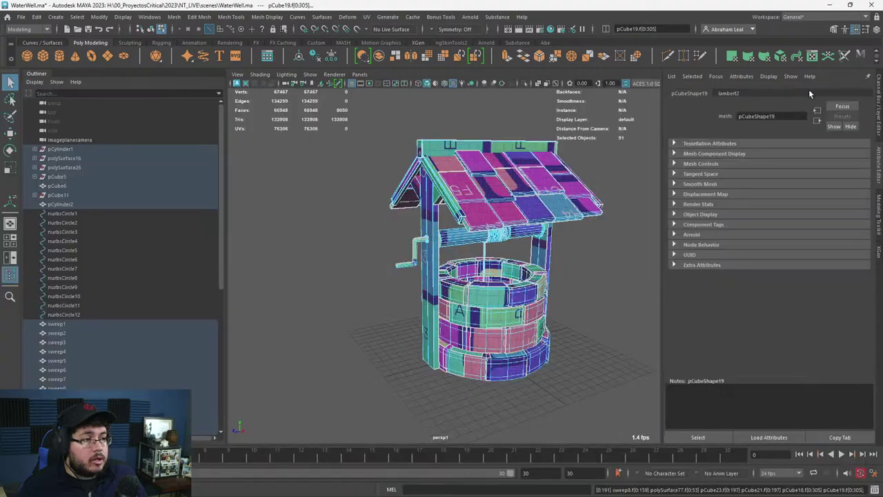
{"action": "left_click_drag", "start_coordinate": [603, 202], "coordinate": [517, 292]}
{"action": "left_click", "coordinate": [537, 295]}
{"action": "scroll", "scroll_direction": "up", "scroll_amount": 3}
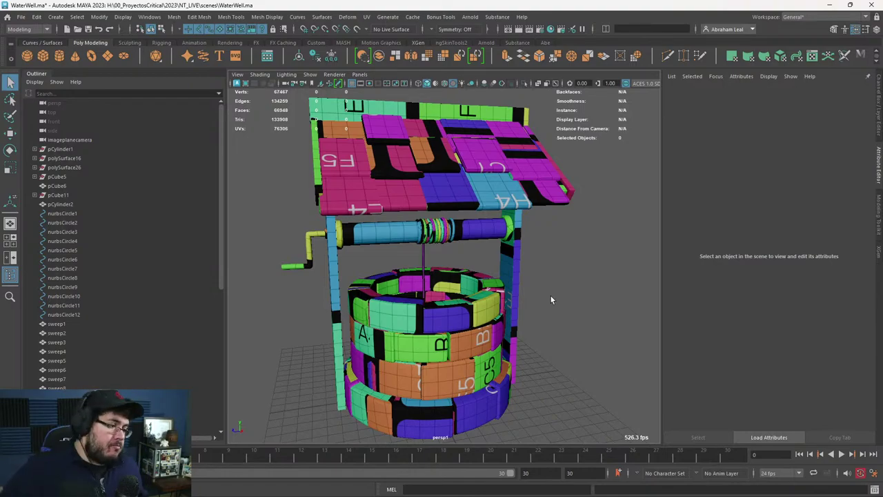
{"action": "left_click_drag", "start_coordinate": [430, 350], "coordinate": [452, 336]}
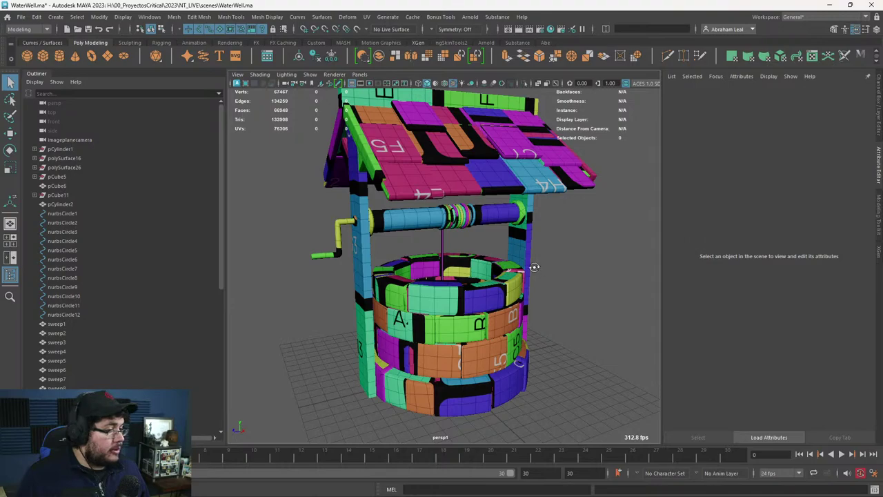
{"action": "left_click_drag", "start_coordinate": [531, 266], "coordinate": [514, 264]}
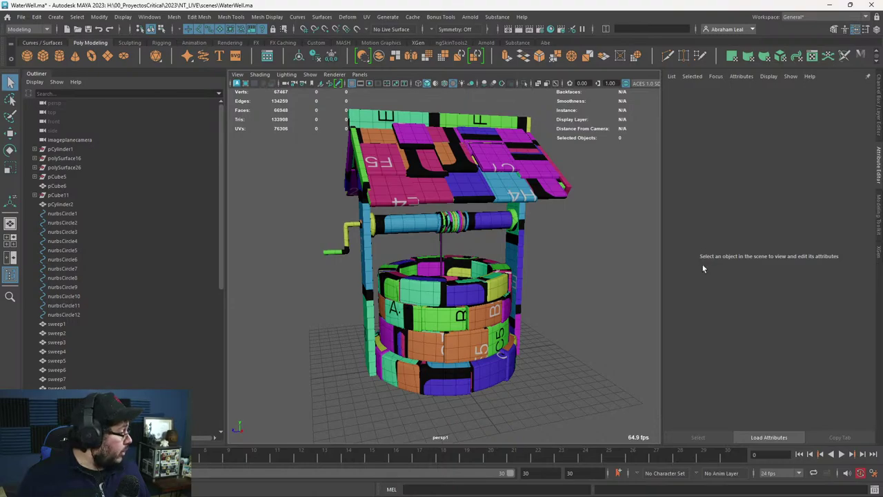
Orbit low and close around the checker-mapped well, frame it with F, and marquee-select all its parts.
{"action": "left_click_drag", "start_coordinate": [649, 276], "coordinate": [572, 268]}
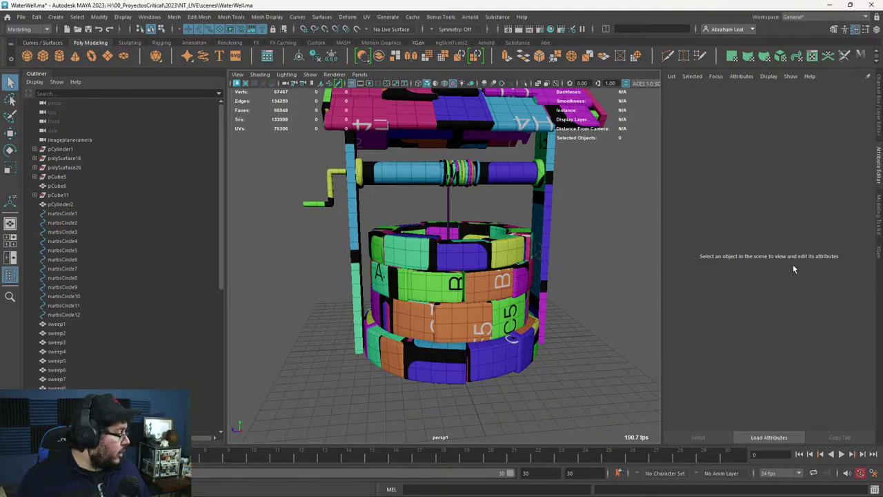
{"action": "left_click_drag", "start_coordinate": [607, 237], "coordinate": [526, 219]}
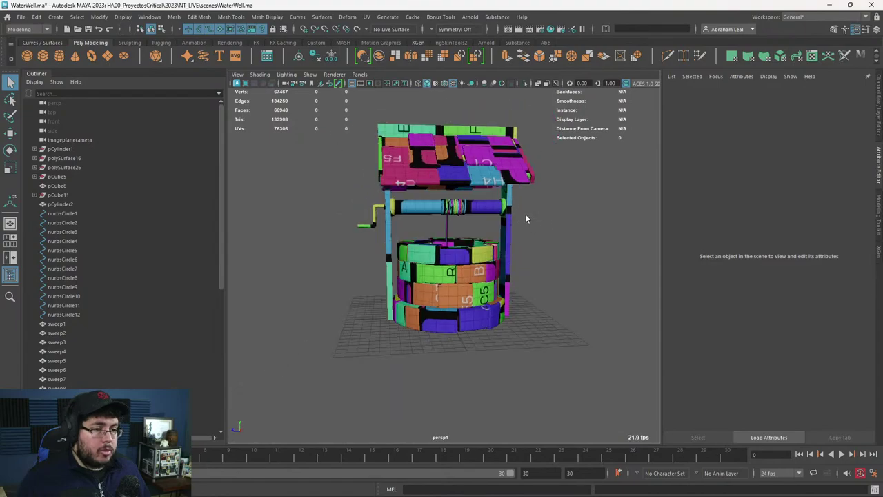
{"action": "left_click_drag", "start_coordinate": [525, 218], "coordinate": [605, 257]}
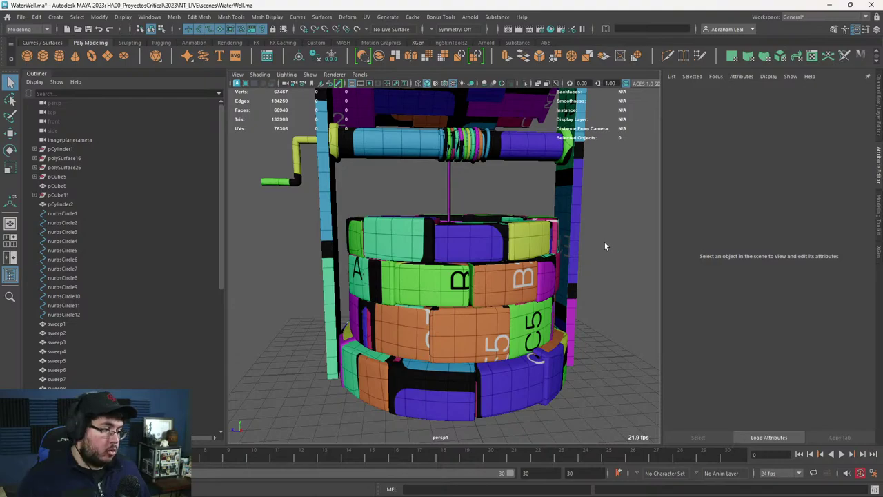
{"action": "key", "text": "f"}
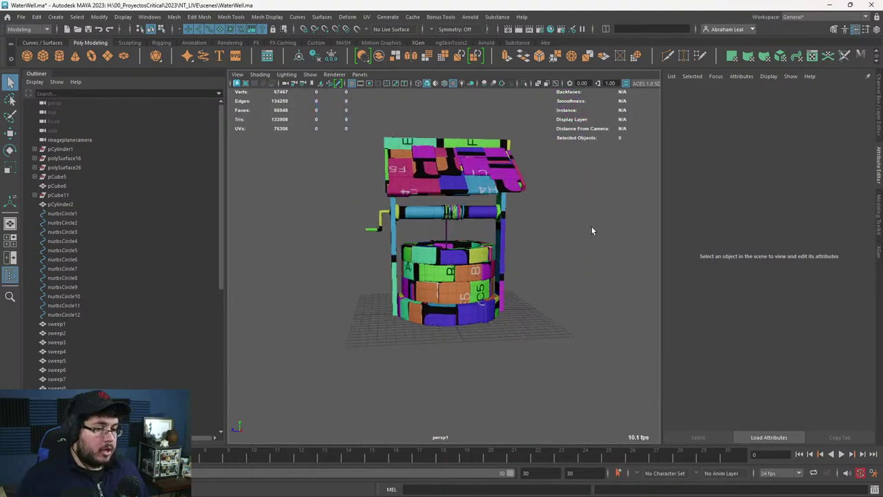
{"action": "left_click_drag", "start_coordinate": [581, 201], "coordinate": [278, 380]}
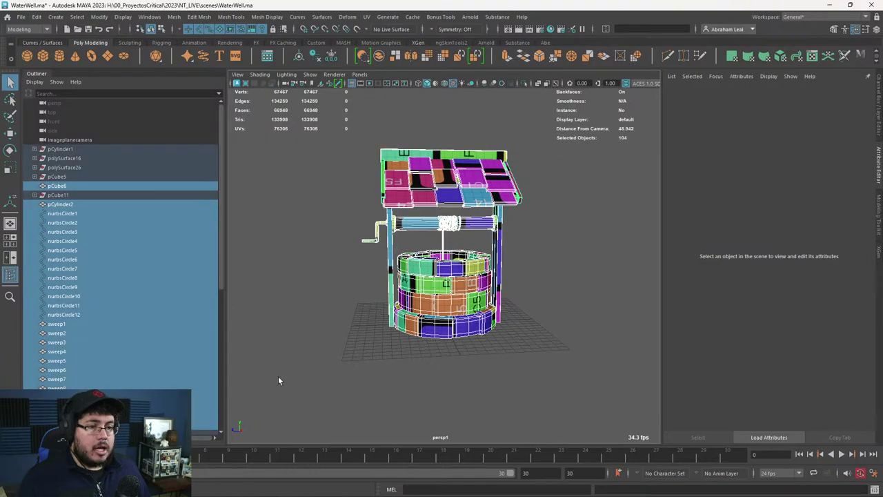
Combine the selected well parts into a single mesh and reselect it.
{"action": "left_click", "coordinate": [377, 57]}
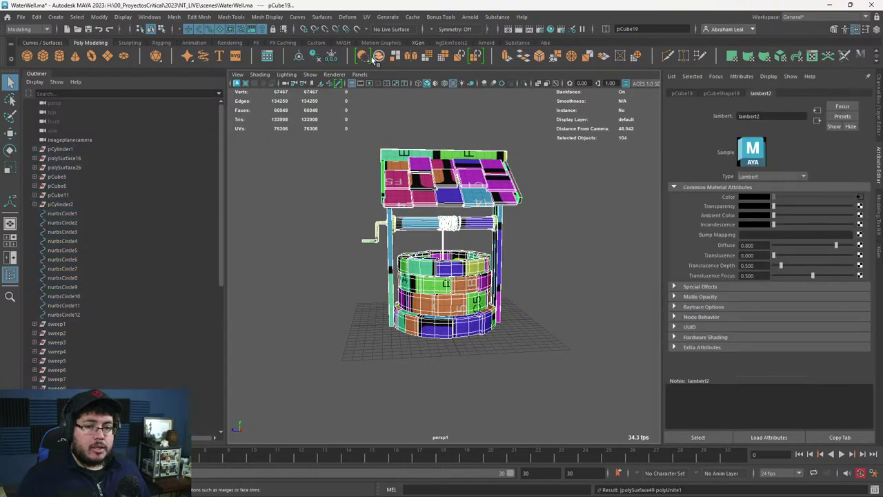
{"action": "key", "text": "f"}
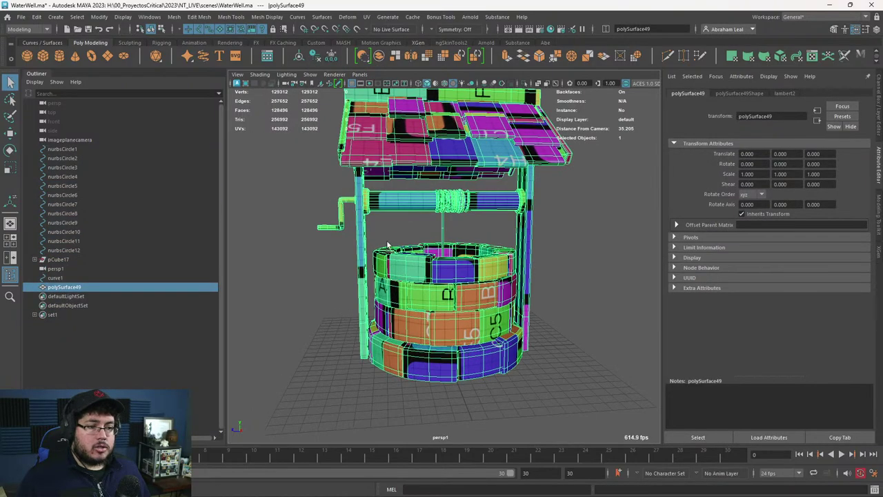
{"action": "left_click_drag", "start_coordinate": [452, 270], "coordinate": [501, 293]}
{"action": "left_click", "coordinate": [554, 292]}
{"action": "left_click", "coordinate": [424, 169]}
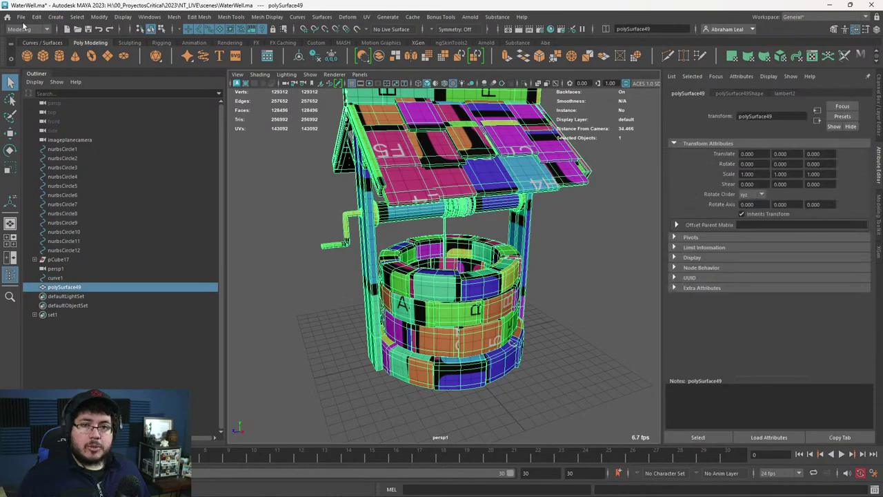
Through Export Selection, create a new WaterWell folder inside assets and open it.
{"action": "left_click", "coordinate": [21, 16]}
{"action": "left_click", "coordinate": [59, 148]}
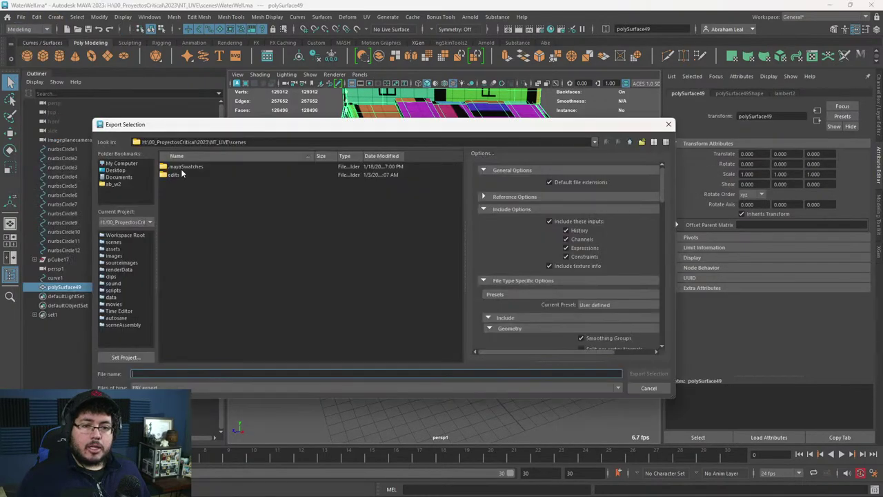
{"action": "left_click", "coordinate": [113, 249]}
{"action": "right_click", "coordinate": [229, 238]}
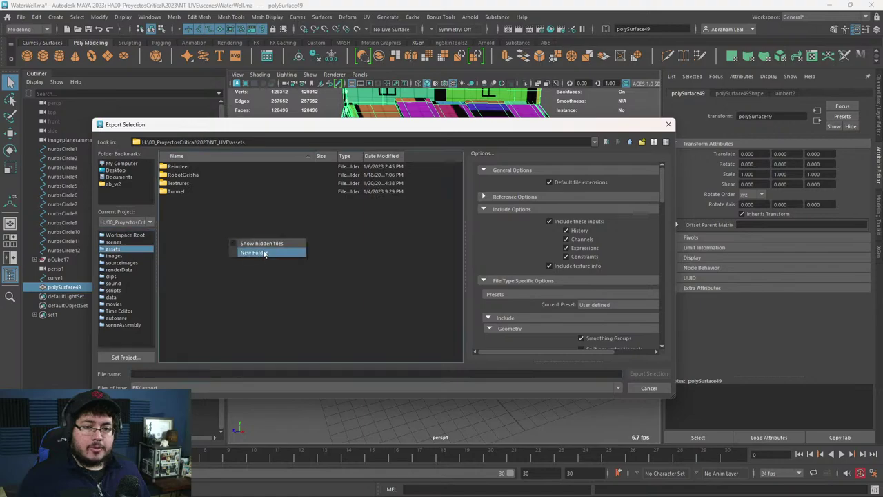
{"action": "left_click", "coordinate": [263, 252]}
{"action": "type", "text": "Wate"}
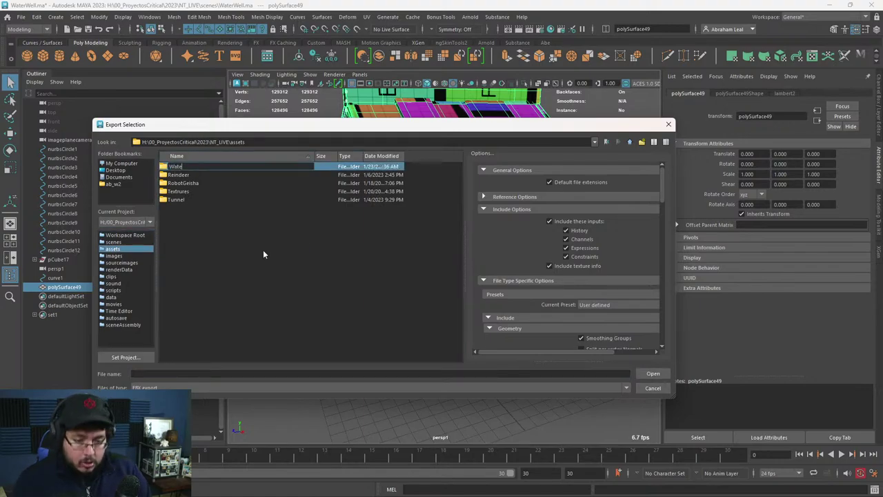
{"action": "type", "text": "rWell"}
{"action": "key", "text": "Return"}
{"action": "key", "text": "Return"}
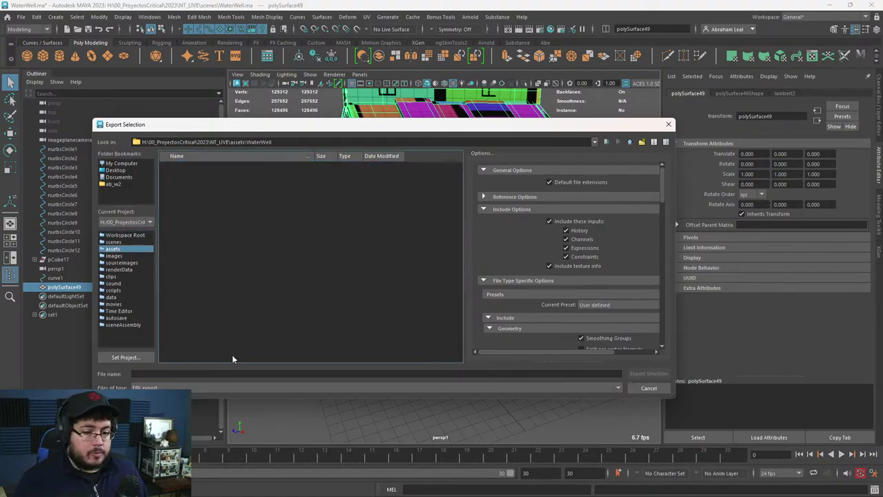
Export the combined mesh as WaterWell.fbx, then deselect it.
{"action": "left_click", "coordinate": [251, 375]}
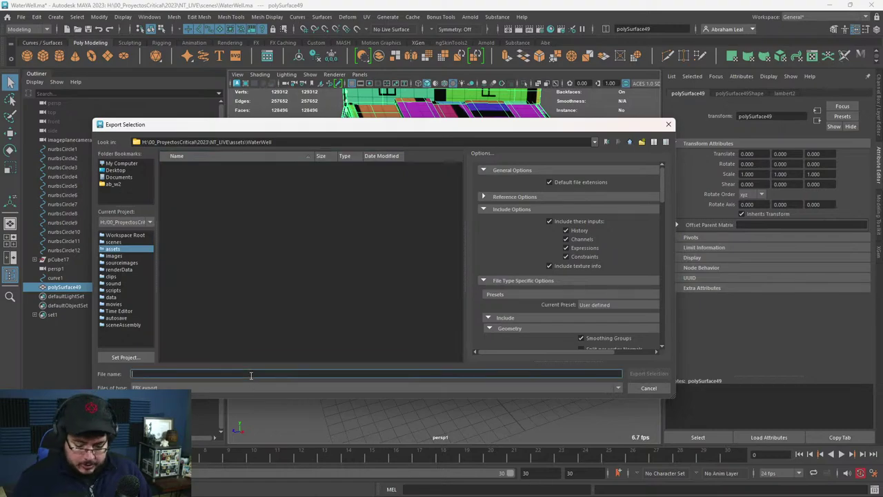
{"action": "type", "text": "Water"}
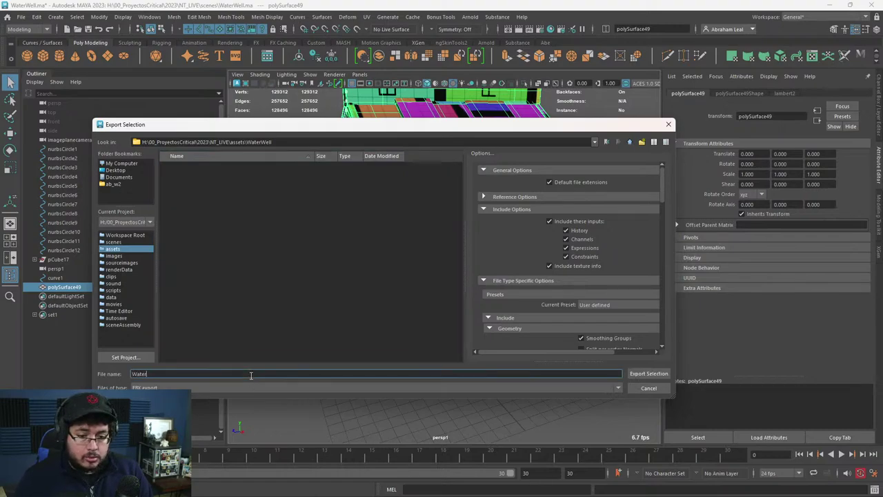
{"action": "type", "text": "ll"}
{"action": "key", "text": "Return"}
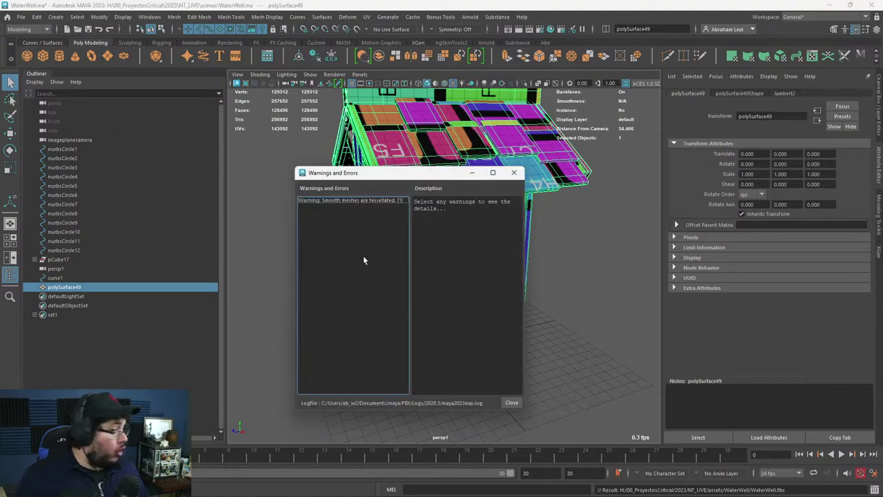
{"action": "left_click", "coordinate": [582, 234]}
{"action": "left_click", "coordinate": [513, 173]}
{"action": "key", "text": "f"}
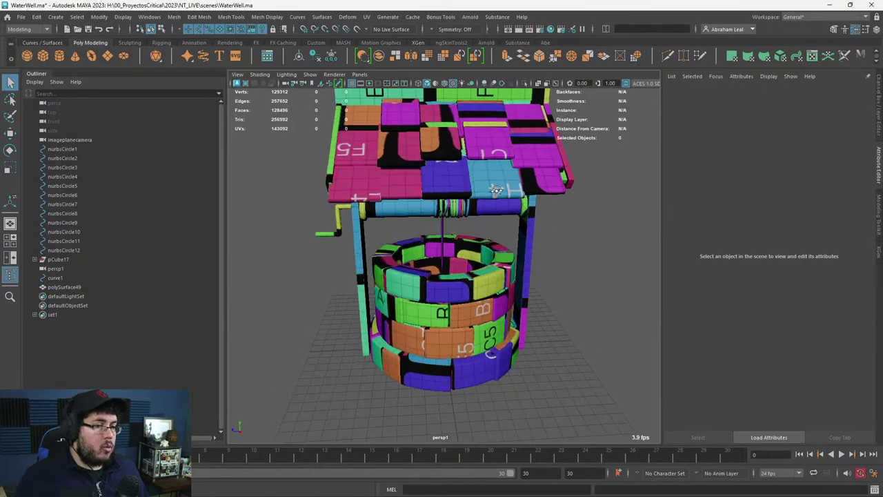
{"action": "scroll", "scroll_direction": "up", "scroll_amount": 3}
{"action": "left_click_drag", "start_coordinate": [471, 256], "coordinate": [414, 224]}
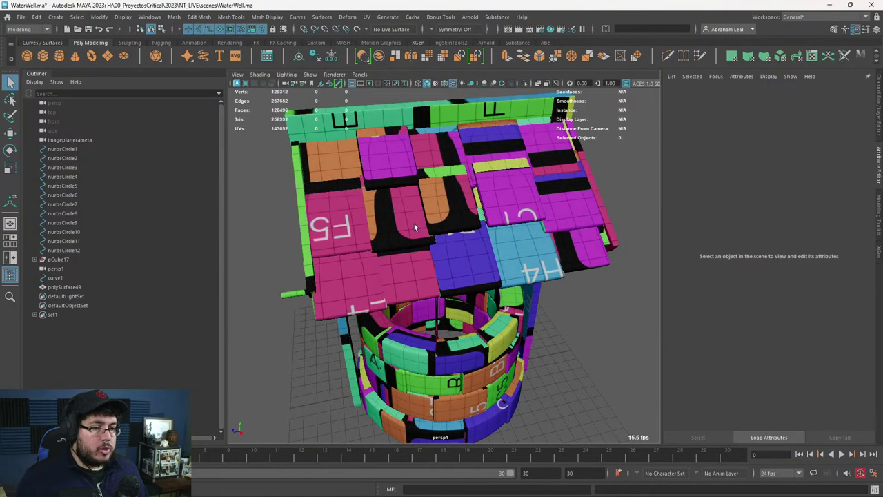
{"action": "scroll", "scroll_direction": "up", "scroll_amount": 3}
{"action": "scroll", "scroll_direction": "down", "scroll_amount": 3}
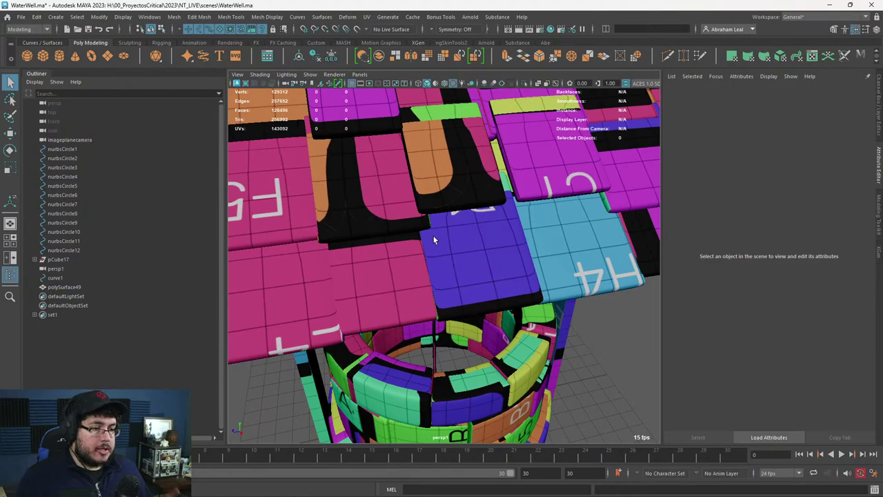
{"action": "left_click_drag", "start_coordinate": [434, 239], "coordinate": [352, 204]}
{"action": "scroll", "scroll_direction": "down", "scroll_amount": 3}
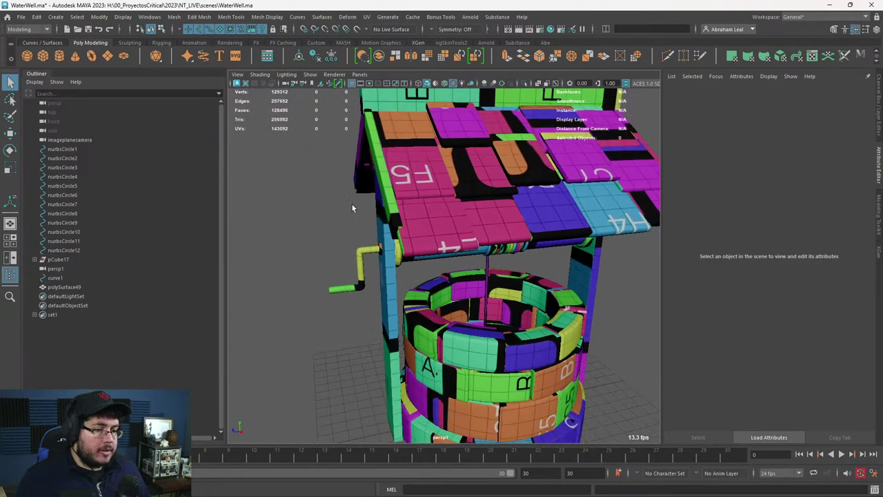
{"action": "scroll", "scroll_direction": "up", "scroll_amount": 3}
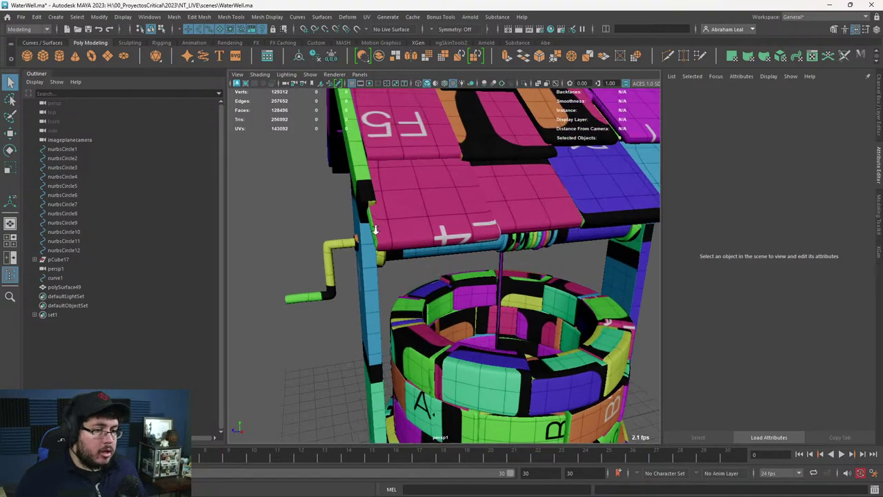
{"action": "scroll", "scroll_direction": "up", "scroll_amount": 3}
{"action": "left_click_drag", "start_coordinate": [407, 251], "coordinate": [462, 255]}
{"action": "scroll", "scroll_direction": "up", "scroll_amount": 3}
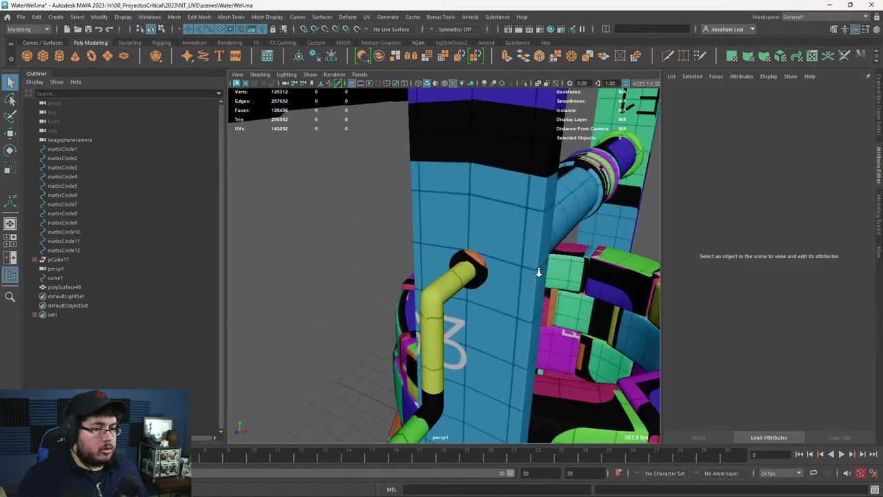
{"action": "scroll", "scroll_direction": "down", "scroll_amount": 3}
{"action": "left_click_drag", "start_coordinate": [539, 272], "coordinate": [495, 292]}
{"action": "scroll", "scroll_direction": "down", "scroll_amount": 3}
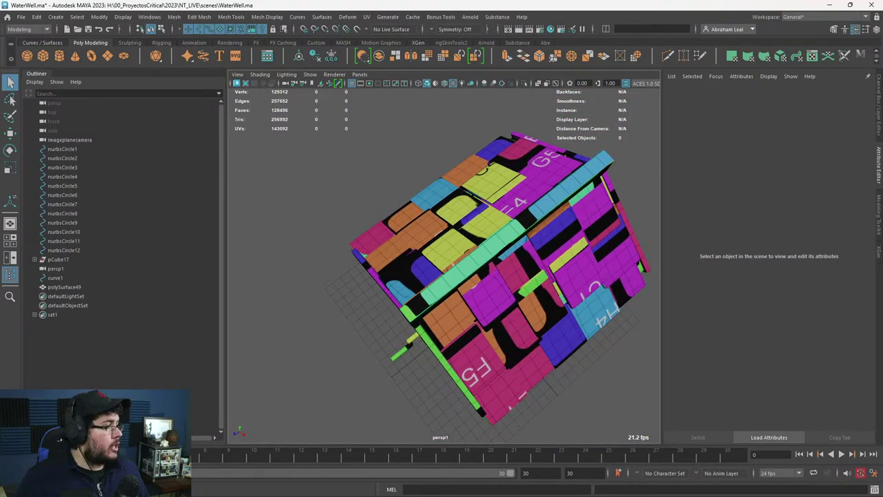
Search the web for 'custom uv checker' and open the UV Checker Map Maker site.
{"action": "key", "text": "alt+Tab"}
{"action": "left_click", "coordinate": [516, 22]}
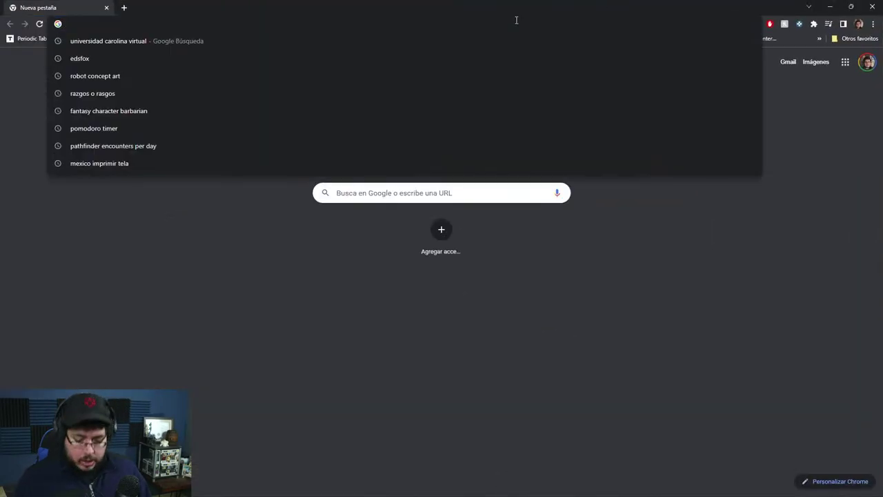
{"action": "type", "text": "custom uv chekce"}
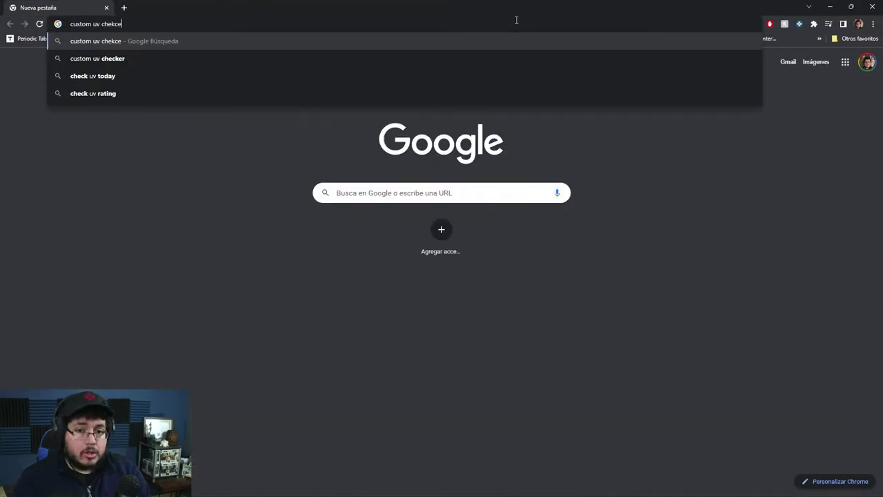
{"action": "key", "text": "Return"}
{"action": "left_click", "coordinate": [241, 186]}
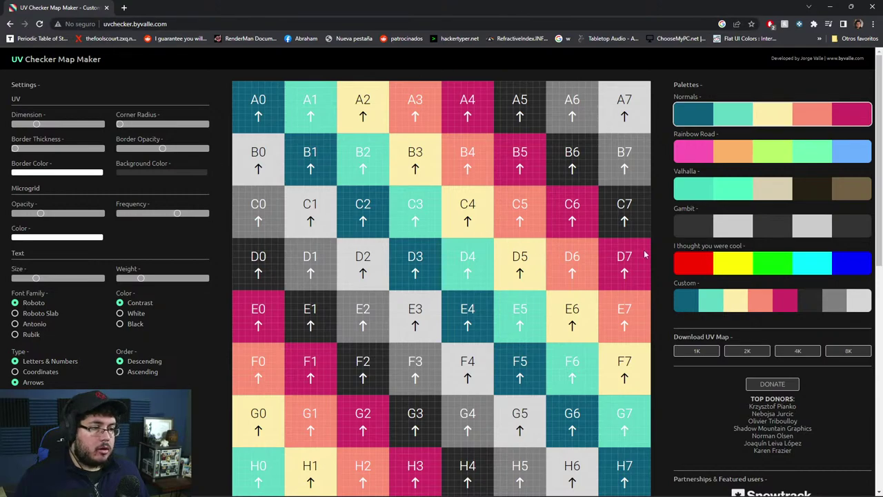
Browse the site's Presets & Favourites, return to the main map, then switch back to Maya.
{"action": "scroll", "scroll_direction": "down", "scroll_amount": 3}
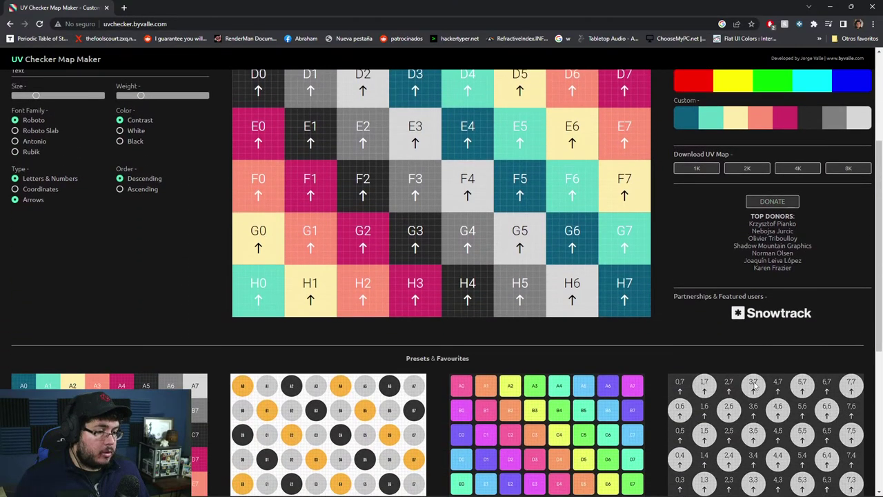
{"action": "scroll", "scroll_direction": "down", "scroll_amount": 3}
{"action": "scroll", "scroll_direction": "down", "scroll_amount": 3}
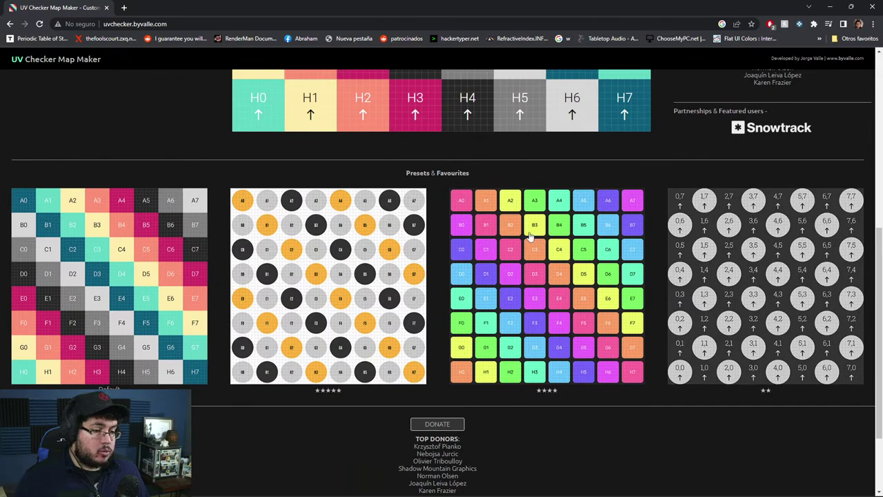
{"action": "left_click", "coordinate": [509, 287]}
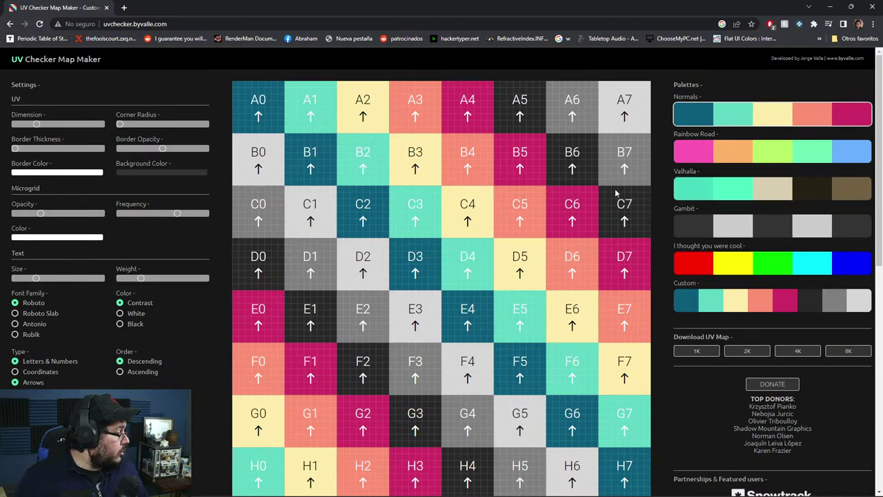
{"action": "left_click", "coordinate": [808, 7]}
Select polySurface49 and orbit around it, toggling smooth preview on (3) and off (1).
{"action": "left_click", "coordinate": [483, 276]}
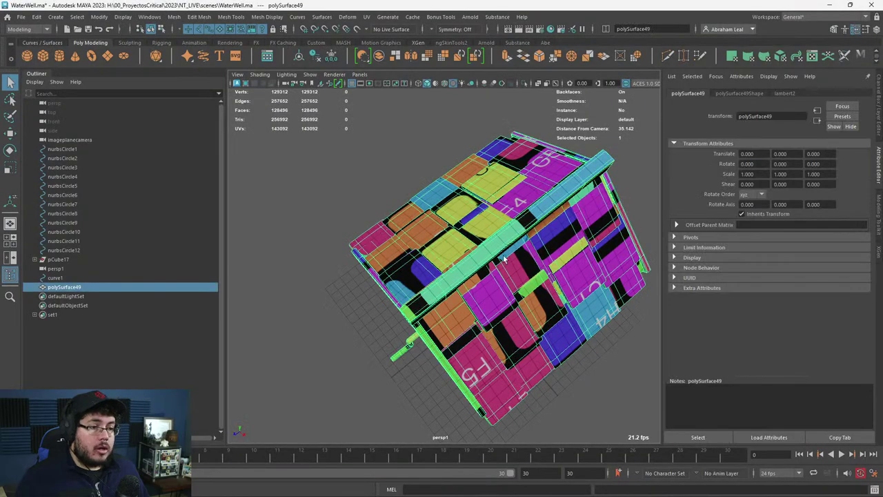
{"action": "left_click_drag", "start_coordinate": [483, 276], "coordinate": [386, 231]}
{"action": "key", "text": "1"}
{"action": "scroll", "scroll_direction": "up", "scroll_amount": 3}
{"action": "left_click_drag", "start_coordinate": [361, 227], "coordinate": [286, 167]}
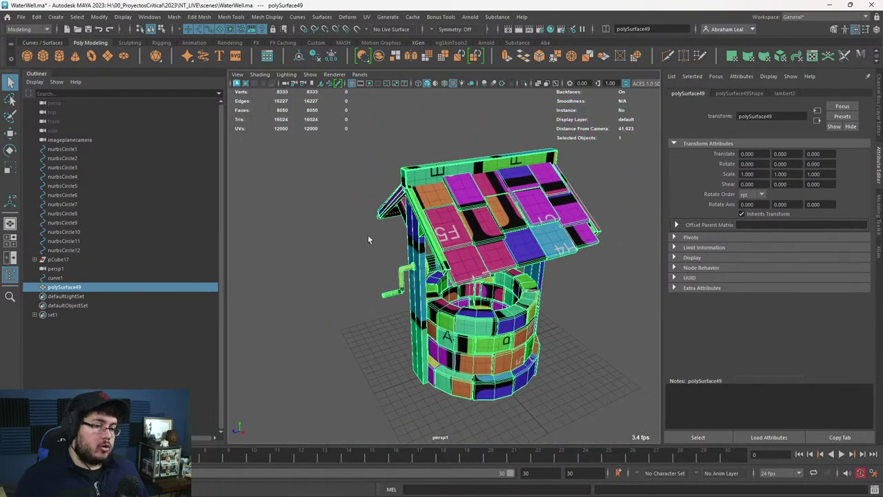
{"action": "left_click_drag", "start_coordinate": [498, 261], "coordinate": [580, 303]}
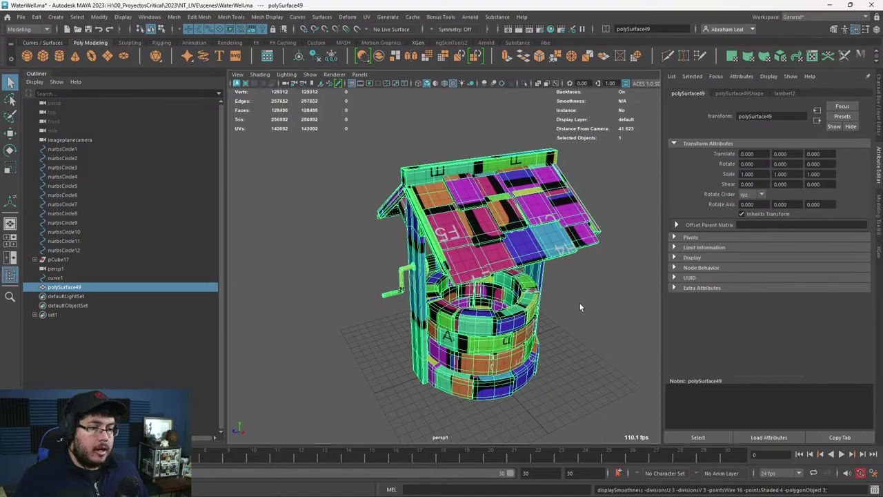
{"action": "key", "text": "3"}
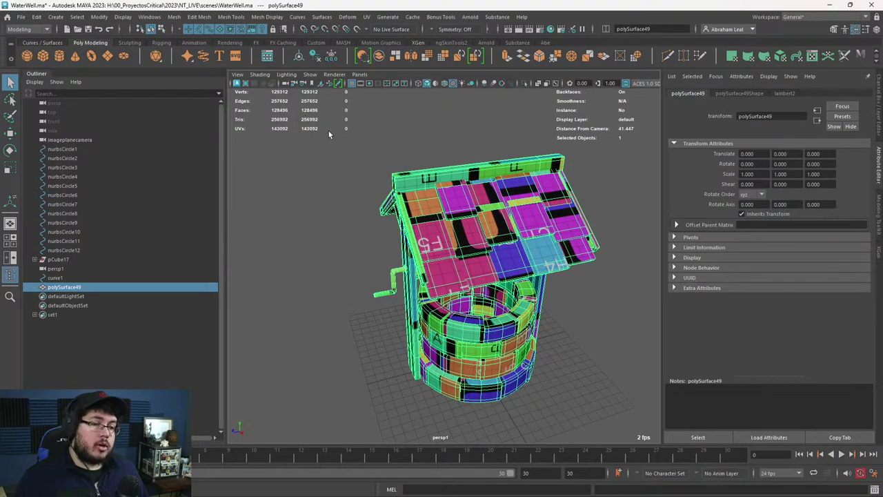
{"action": "key", "text": "1"}
{"action": "left_click_drag", "start_coordinate": [378, 145], "coordinate": [347, 230]}
{"action": "left_click", "coordinate": [347, 230]}
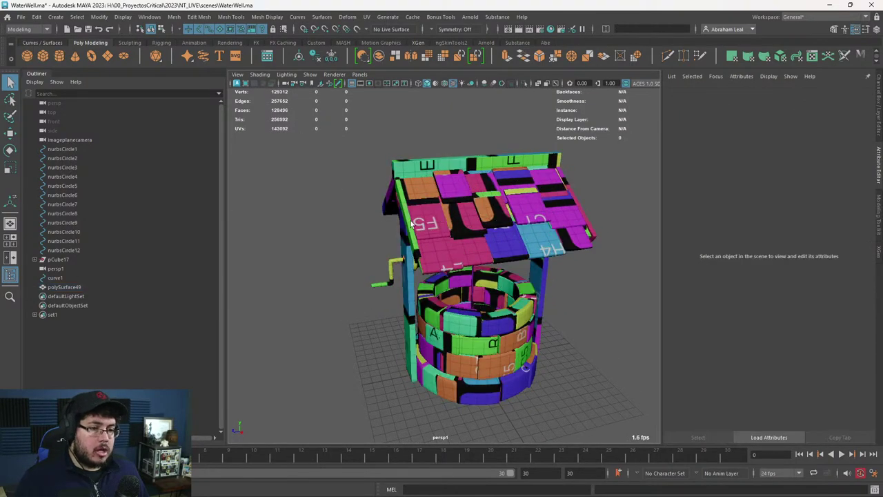
{"action": "left_click", "coordinate": [470, 294]}
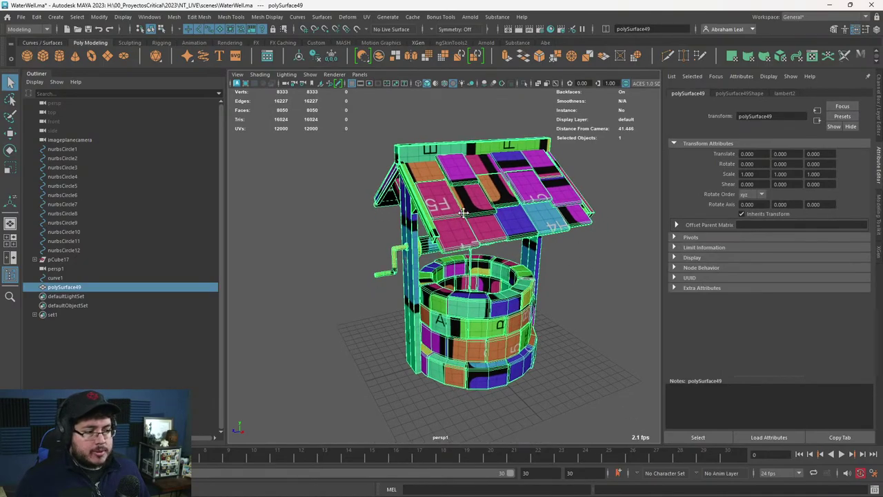
{"action": "left_click_drag", "start_coordinate": [446, 256], "coordinate": [452, 276]}
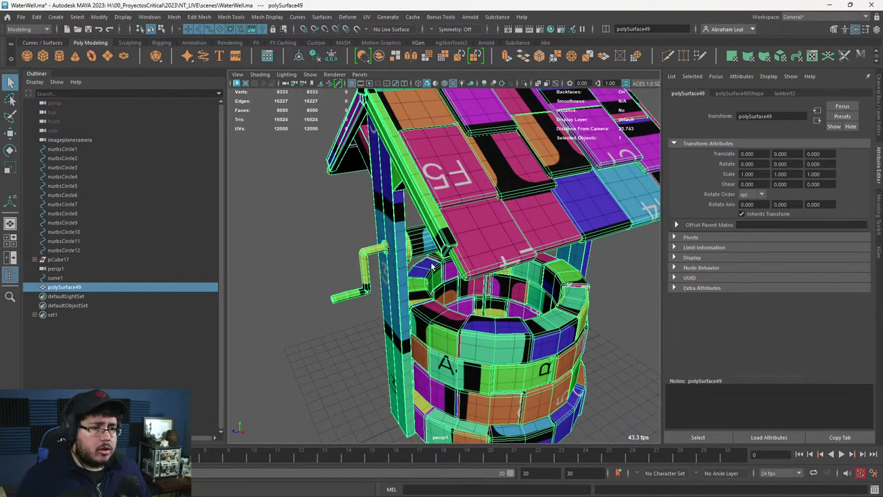
Frame the well with F, compare smooth preview on and off, then pull back.
{"action": "left_click", "coordinate": [287, 237]}
{"action": "left_click", "coordinate": [537, 233]}
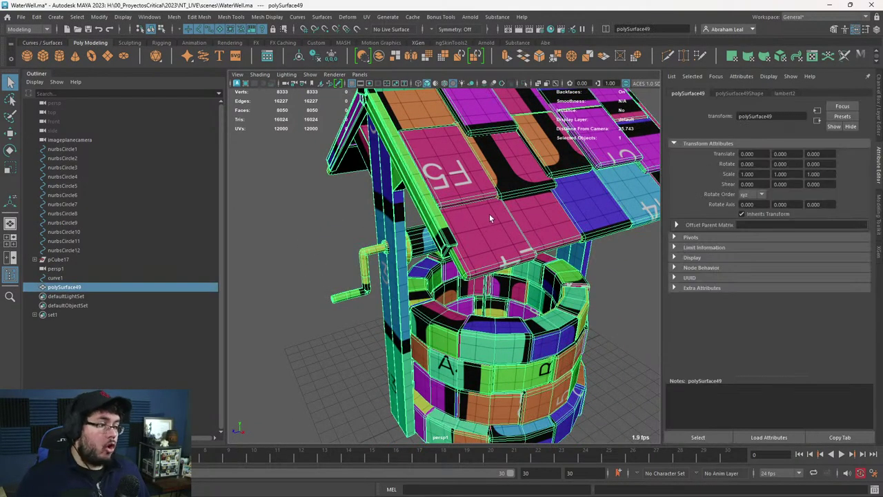
{"action": "key", "text": "f"}
{"action": "key", "text": "3"}
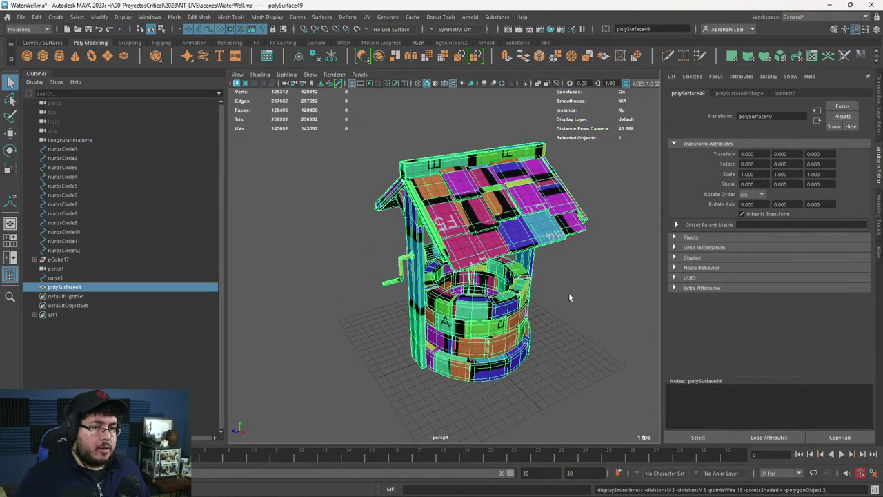
{"action": "key", "text": "1"}
{"action": "scroll", "scroll_direction": "up", "scroll_amount": 3}
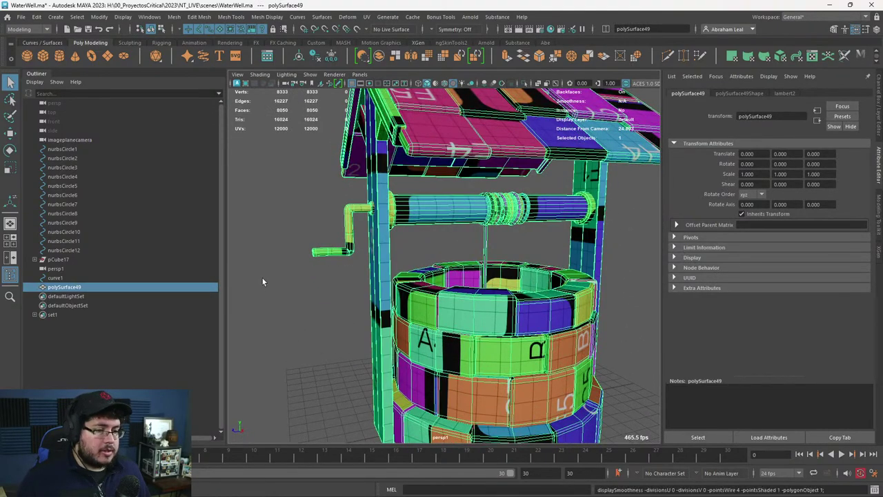
{"action": "left_click", "coordinate": [262, 281]}
{"action": "left_click_drag", "start_coordinate": [265, 283], "coordinate": [530, 213]}
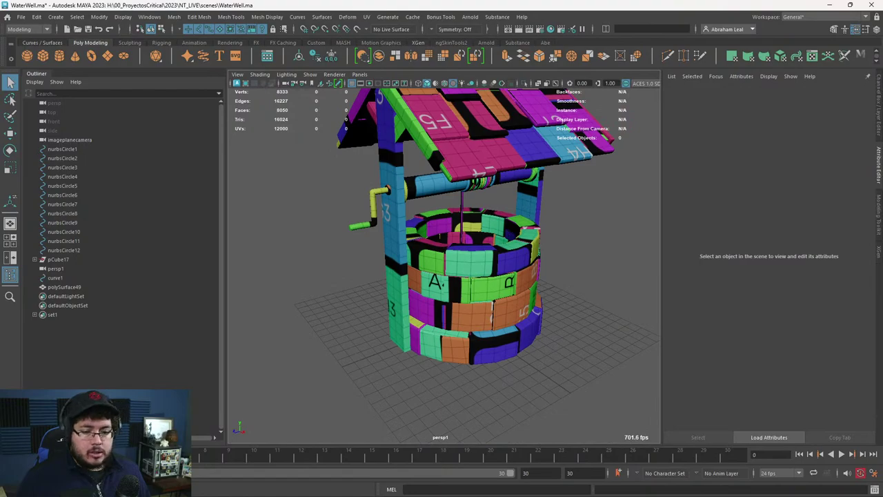
Launch Substance 3D Painter from the system app search.
{"action": "key", "text": "super"}
{"action": "type", "text": "sub"}
{"action": "key", "text": "Return"}
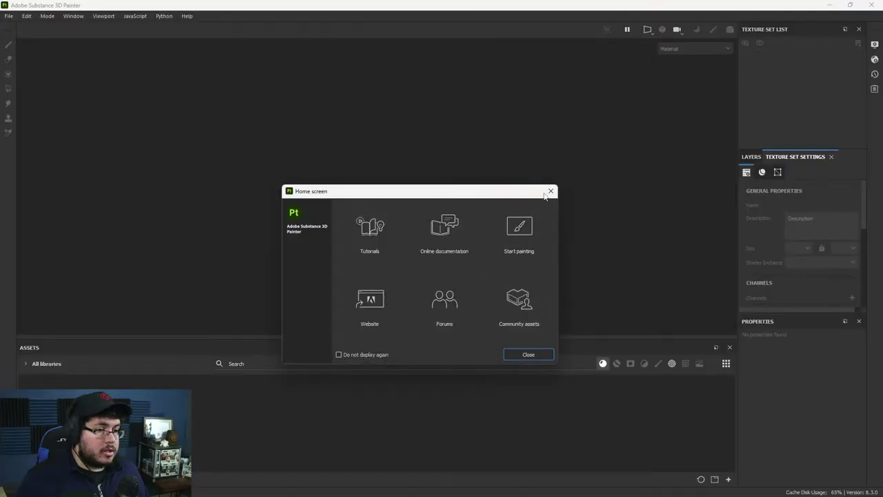
Close the Painter Home screen and dismiss the Windows Start menu.
{"action": "left_click", "coordinate": [550, 193]}
{"action": "key", "text": "super"}
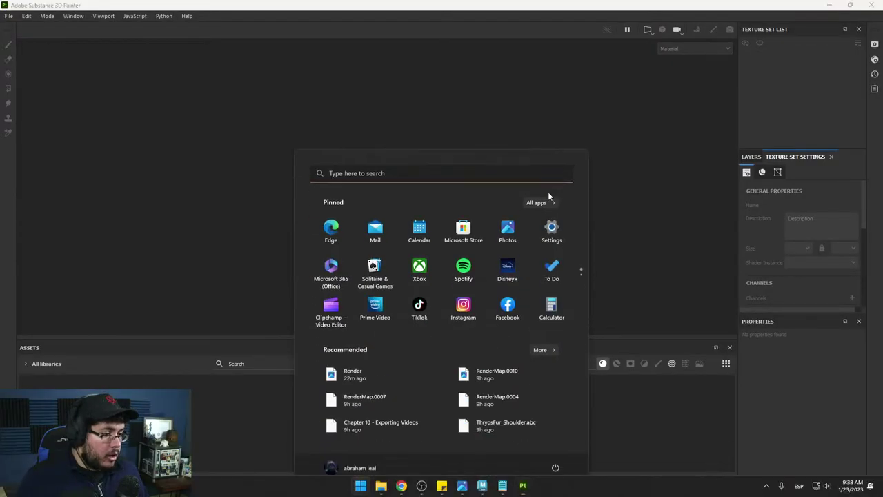
{"action": "left_click", "coordinate": [670, 230]}
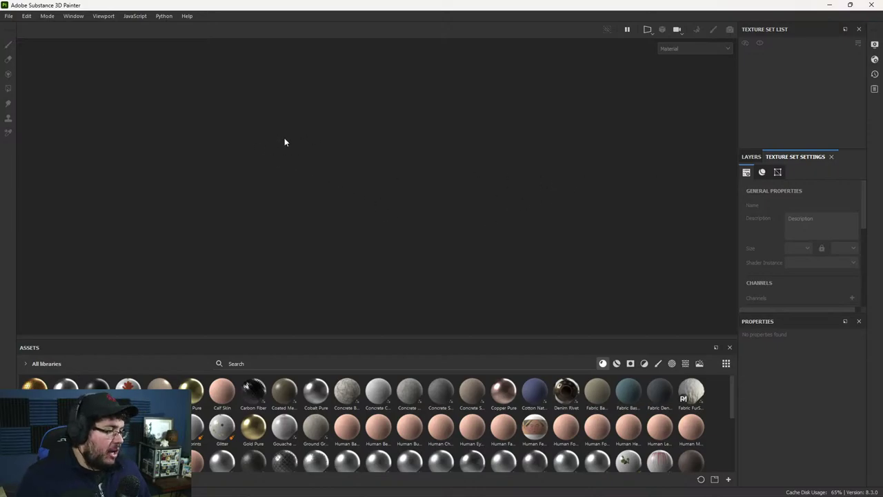
Start a new project and pick NT_LIVE/assets/WaterWell/WaterWell.fbx as its mesh.
{"action": "left_click", "coordinate": [9, 16]}
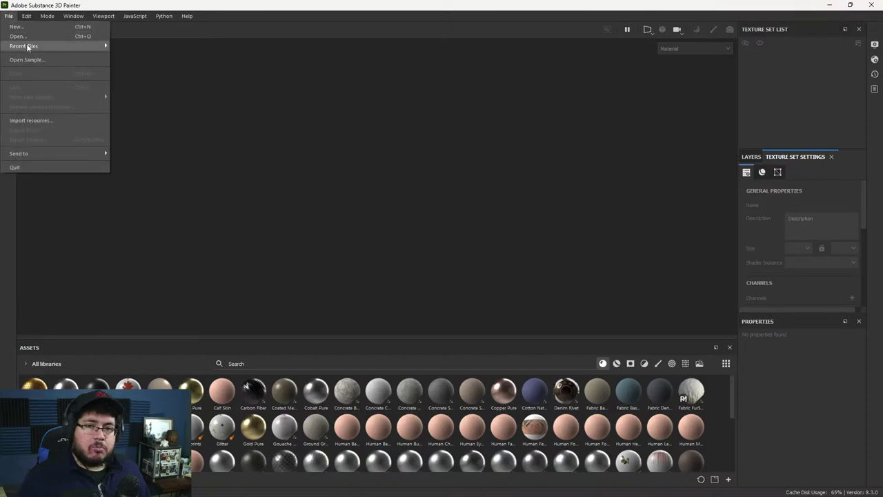
{"action": "left_click", "coordinate": [21, 26]}
{"action": "left_click", "coordinate": [533, 147]}
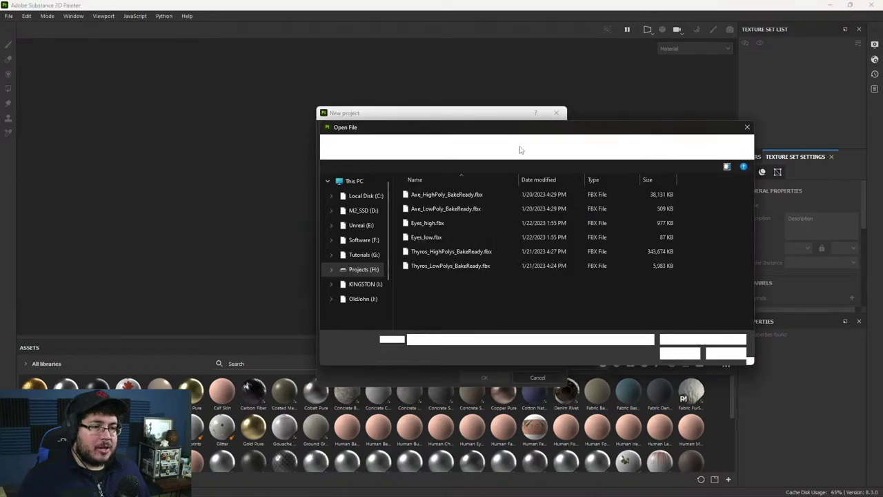
{"action": "left_click", "coordinate": [410, 146]}
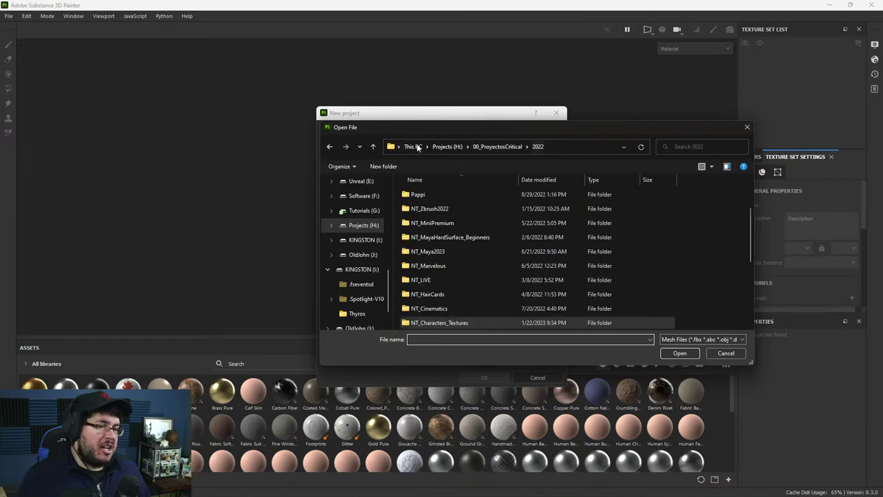
{"action": "left_click", "coordinate": [498, 146]}
{"action": "double_click", "coordinate": [433, 237]}
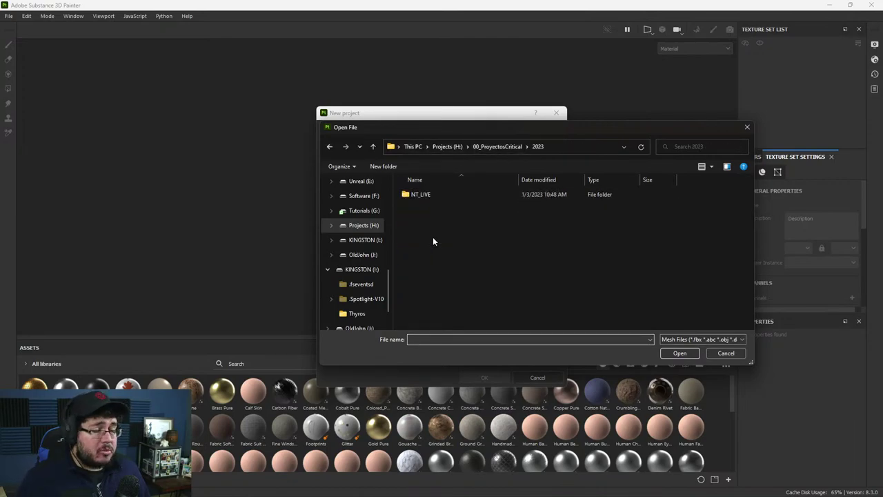
{"action": "double_click", "coordinate": [426, 196]}
{"action": "mouse_move", "coordinate": [419, 223]}
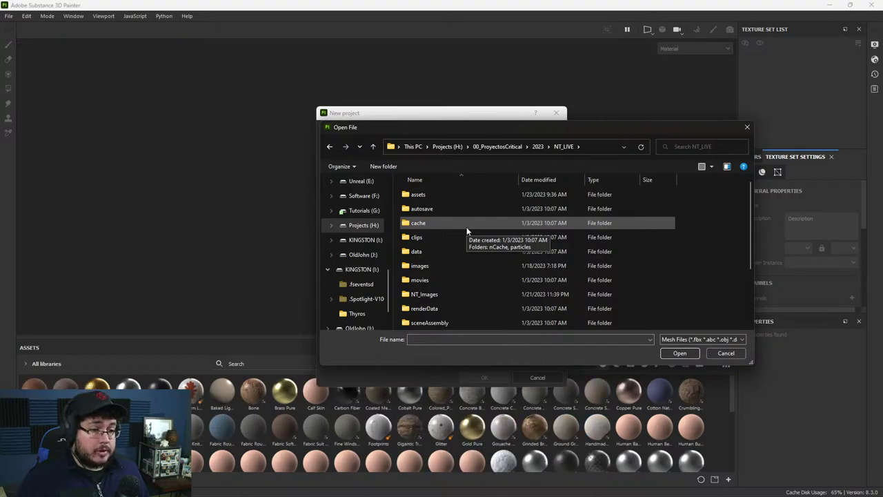
{"action": "double_click", "coordinate": [466, 194]}
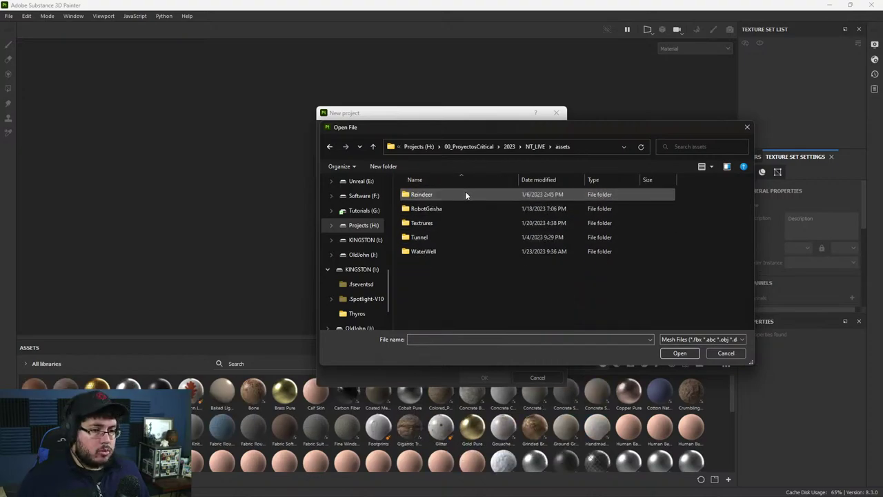
{"action": "double_click", "coordinate": [449, 252]}
{"action": "double_click", "coordinate": [433, 200]}
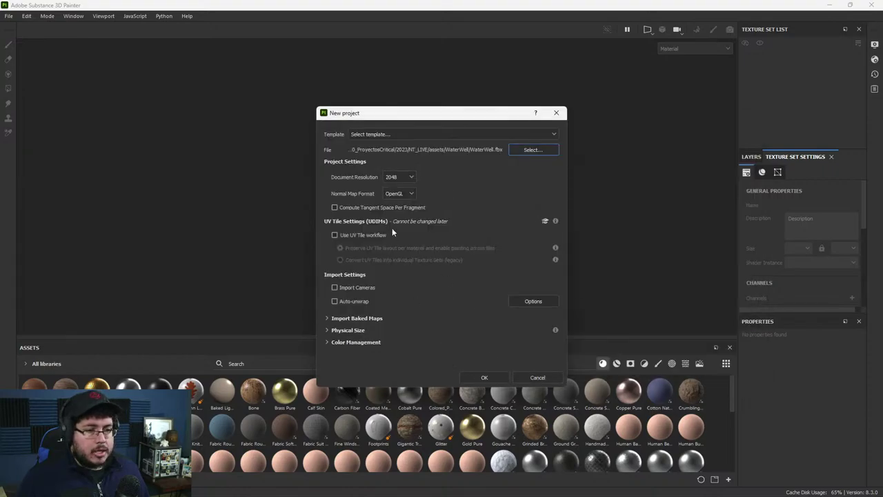
Set the document resolution to 4096 and create the project.
{"action": "left_click", "coordinate": [407, 177]}
{"action": "left_click", "coordinate": [391, 237]}
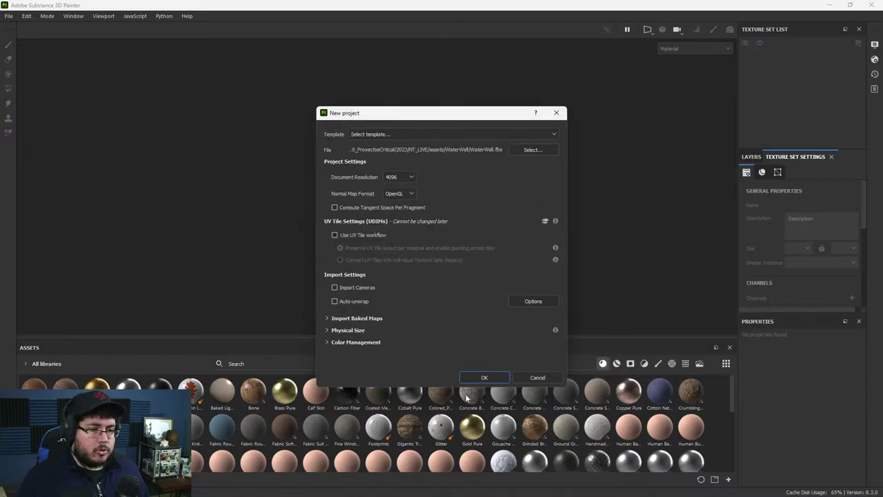
{"action": "left_click", "coordinate": [471, 379]}
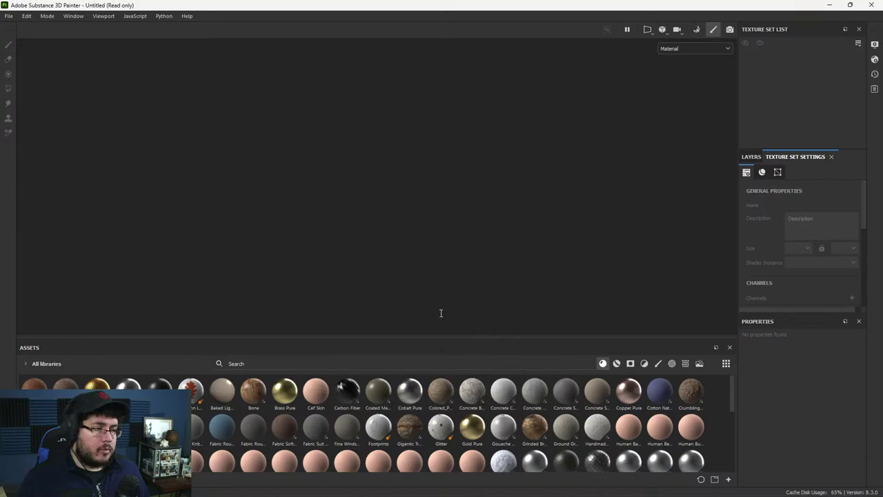
Check the version in the About window, then enter Baking mode for the lambert2 mesh maps.
{"action": "left_click_drag", "start_coordinate": [445, 279], "coordinate": [462, 273]}
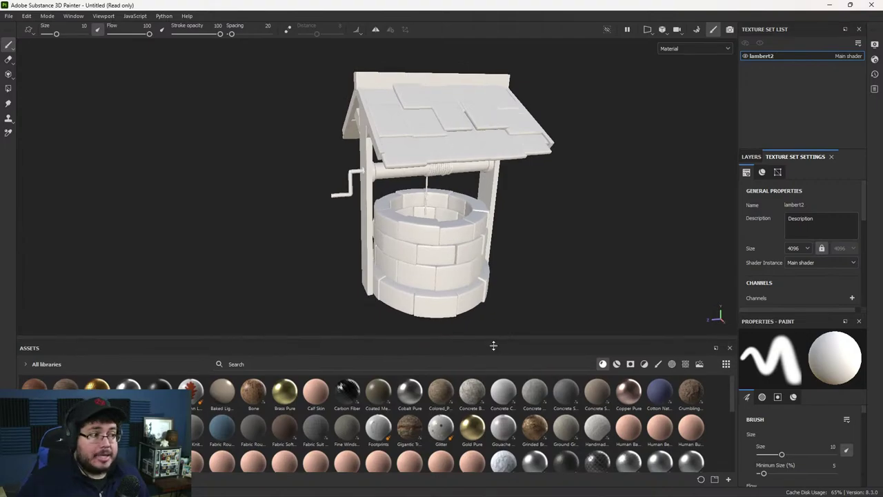
{"action": "left_click_drag", "start_coordinate": [492, 339], "coordinate": [493, 385]}
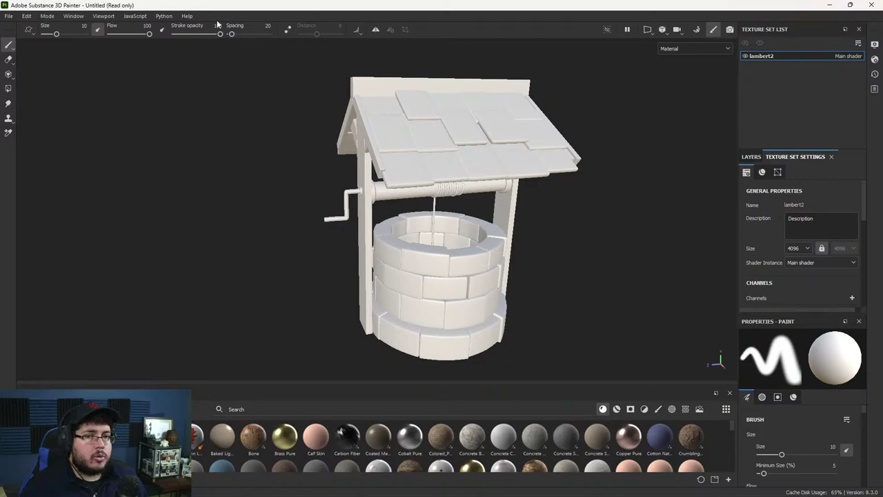
{"action": "left_click", "coordinate": [187, 16]}
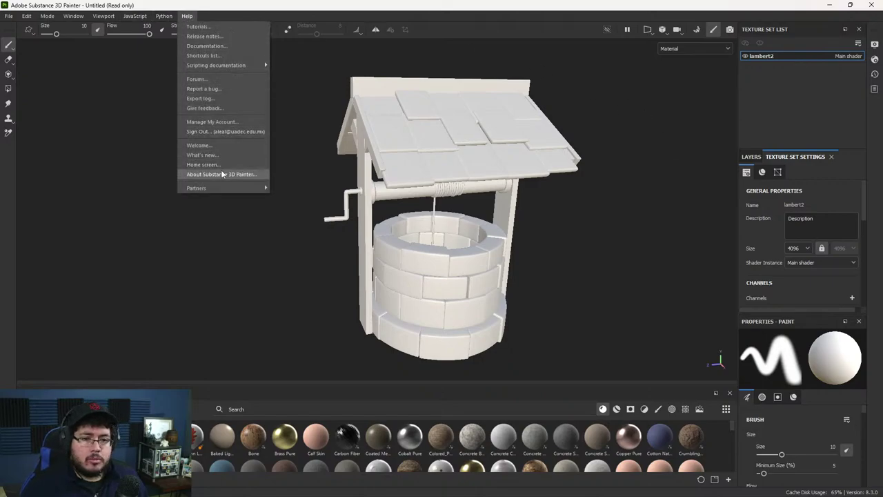
{"action": "left_click", "coordinate": [215, 176]}
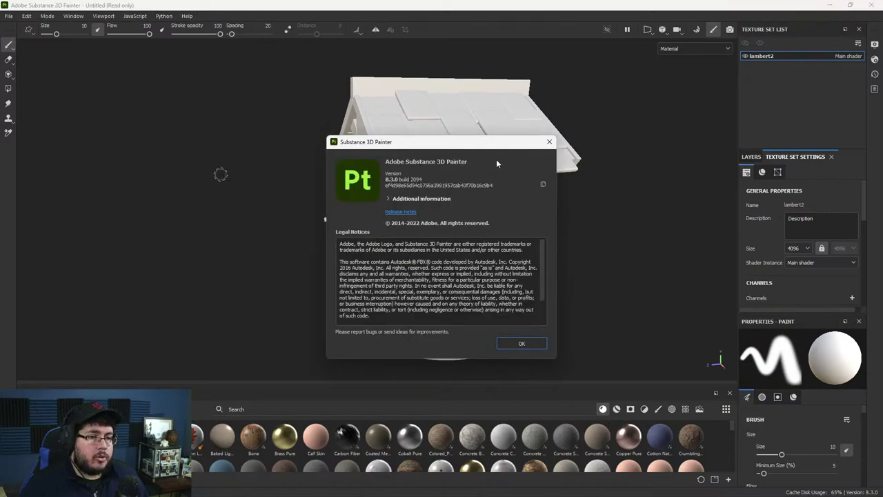
{"action": "left_click", "coordinate": [549, 142]}
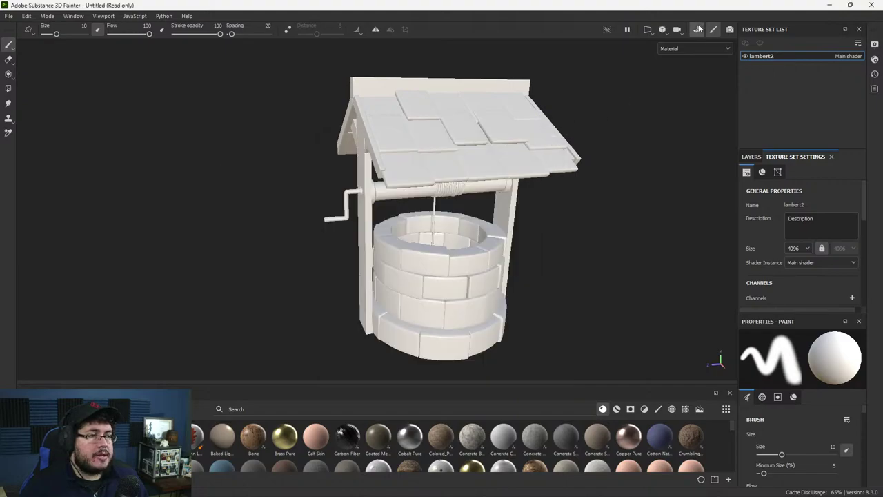
{"action": "left_click", "coordinate": [698, 29]}
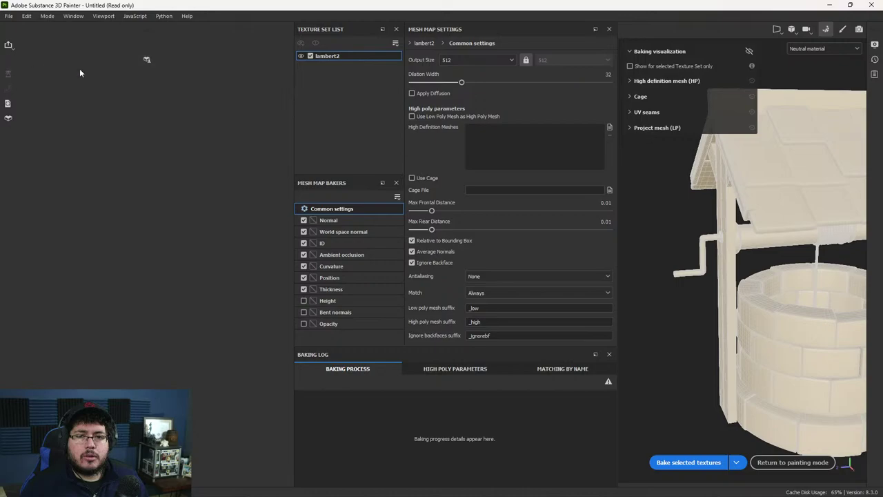
Hide the Plugins toolbar via Window > Toolbars.
{"action": "left_click", "coordinate": [101, 16]}
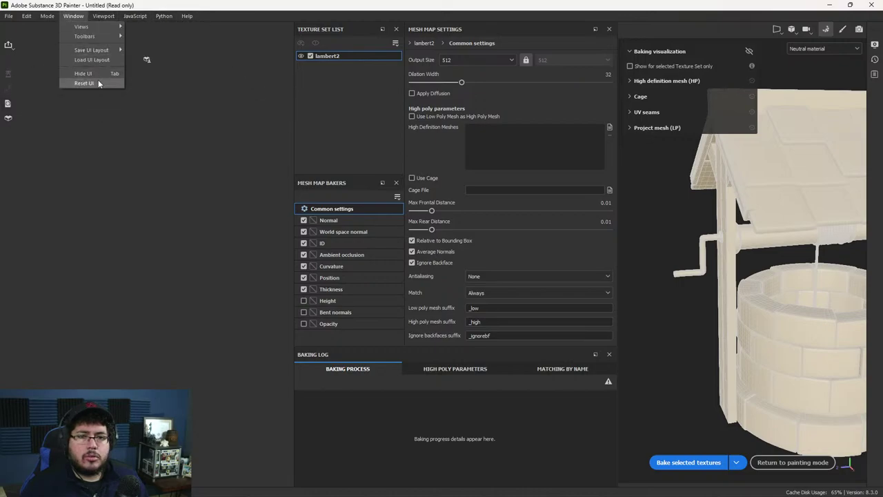
{"action": "left_click", "coordinate": [98, 81]}
{"action": "left_click", "coordinate": [69, 17]}
{"action": "mouse_move", "coordinate": [84, 36]}
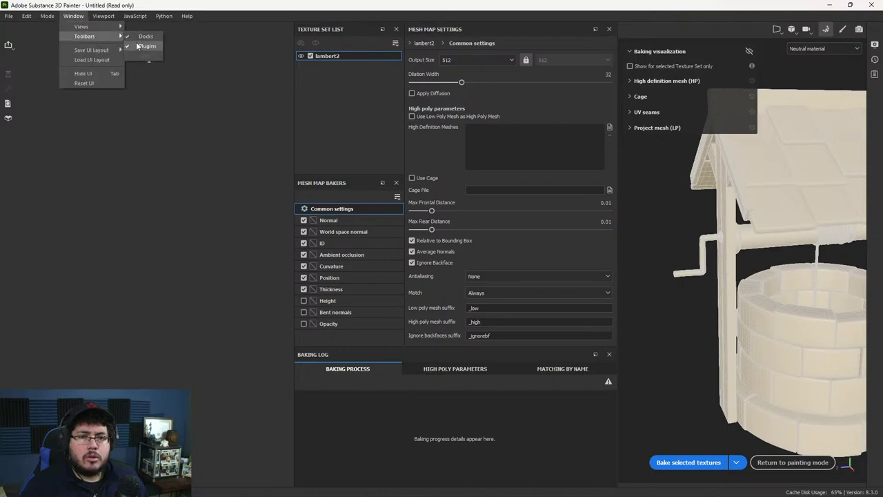
{"action": "left_click", "coordinate": [138, 46]}
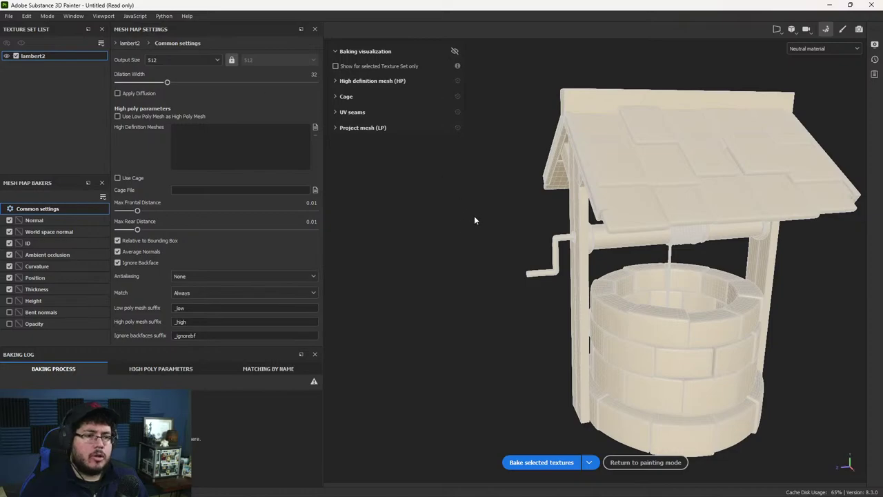
Resize the Mesh Map Settings panel and orbit to view the well's top and opening.
{"action": "left_click_drag", "start_coordinate": [322, 186], "coordinate": [183, 187]}
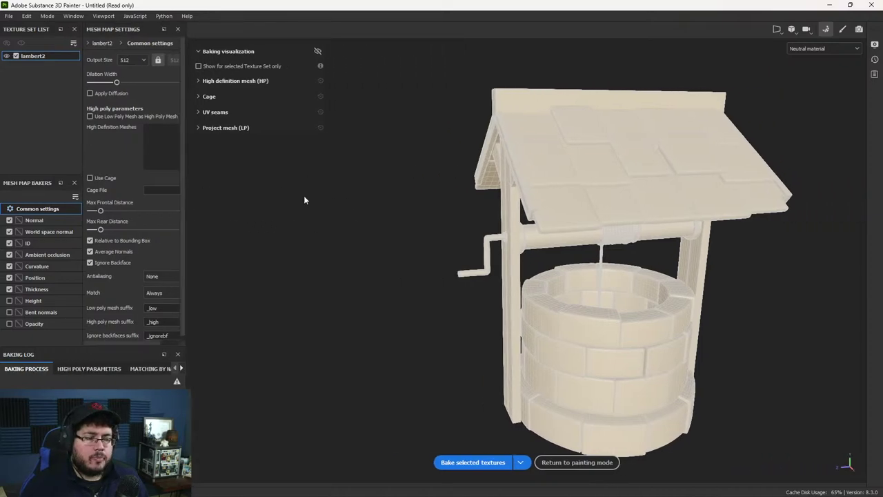
{"action": "scroll", "scroll_direction": "up", "scroll_amount": 3}
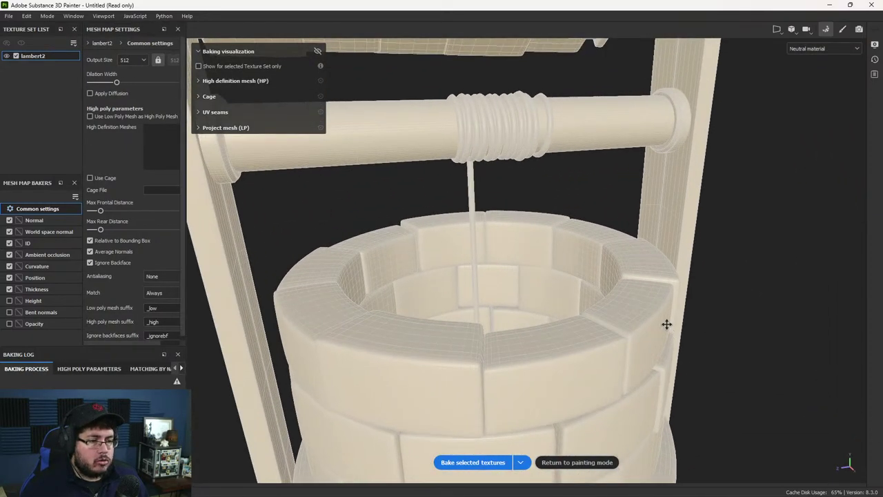
{"action": "scroll", "scroll_direction": "up", "scroll_amount": 3}
{"action": "left_click_drag", "start_coordinate": [570, 298], "coordinate": [672, 300]}
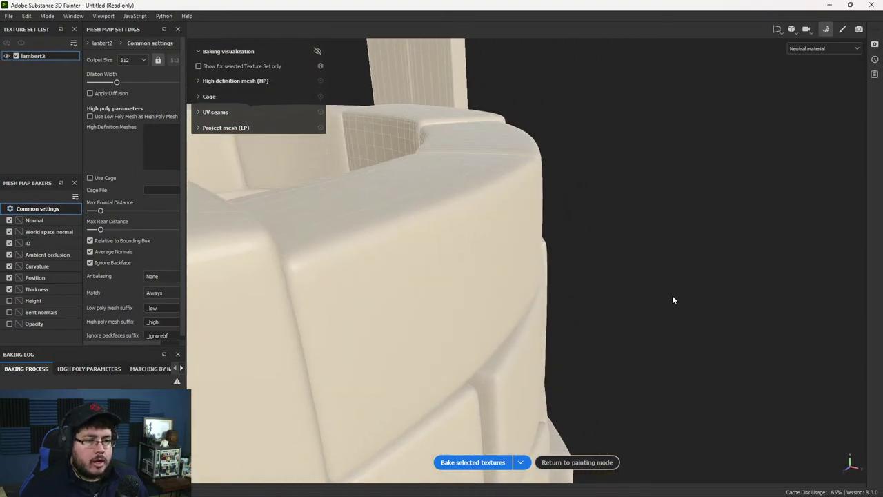
{"action": "scroll", "scroll_direction": "down", "scroll_amount": 3}
{"action": "scroll", "scroll_direction": "down", "scroll_amount": 3}
{"action": "scroll", "scroll_direction": "down", "scroll_amount": 3}
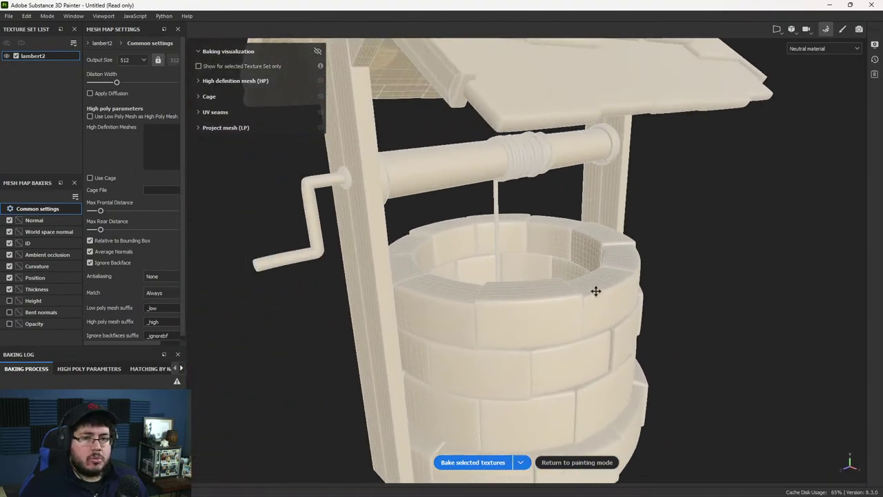
{"action": "scroll", "scroll_direction": "down", "scroll_amount": 3}
{"action": "left_click_drag", "start_coordinate": [556, 305], "coordinate": [518, 217]}
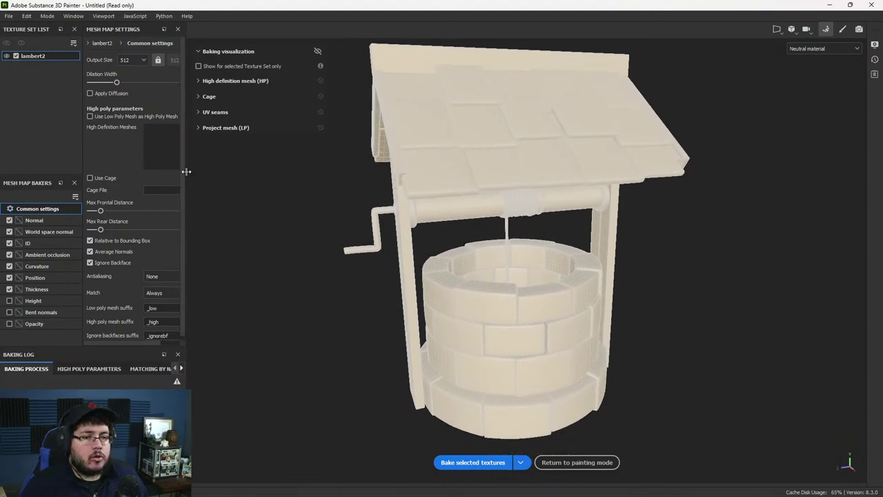
{"action": "left_click_drag", "start_coordinate": [186, 171], "coordinate": [308, 179]}
{"action": "left_click", "coordinate": [219, 61]}
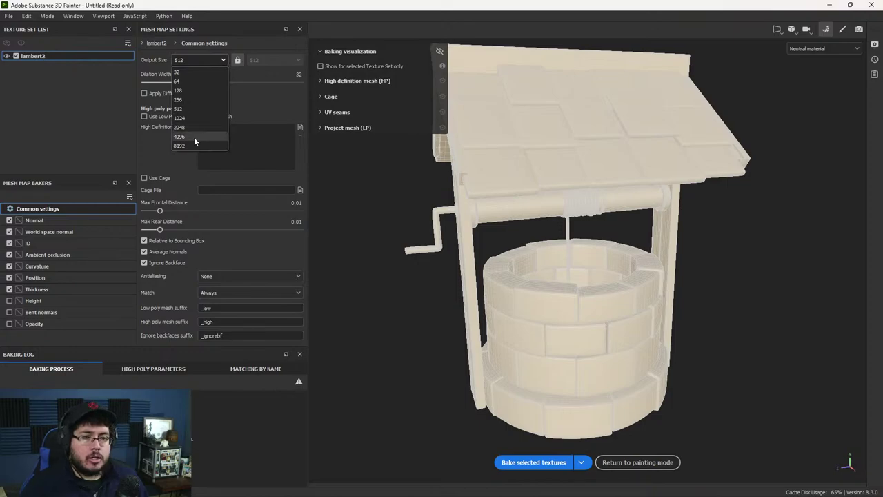
Bake all seven lambert2 mesh maps at 4096 output size and rotate the well to check them.
{"action": "left_click", "coordinate": [194, 137]}
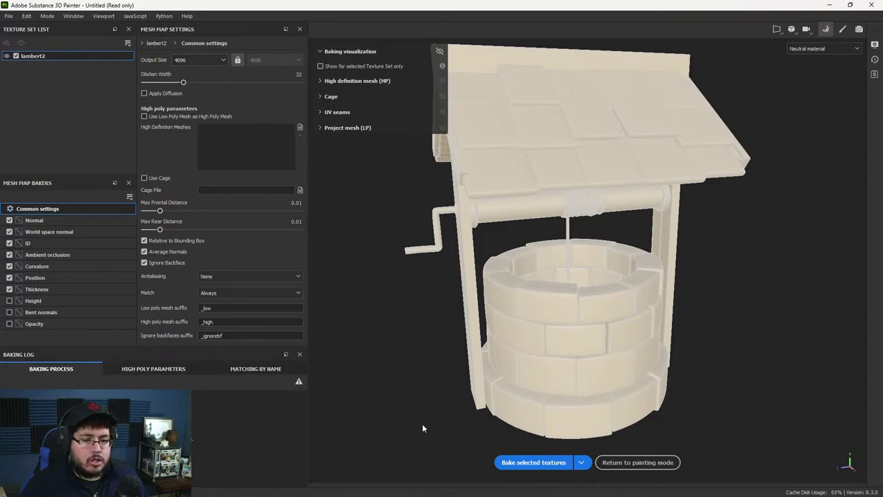
{"action": "left_click", "coordinate": [525, 463]}
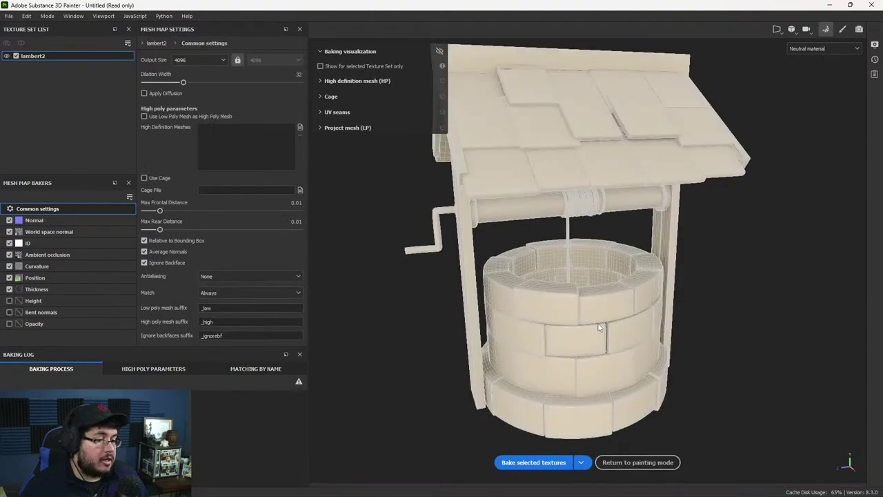
{"action": "left_click_drag", "start_coordinate": [725, 324], "coordinate": [717, 248]}
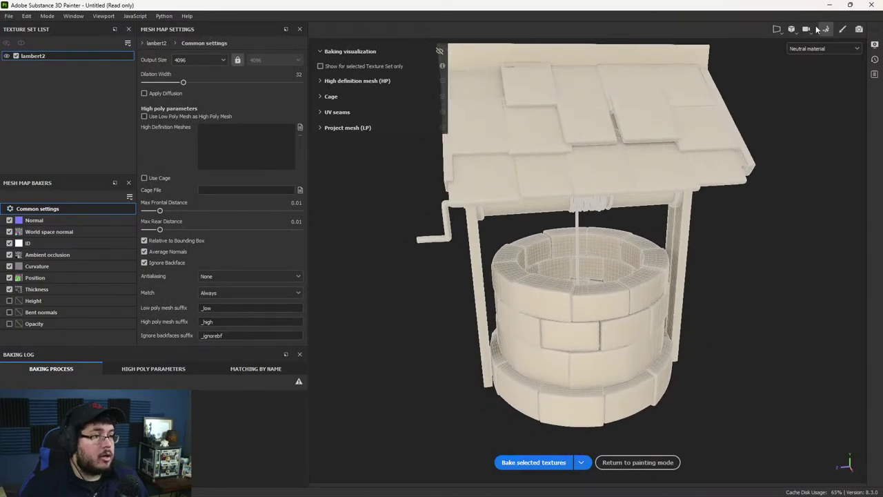
Return to painting mode and inspect the baked shading on the well's stone rim from the front.
{"action": "left_click", "coordinate": [842, 29]}
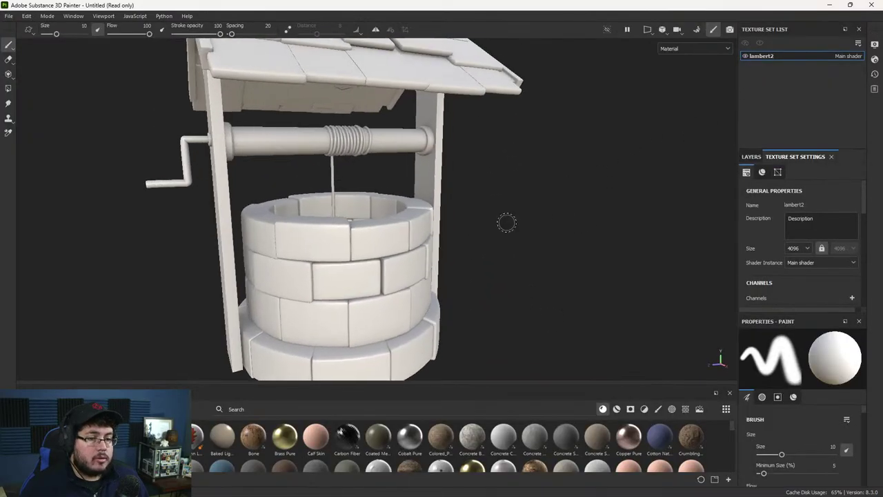
{"action": "left_click_drag", "start_coordinate": [507, 223], "coordinate": [548, 302]}
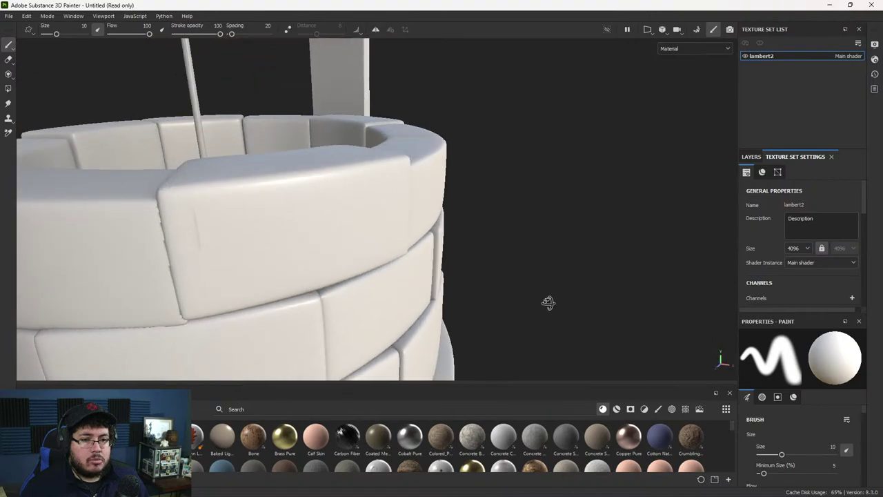
{"action": "left_click_drag", "start_coordinate": [548, 302], "coordinate": [483, 233]}
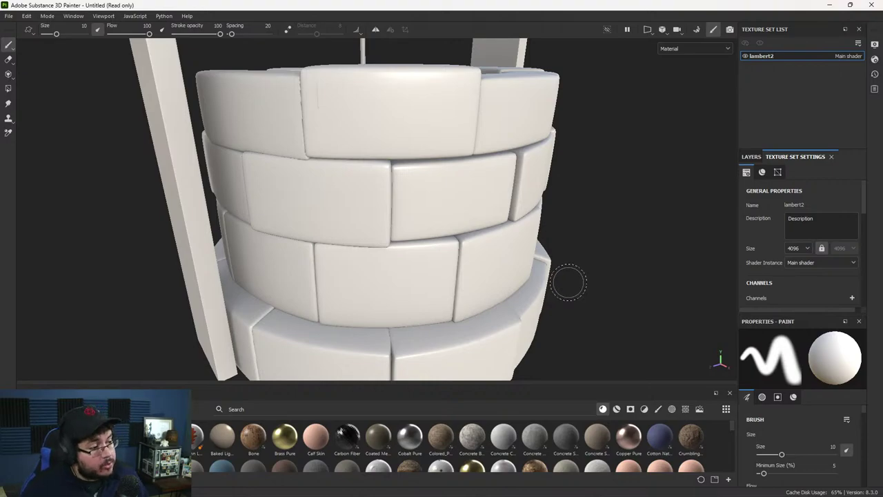
{"action": "left_click_drag", "start_coordinate": [611, 289], "coordinate": [566, 271]}
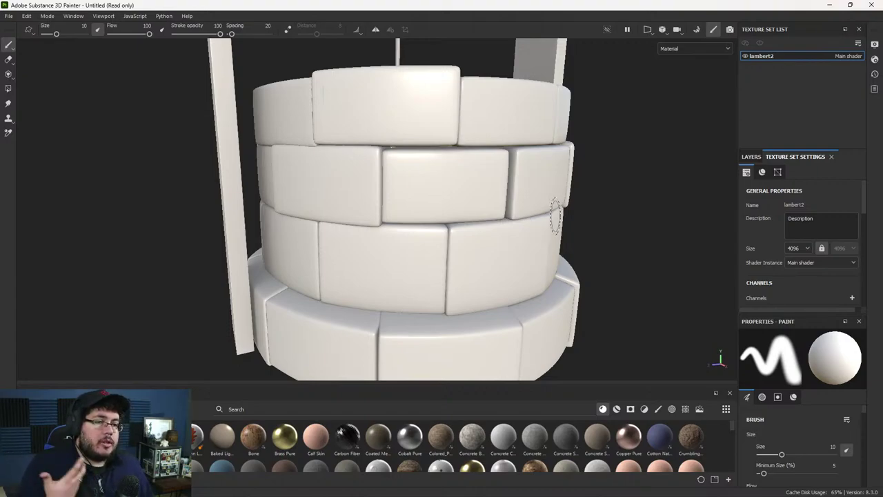
{"action": "scroll", "scroll_direction": "down", "scroll_amount": 3}
Search the assets for 'wood' and add Aged Teak Wood as a fill layer above Layer 1.
{"action": "left_click_drag", "start_coordinate": [527, 142], "coordinate": [389, 158]}
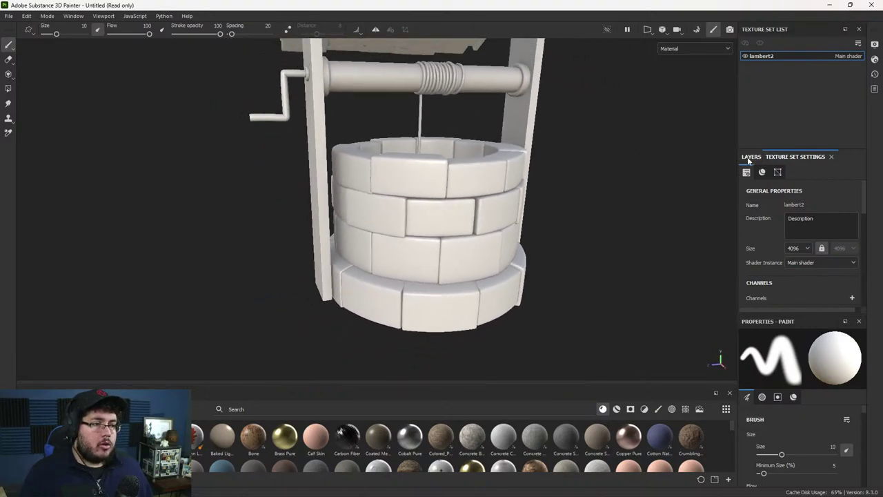
{"action": "left_click", "coordinate": [751, 157]}
{"action": "left_click_drag", "start_coordinate": [494, 385], "coordinate": [493, 327]}
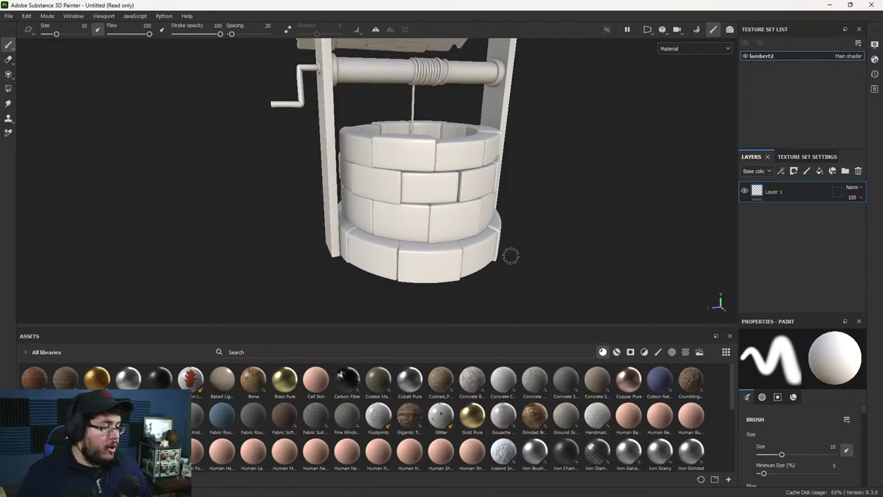
{"action": "left_click_drag", "start_coordinate": [510, 256], "coordinate": [469, 212]}
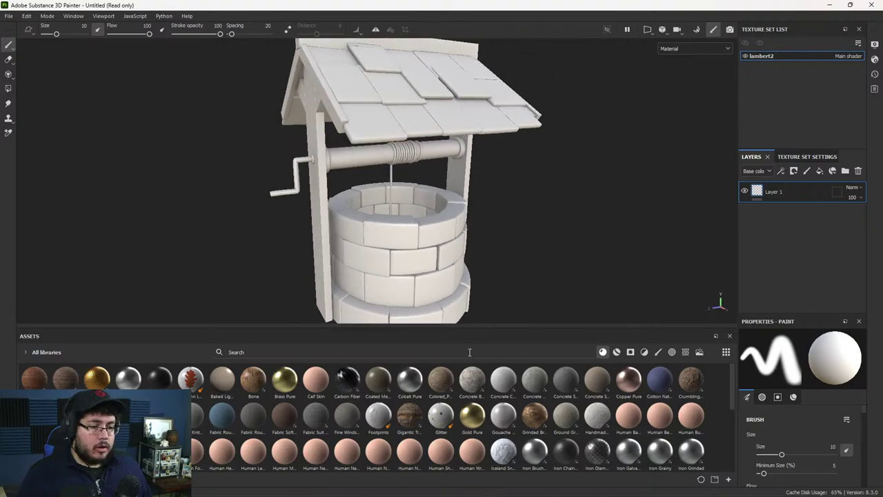
{"action": "left_click", "coordinate": [468, 353]}
{"action": "type", "text": "wood"}
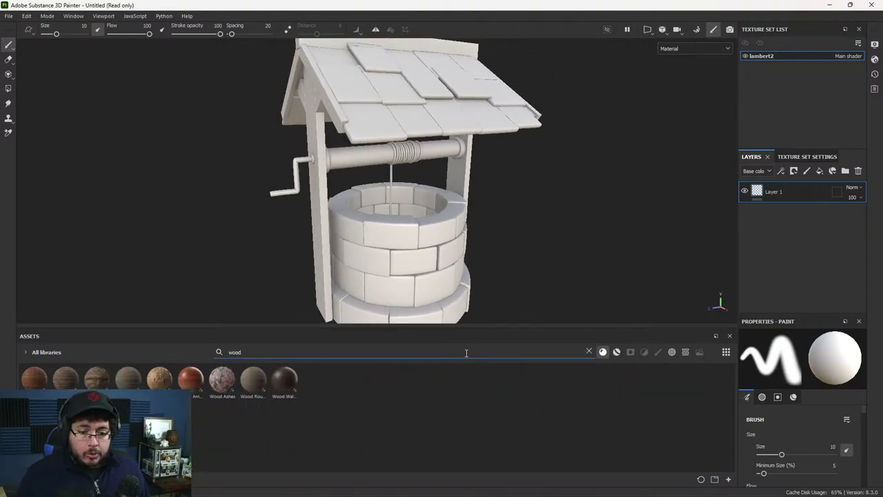
{"action": "left_click_drag", "start_coordinate": [34, 376], "coordinate": [786, 181]}
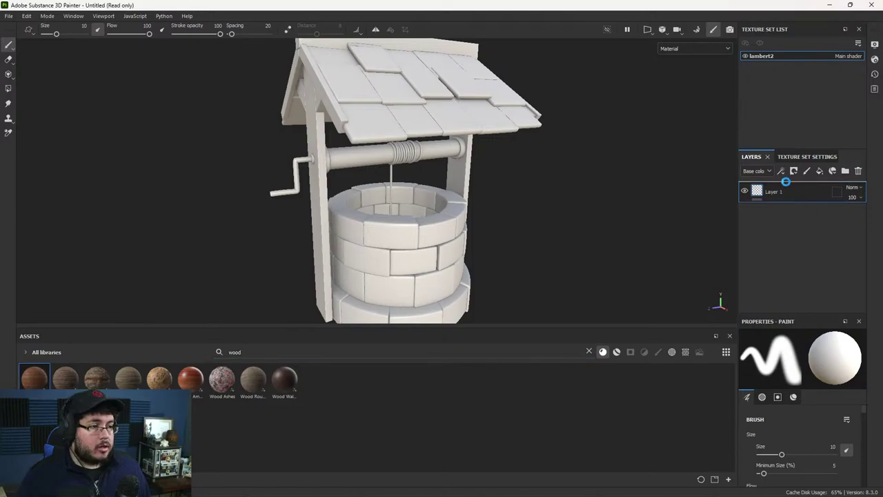
{"action": "left_click_drag", "start_coordinate": [475, 214], "coordinate": [481, 191]}
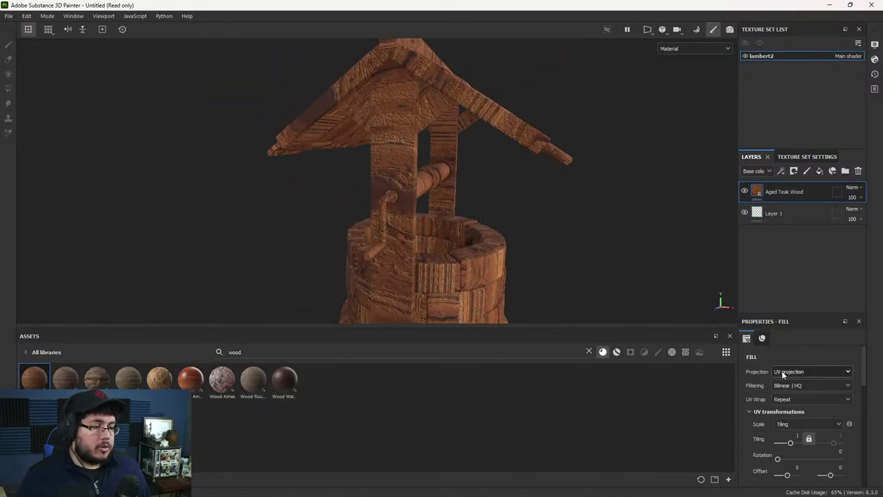
Orbit and zoom around the well to inspect the teak wood on the roof and posts.
{"action": "scroll", "scroll_direction": "down", "scroll_amount": 3}
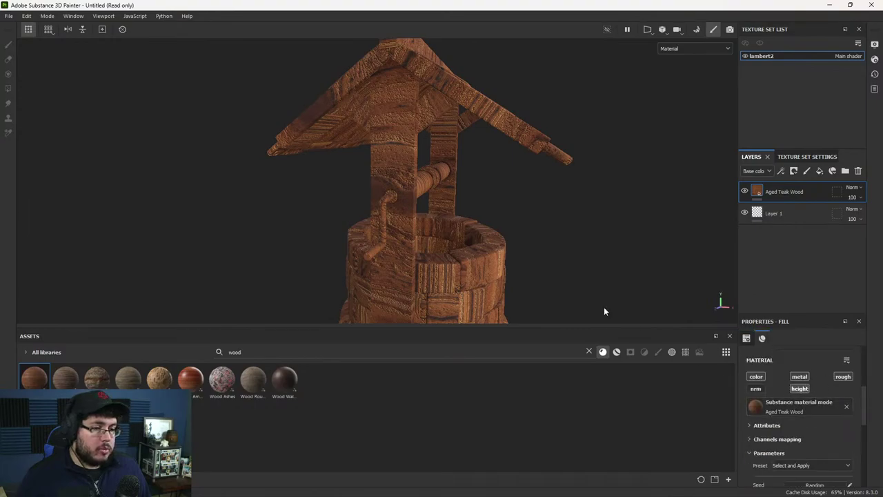
{"action": "left_click_drag", "start_coordinate": [565, 244], "coordinate": [593, 217]}
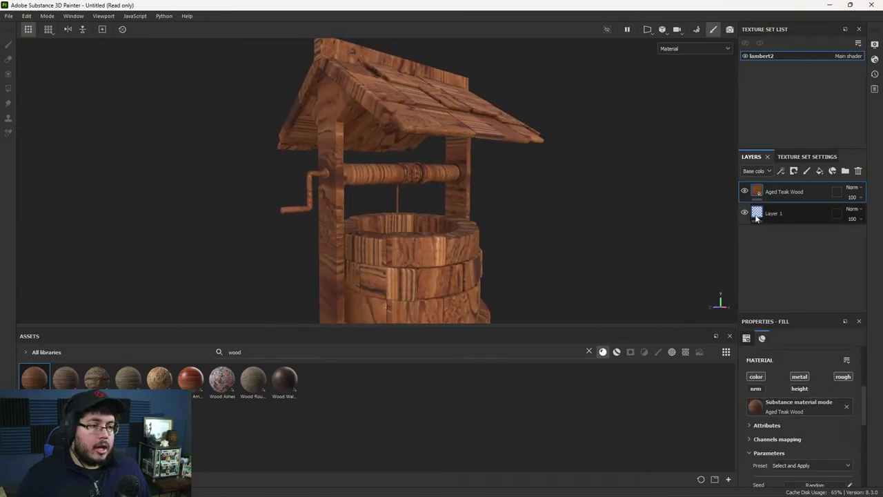
{"action": "left_click_drag", "start_coordinate": [466, 209], "coordinate": [416, 236]}
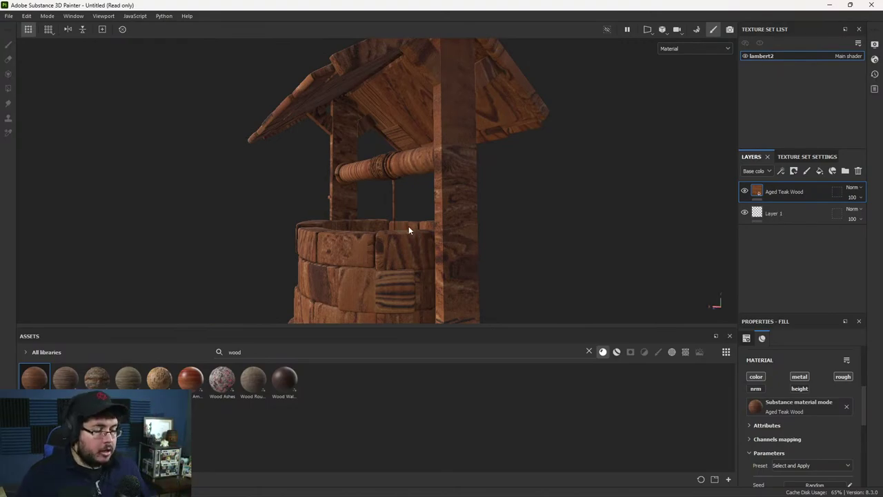
{"action": "left_click_drag", "start_coordinate": [409, 231], "coordinate": [511, 205]}
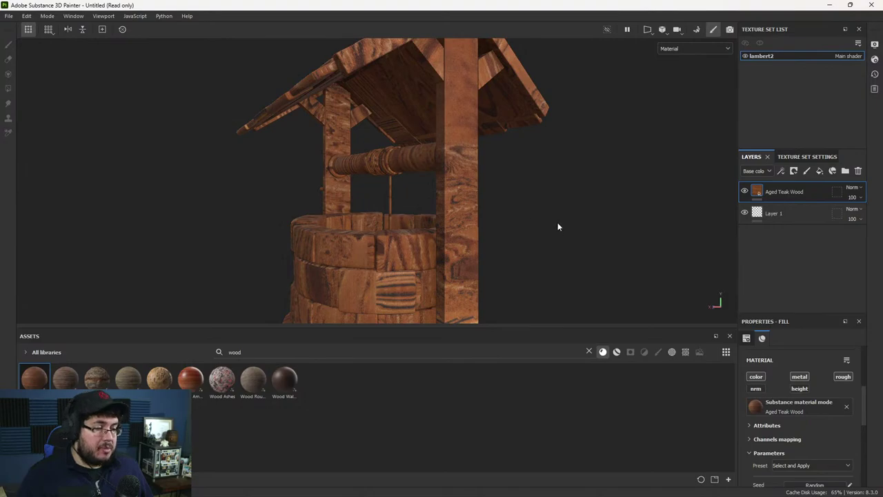
{"action": "scroll", "scroll_direction": "down", "scroll_amount": 3}
{"action": "scroll", "scroll_direction": "down", "scroll_amount": 3}
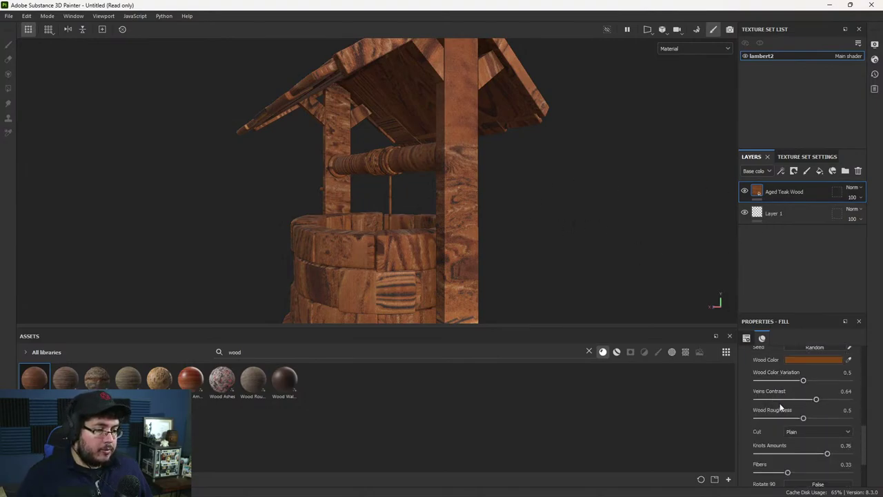
{"action": "scroll", "scroll_direction": "down", "scroll_amount": 3}
{"action": "scroll", "scroll_direction": "up", "scroll_amount": 3}
{"action": "scroll", "scroll_direction": "down", "scroll_amount": 3}
{"action": "scroll", "scroll_direction": "down", "scroll_amount": 3}
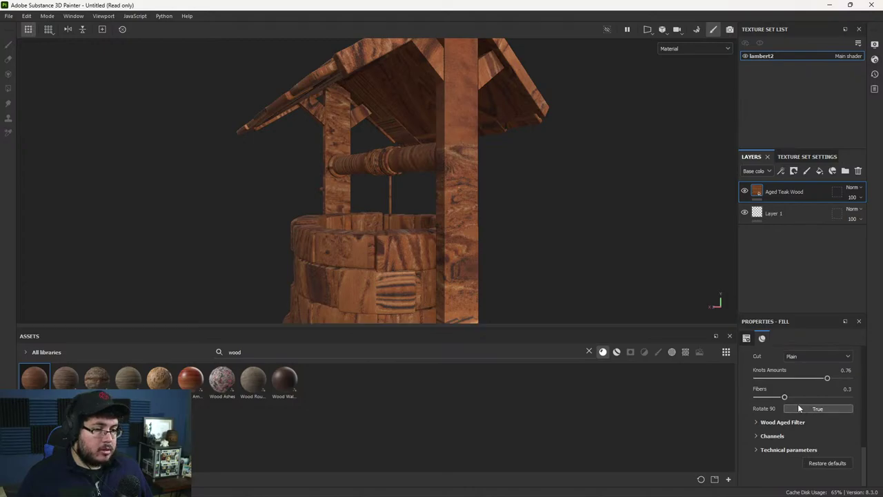
Set the Aged Teak Wood fill's UV tiling to 2 and check the crank, beam and roof.
{"action": "left_click_drag", "start_coordinate": [514, 228], "coordinate": [450, 223]}
{"action": "left_click_drag", "start_coordinate": [449, 223], "coordinate": [465, 160]}
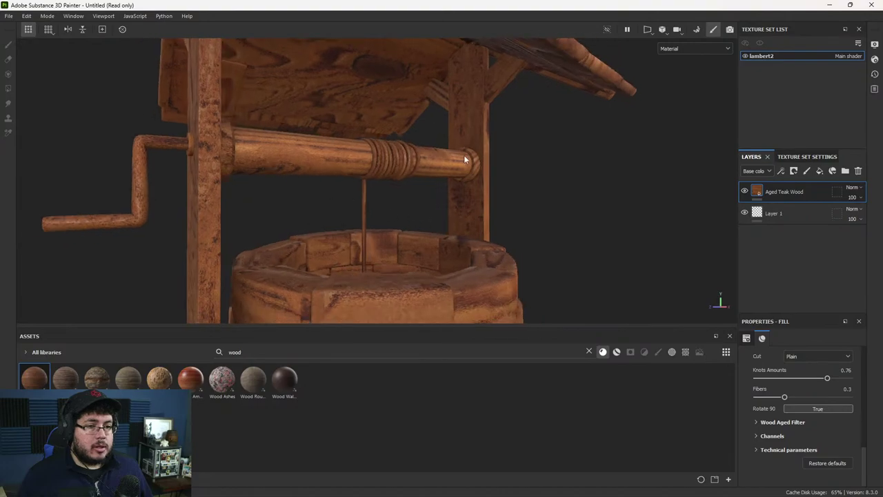
{"action": "left_click_drag", "start_coordinate": [465, 160], "coordinate": [627, 312]}
{"action": "scroll", "scroll_direction": "up", "scroll_amount": 3}
{"action": "scroll", "scroll_direction": "up", "scroll_amount": 3}
{"action": "scroll", "scroll_direction": "up", "scroll_amount": 3}
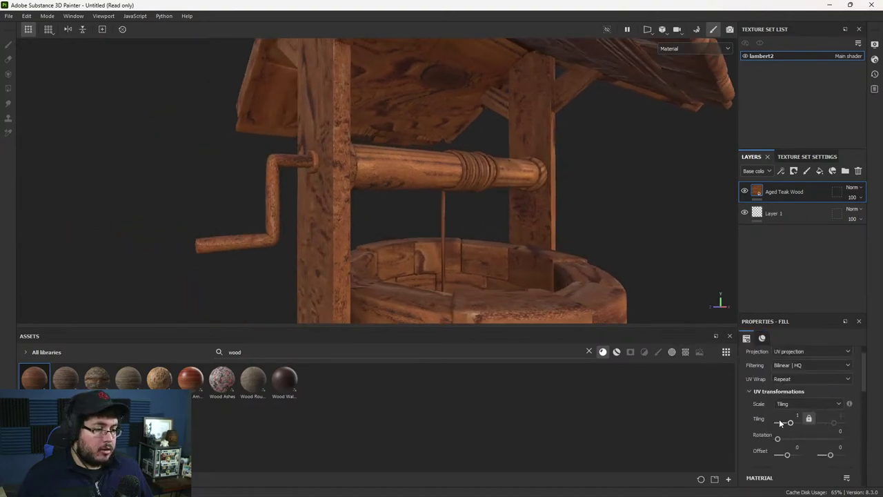
{"action": "type", "text": "2"}
{"action": "key", "text": "Return"}
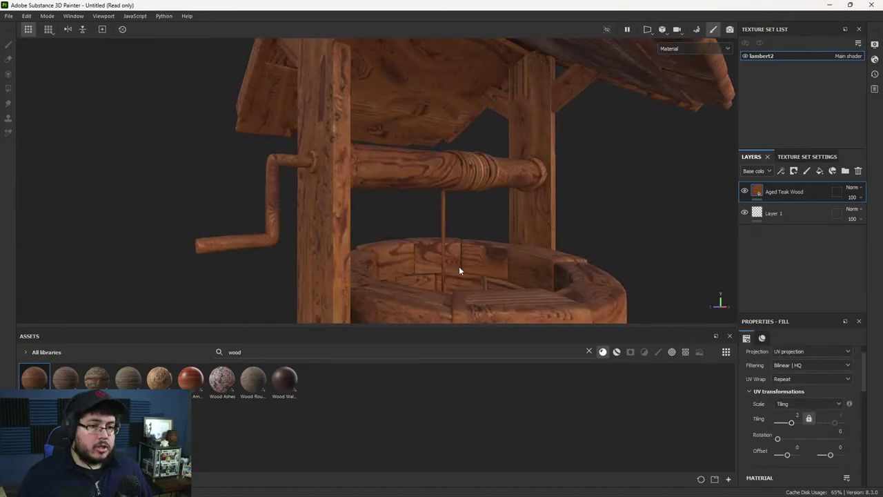
{"action": "left_click_drag", "start_coordinate": [459, 271], "coordinate": [638, 187]}
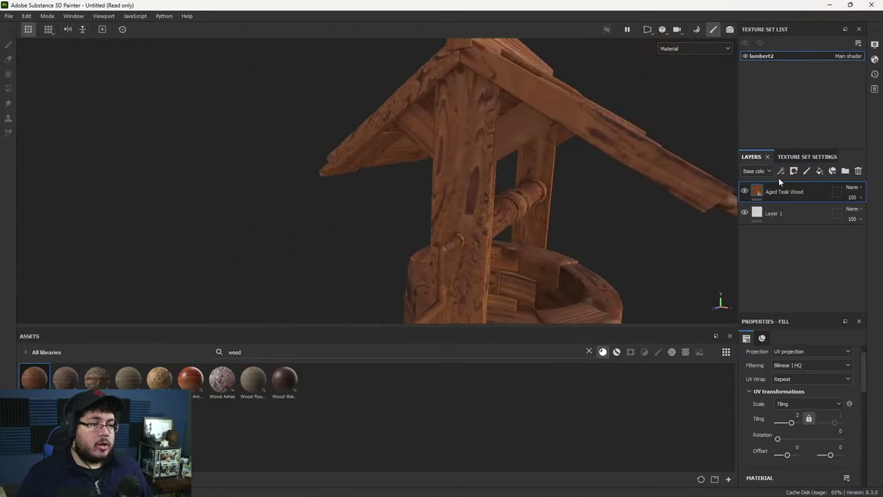
Add a black mask to the Aged Teak Wood layer and switch to object-mode Polygon Fill.
{"action": "right_click", "coordinate": [791, 191]}
{"action": "left_click", "coordinate": [789, 28]}
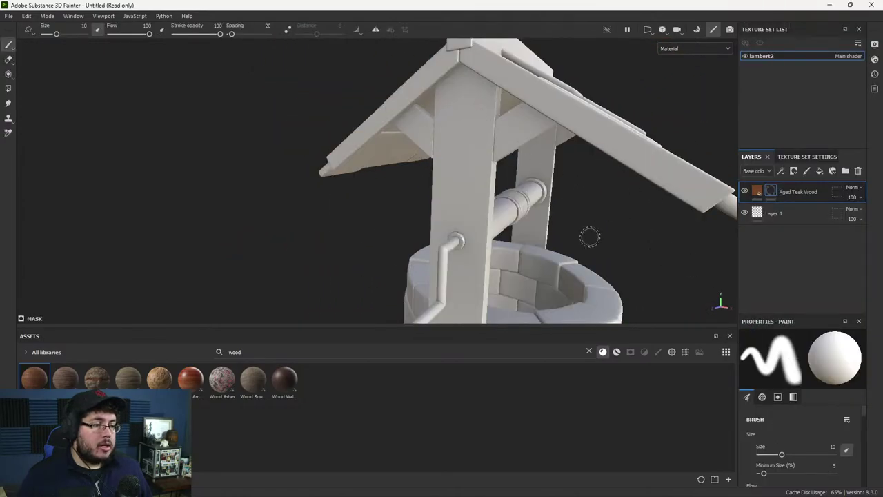
{"action": "key", "text": "4"}
{"action": "left_click_drag", "start_coordinate": [526, 198], "coordinate": [488, 147]}
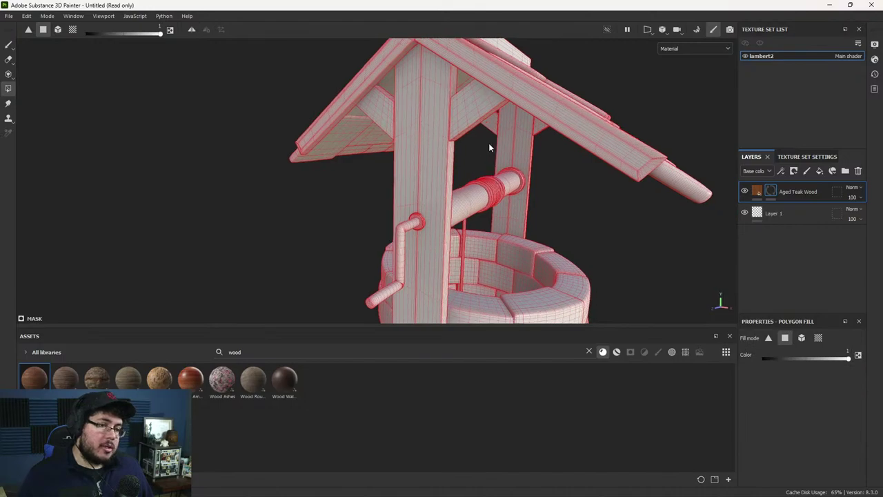
{"action": "left_click", "coordinate": [799, 340]}
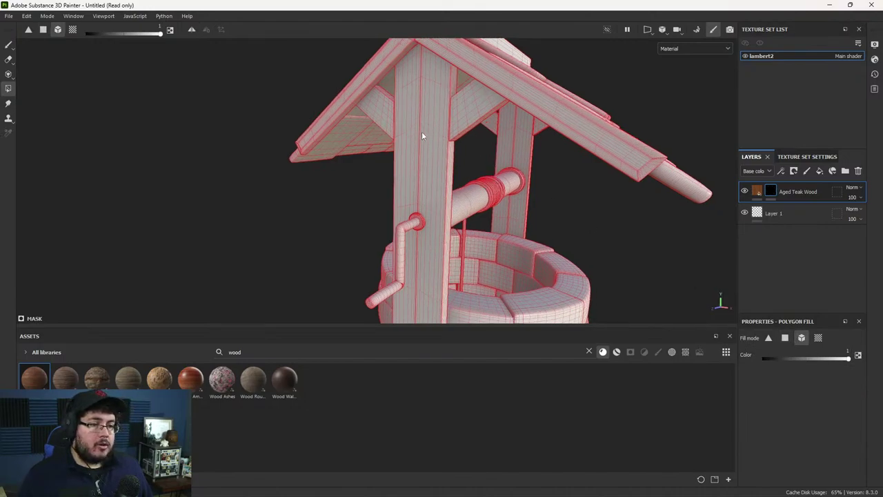
Reveal wood on both posts, the roof brace and the diagonal brace, then return to brush painting.
{"action": "left_click", "coordinate": [421, 131]}
{"action": "left_click", "coordinate": [504, 143]}
{"action": "left_click", "coordinate": [394, 120]}
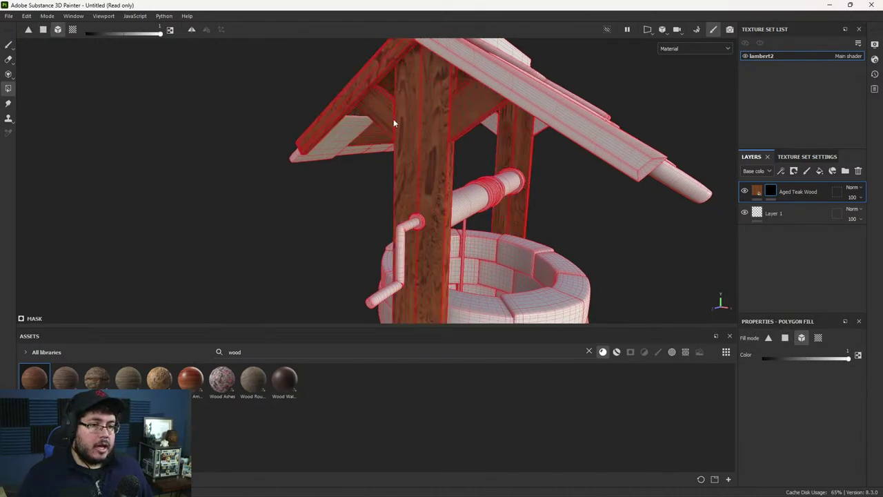
{"action": "left_click_drag", "start_coordinate": [567, 143], "coordinate": [545, 205]}
{"action": "left_click", "coordinate": [533, 168]}
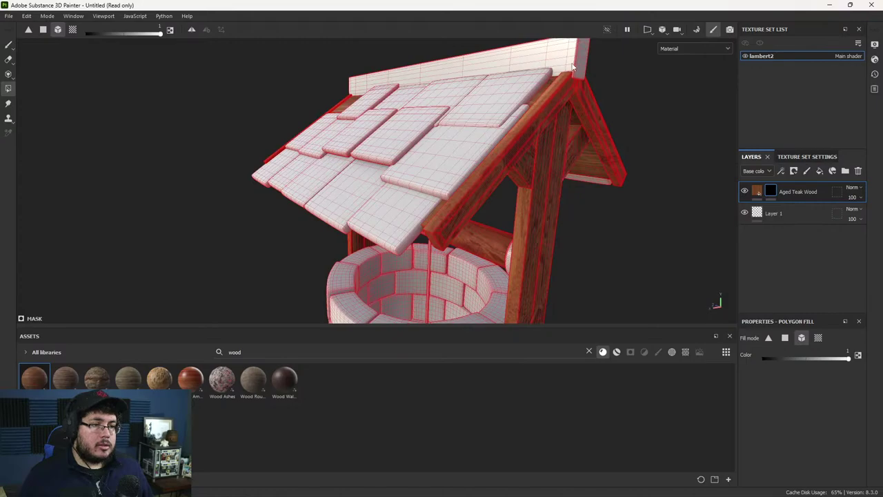
{"action": "left_click_drag", "start_coordinate": [573, 67], "coordinate": [453, 131]}
{"action": "key", "text": "1"}
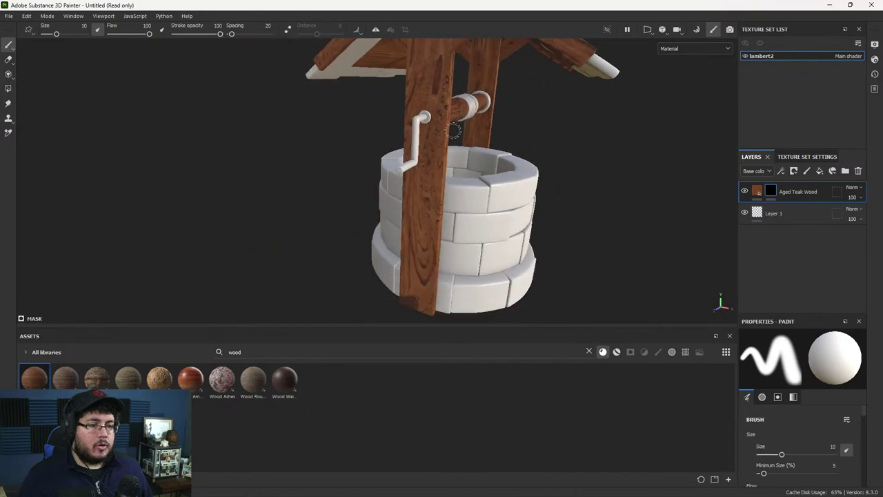
Search the assets for 'stone', then 'rock', then clear the search field.
{"action": "double_click", "coordinate": [232, 352]}
{"action": "type", "text": "s"}
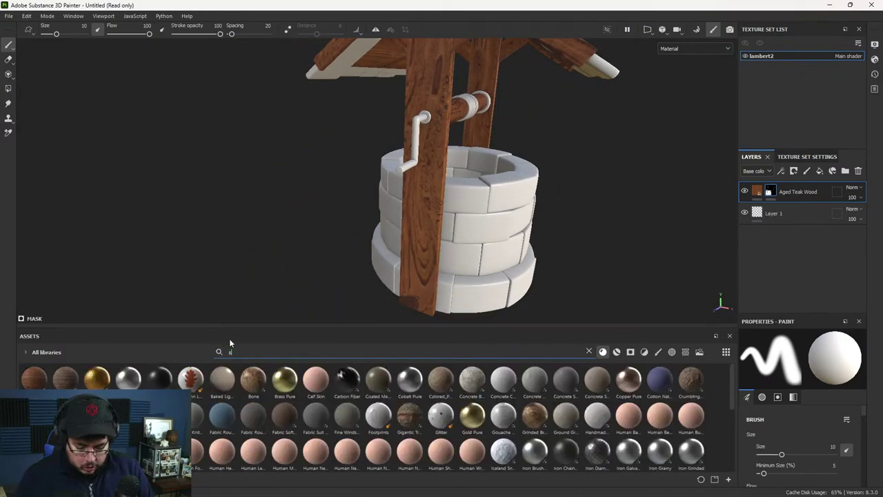
{"action": "type", "text": "tone"}
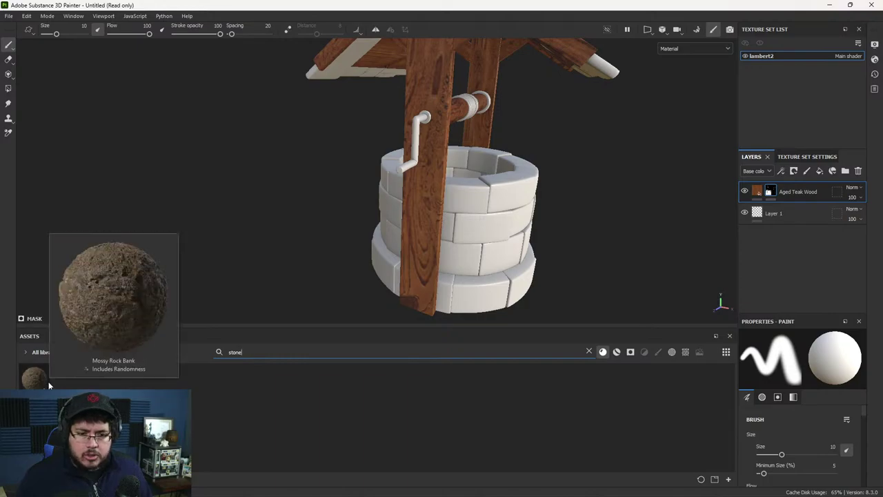
{"action": "key", "text": "ctrl+a"}
{"action": "type", "text": "rock"}
{"action": "mouse_move", "coordinate": [34, 377]}
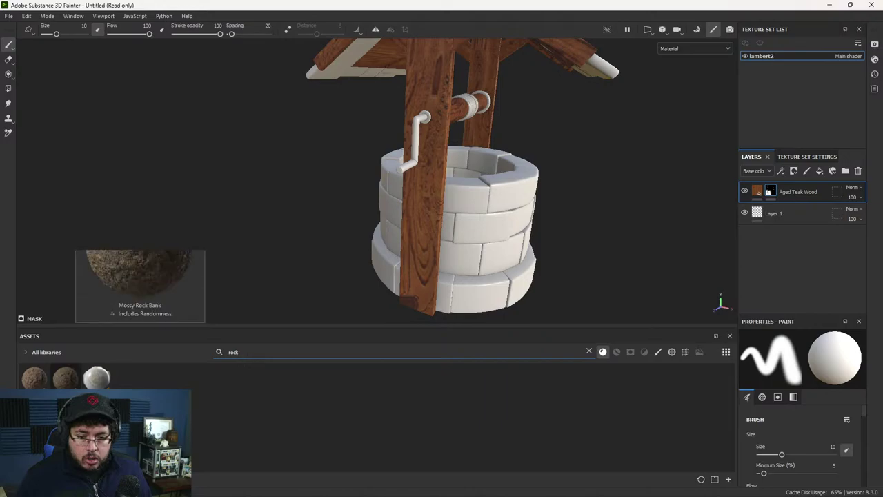
{"action": "key", "text": "ctrl+a"}
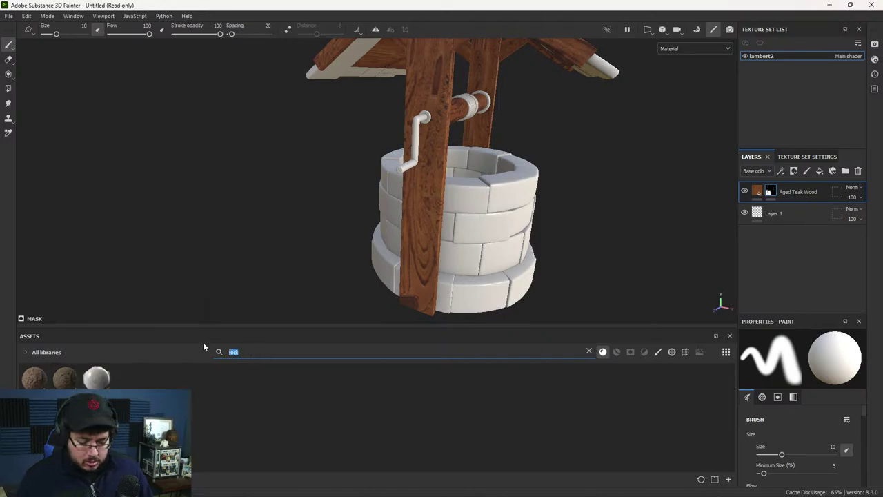
{"action": "key", "text": "BackSpace"}
{"action": "mouse_move", "coordinate": [565, 379]}
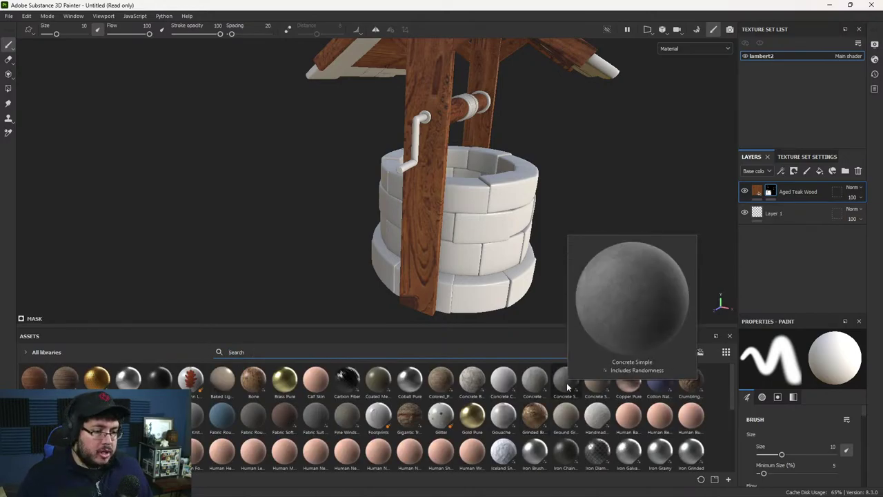
{"action": "key", "text": "super"}
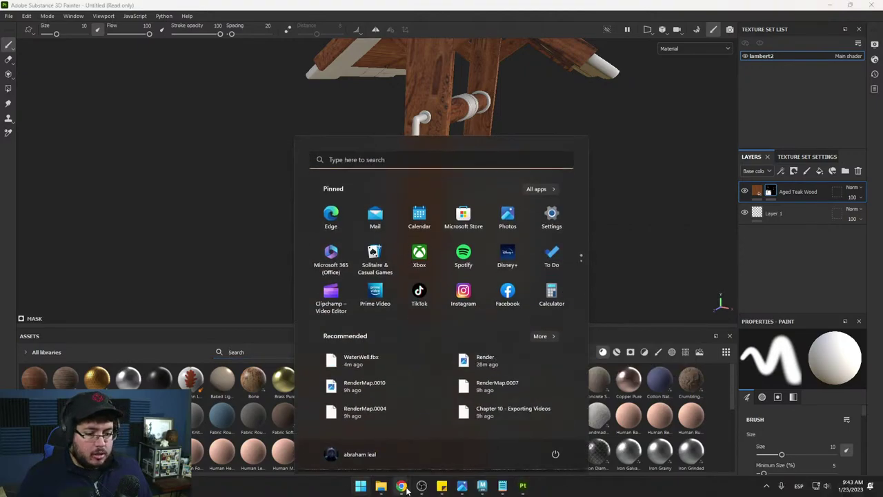
Open the Substance 3D Assets website in Chrome from the '3d' address suggestion.
{"action": "mouse_move", "coordinate": [401, 485]}
{"action": "left_click", "coordinate": [434, 414]}
{"action": "left_click", "coordinate": [270, 23]}
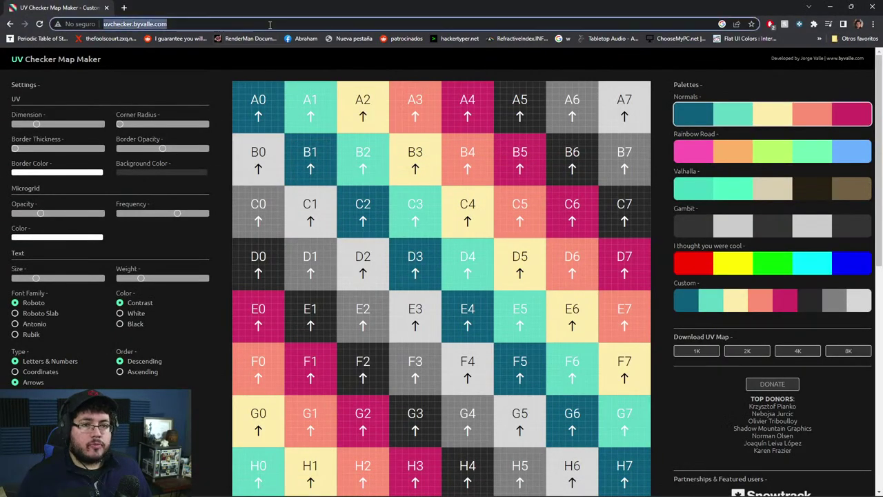
{"action": "type", "text": "3d"}
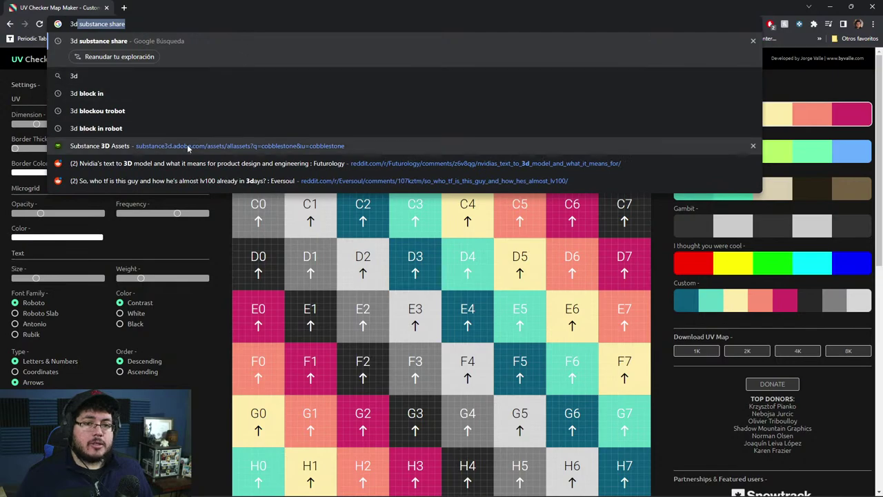
{"action": "left_click", "coordinate": [172, 146]}
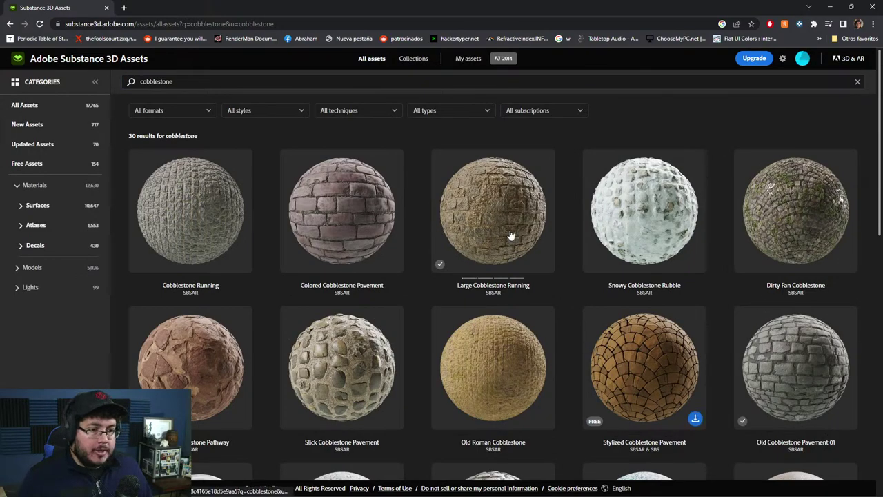
Dismiss the file replacement prompt and hide the text notes window while keeping the notes.
{"action": "key", "text": "alt+Tab"}
{"action": "left_click", "coordinate": [706, 224]}
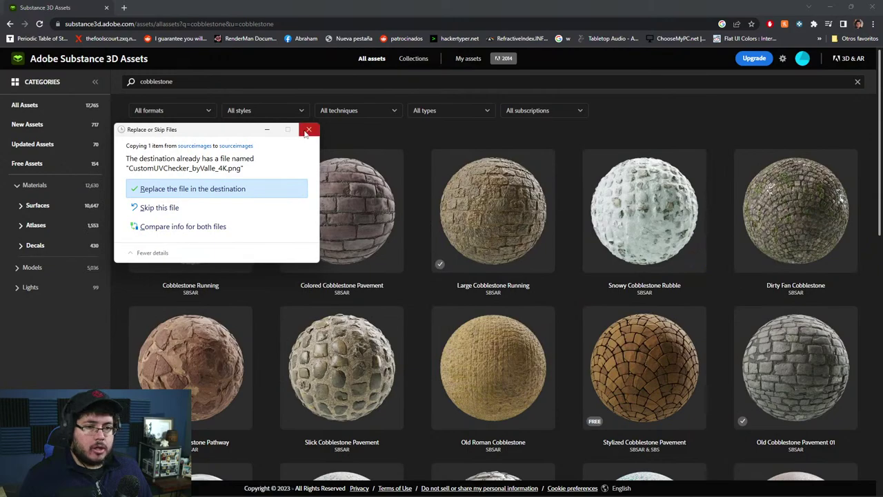
{"action": "left_click", "coordinate": [308, 129]}
{"action": "key", "text": "alt+Tab"}
{"action": "left_click", "coordinate": [399, 296]}
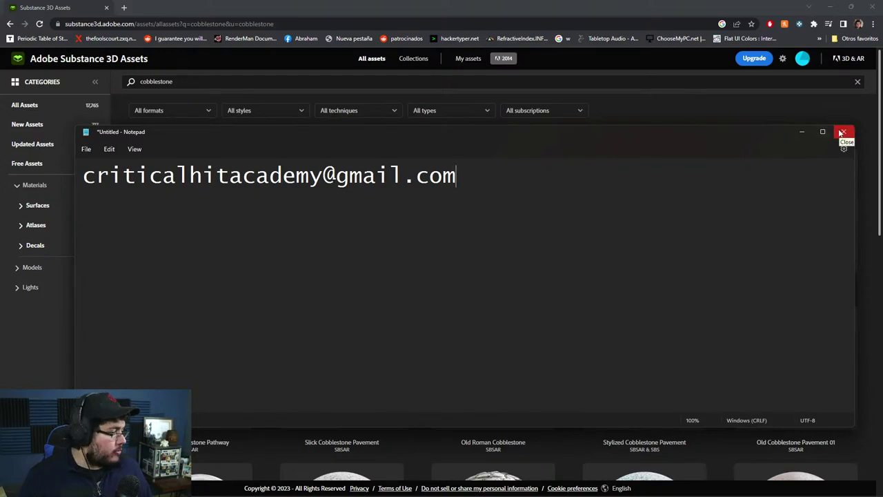
{"action": "left_click", "coordinate": [842, 132]}
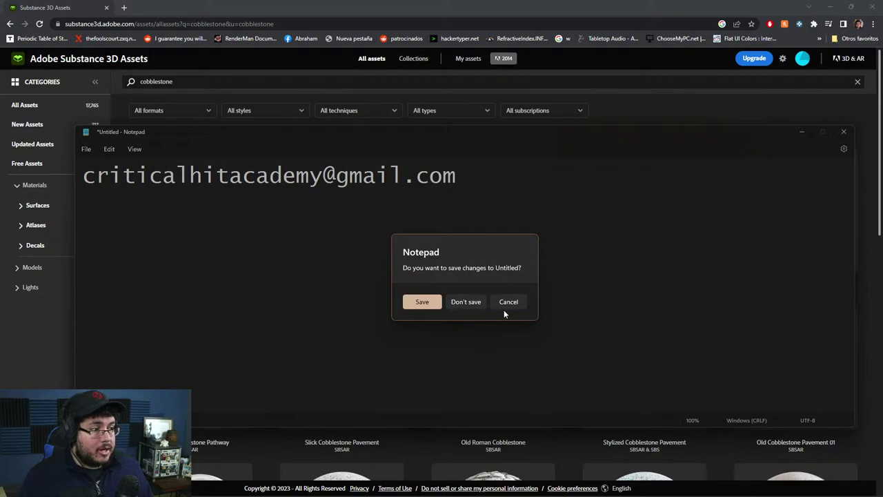
{"action": "left_click", "coordinate": [506, 302]}
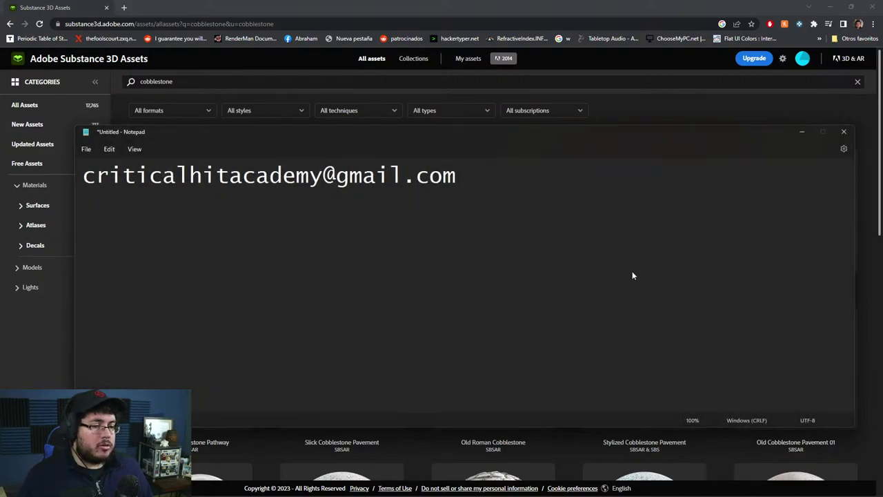
{"action": "left_click", "coordinate": [802, 132]}
Search the site for 'stone' and download the Eroded Stone Wall material.
{"action": "left_click", "coordinate": [276, 81]}
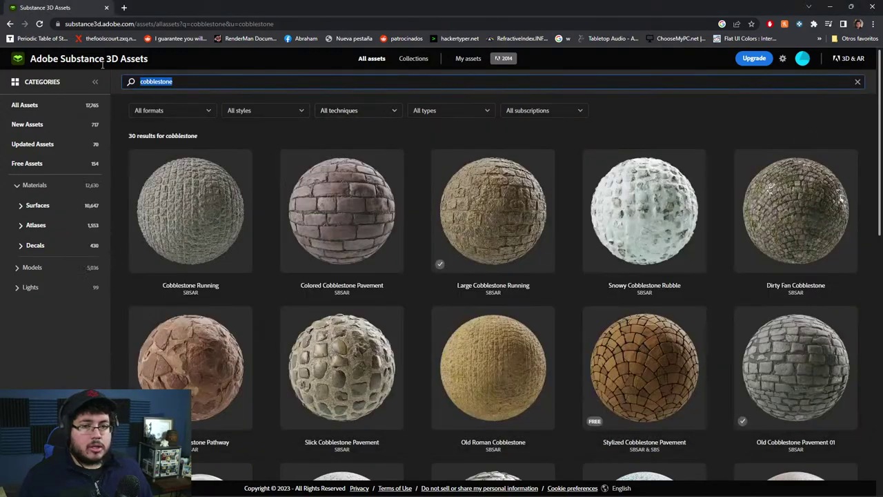
{"action": "type", "text": "stone"}
{"action": "key", "text": "Return"}
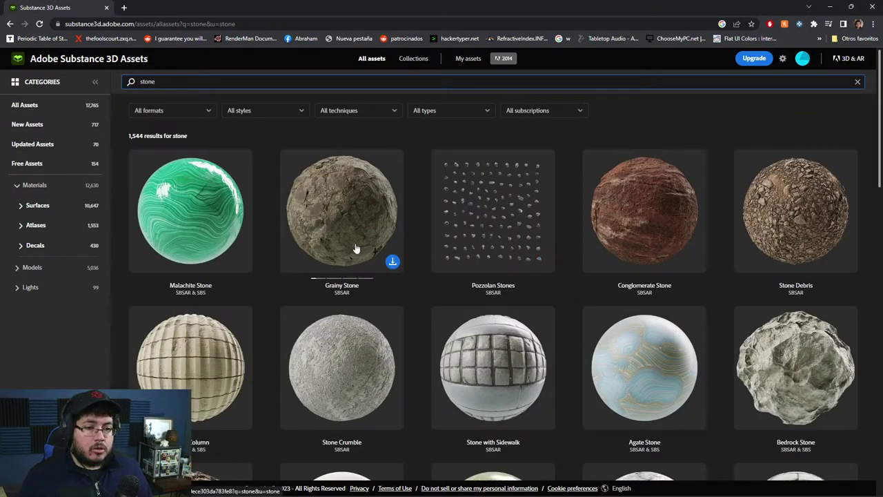
{"action": "scroll", "scroll_direction": "down", "scroll_amount": 3}
{"action": "scroll", "scroll_direction": "down", "scroll_amount": 3}
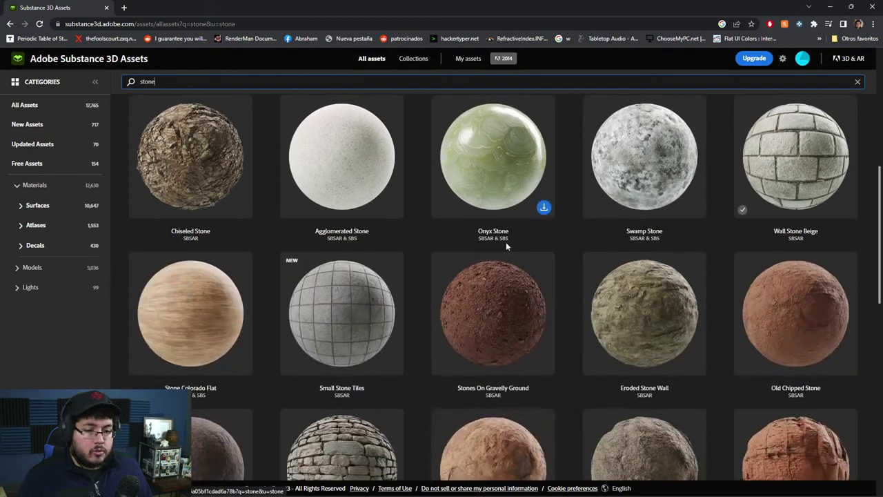
{"action": "scroll", "scroll_direction": "down", "scroll_amount": 3}
{"action": "mouse_move", "coordinate": [644, 314]}
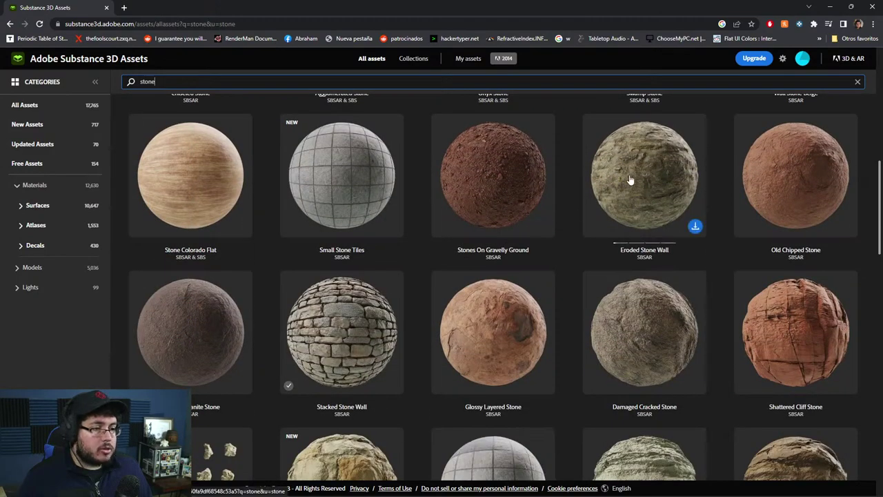
{"action": "left_click", "coordinate": [685, 226]}
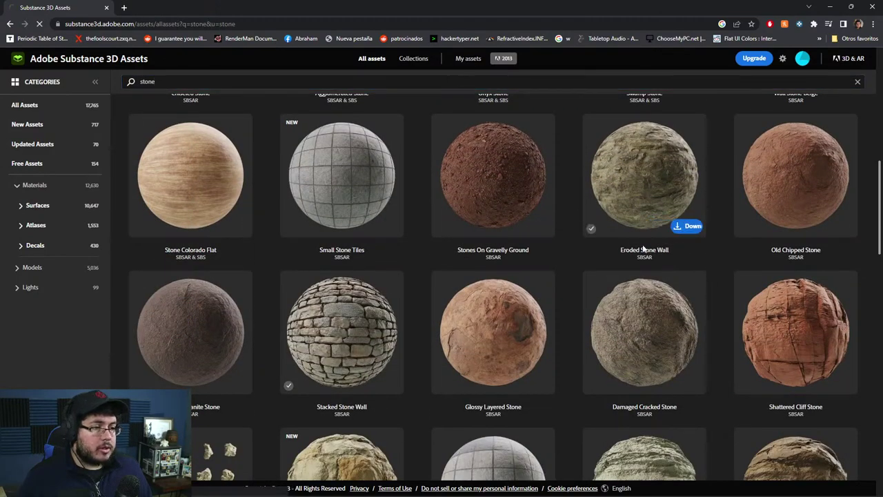
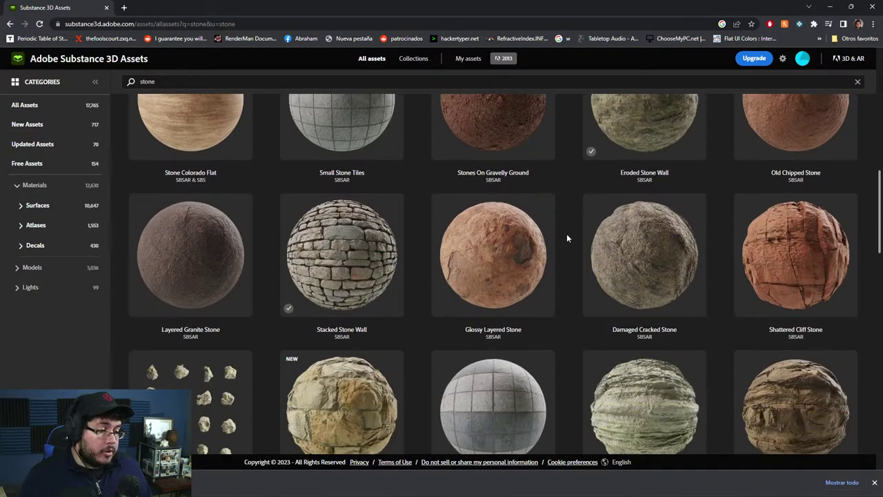
Show the downloaded Eroded Stone Wall file in the Downloads folder.
{"action": "scroll", "scroll_direction": "down", "scroll_amount": 3}
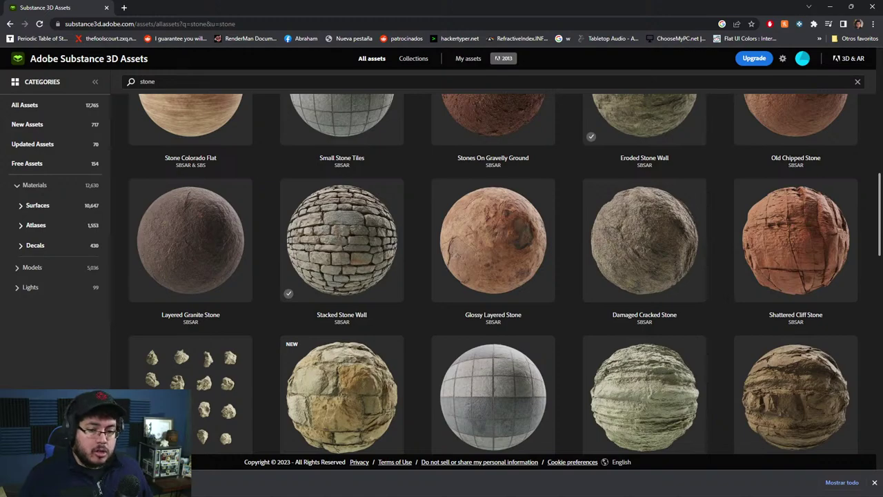
{"action": "left_click", "coordinate": [199, 450]}
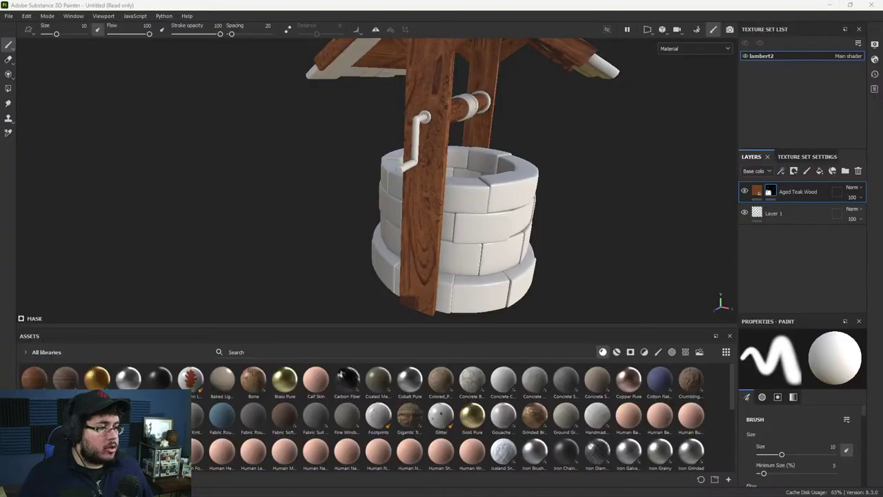
Import eroded_stone_wall.sbsar into the Assets panel for the current session only.
{"action": "left_click_drag", "start_coordinate": [876, 241], "coordinate": [487, 407]}
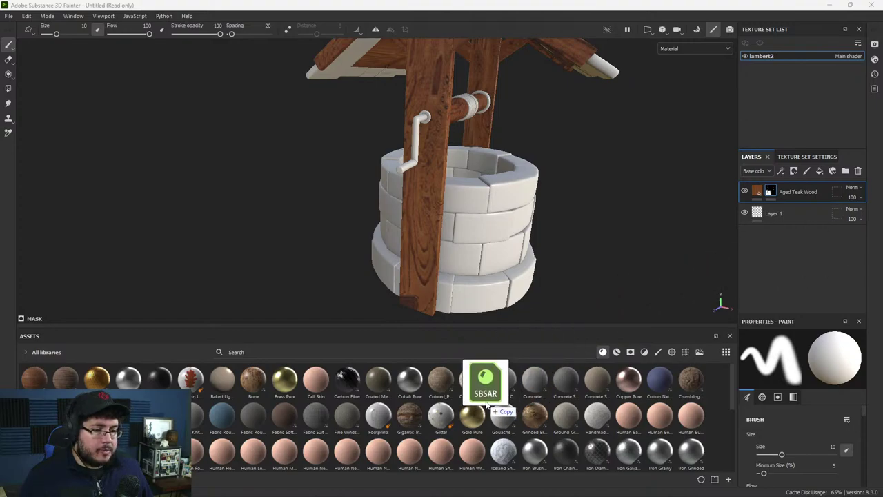
{"action": "left_click_drag", "start_coordinate": [488, 407], "coordinate": [483, 404]}
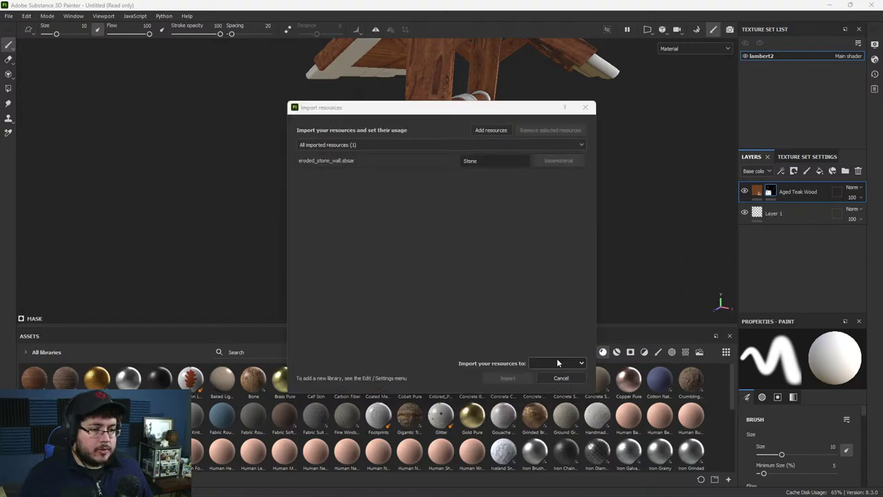
{"action": "left_click", "coordinate": [558, 360]}
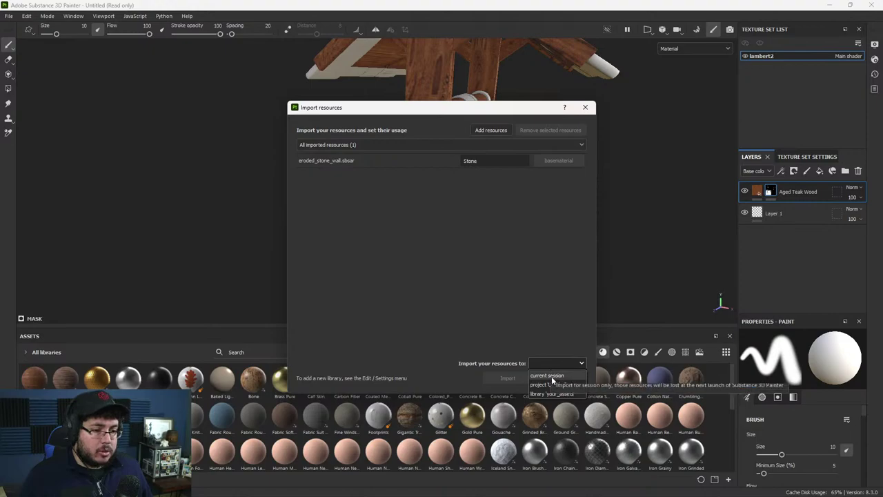
{"action": "left_click", "coordinate": [558, 375]}
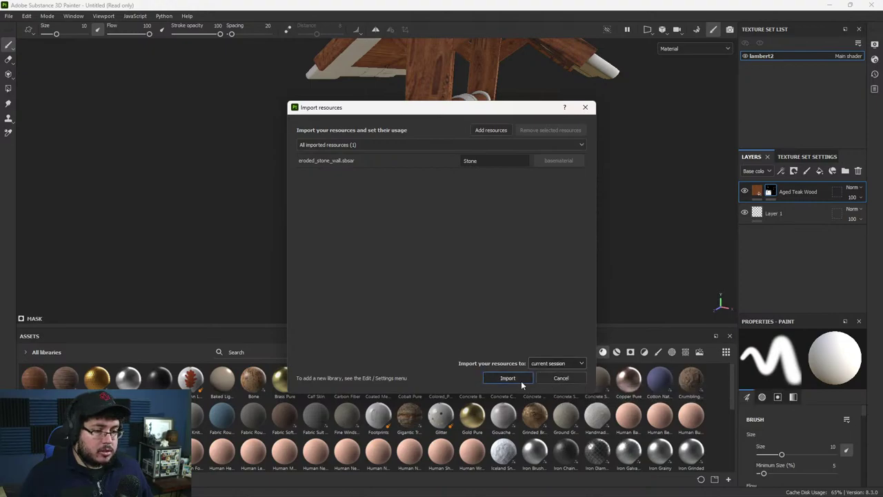
{"action": "left_click", "coordinate": [508, 378]}
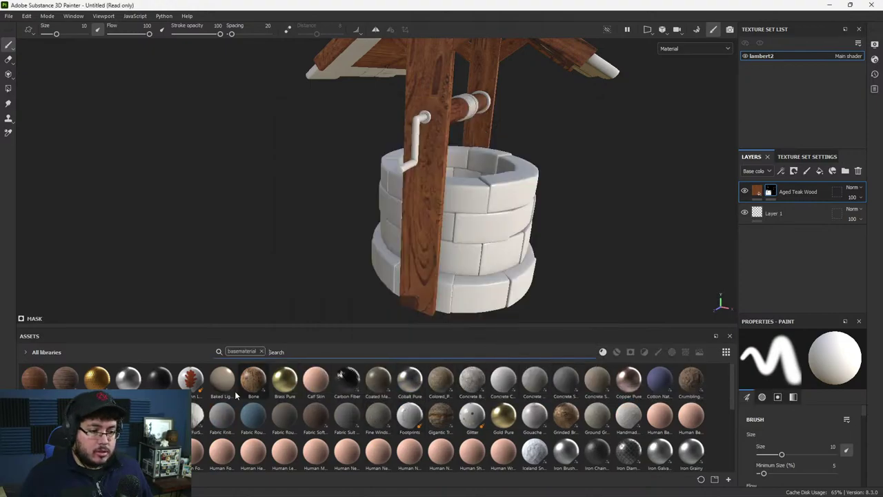
Apply Eroded Stone Wall as a new fill layer and inspect the stone basin.
{"action": "left_click_drag", "start_coordinate": [160, 414], "coordinate": [786, 192]}
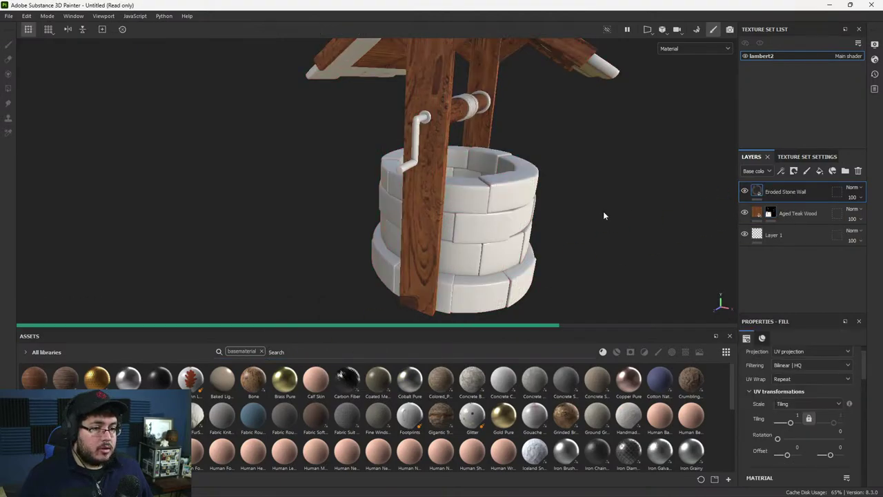
{"action": "left_click_drag", "start_coordinate": [610, 209], "coordinate": [513, 212]}
{"action": "scroll", "scroll_direction": "up", "scroll_amount": 3}
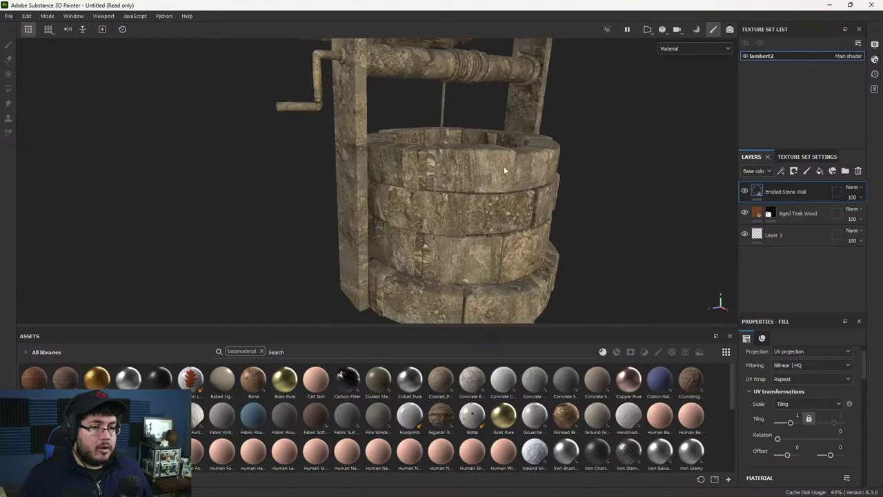
{"action": "scroll", "scroll_direction": "up", "scroll_amount": 3}
{"action": "left_click_drag", "start_coordinate": [425, 193], "coordinate": [354, 150]}
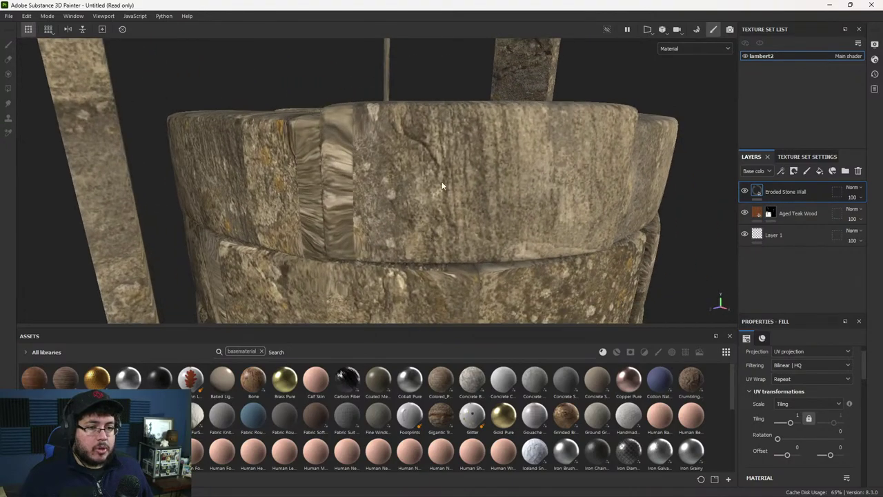
{"action": "left_click_drag", "start_coordinate": [442, 185], "coordinate": [445, 207]}
Set the stone fill's projection to Tri-planar projection.
{"action": "left_click", "coordinate": [817, 350]}
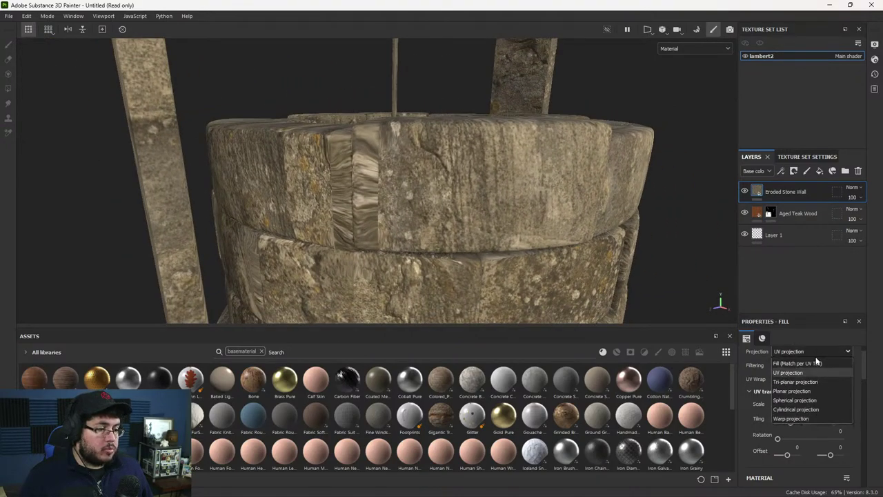
{"action": "left_click", "coordinate": [812, 380]}
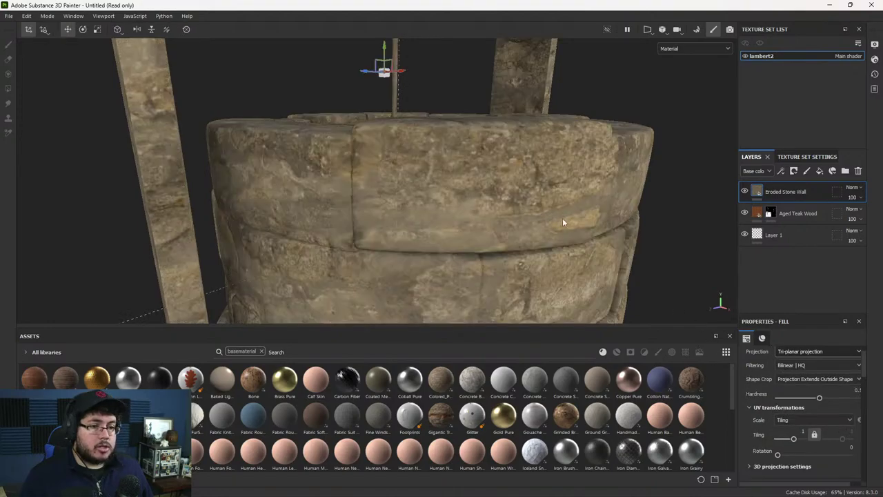
{"action": "left_click_drag", "start_coordinate": [563, 218], "coordinate": [611, 195]}
Add a black mask to the stone layer and polygon-fill the first basin bricks.
{"action": "right_click", "coordinate": [787, 192]}
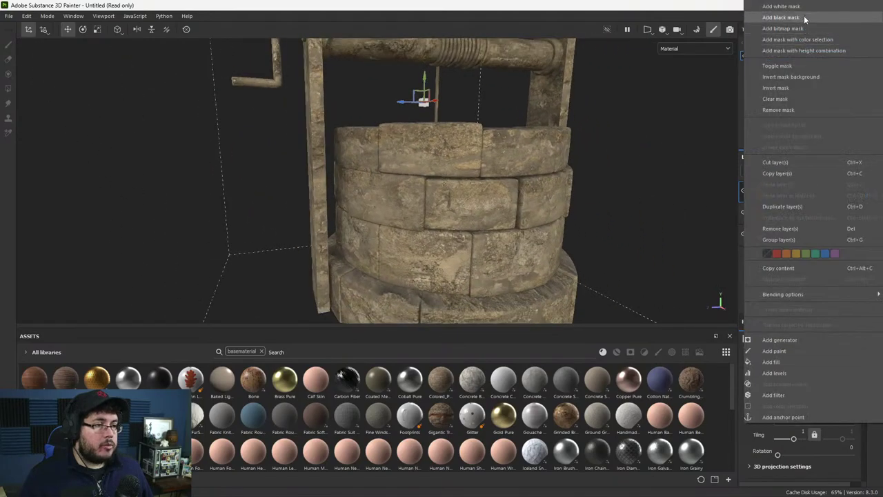
{"action": "left_click", "coordinate": [781, 18]}
{"action": "key", "text": "4"}
{"action": "left_click", "coordinate": [429, 148]}
{"action": "left_click", "coordinate": [519, 151]}
{"action": "left_click", "coordinate": [477, 202]}
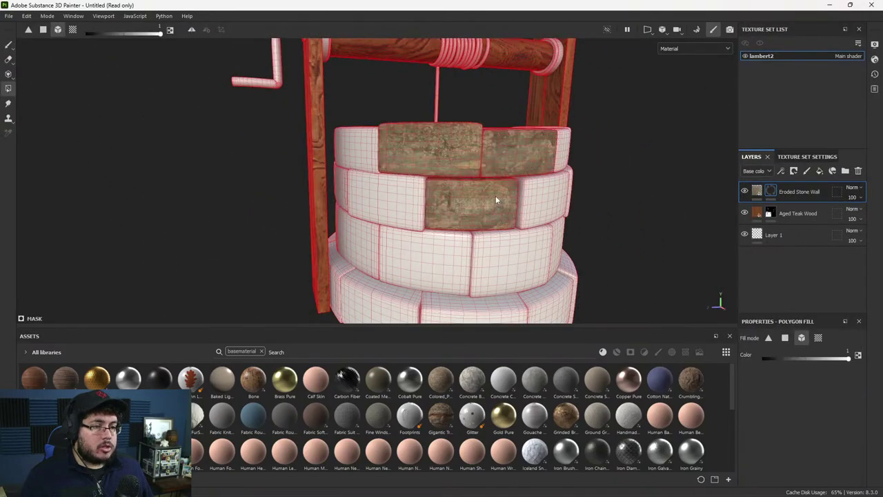
Polygon-fill the remaining basin bricks, checking every side of the well.
{"action": "scroll", "scroll_direction": "down", "scroll_amount": 3}
{"action": "left_click", "coordinate": [366, 148]}
{"action": "left_click_drag", "start_coordinate": [400, 207], "coordinate": [401, 287]}
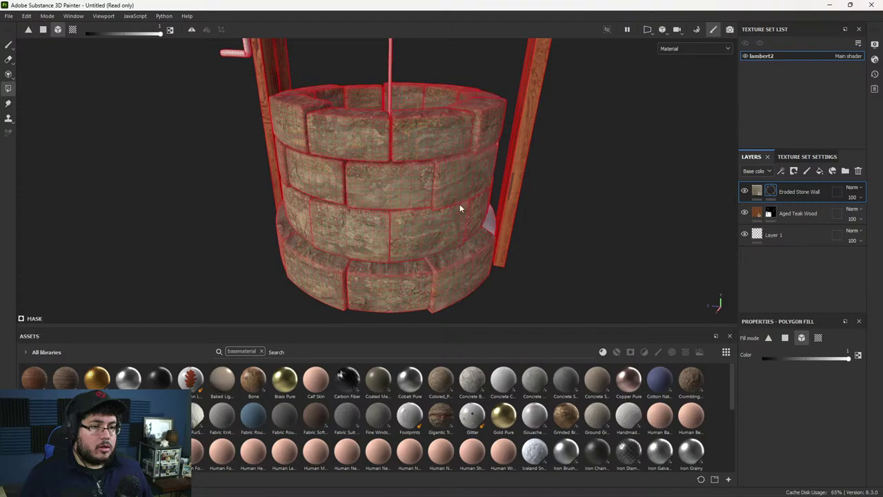
{"action": "left_click_drag", "start_coordinate": [459, 203], "coordinate": [438, 182]}
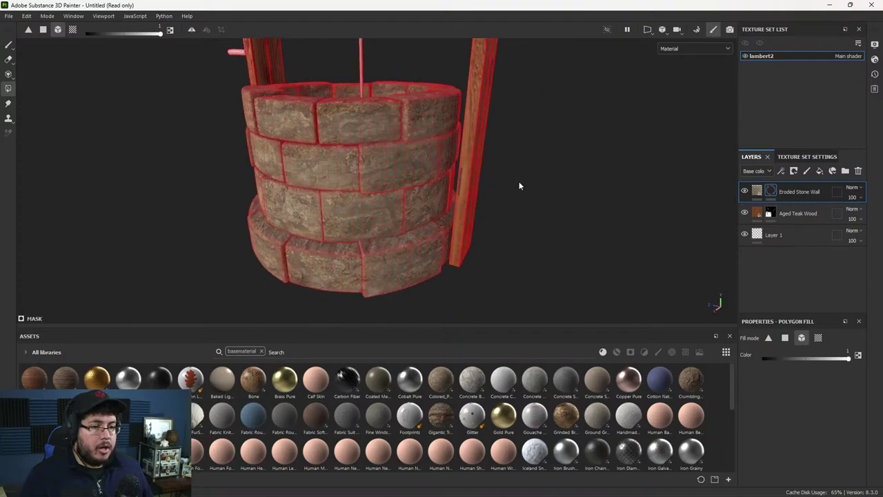
{"action": "left_click_drag", "start_coordinate": [520, 186], "coordinate": [452, 188]}
{"action": "key", "text": "5"}
{"action": "left_click_drag", "start_coordinate": [561, 219], "coordinate": [511, 227]}
{"action": "left_click", "coordinate": [756, 192]}
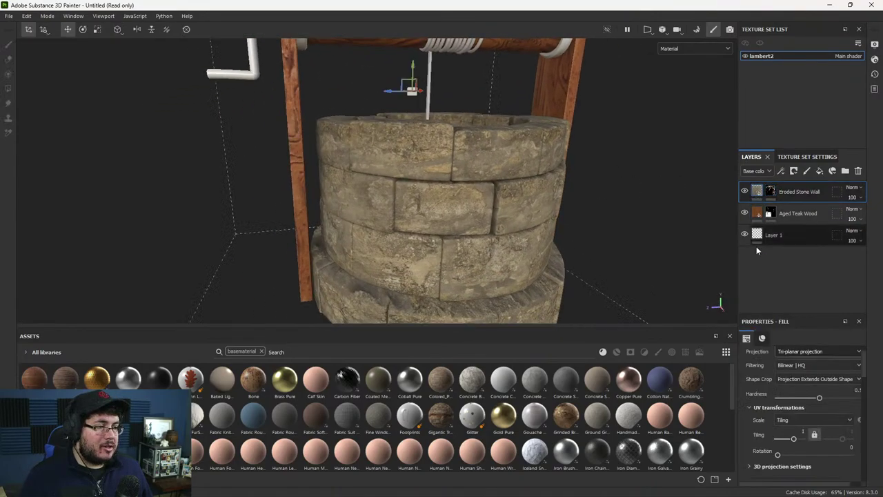
{"action": "scroll", "scroll_direction": "down", "scroll_amount": 3}
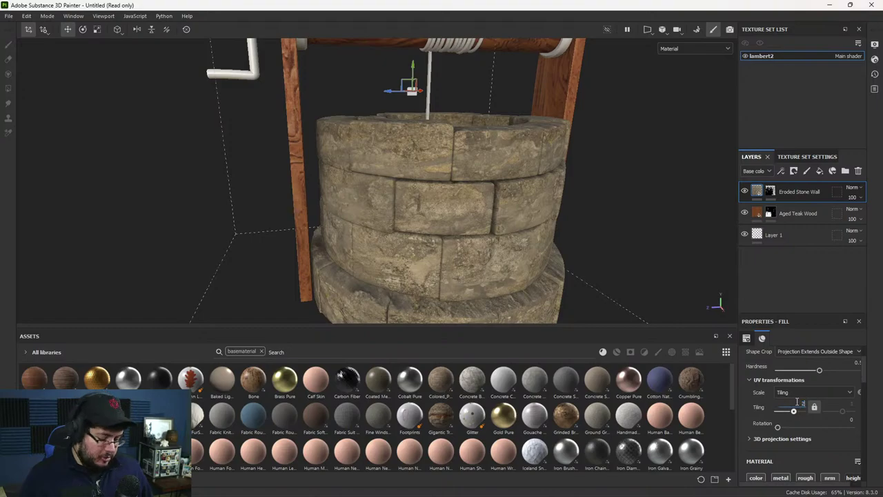
{"action": "left_click_drag", "start_coordinate": [469, 193], "coordinate": [476, 200]}
{"action": "left_click_drag", "start_coordinate": [476, 200], "coordinate": [478, 211]}
{"action": "left_click_drag", "start_coordinate": [478, 211], "coordinate": [414, 172]}
{"action": "left_click_drag", "start_coordinate": [414, 173], "coordinate": [336, 155]}
{"action": "scroll", "scroll_direction": "down", "scroll_amount": 3}
{"action": "left_click", "coordinate": [802, 449]}
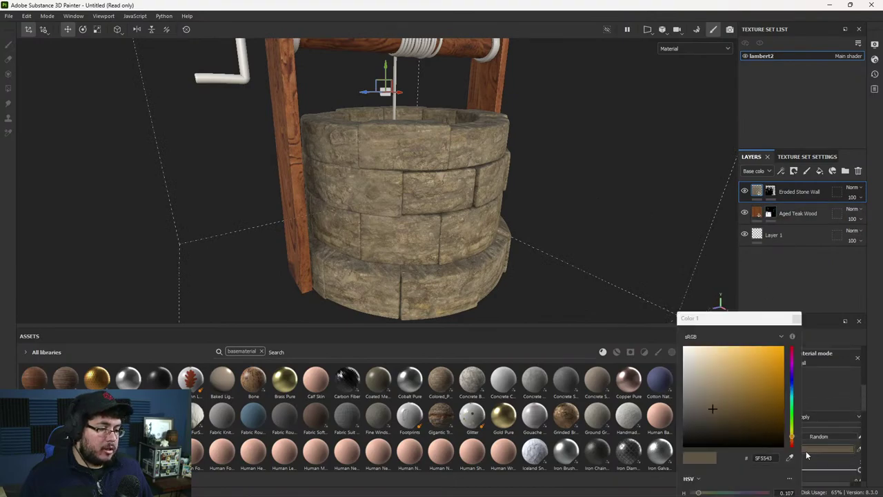
{"action": "left_click", "coordinate": [708, 411]}
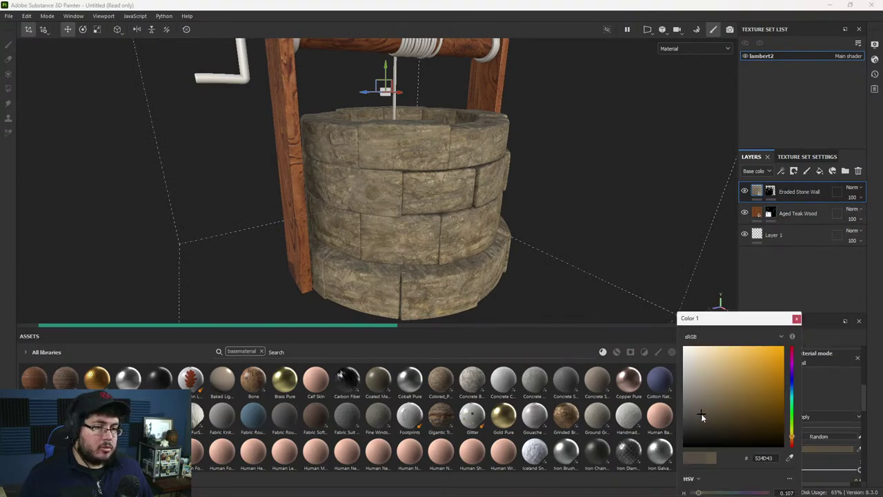
{"action": "left_click_drag", "start_coordinate": [701, 414], "coordinate": [704, 412]}
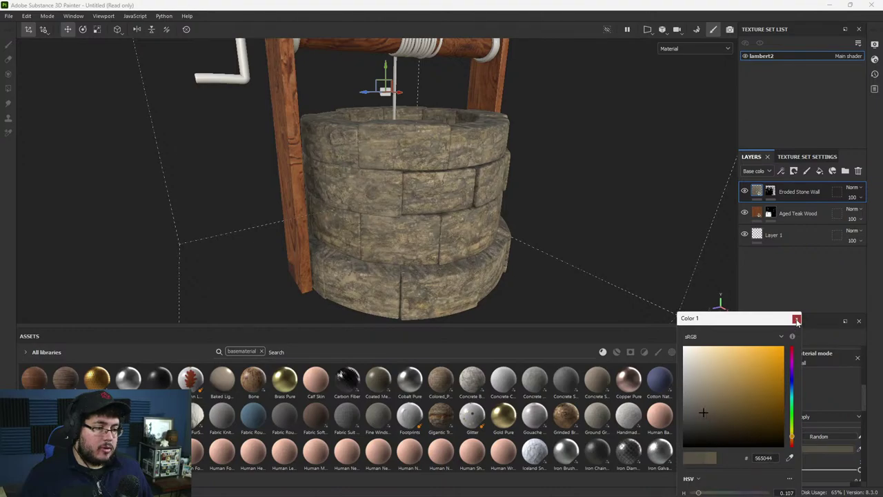
{"action": "left_click", "coordinate": [797, 319]}
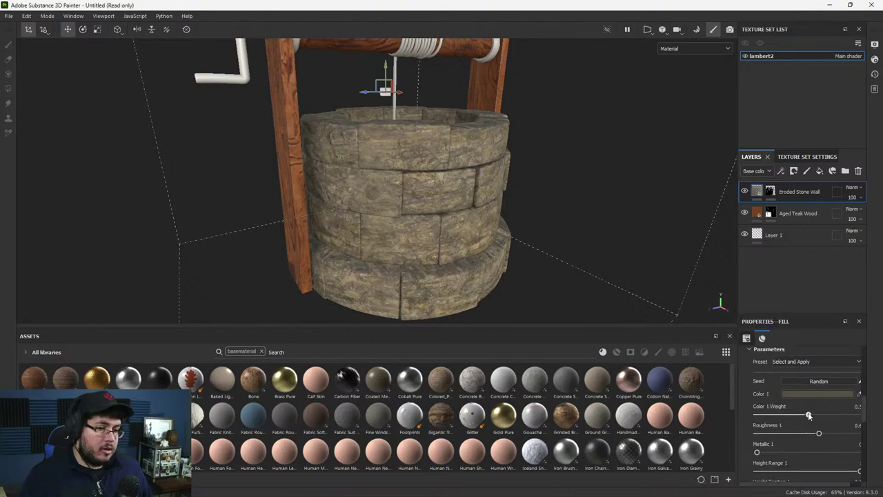
{"action": "scroll", "scroll_direction": "down", "scroll_amount": 3}
{"action": "left_click", "coordinate": [804, 448]}
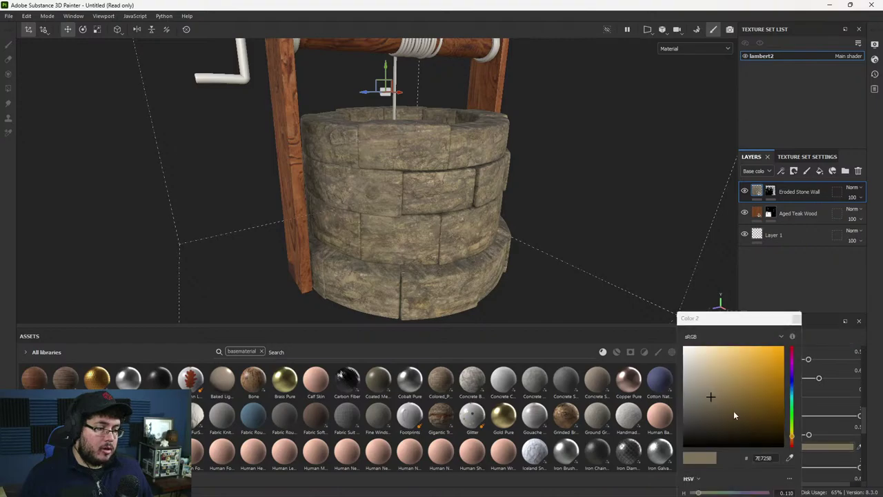
{"action": "left_click", "coordinate": [704, 412]}
{"action": "left_click_drag", "start_coordinate": [647, 287], "coordinate": [546, 242]}
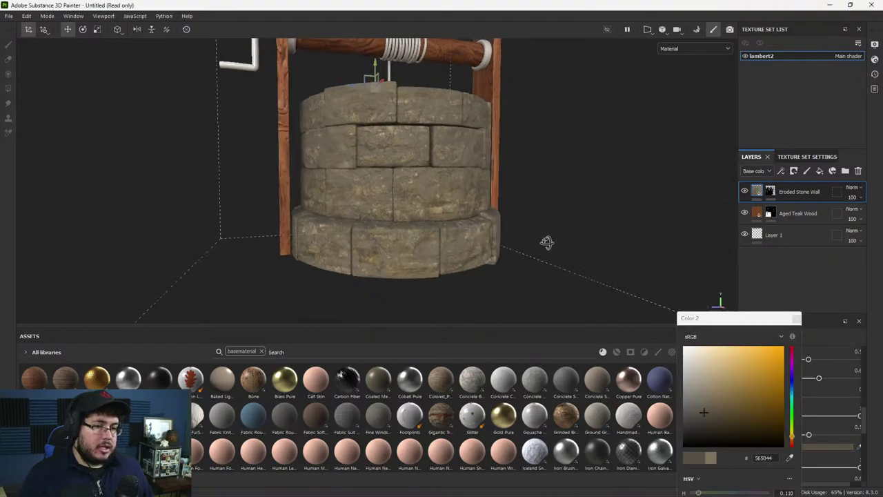
{"action": "key", "text": "ctrl+z"}
{"action": "left_click", "coordinate": [800, 319]}
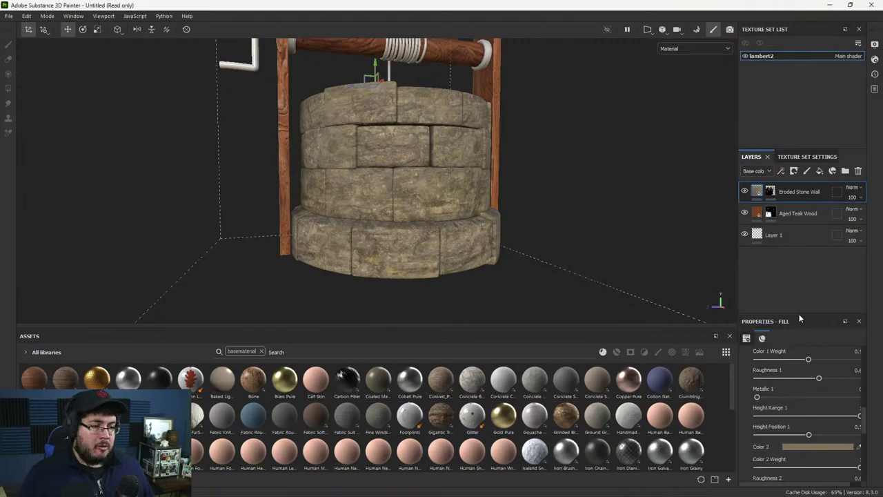
{"action": "left_click_drag", "start_coordinate": [601, 269], "coordinate": [573, 244]}
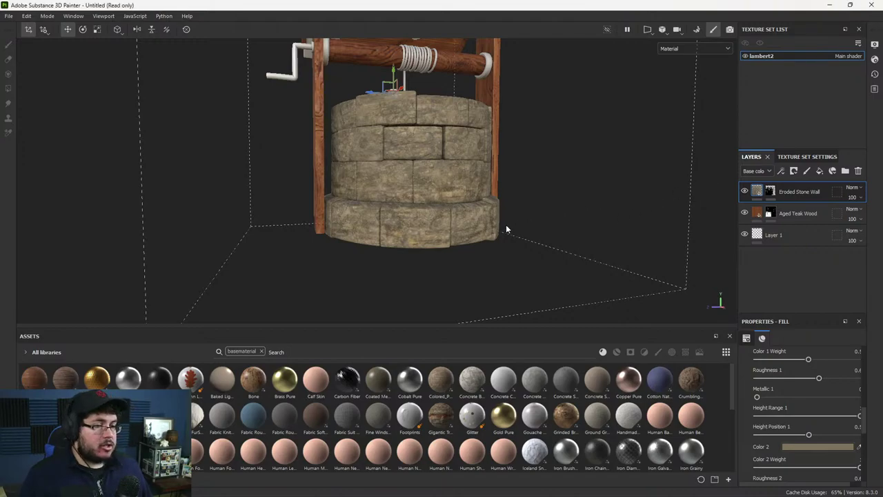
{"action": "scroll", "scroll_direction": "down", "scroll_amount": 3}
{"action": "left_click_drag", "start_coordinate": [514, 214], "coordinate": [422, 158]}
{"action": "scroll", "scroll_direction": "up", "scroll_amount": 3}
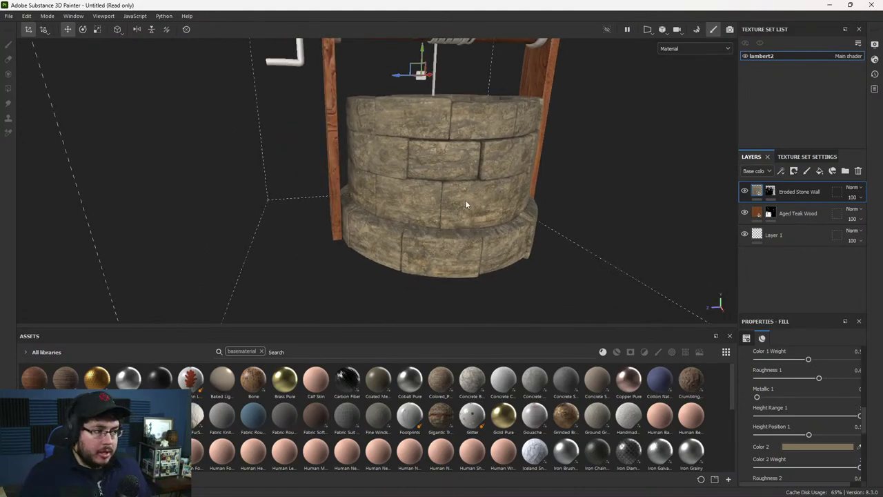
{"action": "scroll", "scroll_direction": "up", "scroll_amount": 3}
{"action": "left_click_drag", "start_coordinate": [481, 198], "coordinate": [467, 200]}
{"action": "scroll", "scroll_direction": "up", "scroll_amount": 3}
{"action": "scroll", "scroll_direction": "up", "scroll_amount": 3}
{"action": "scroll", "scroll_direction": "up", "scroll_amount": 3}
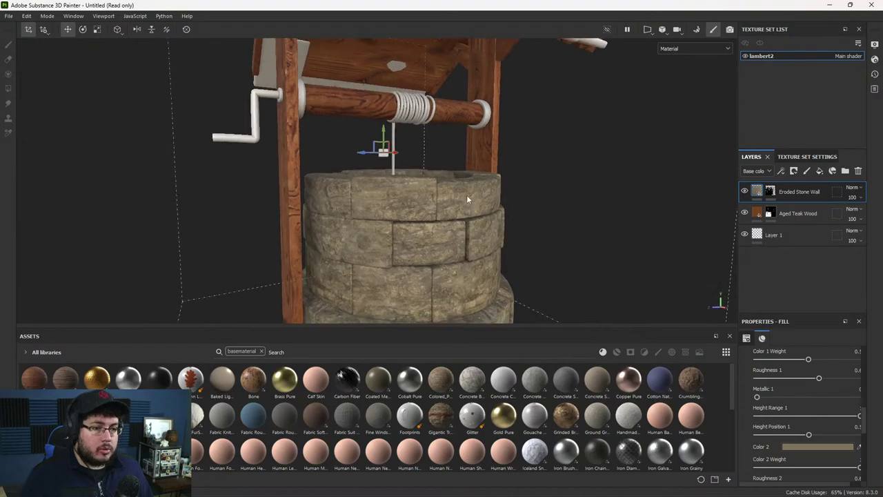
{"action": "scroll", "scroll_direction": "down", "scroll_amount": 3}
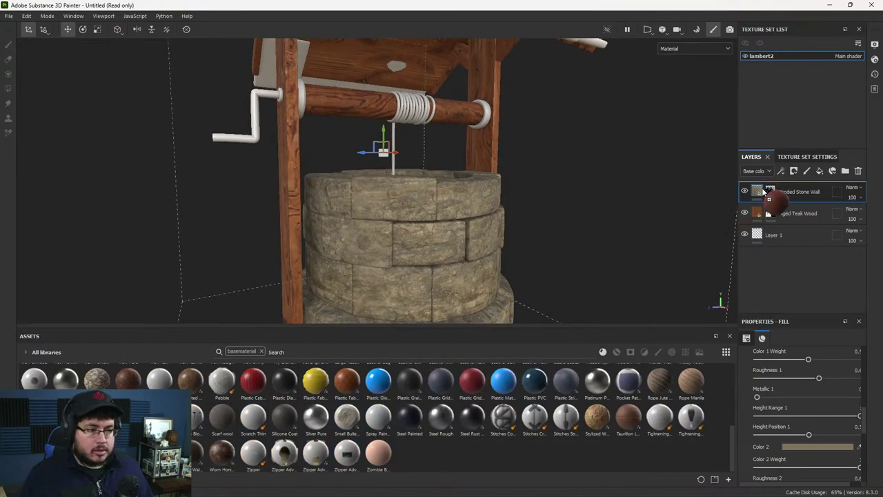
Add Rust Fine as a new top layer with a black mask.
{"action": "left_click_drag", "start_coordinate": [777, 181], "coordinate": [776, 188]}
{"action": "right_click", "coordinate": [775, 191]}
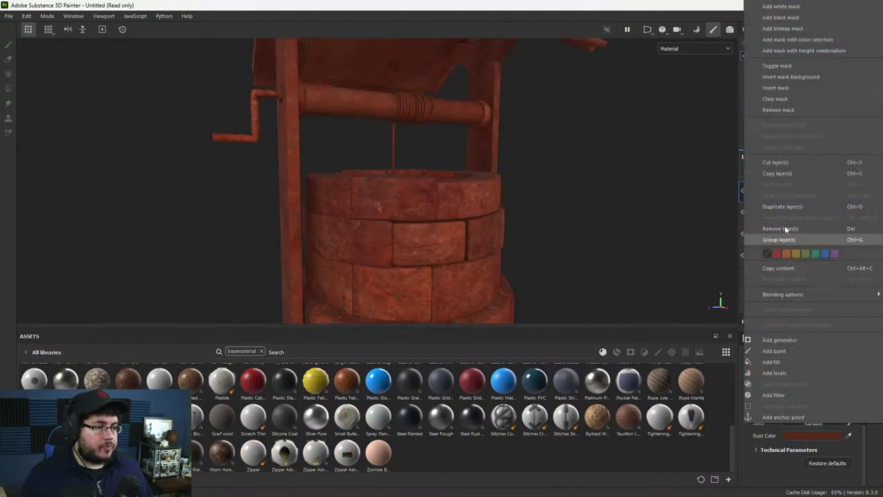
{"action": "key", "text": "Escape"}
{"action": "right_click", "coordinate": [801, 197]}
{"action": "left_click", "coordinate": [793, 19]}
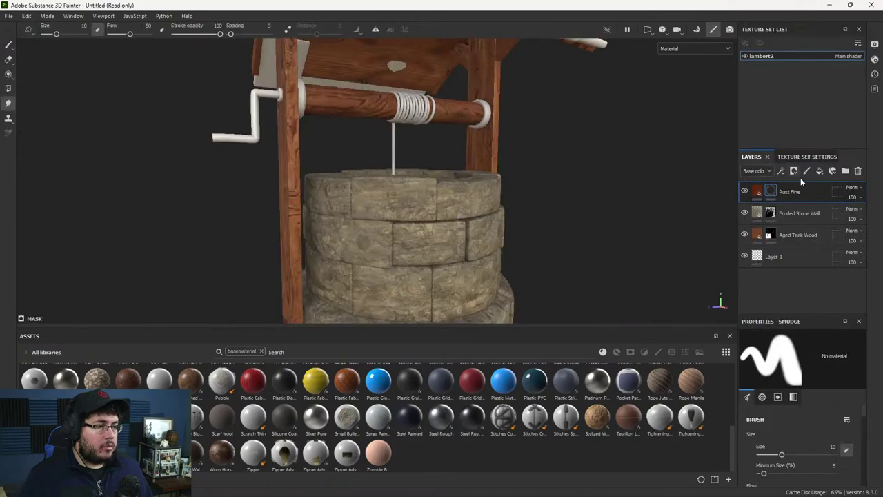
Add a Dirt generator to the Rust Fine layer's mask.
{"action": "right_click", "coordinate": [775, 191]}
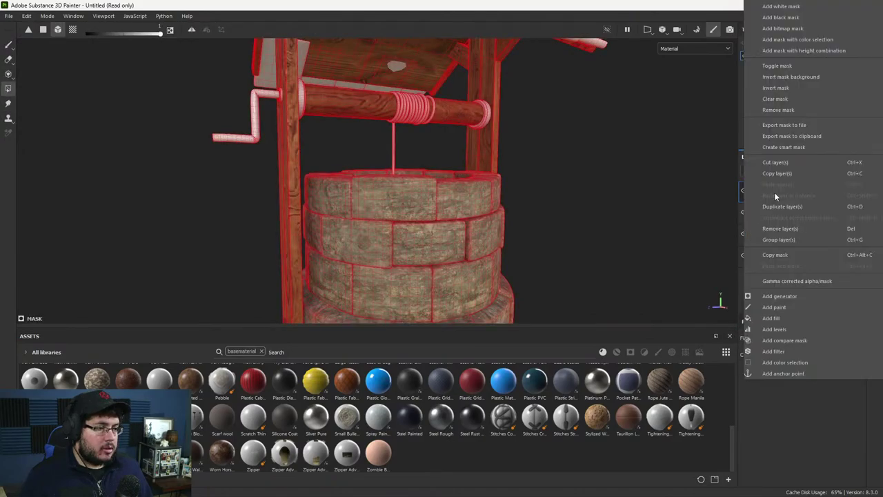
{"action": "left_click", "coordinate": [797, 295]}
{"action": "left_click", "coordinate": [802, 363]}
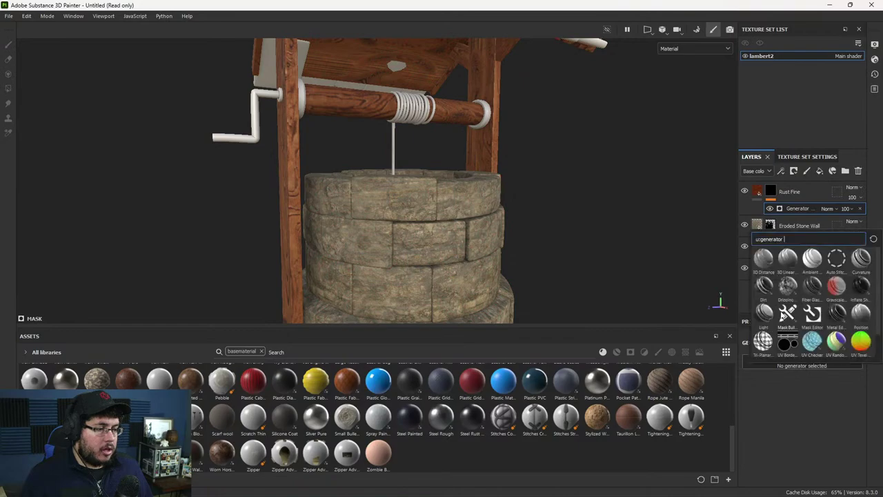
{"action": "left_click", "coordinate": [764, 286]}
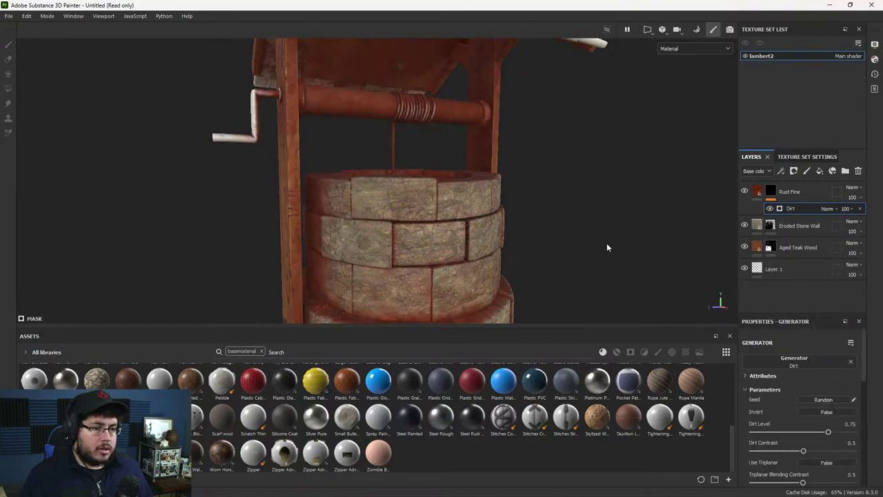
{"action": "left_click_drag", "start_coordinate": [570, 245], "coordinate": [541, 207]}
{"action": "scroll", "scroll_direction": "up", "scroll_amount": 3}
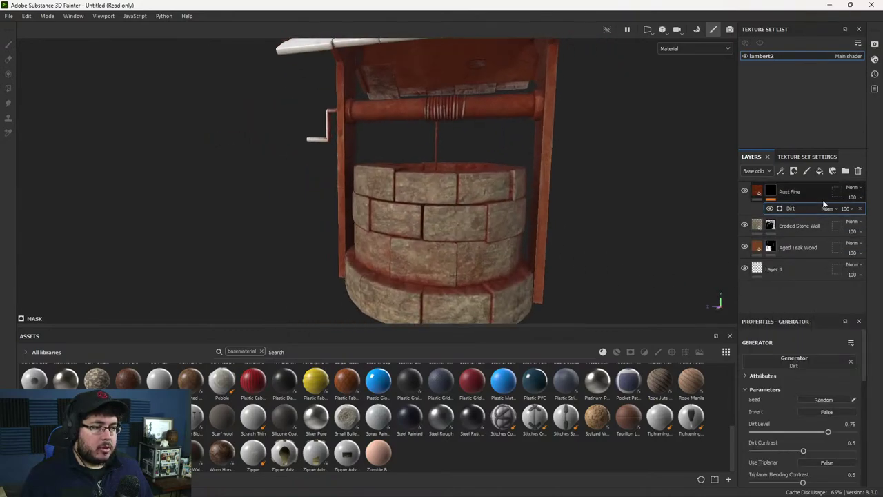
Set the Rust Fine layer to Overlay blending at 83% opacity.
{"action": "left_click", "coordinate": [853, 187]}
{"action": "left_click", "coordinate": [827, 326]}
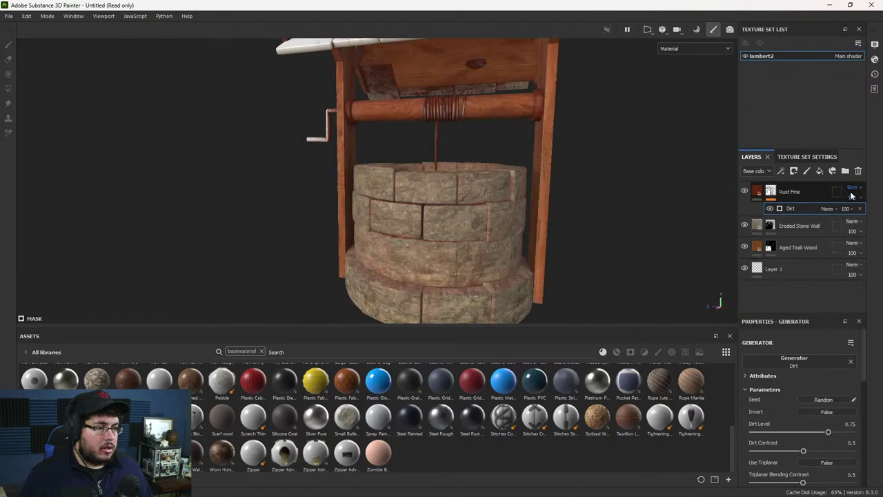
{"action": "left_click", "coordinate": [853, 187]}
{"action": "left_click", "coordinate": [837, 325]}
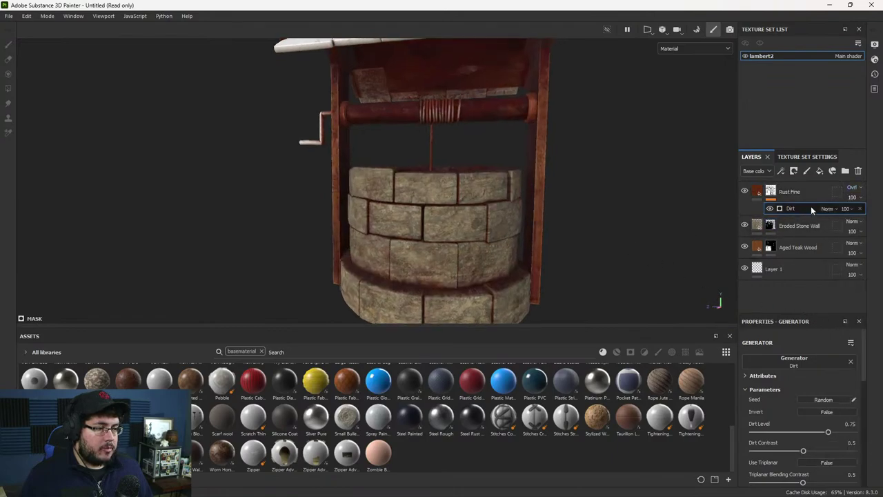
{"action": "left_click_drag", "start_coordinate": [871, 215], "coordinate": [869, 218]}
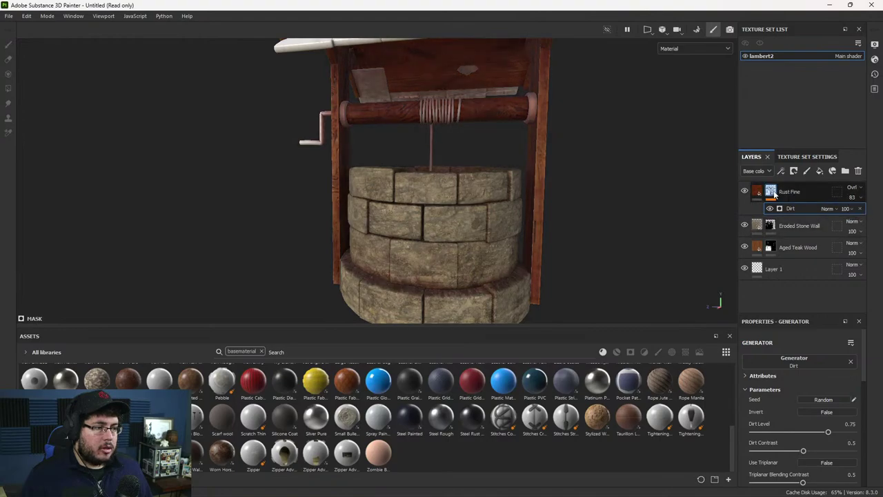
Add a Paint effect to the rust mask and polygon-fill the roof faces.
{"action": "right_click", "coordinate": [794, 208]}
{"action": "left_click", "coordinate": [790, 311]}
{"action": "scroll", "scroll_direction": "down", "scroll_amount": 3}
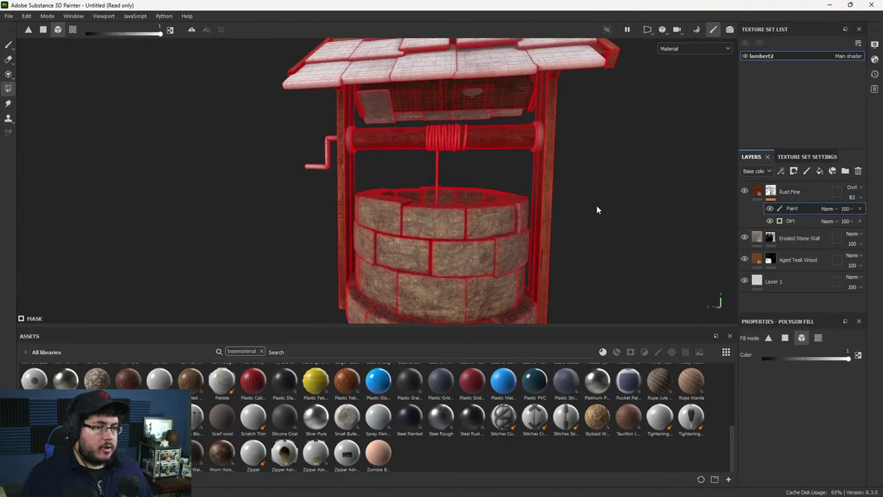
{"action": "scroll", "scroll_direction": "down", "scroll_amount": 3}
{"action": "left_click_drag", "start_coordinate": [600, 67], "coordinate": [321, 211]}
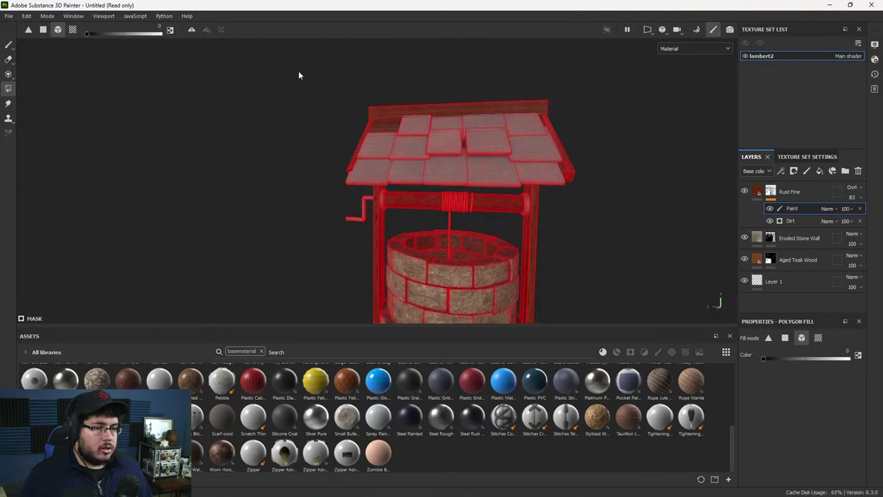
{"action": "left_click_drag", "start_coordinate": [298, 72], "coordinate": [599, 222]}
Switch to the paint brush and zoom into a close-up of the stone wall.
{"action": "key", "text": "1"}
{"action": "scroll", "scroll_direction": "up", "scroll_amount": 3}
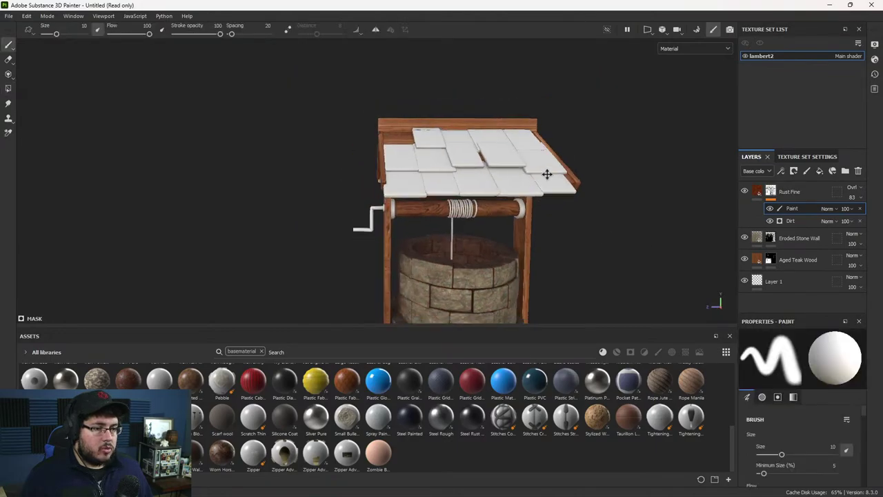
{"action": "scroll", "scroll_direction": "up", "scroll_amount": 3}
{"action": "scroll", "scroll_direction": "up", "scroll_amount": 3}
{"action": "scroll", "scroll_direction": "up", "scroll_amount": 3}
{"action": "left_click_drag", "start_coordinate": [494, 183], "coordinate": [491, 222]}
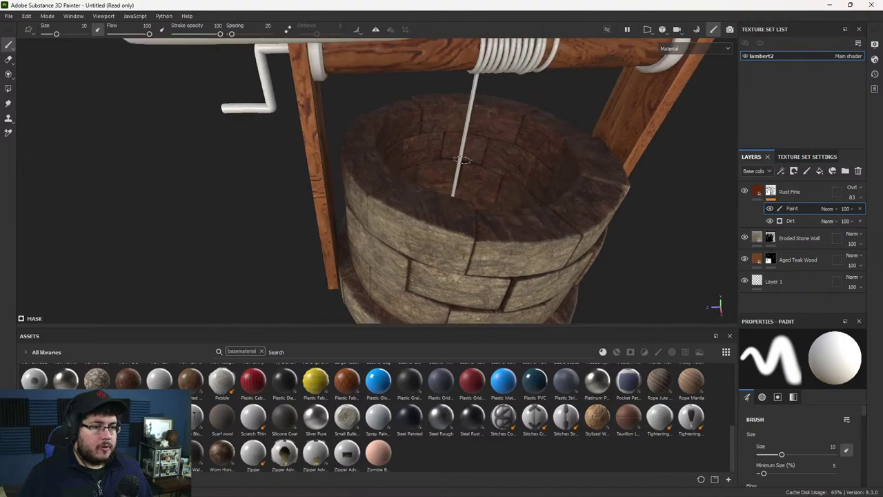
{"action": "left_click_drag", "start_coordinate": [568, 233], "coordinate": [497, 283]}
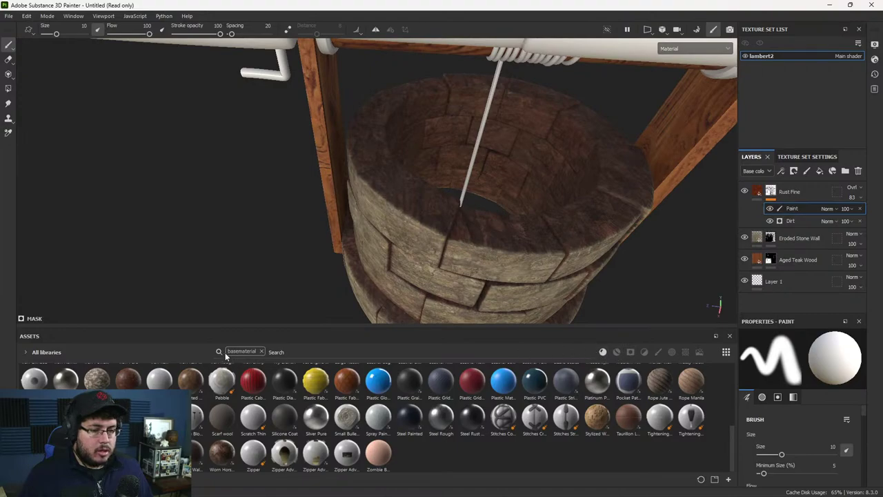
Pick a grainy charcoal brush and paint rust on the top rim and lower stones, size 14.52.
{"action": "left_click", "coordinate": [658, 352]}
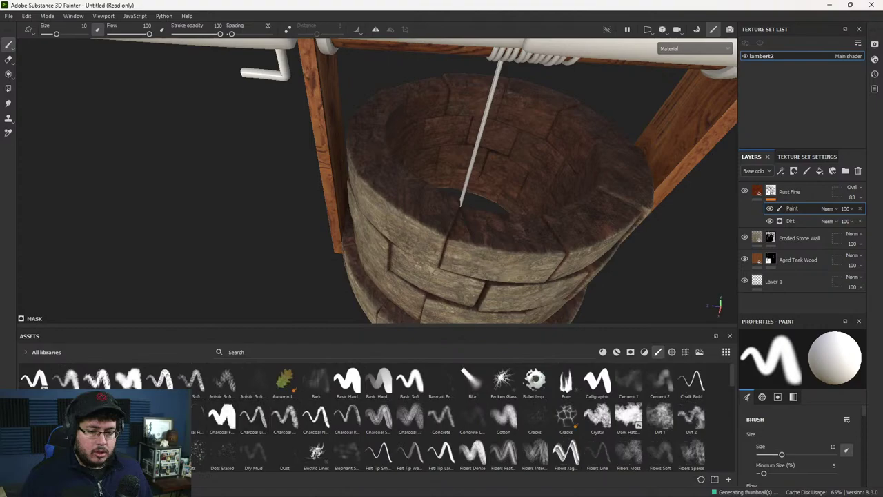
{"action": "left_click", "coordinate": [379, 414]}
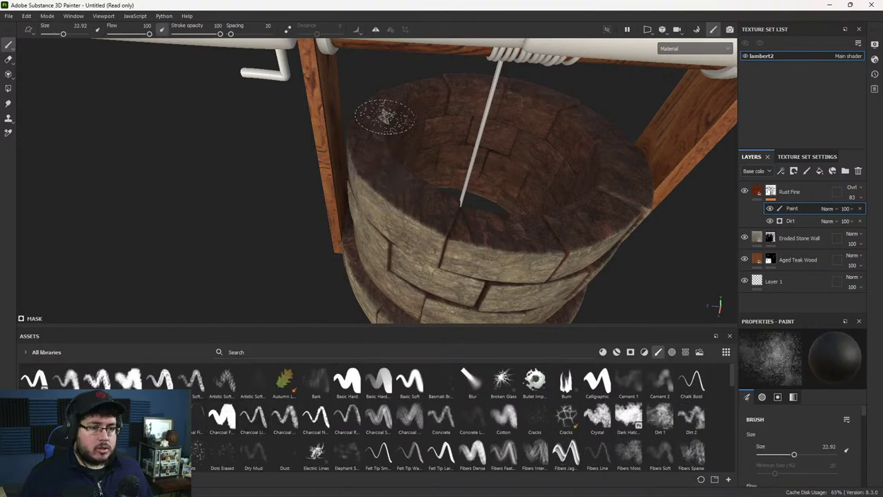
{"action": "left_click_drag", "start_coordinate": [373, 107], "coordinate": [453, 76]}
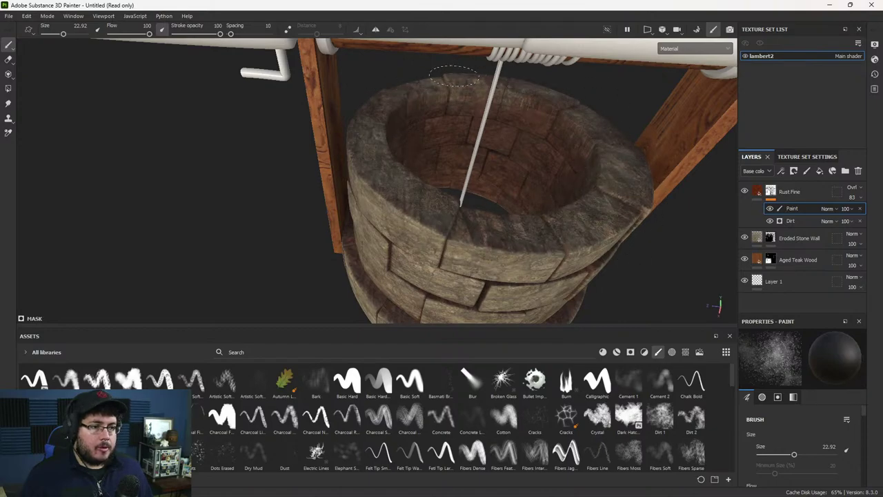
{"action": "left_click_drag", "start_coordinate": [630, 200], "coordinate": [390, 145]}
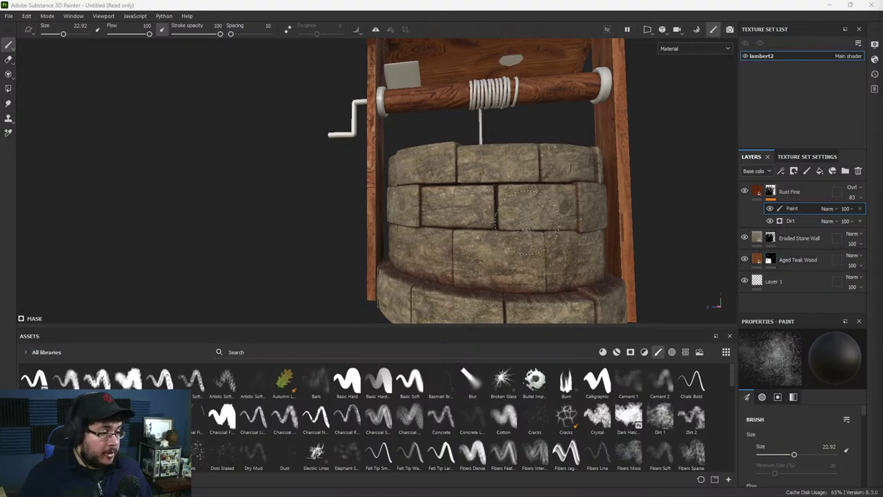
{"action": "scroll", "scroll_direction": "up", "scroll_amount": 3}
{"action": "left_click_drag", "start_coordinate": [486, 203], "coordinate": [455, 155]}
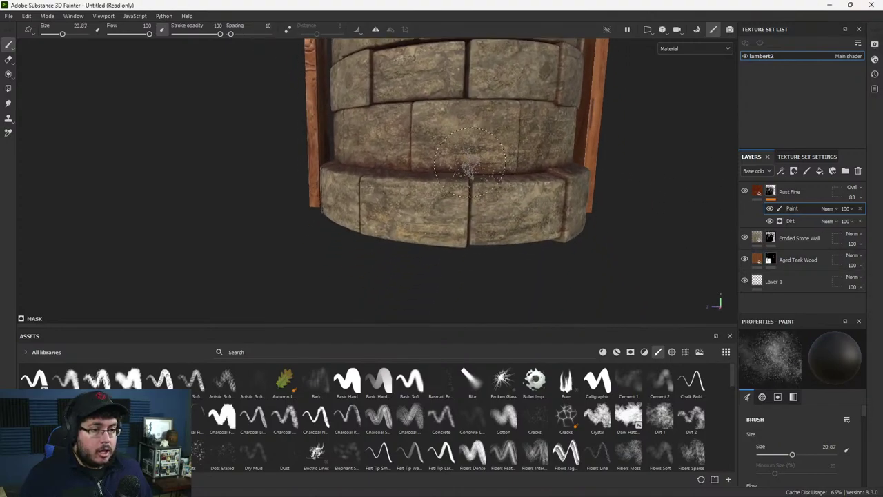
{"action": "left_click_drag", "start_coordinate": [455, 155], "coordinate": [445, 152]}
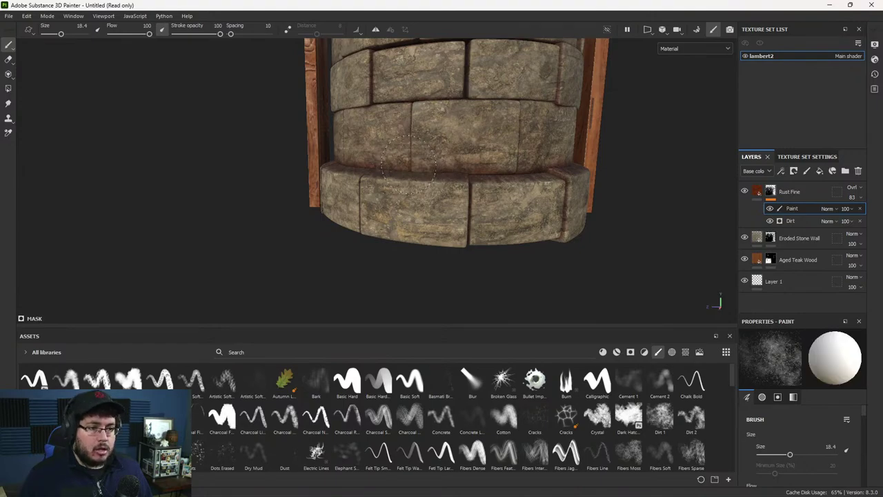
{"action": "left_click_drag", "start_coordinate": [408, 157], "coordinate": [403, 157]}
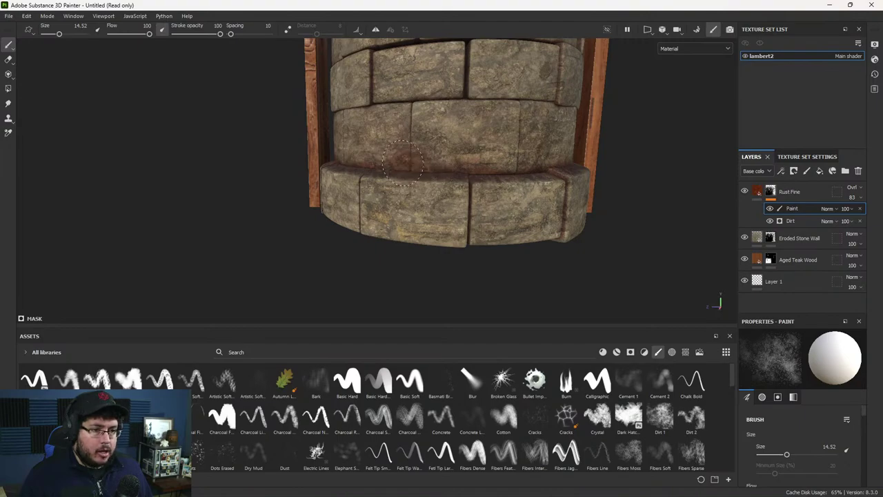
Paint rust patches around the well's sides with the brush reduced to 10.04.
{"action": "left_click_drag", "start_coordinate": [422, 162], "coordinate": [364, 210]}
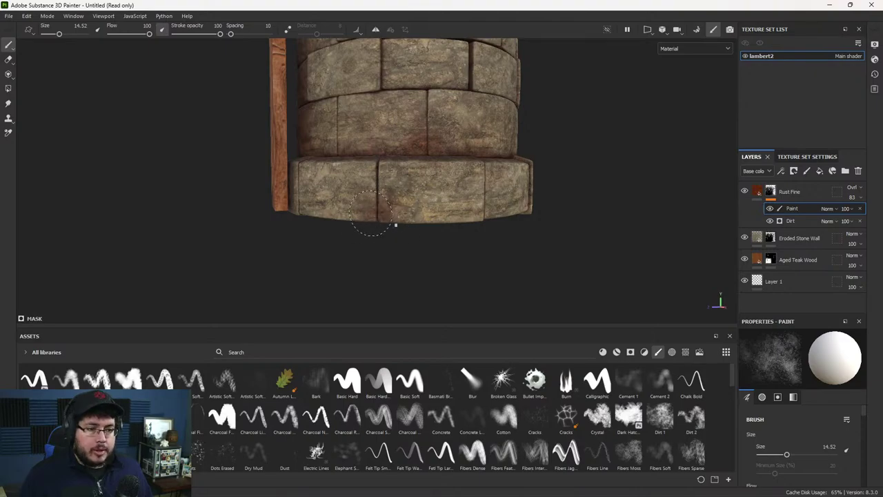
{"action": "left_click_drag", "start_coordinate": [426, 224], "coordinate": [417, 244]}
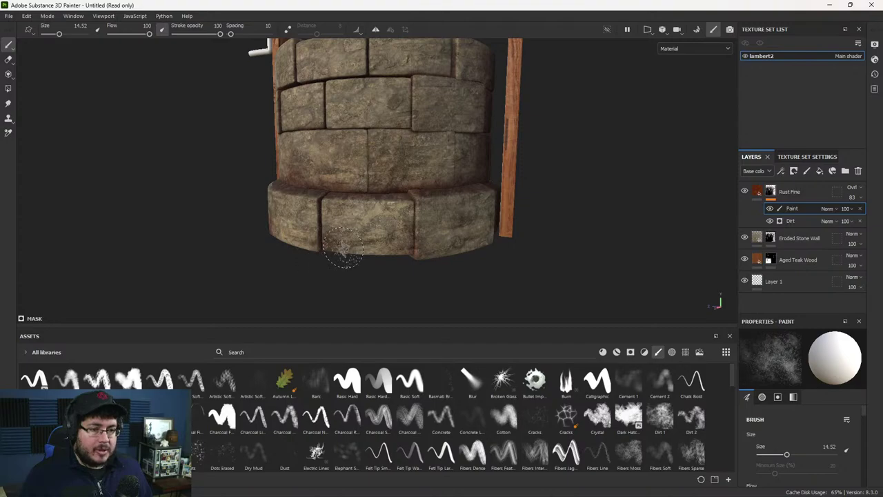
{"action": "left_click_drag", "start_coordinate": [345, 250], "coordinate": [411, 176]}
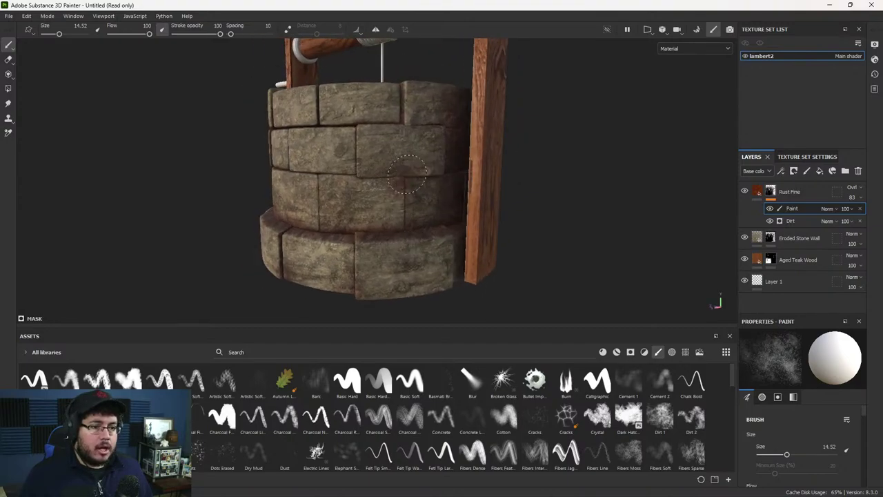
{"action": "left_click_drag", "start_coordinate": [408, 174], "coordinate": [401, 178]}
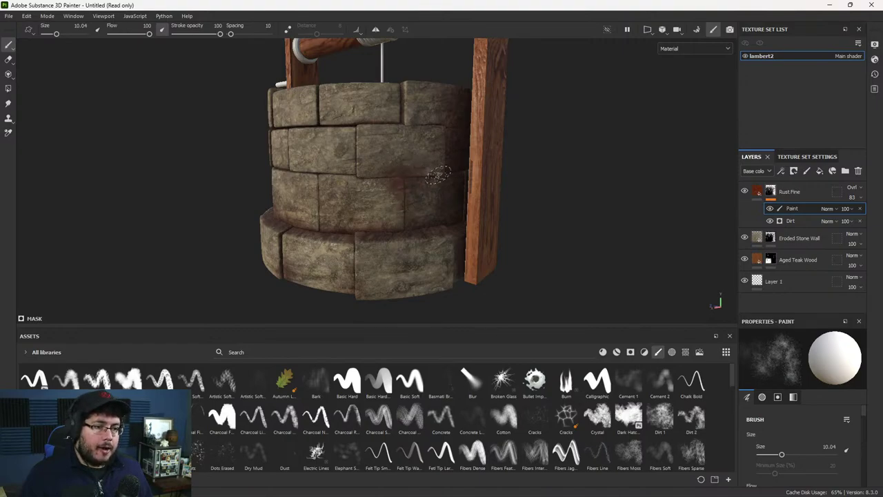
{"action": "left_click_drag", "start_coordinate": [438, 176], "coordinate": [419, 200]}
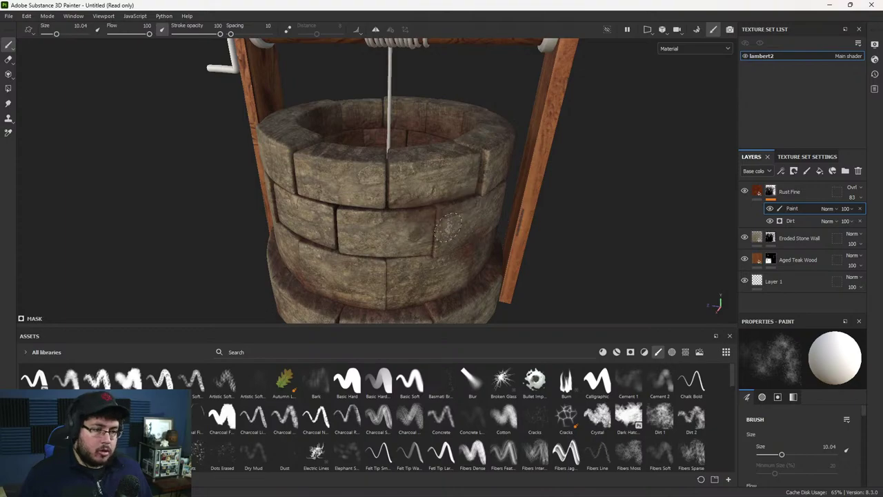
{"action": "left_click_drag", "start_coordinate": [436, 207], "coordinate": [483, 173]}
{"action": "scroll", "scroll_direction": "down", "scroll_amount": 3}
{"action": "scroll", "scroll_direction": "up", "scroll_amount": 3}
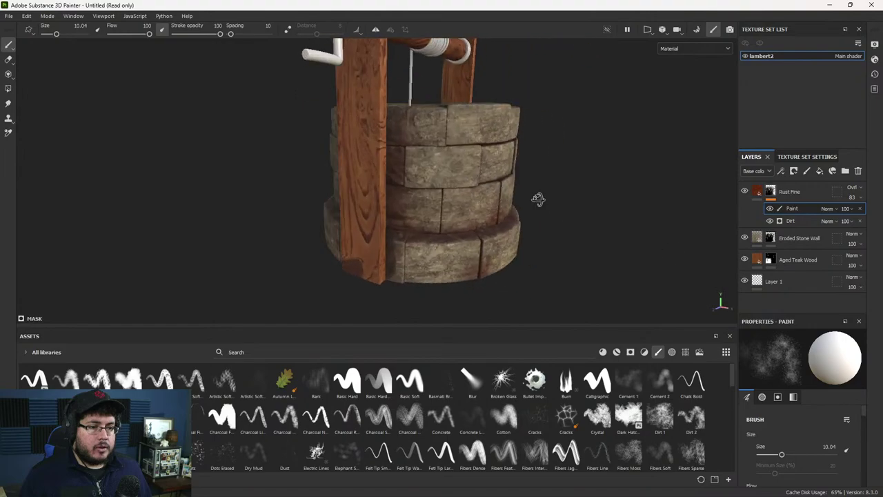
{"action": "left_click_drag", "start_coordinate": [538, 199], "coordinate": [352, 176]}
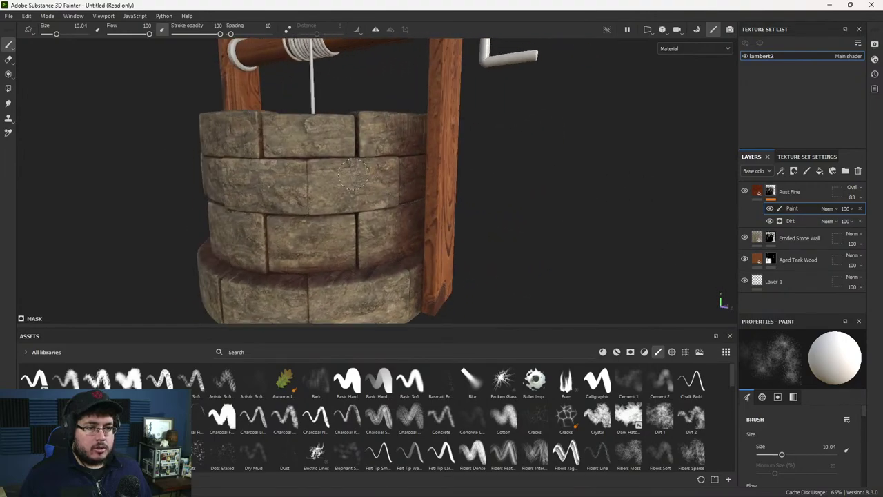
Enlarge the brush to 20.35 and paint rust on the left-side stones.
{"action": "left_click_drag", "start_coordinate": [353, 174], "coordinate": [383, 171]}
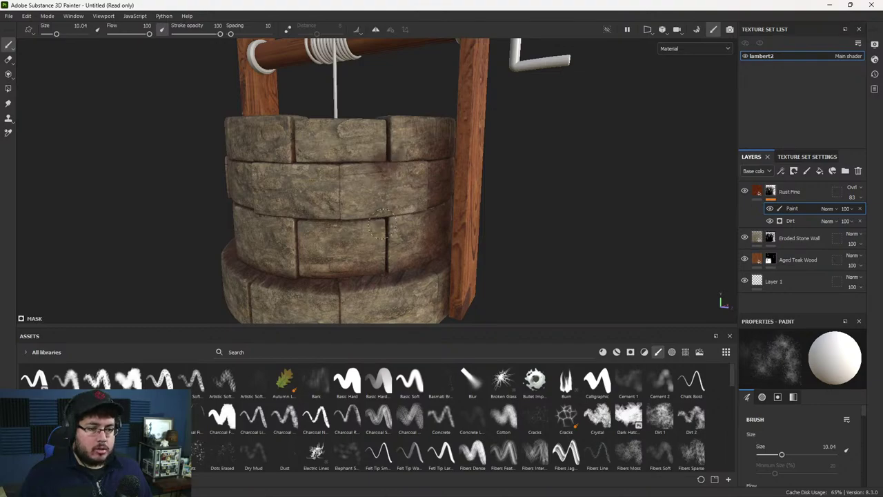
{"action": "left_click_drag", "start_coordinate": [398, 221], "coordinate": [394, 176]}
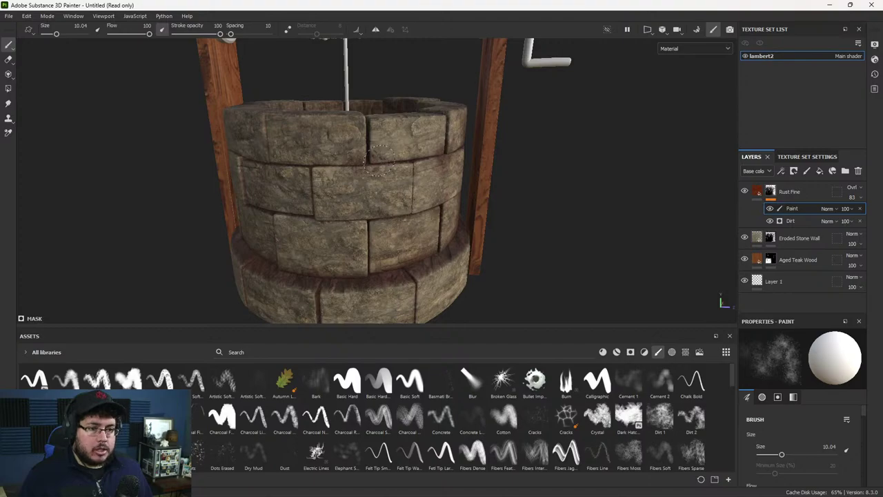
{"action": "left_click_drag", "start_coordinate": [380, 160], "coordinate": [356, 159]}
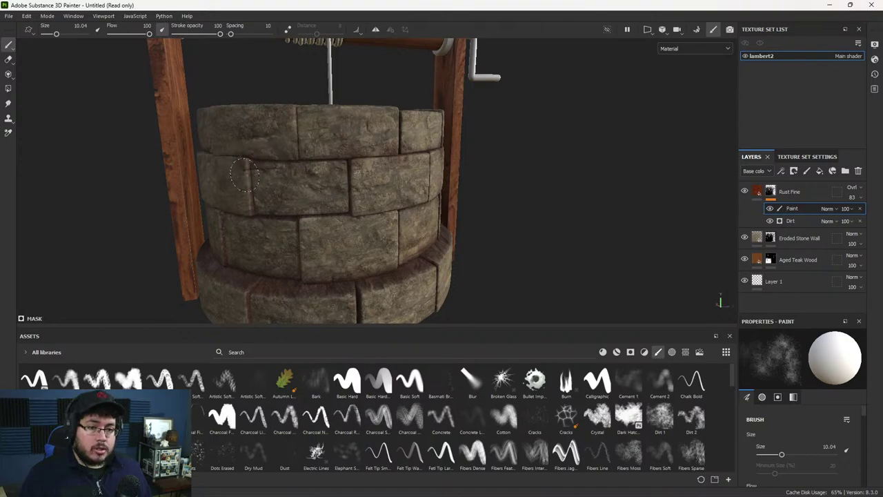
{"action": "left_click_drag", "start_coordinate": [292, 238], "coordinate": [419, 160]}
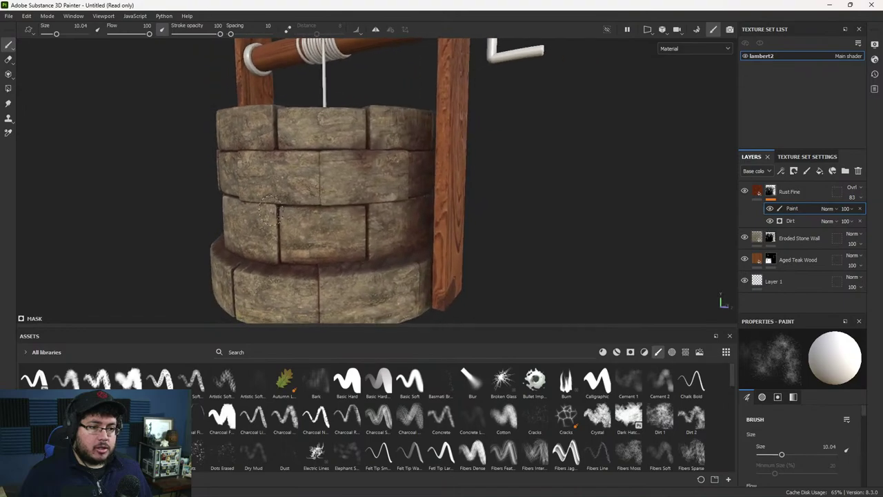
{"action": "left_click_drag", "start_coordinate": [419, 160], "coordinate": [442, 160]}
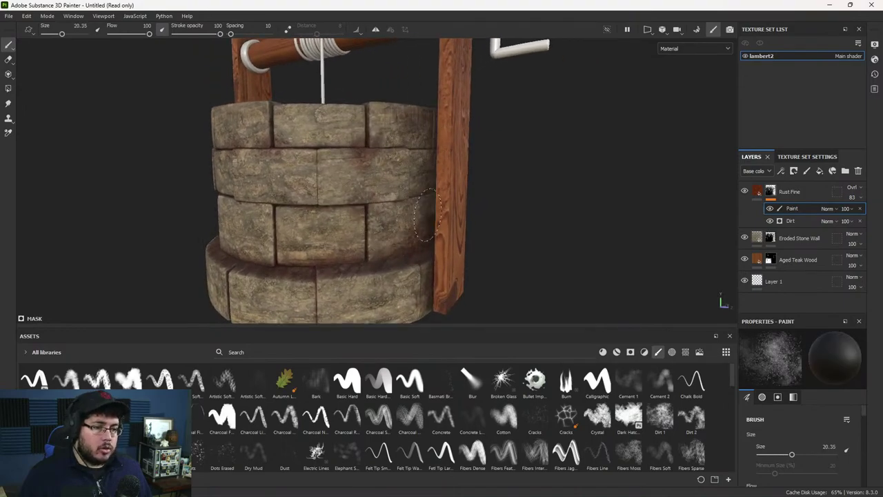
{"action": "left_click_drag", "start_coordinate": [425, 215], "coordinate": [359, 162]}
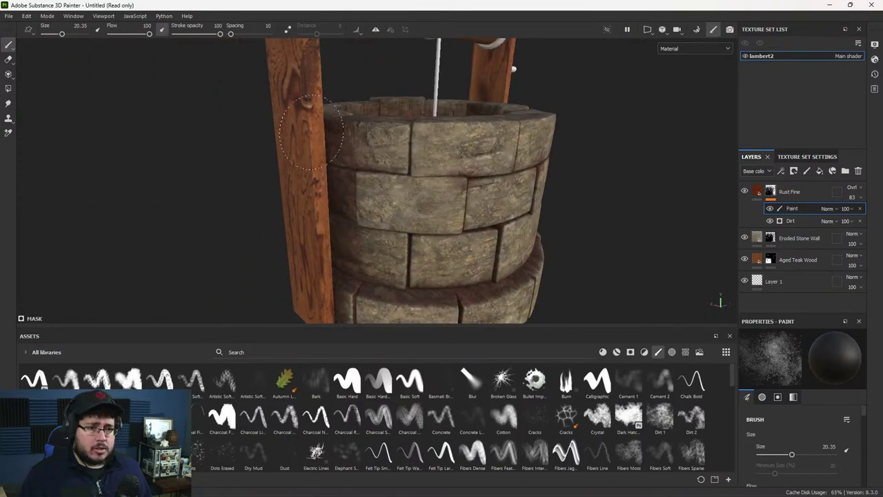
{"action": "left_click_drag", "start_coordinate": [307, 133], "coordinate": [396, 163]}
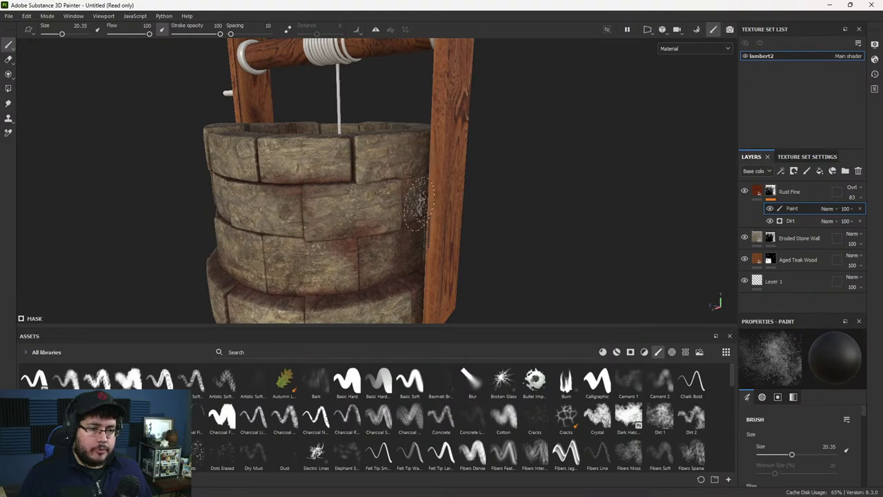
{"action": "left_click_drag", "start_coordinate": [399, 260], "coordinate": [595, 336]}
Filter the asset library to materials and drag its splitter up to enlarge the panel.
{"action": "left_click", "coordinate": [597, 352]}
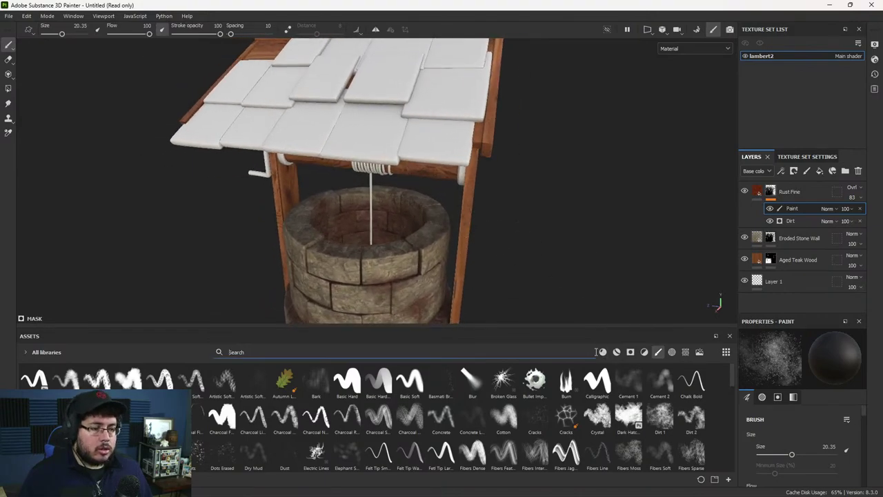
{"action": "left_click", "coordinate": [602, 352]}
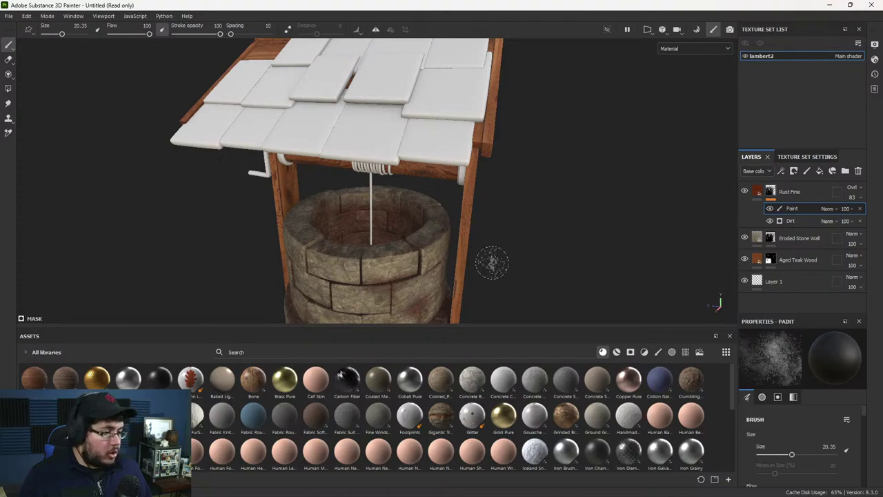
{"action": "left_click_drag", "start_coordinate": [476, 255], "coordinate": [386, 255]}
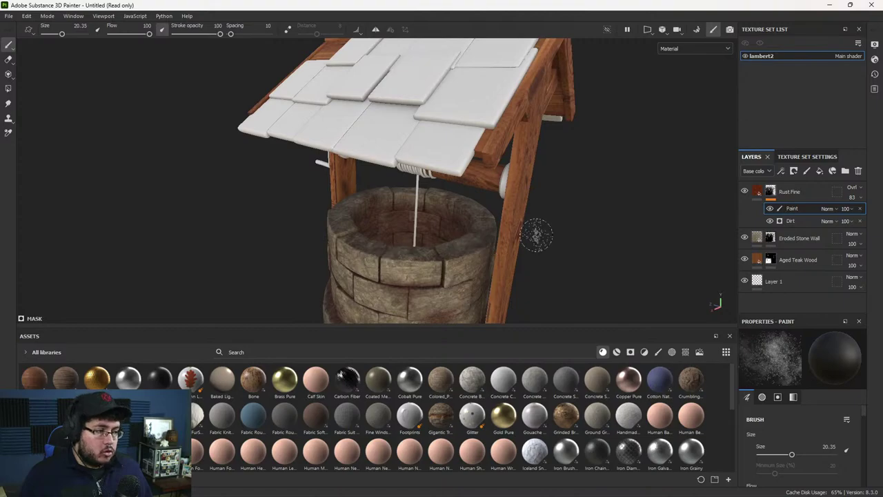
{"action": "left_click_drag", "start_coordinate": [535, 235], "coordinate": [306, 212]}
{"action": "mouse_move", "coordinate": [198, 415]}
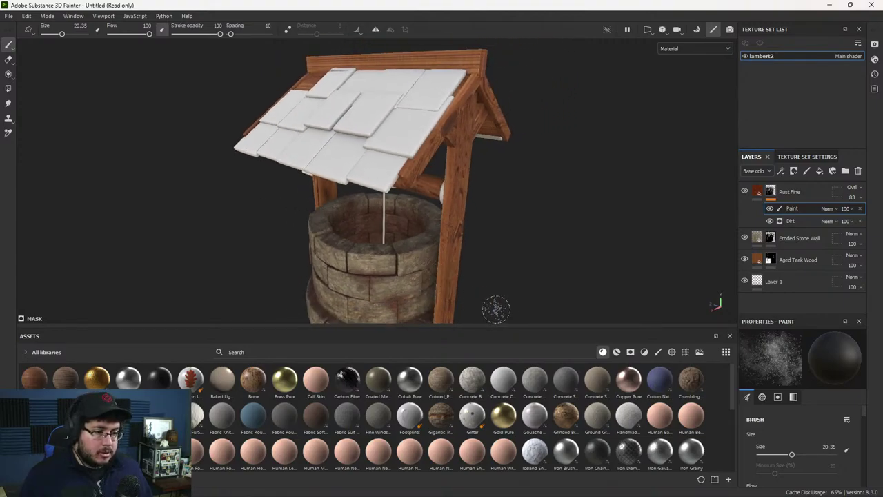
{"action": "left_click_drag", "start_coordinate": [476, 328], "coordinate": [483, 283]}
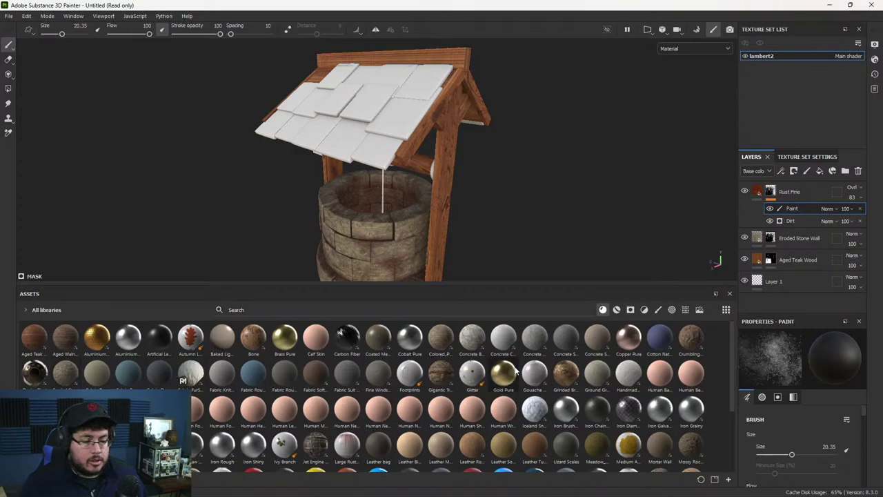
{"action": "key", "text": "super"}
{"action": "key", "text": "super"}
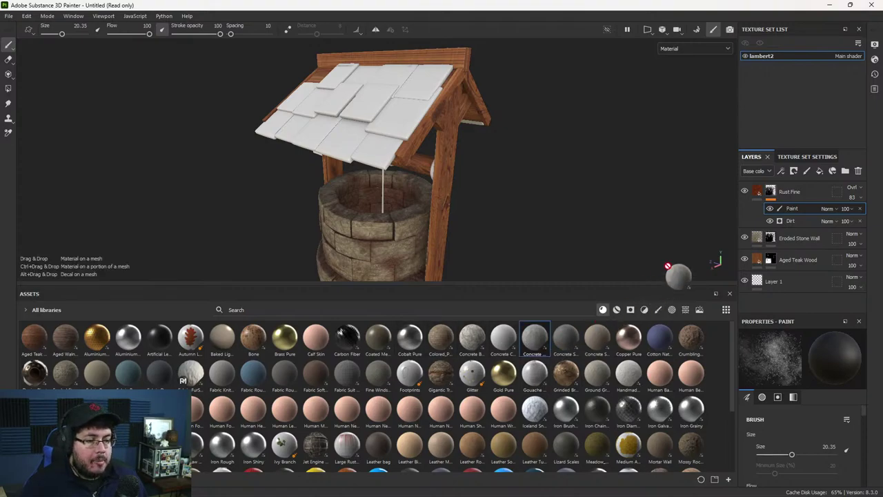
Add Concrete Dusty with a black mask and polygon-fill every roof shingle.
{"action": "left_click_drag", "start_coordinate": [527, 342], "coordinate": [779, 188]}
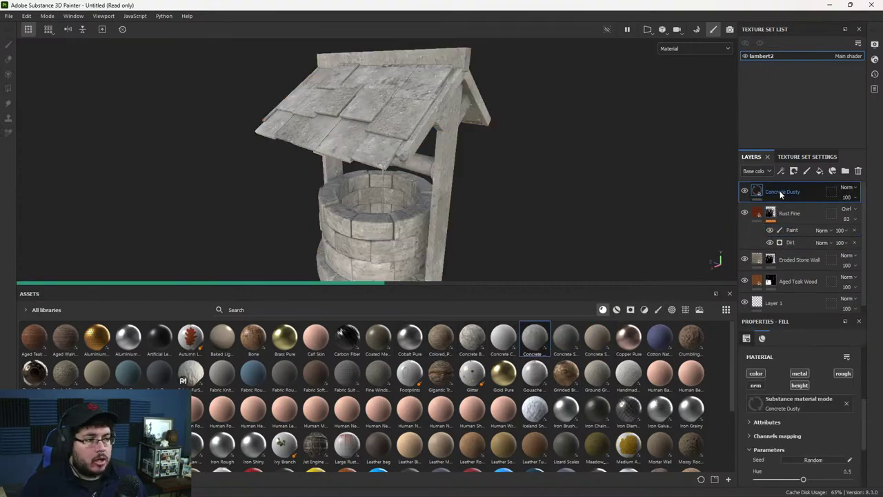
{"action": "right_click", "coordinate": [778, 188]}
{"action": "left_click", "coordinate": [778, 11]}
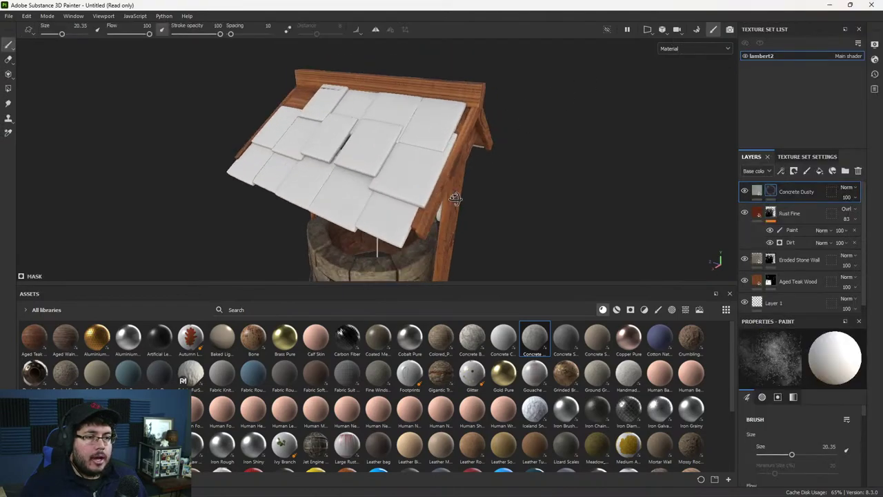
{"action": "key", "text": "4"}
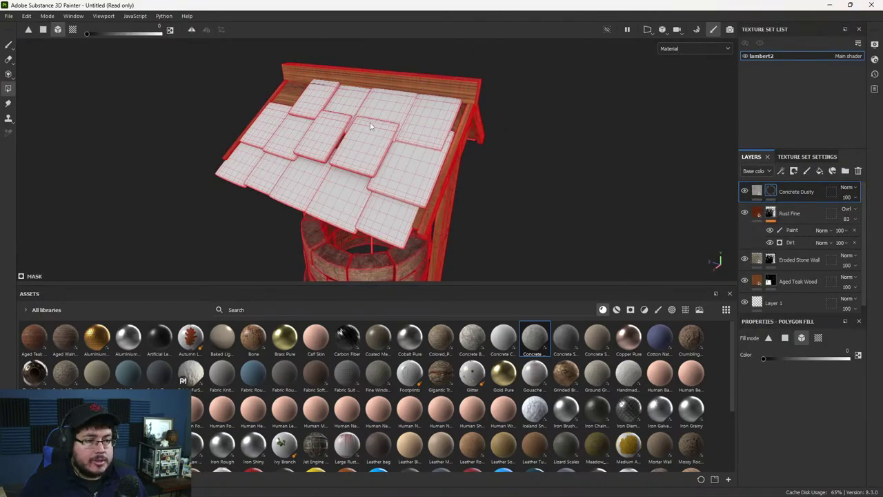
{"action": "left_click", "coordinate": [420, 129]}
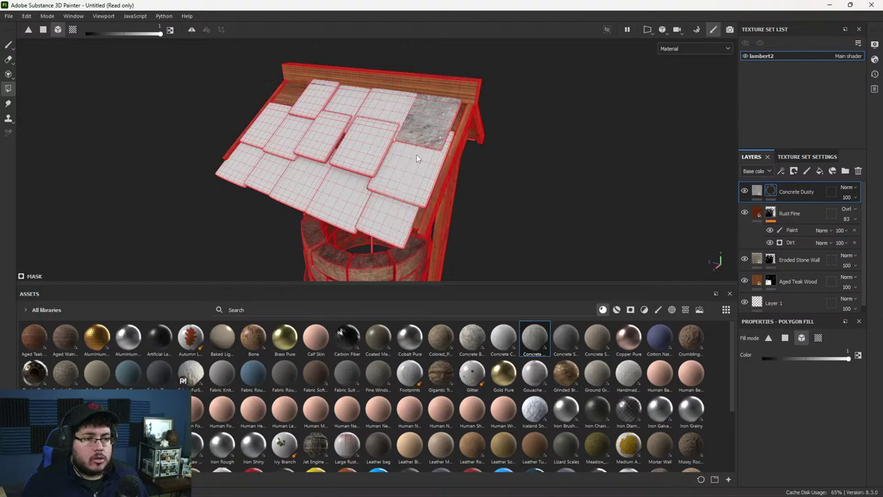
{"action": "left_click_drag", "start_coordinate": [392, 114], "coordinate": [414, 176]}
{"action": "left_click_drag", "start_coordinate": [414, 176], "coordinate": [403, 177]}
{"action": "left_click_drag", "start_coordinate": [476, 131], "coordinate": [510, 98]}
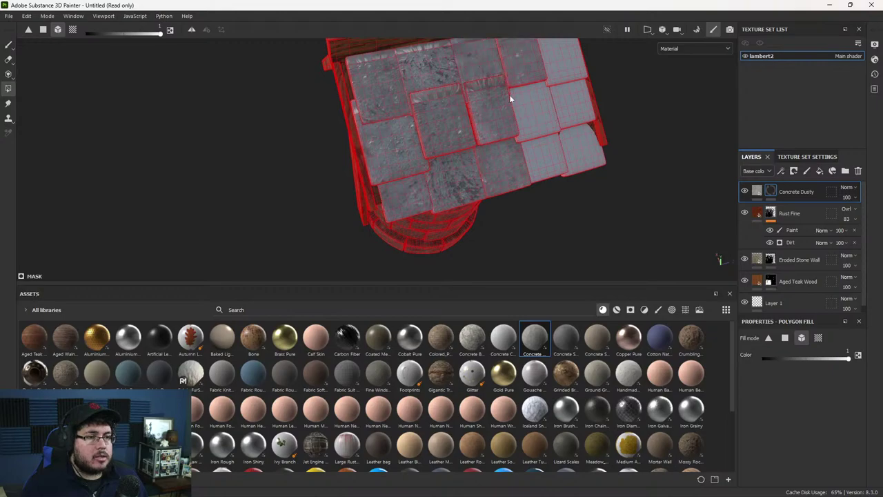
{"action": "left_click", "coordinate": [574, 73]}
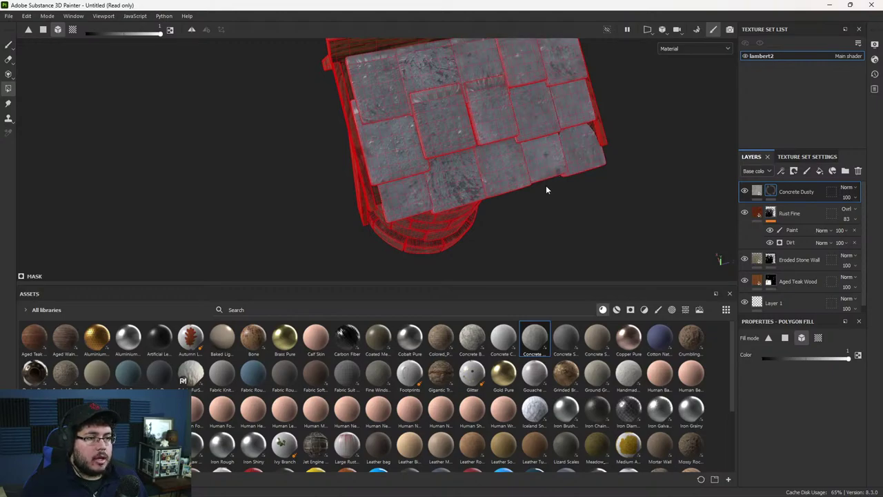
{"action": "key", "text": "1"}
{"action": "left_click_drag", "start_coordinate": [546, 189], "coordinate": [643, 185]}
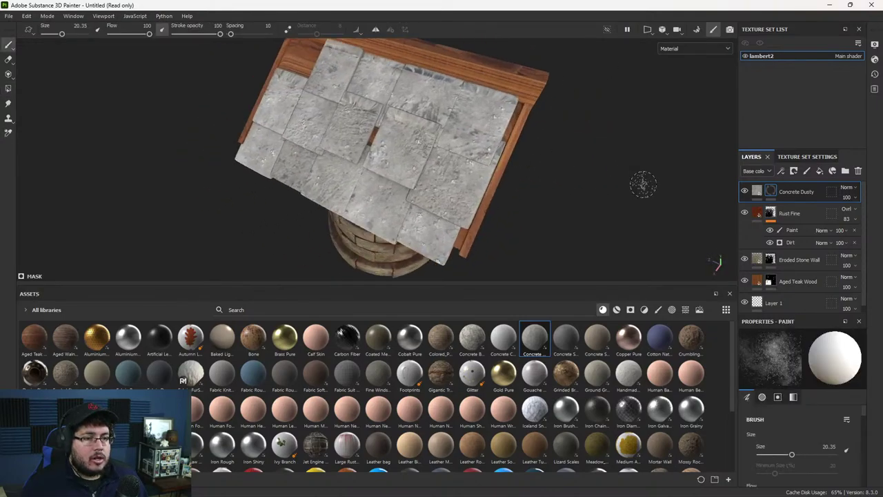
Set the Concrete Dusty fill's UV Tiling to 3.
{"action": "left_click", "coordinate": [757, 191]}
{"action": "scroll", "scroll_direction": "up", "scroll_amount": 3}
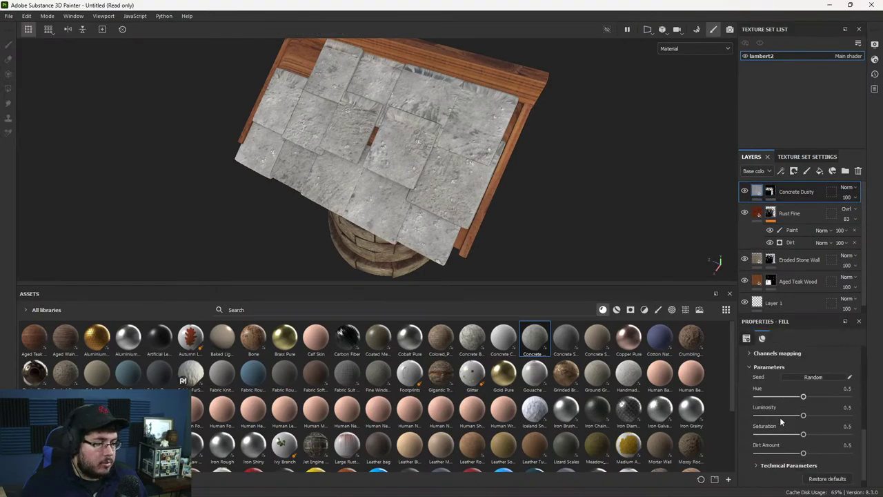
{"action": "scroll", "scroll_direction": "up", "scroll_amount": 3}
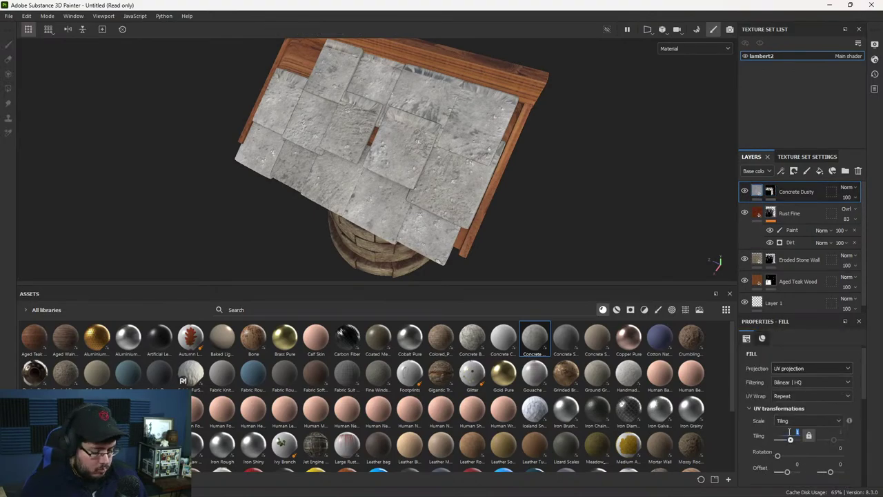
{"action": "type", "text": "3"}
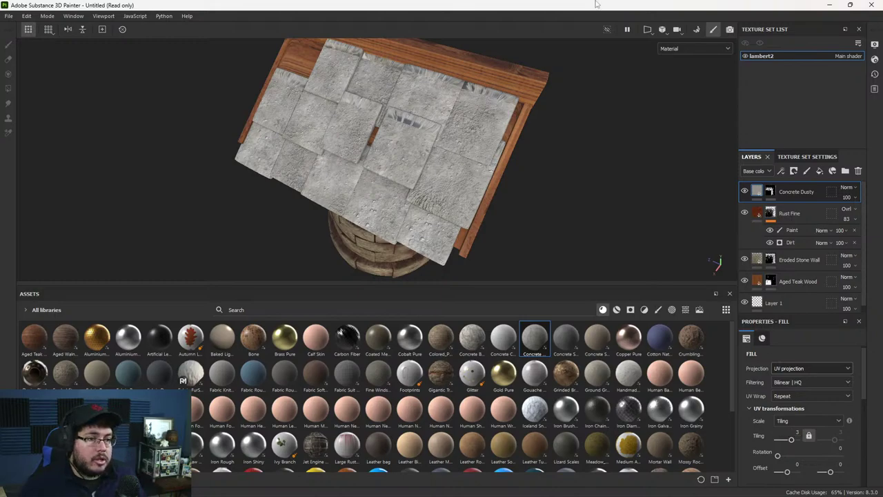
{"action": "left_click_drag", "start_coordinate": [414, 200], "coordinate": [455, 198]}
{"action": "scroll", "scroll_direction": "down", "scroll_amount": 3}
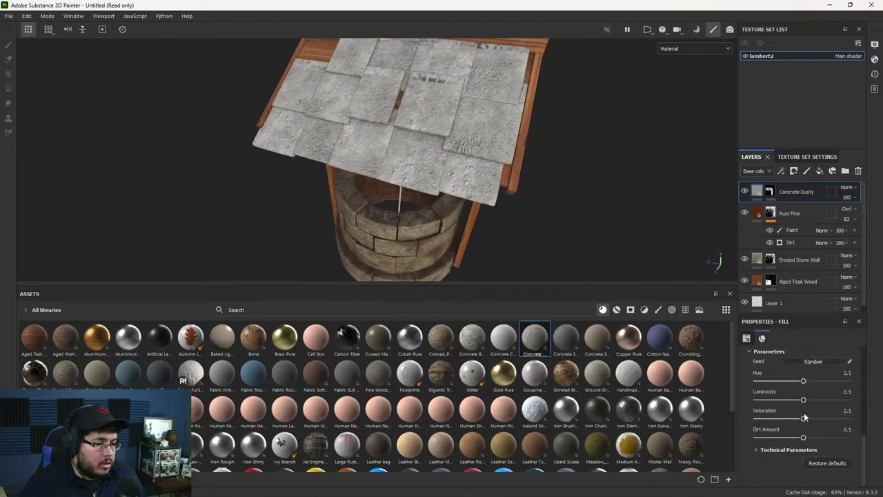
{"action": "scroll", "scroll_direction": "down", "scroll_amount": 3}
{"action": "scroll", "scroll_direction": "down", "scroll_amount": 3}
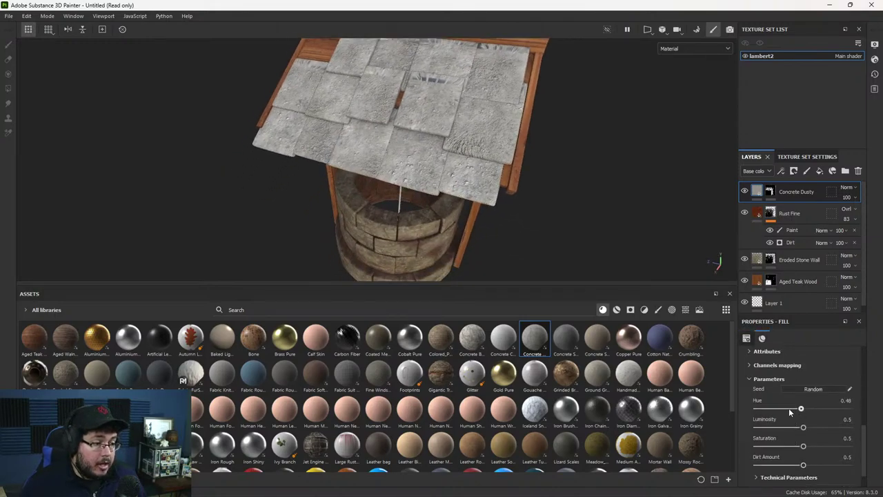
Recolour the roof dark red: Hue 0.95, Saturation 0.76, Luminosity 0.31.
{"action": "left_click_drag", "start_coordinate": [783, 409], "coordinate": [776, 408]}
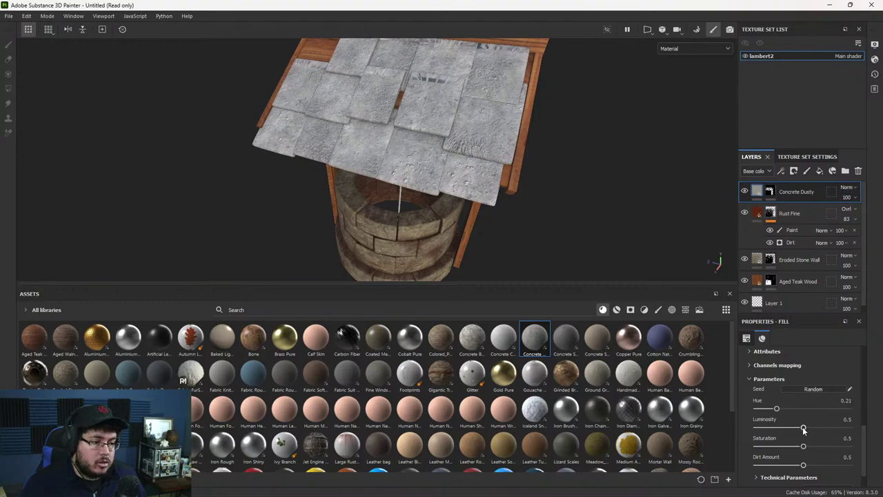
{"action": "left_click_drag", "start_coordinate": [829, 447], "coordinate": [835, 447]}
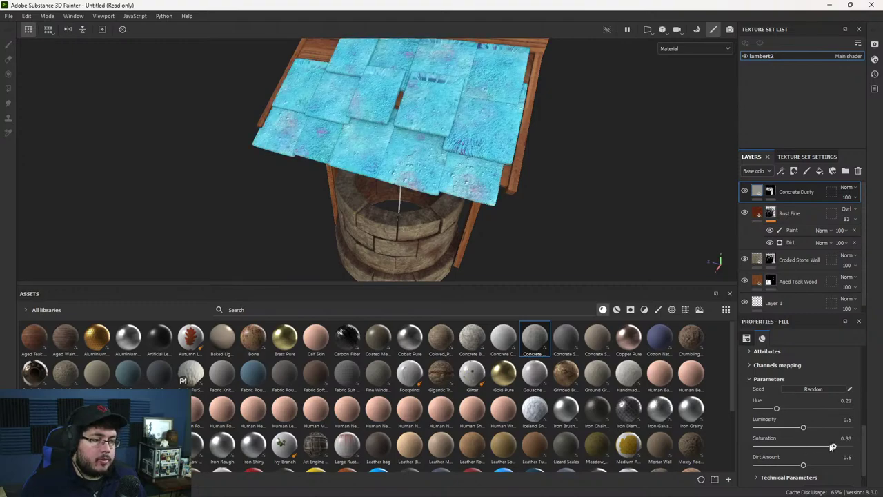
{"action": "left_click_drag", "start_coordinate": [779, 409], "coordinate": [853, 408]}
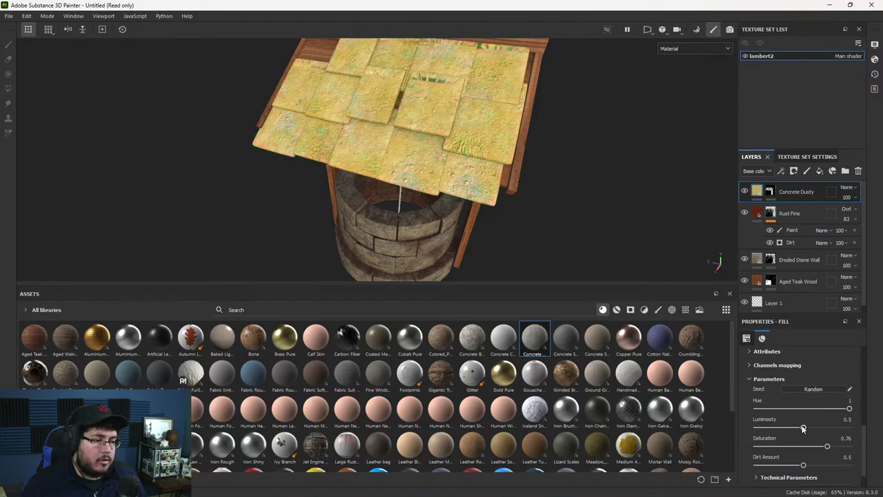
{"action": "left_click_drag", "start_coordinate": [803, 429], "coordinate": [785, 427]}
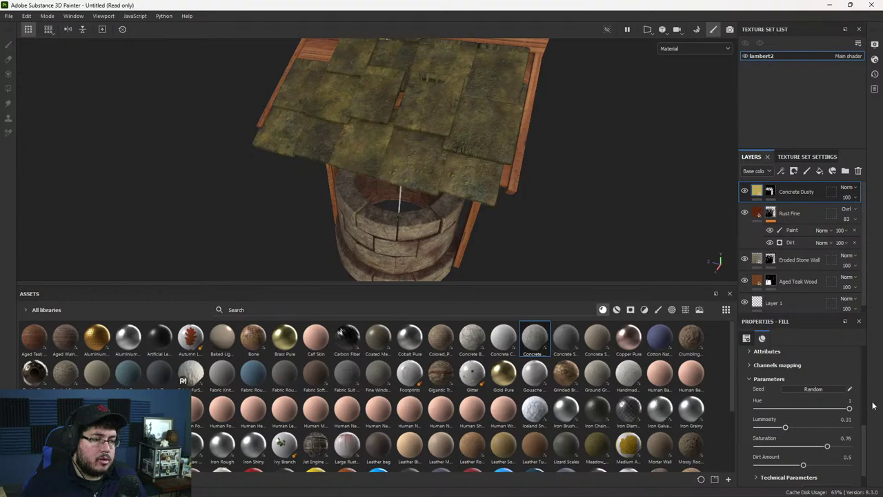
{"action": "left_click_drag", "start_coordinate": [849, 409], "coordinate": [845, 410]}
{"action": "left_click_drag", "start_coordinate": [542, 259], "coordinate": [670, 314]}
{"action": "scroll", "scroll_direction": "up", "scroll_amount": 3}
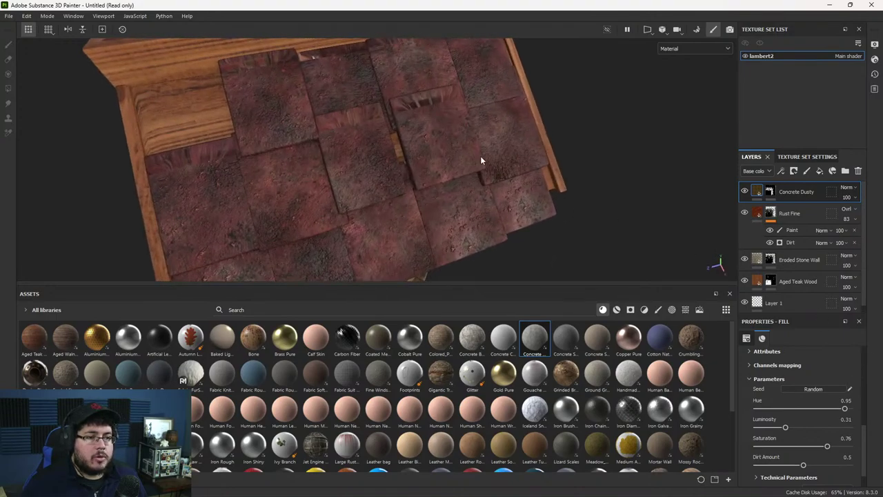
{"action": "scroll", "scroll_direction": "down", "scroll_amount": 3}
{"action": "left_click_drag", "start_coordinate": [473, 181], "coordinate": [449, 167]}
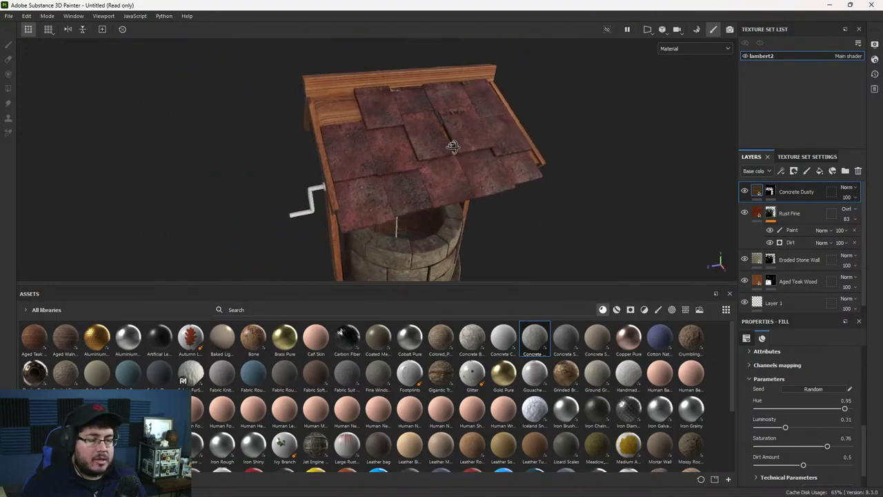
{"action": "left_click_drag", "start_coordinate": [537, 221], "coordinate": [341, 128]}
Add Fabric Bamboo with a black mask, revealing the rope and hiding the axle.
{"action": "left_click_drag", "start_coordinate": [97, 372], "coordinate": [783, 186]}
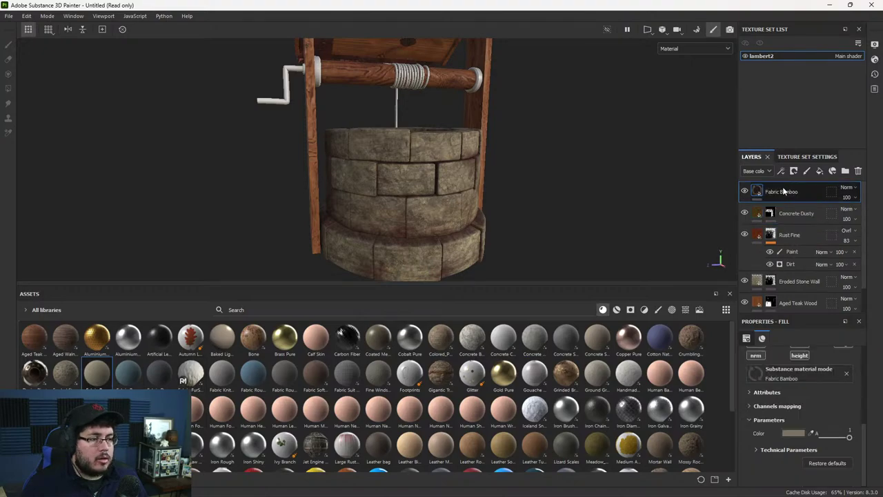
{"action": "right_click", "coordinate": [783, 187]}
{"action": "left_click", "coordinate": [784, 25]}
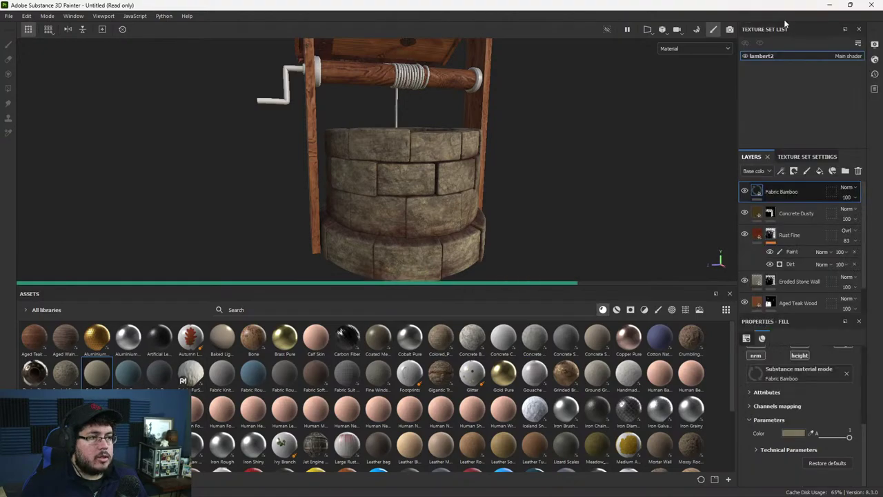
{"action": "scroll", "scroll_direction": "up", "scroll_amount": 3}
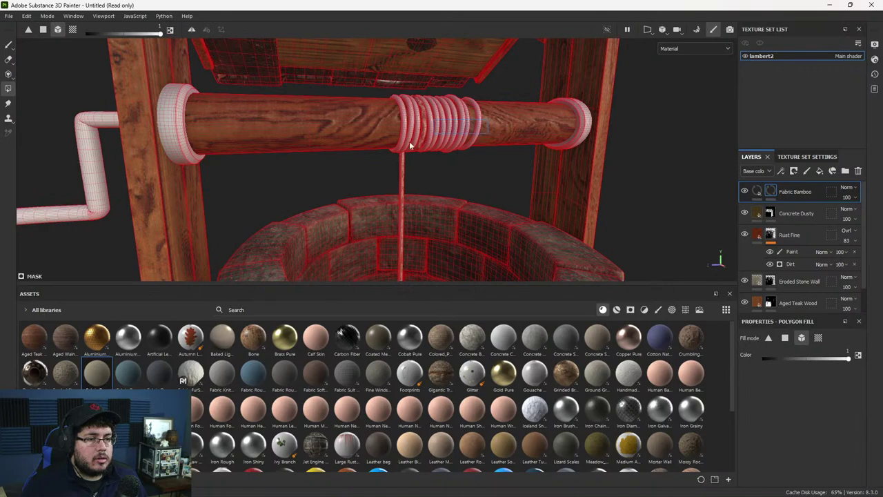
{"action": "left_click", "coordinate": [410, 143]}
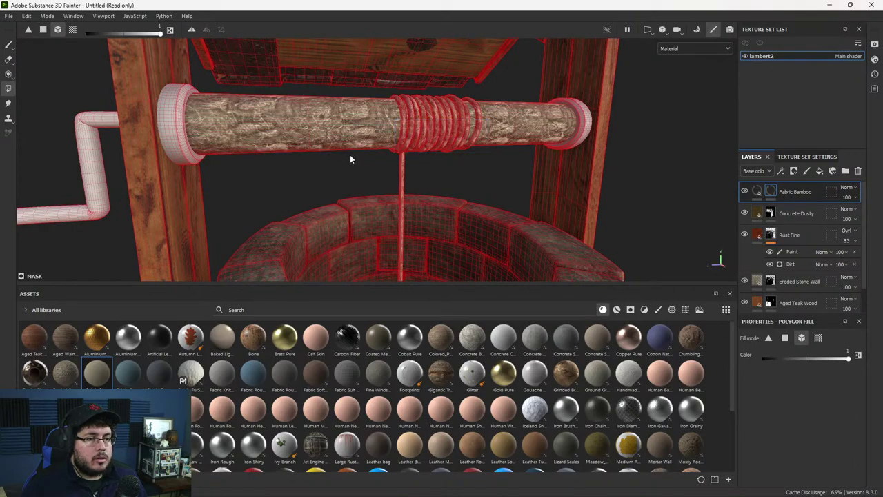
{"action": "key", "text": "x"}
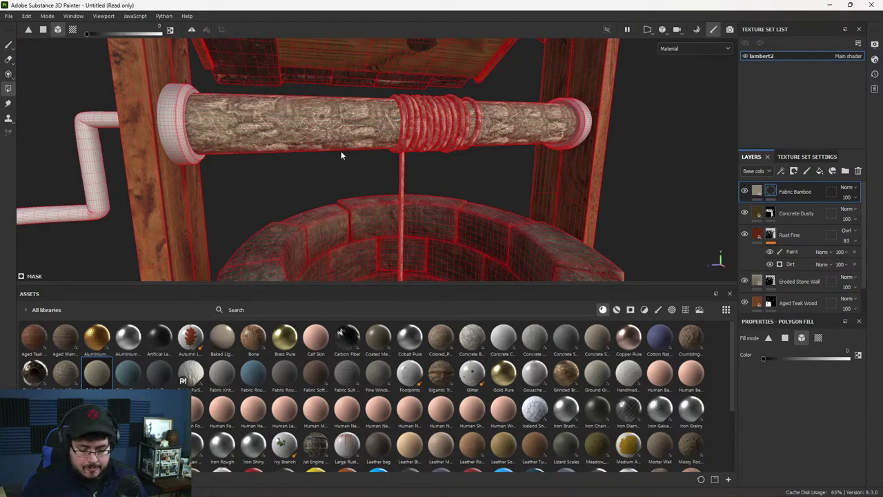
{"action": "left_click_drag", "start_coordinate": [429, 164], "coordinate": [379, 170]}
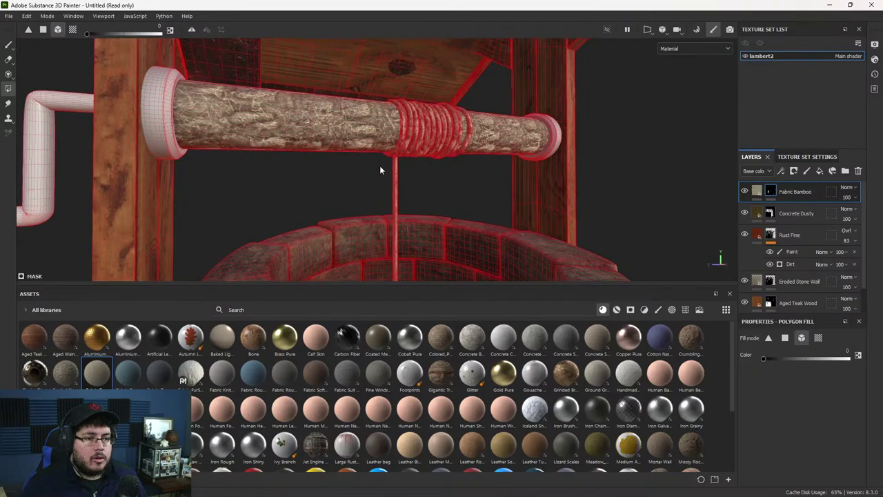
{"action": "left_click", "coordinate": [318, 130]}
{"action": "key", "text": "b"}
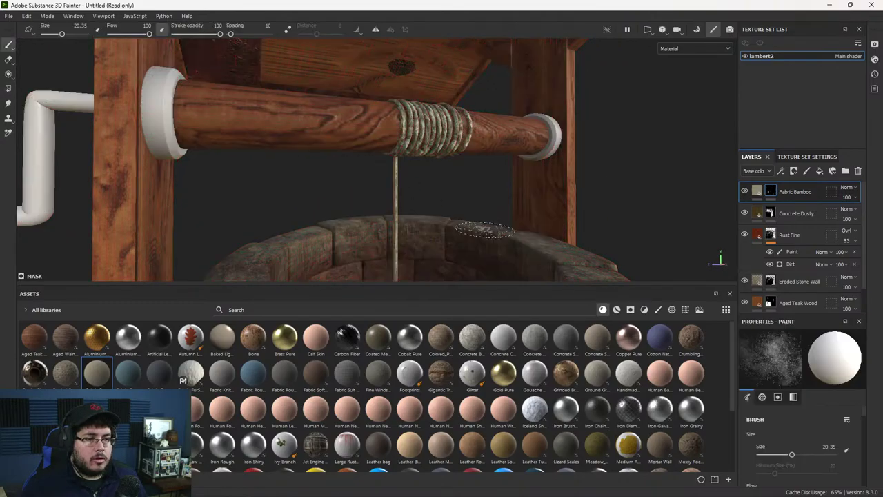
{"action": "scroll", "scroll_direction": "down", "scroll_amount": 3}
{"action": "scroll", "scroll_direction": "down", "scroll_amount": 3}
{"action": "left_click_drag", "start_coordinate": [345, 159], "coordinate": [317, 193]}
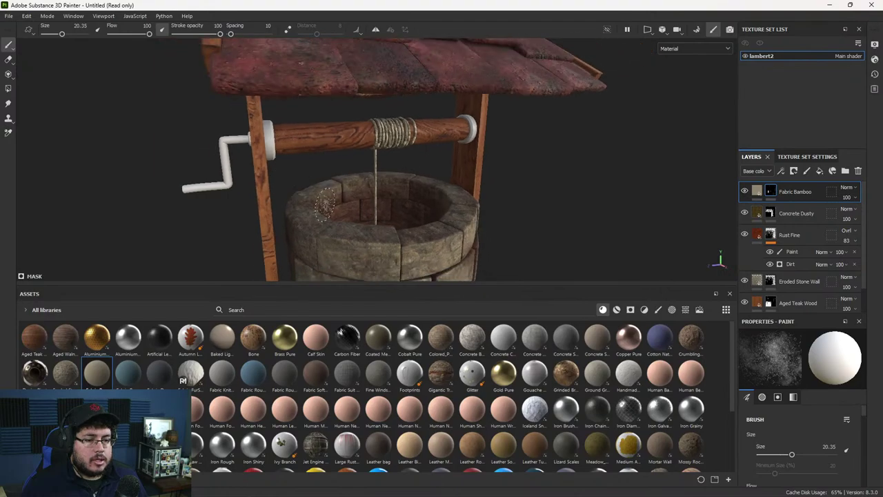
Search the library for 'steel', add Steel Rough as a new layer, and give it a black mask.
{"action": "left_click", "coordinate": [348, 312]}
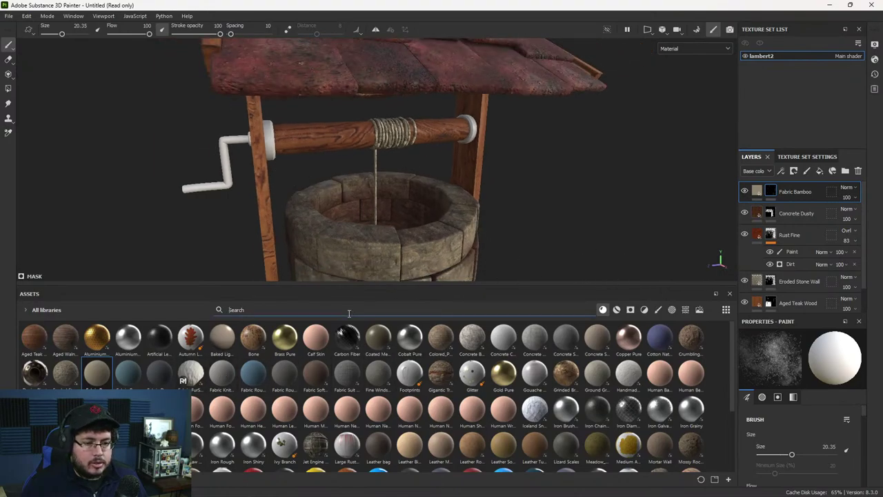
{"action": "type", "text": "steel"}
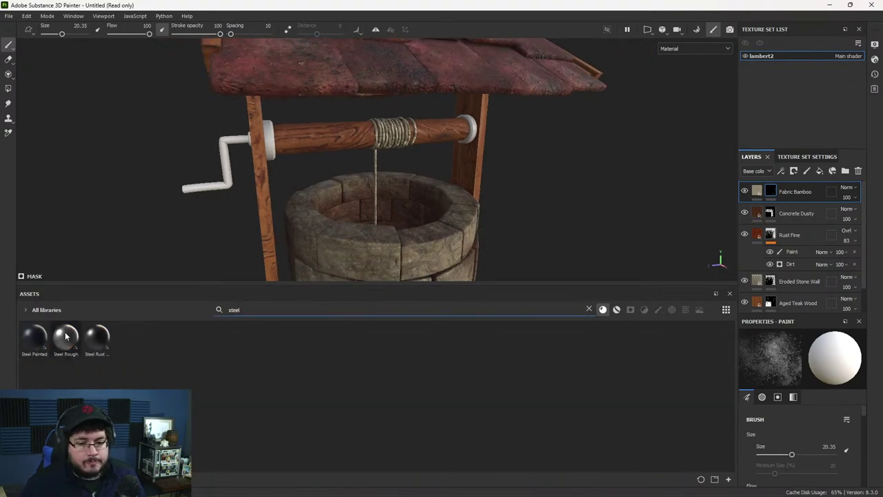
{"action": "left_click_drag", "start_coordinate": [65, 338], "coordinate": [761, 182]}
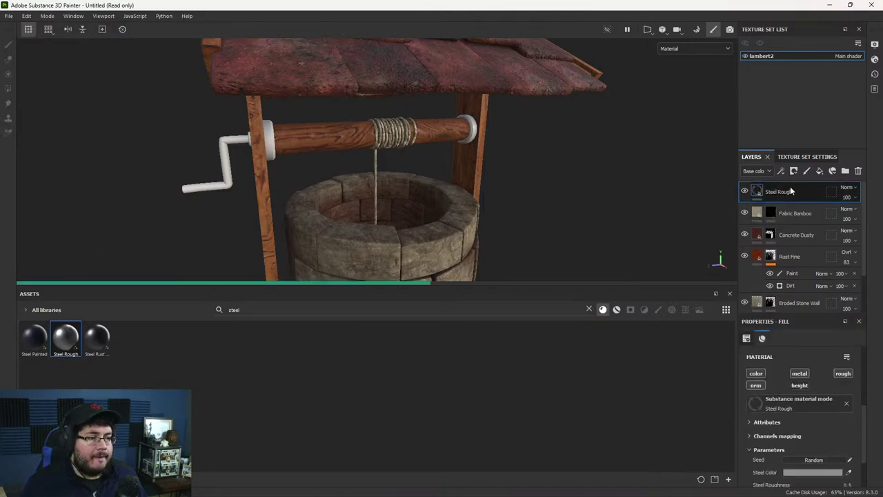
{"action": "right_click", "coordinate": [790, 187]}
{"action": "left_click", "coordinate": [810, 48]}
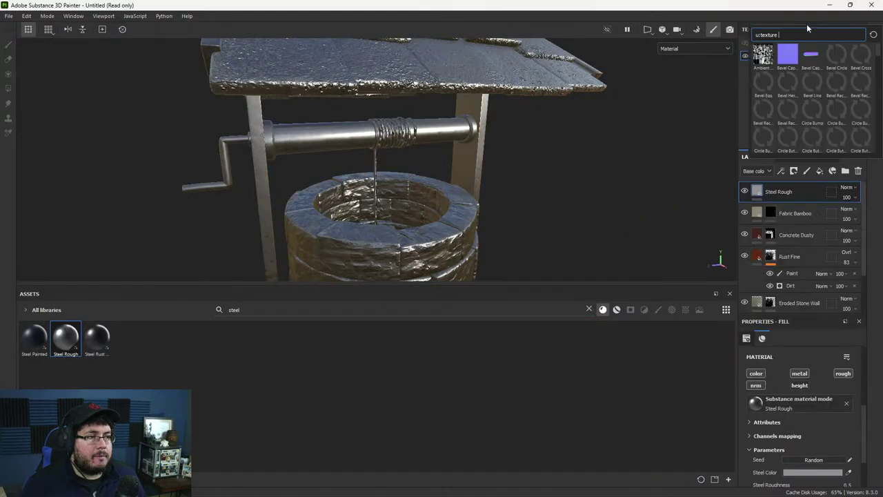
{"action": "right_click", "coordinate": [770, 194]}
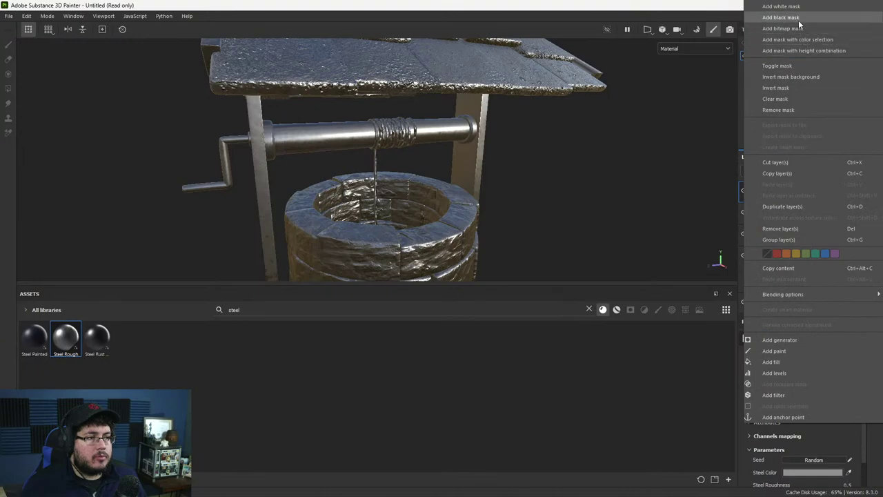
{"action": "left_click", "coordinate": [787, 25]}
Polygon-fill the crank handle and its collar with steel, then switch back to the Paint tool.
{"action": "scroll", "scroll_direction": "up", "scroll_amount": 3}
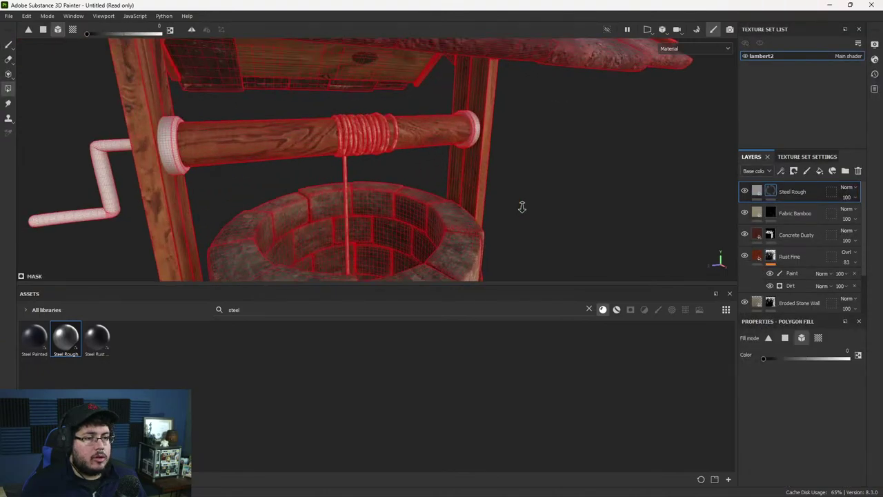
{"action": "scroll", "scroll_direction": "up", "scroll_amount": 3}
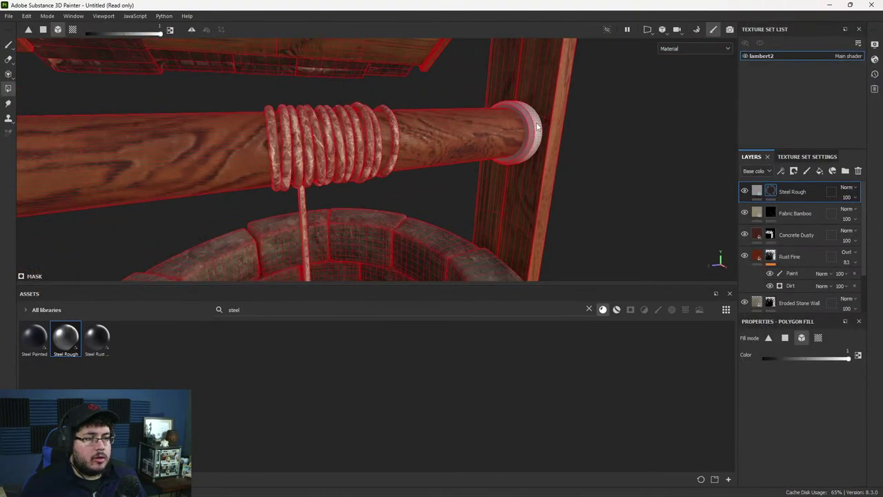
{"action": "left_click_drag", "start_coordinate": [537, 126], "coordinate": [50, 125]}
{"action": "left_click_drag", "start_coordinate": [336, 152], "coordinate": [183, 178]}
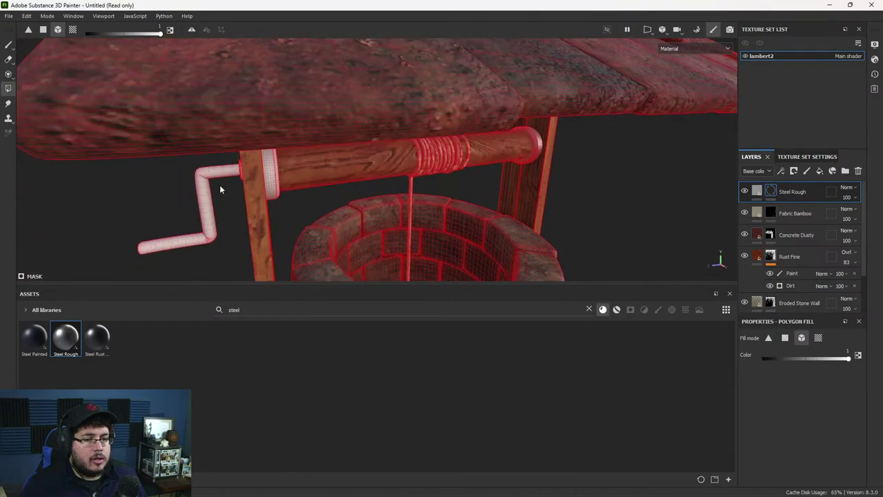
{"action": "left_click", "coordinate": [219, 187]}
{"action": "left_click", "coordinate": [270, 172]}
{"action": "left_click_drag", "start_coordinate": [271, 171], "coordinate": [208, 211]}
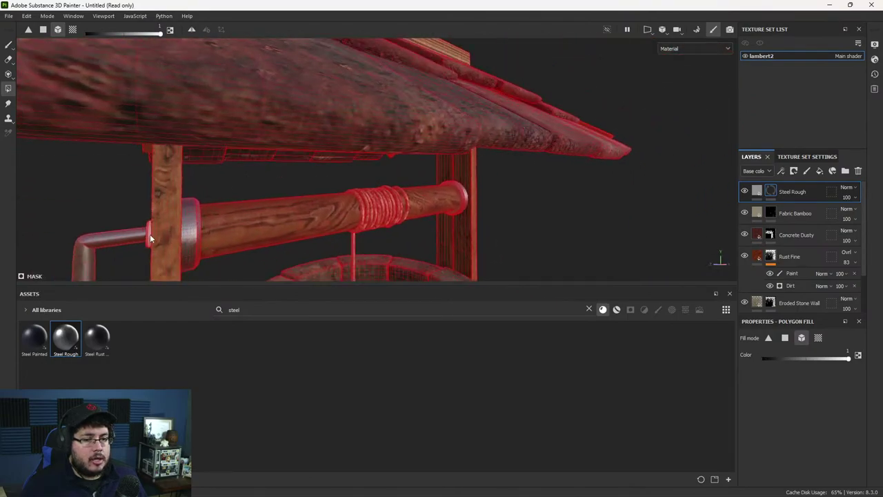
{"action": "key", "text": "1"}
{"action": "key", "text": "f"}
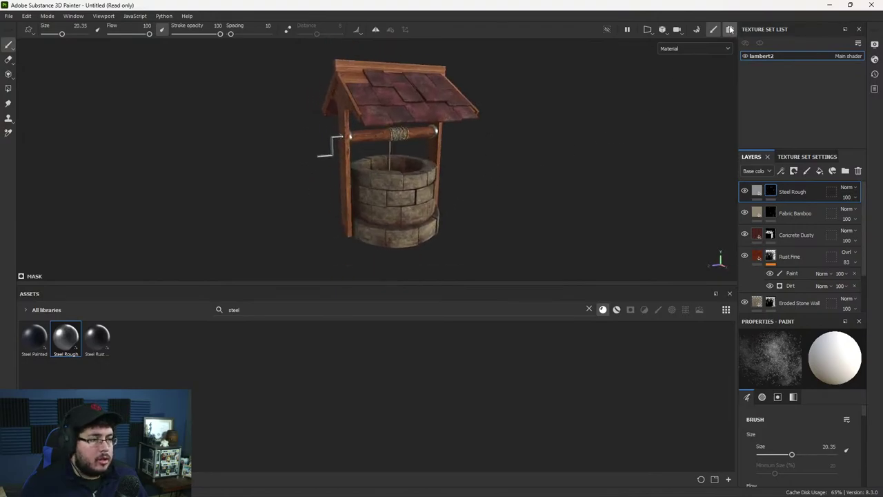
Preview the well in Iray, pause the render, then bring Chrome's Substance 3D Assets page forward.
{"action": "left_click", "coordinate": [729, 29]}
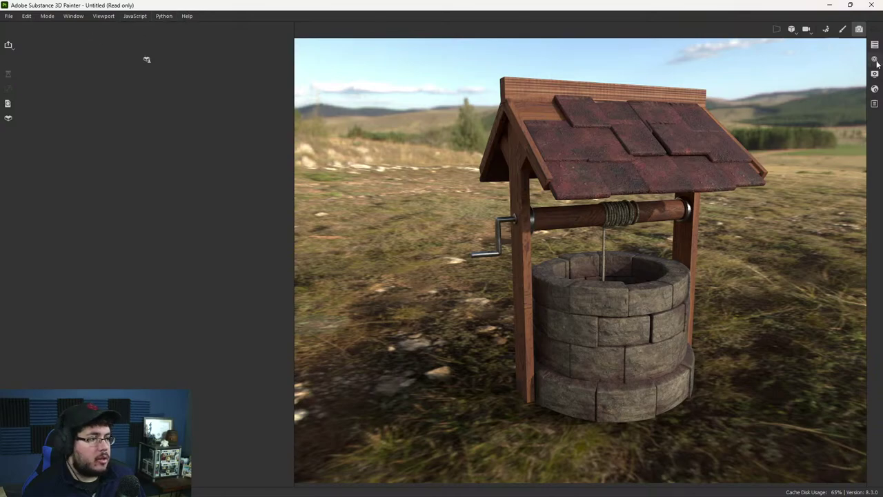
{"action": "left_click", "coordinate": [875, 89]}
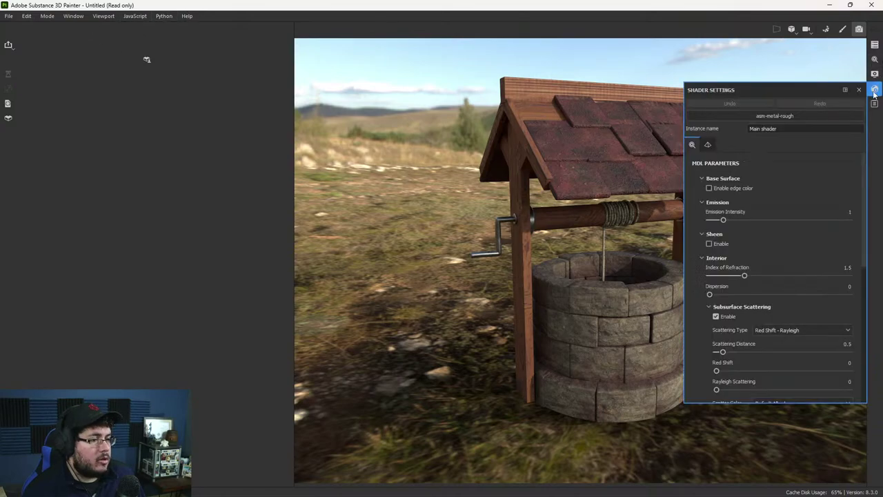
{"action": "left_click", "coordinate": [874, 61]}
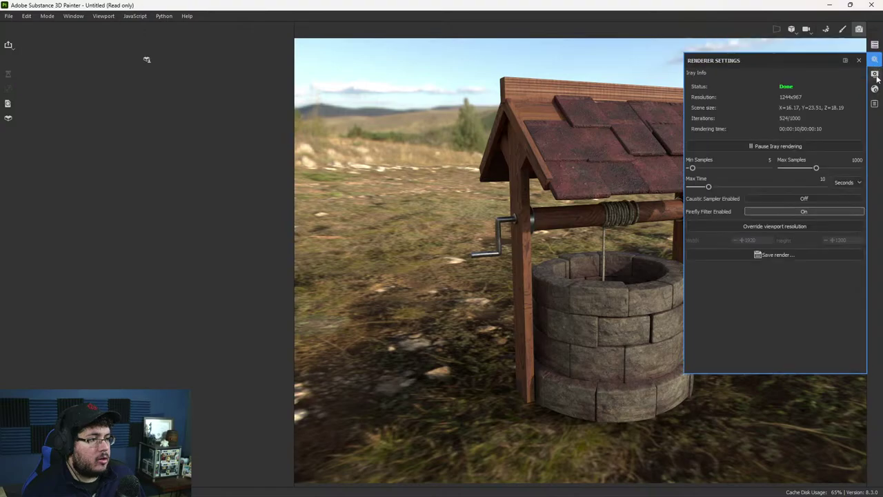
{"action": "left_click", "coordinate": [781, 147]}
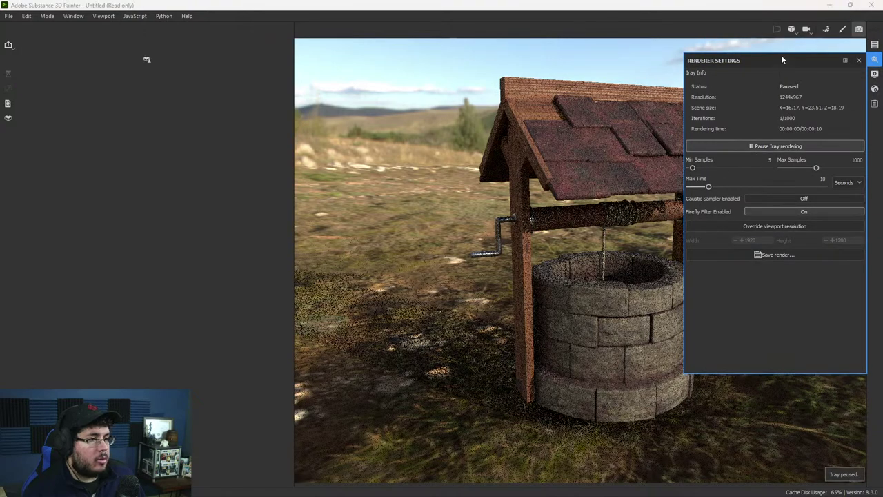
{"action": "left_click_drag", "start_coordinate": [776, 59], "coordinate": [222, 89]}
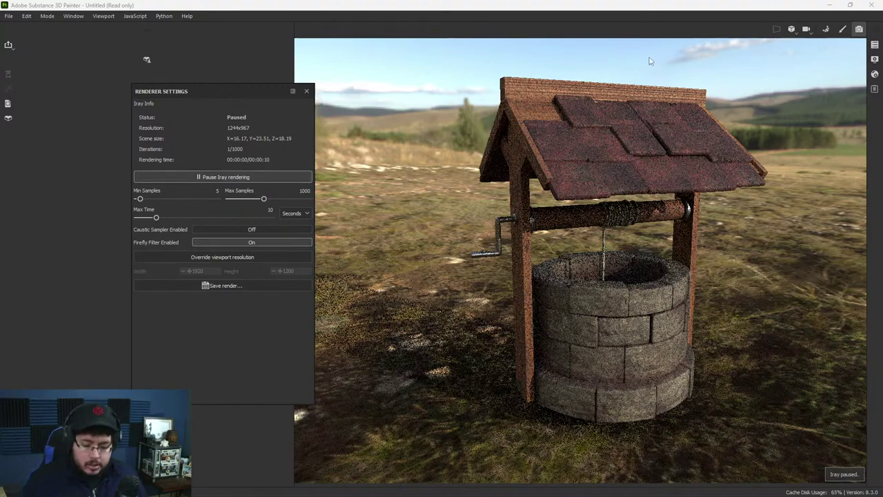
{"action": "key", "text": "super"}
{"action": "left_click", "coordinate": [442, 436]}
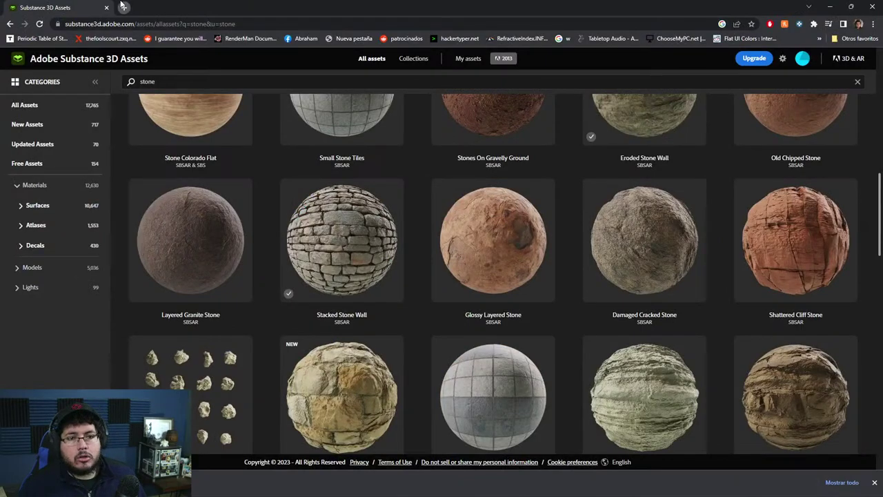
In a new tab, show Google Images results for 'warpforged games'.
{"action": "left_click", "coordinate": [123, 8]}
{"action": "type", "text": "warpforged "}
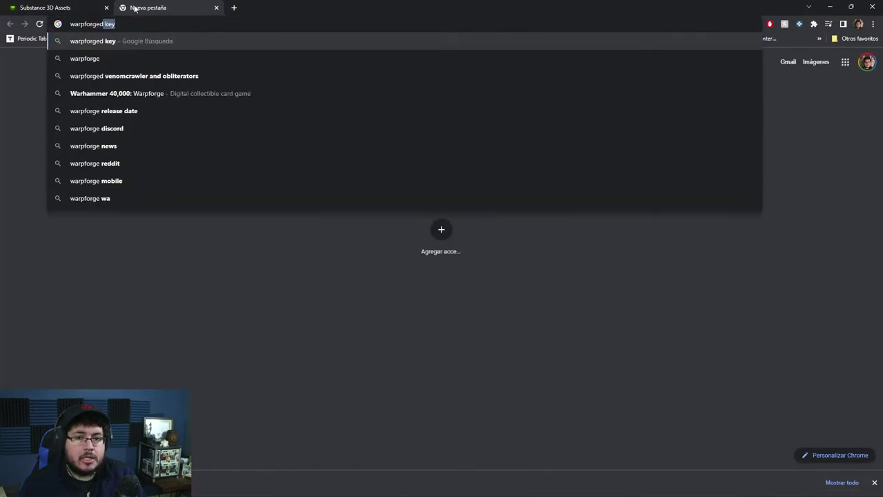
{"action": "type", "text": "games"}
{"action": "key", "text": "Return"}
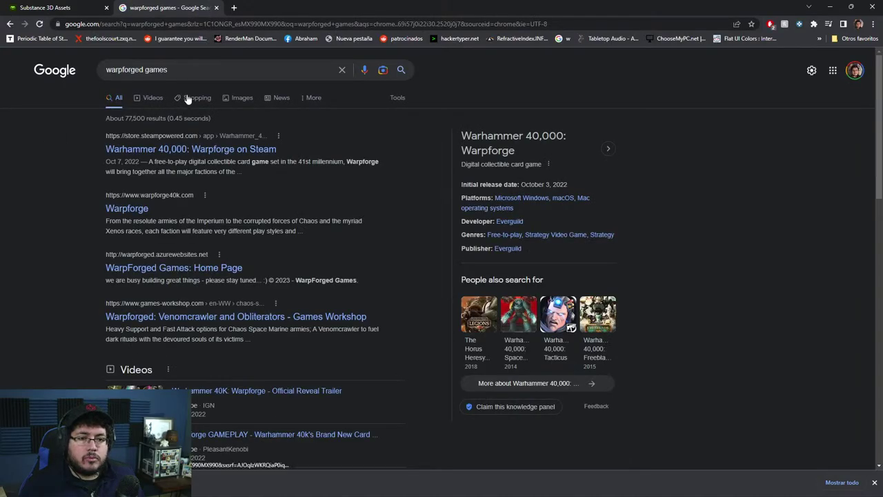
{"action": "left_click", "coordinate": [235, 102]}
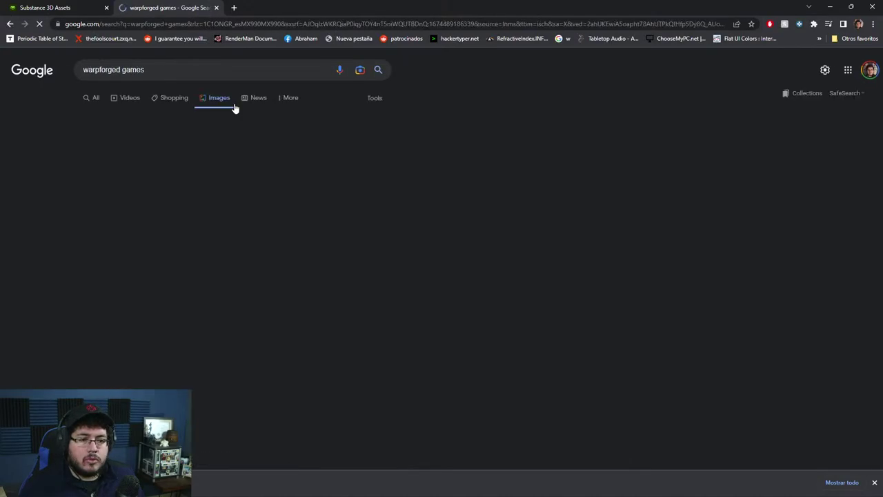
{"action": "left_click", "coordinate": [664, 312]}
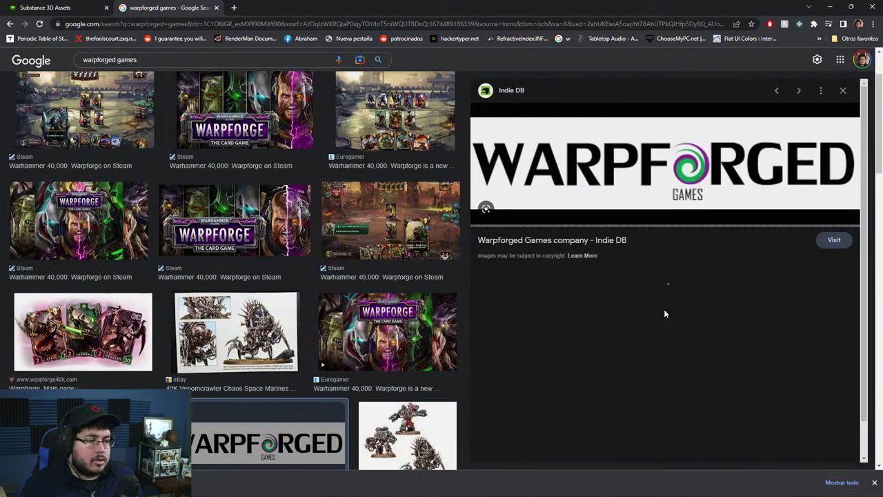
{"action": "scroll", "scroll_direction": "up", "scroll_amount": 3}
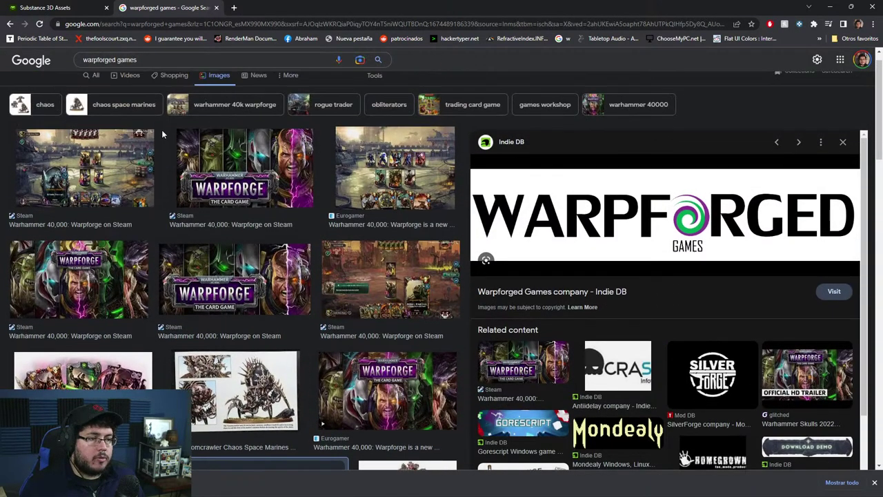
Refine the image search to 'warpforged games realms of conquest'.
{"action": "left_click", "coordinate": [168, 74]}
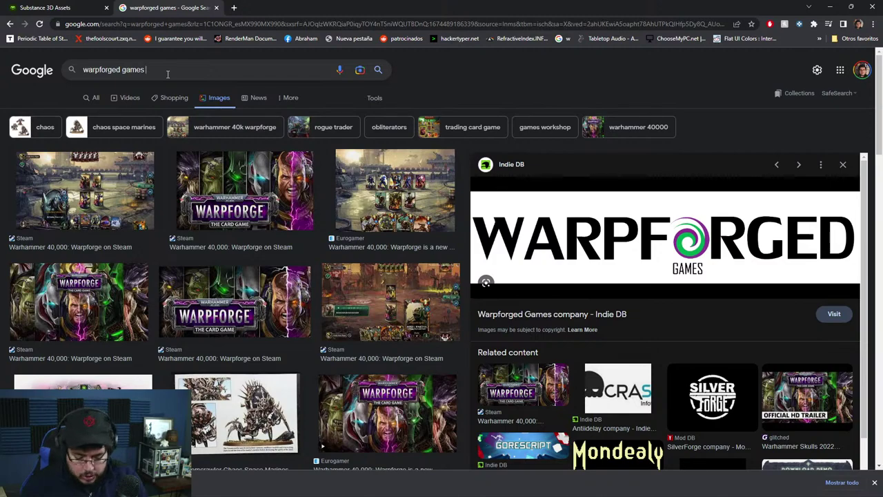
{"action": "type", "text": "realms of conq"}
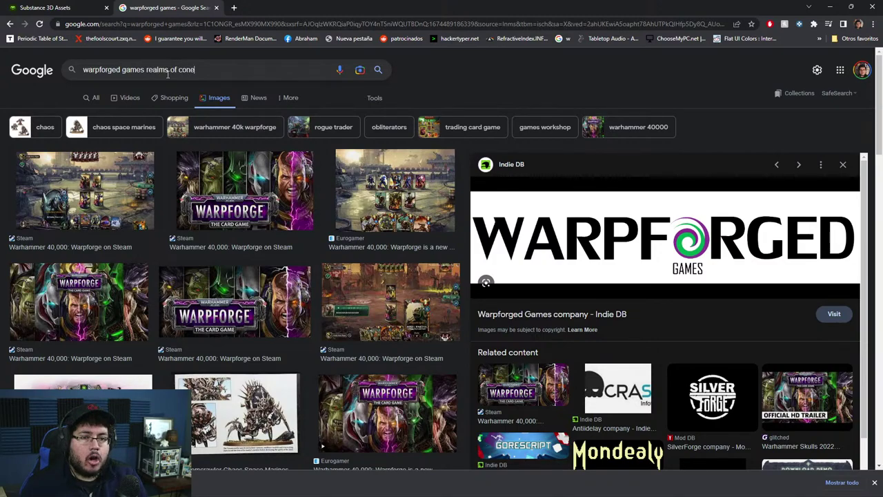
{"action": "type", "text": "st"}
{"action": "key", "text": "Return"}
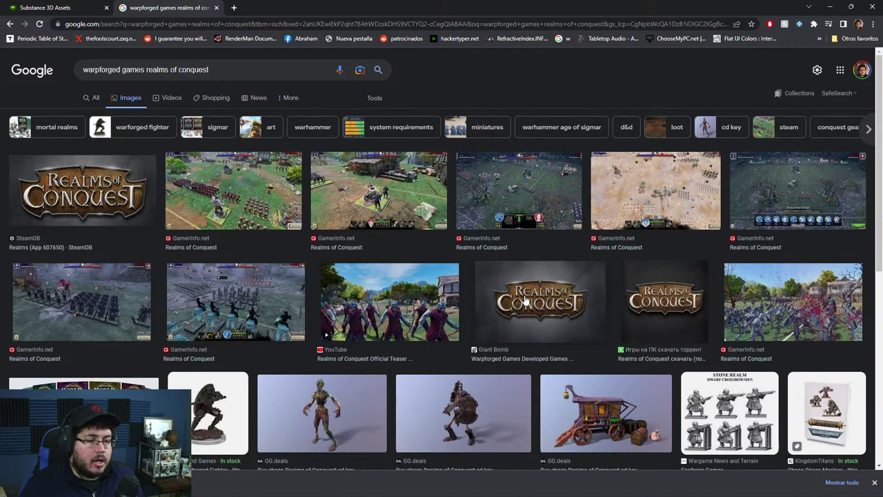
Preview the Realms of Conquest logo, gameplay screenshots, zombie and skeleton warrior images.
{"action": "left_click", "coordinate": [525, 302]}
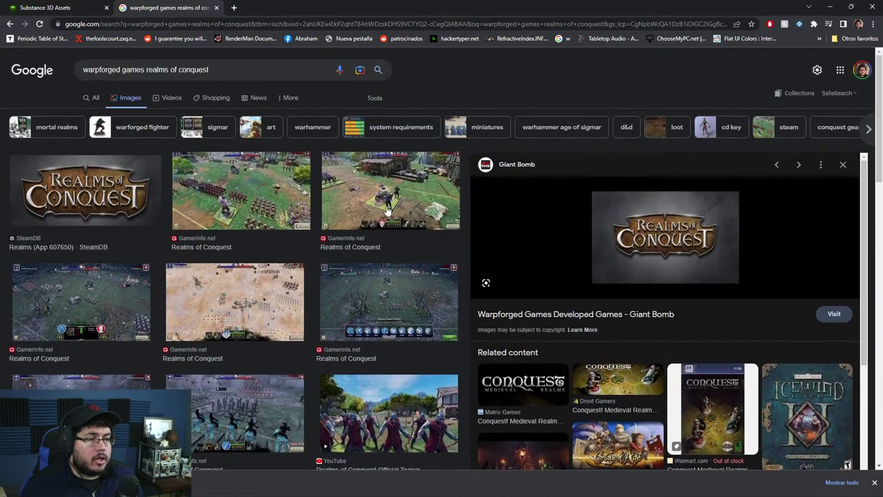
{"action": "left_click", "coordinate": [387, 209]}
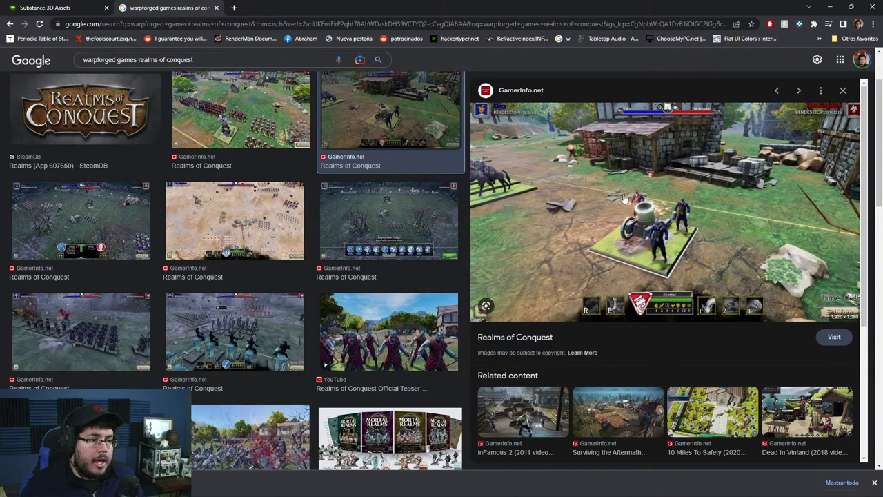
{"action": "left_click", "coordinate": [262, 129]}
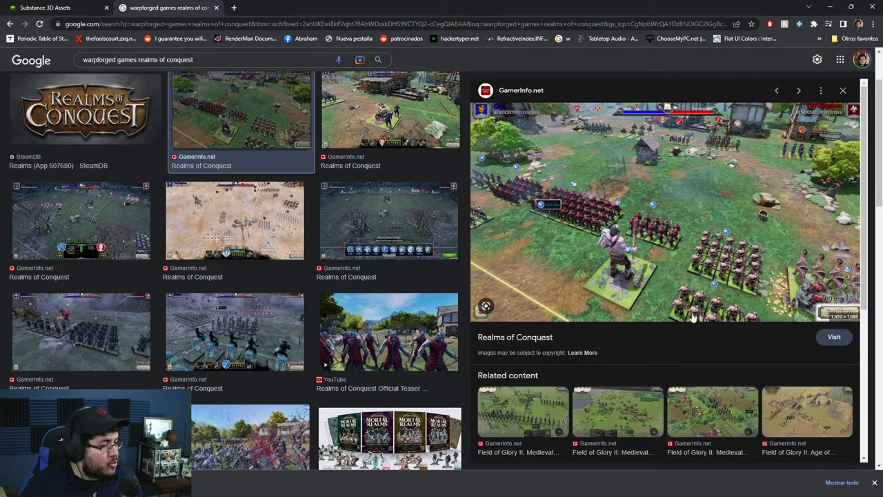
{"action": "scroll", "scroll_direction": "down", "scroll_amount": 3}
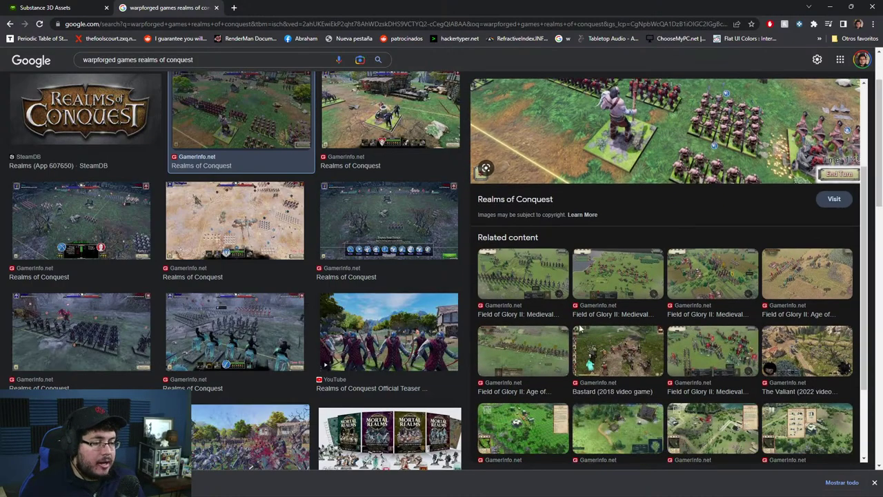
{"action": "scroll", "scroll_direction": "down", "scroll_amount": 3}
{"action": "left_click", "coordinate": [234, 242]}
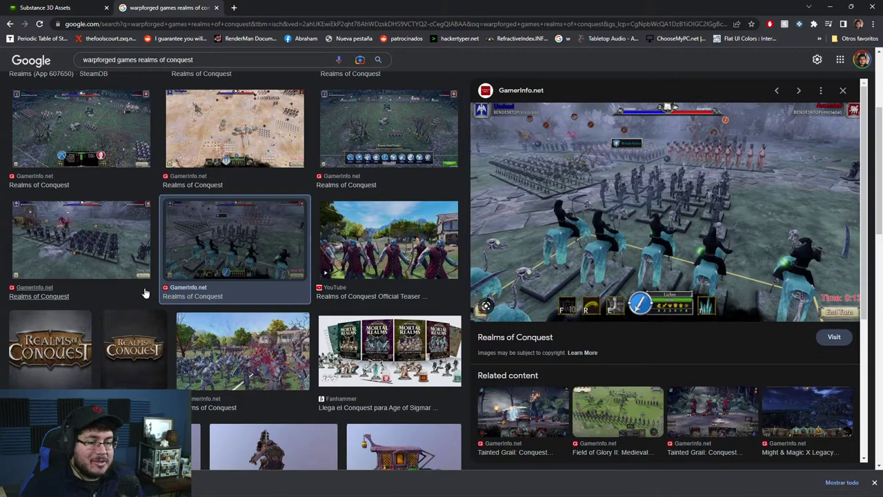
{"action": "scroll", "scroll_direction": "down", "scroll_amount": 3}
{"action": "left_click", "coordinate": [160, 326]}
{"action": "mouse_move", "coordinate": [665, 211]}
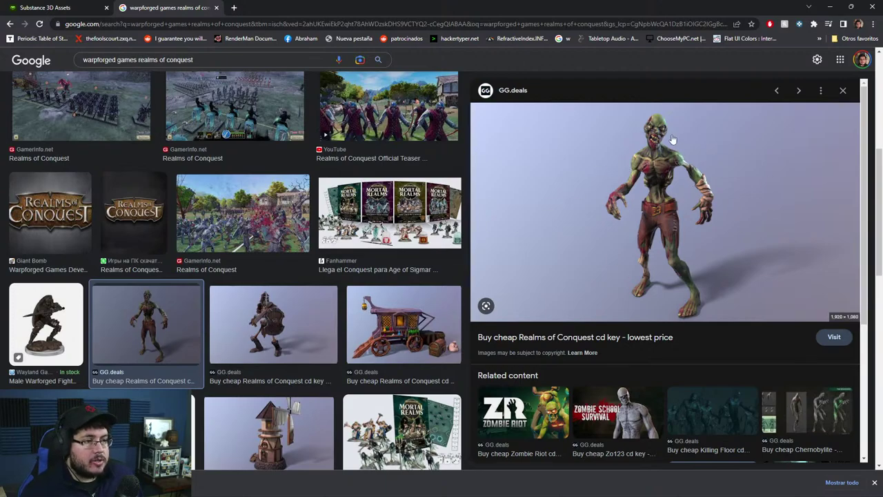
{"action": "left_click", "coordinate": [270, 312]}
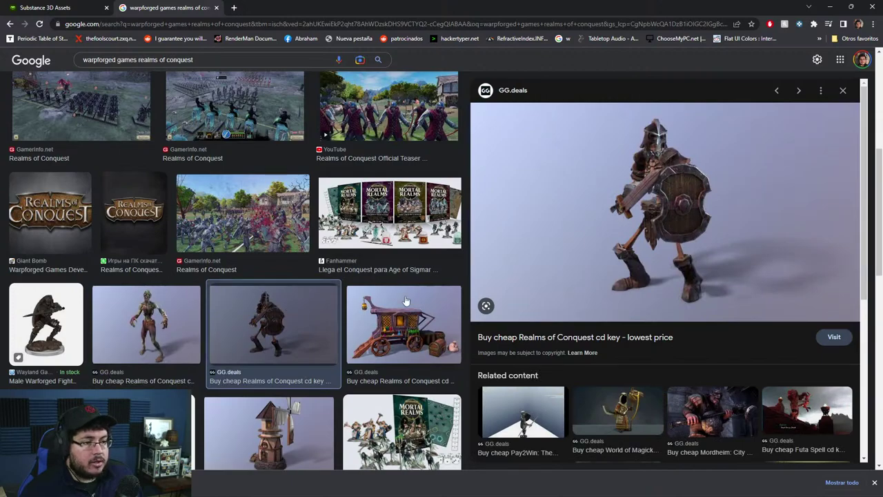
Scroll further and open the 'Deploy Your Troops' gameplay screenshot in the preview panel.
{"action": "scroll", "scroll_direction": "down", "scroll_amount": 3}
{"action": "scroll", "scroll_direction": "down", "scroll_amount": 3}
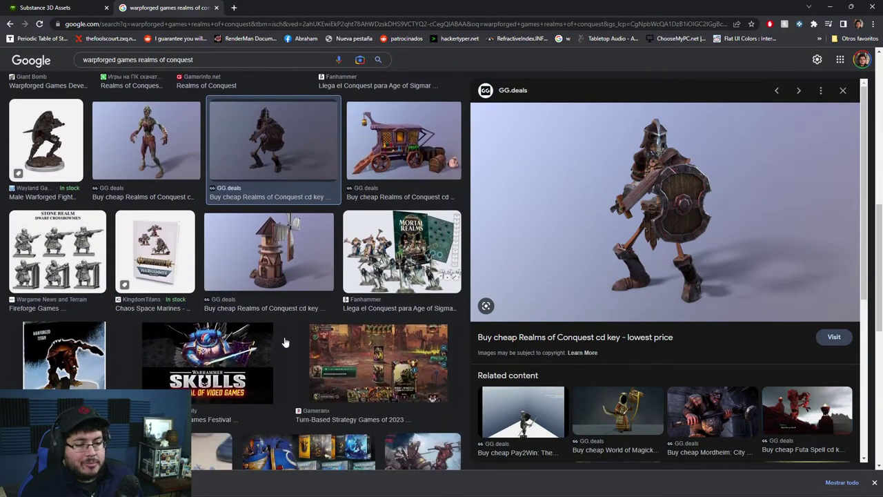
{"action": "scroll", "scroll_direction": "down", "scroll_amount": 3}
{"action": "scroll", "scroll_direction": "down", "scroll_amount": 3}
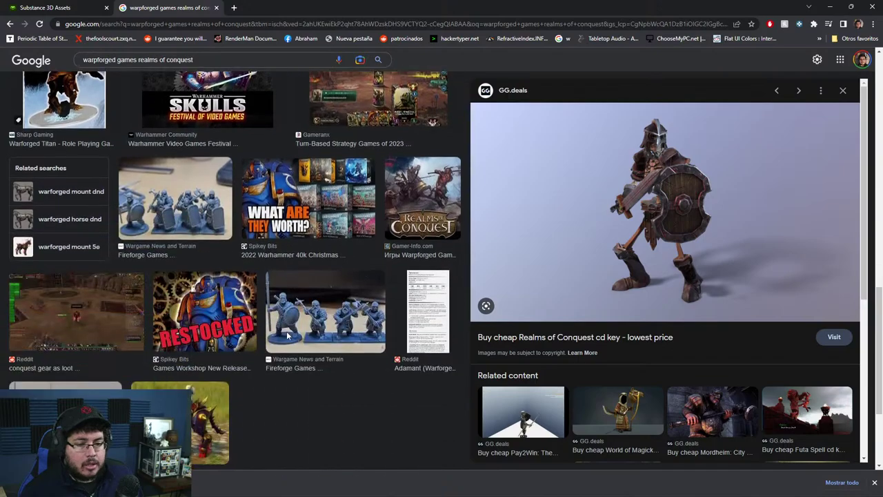
{"action": "scroll", "scroll_direction": "up", "scroll_amount": 3}
{"action": "scroll", "scroll_direction": "up", "scroll_amount": 3}
{"action": "scroll", "scroll_direction": "down", "scroll_amount": 3}
{"action": "scroll", "scroll_direction": "down", "scroll_amount": 3}
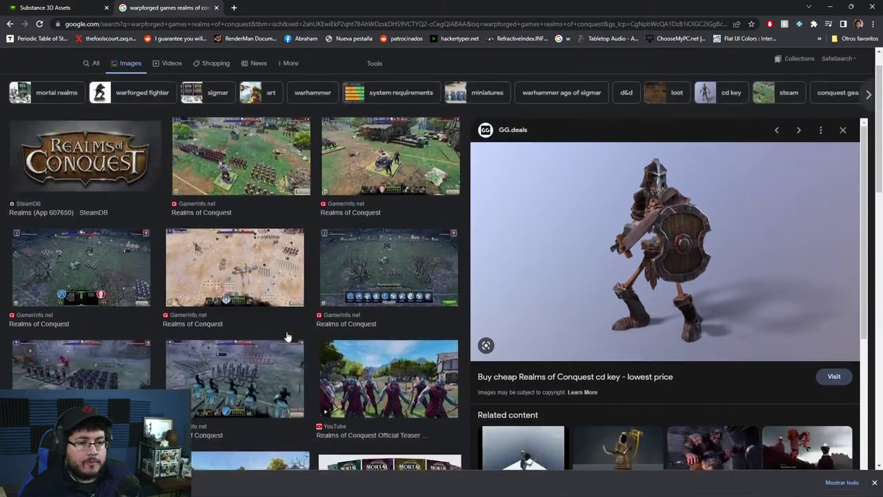
{"action": "left_click", "coordinate": [282, 367]}
{"action": "mouse_move", "coordinate": [665, 249]}
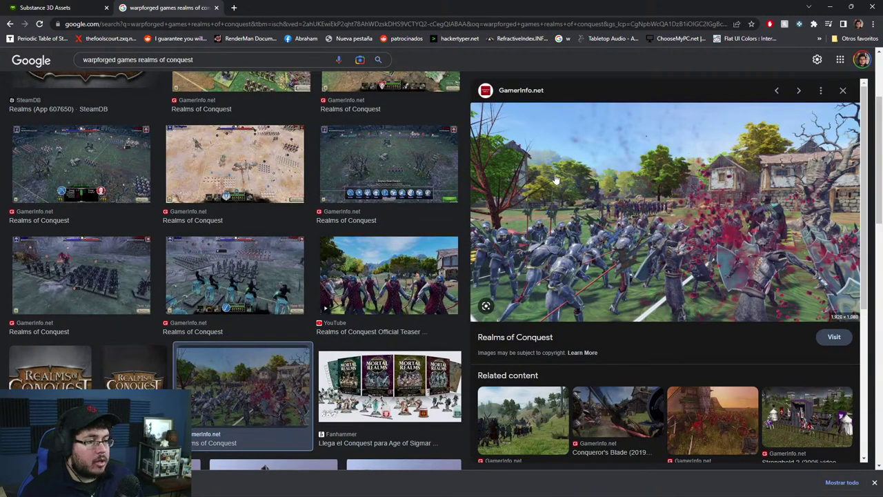
{"action": "scroll", "scroll_direction": "up", "scroll_amount": 3}
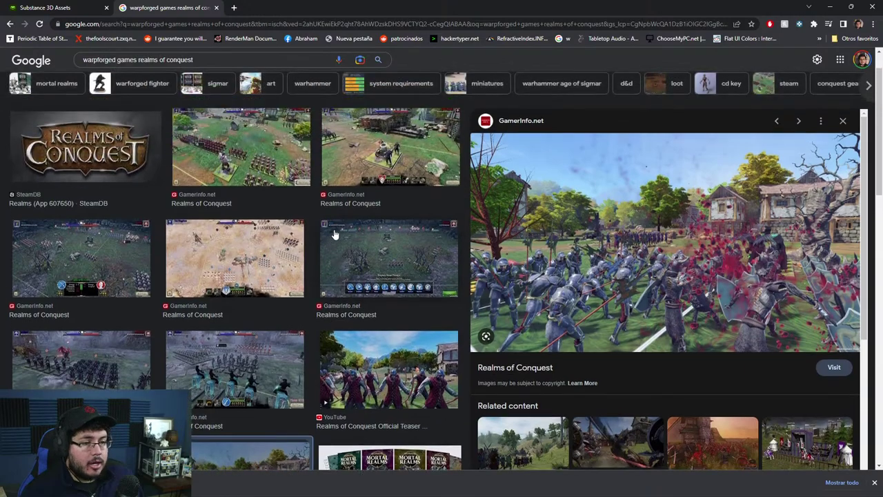
{"action": "scroll", "scroll_direction": "up", "scroll_amount": 3}
{"action": "left_click", "coordinate": [393, 311]}
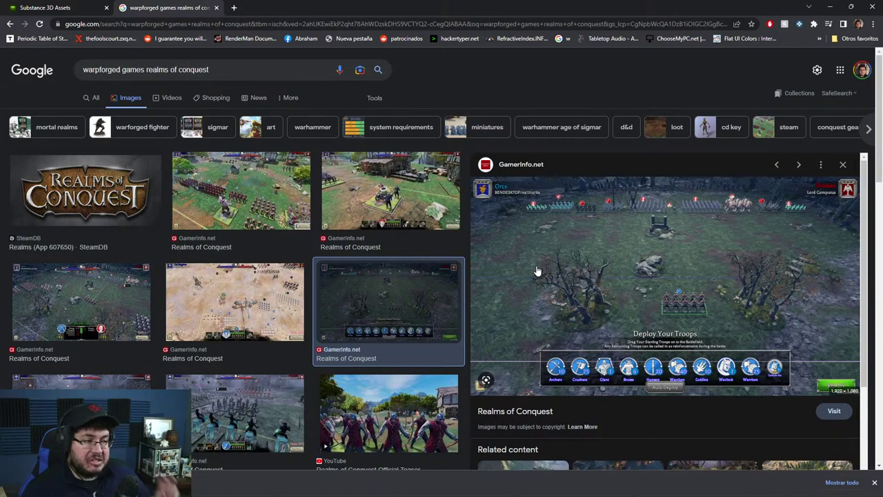
{"action": "left_click", "coordinate": [234, 75]}
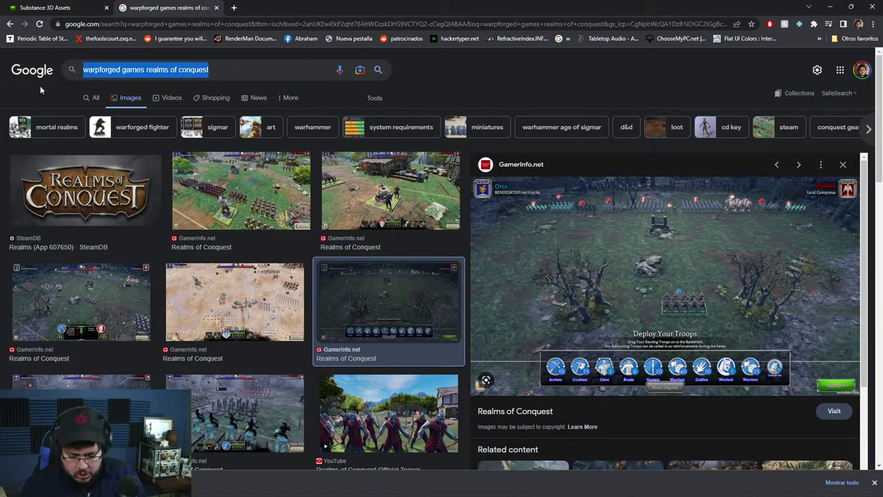
Search images for 'hypergun game', then for 'hypergun game enemies'.
{"action": "type", "text": "hypergun game"}
{"action": "key", "text": "Return"}
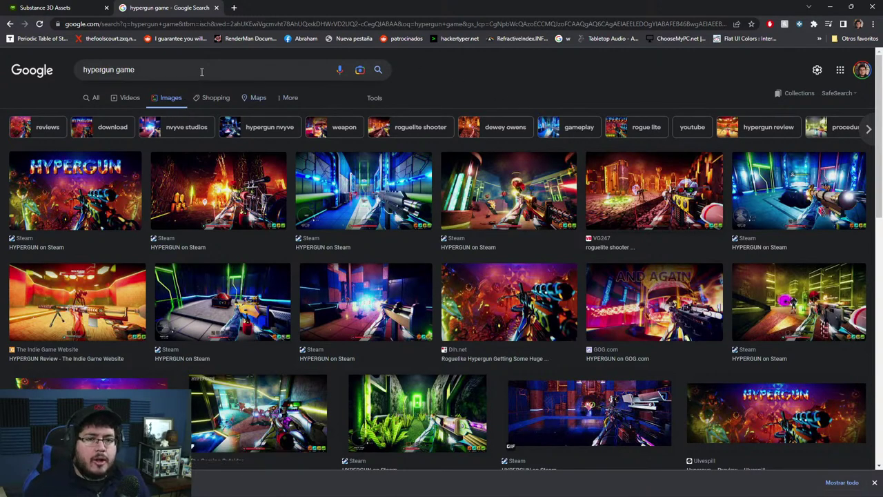
{"action": "left_click", "coordinate": [205, 69]}
{"action": "type", "text": "enemi"}
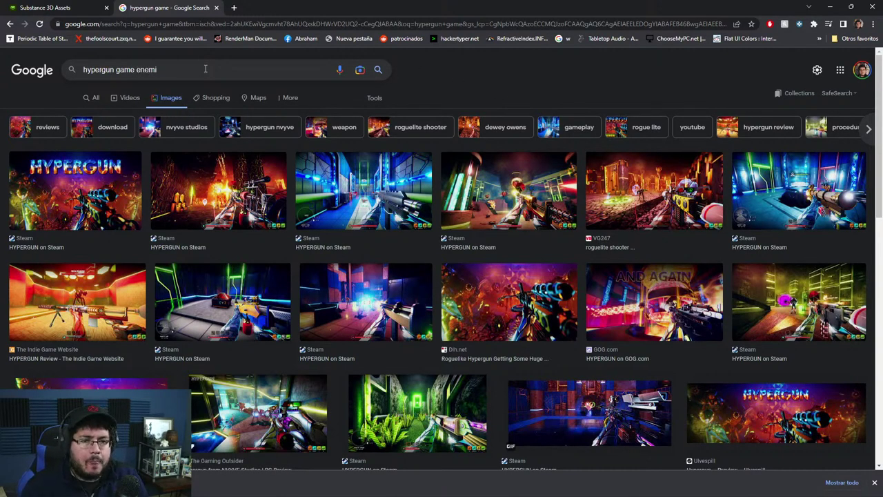
{"action": "type", "text": "es"}
{"action": "key", "text": "Return"}
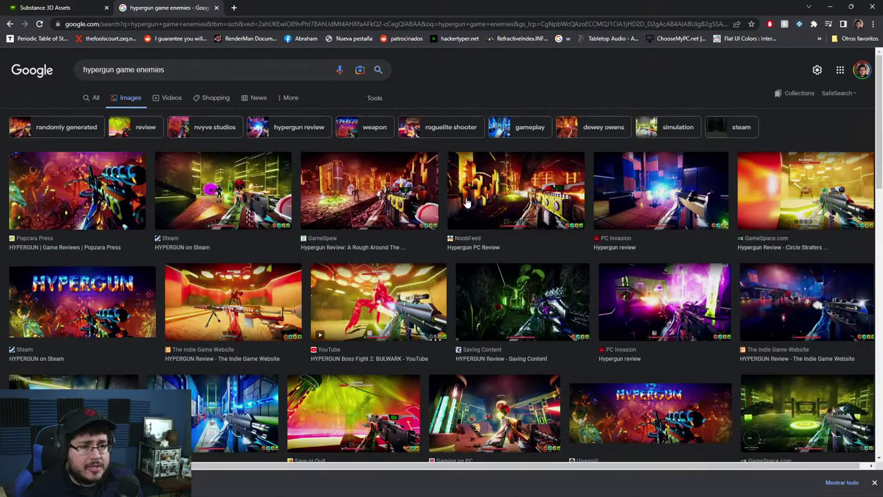
{"action": "scroll", "scroll_direction": "down", "scroll_amount": 3}
{"action": "scroll", "scroll_direction": "down", "scroll_amount": 3}
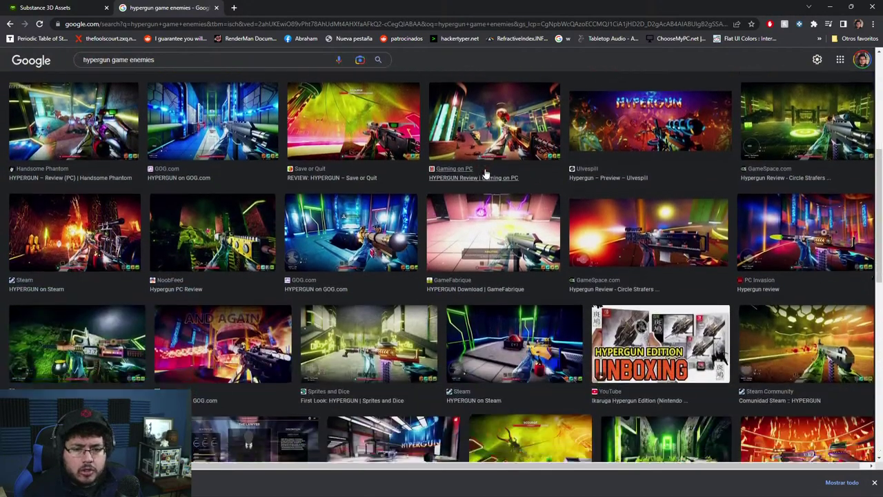
{"action": "scroll", "scroll_direction": "down", "scroll_amount": 3}
{"action": "scroll", "scroll_direction": "up", "scroll_amount": 3}
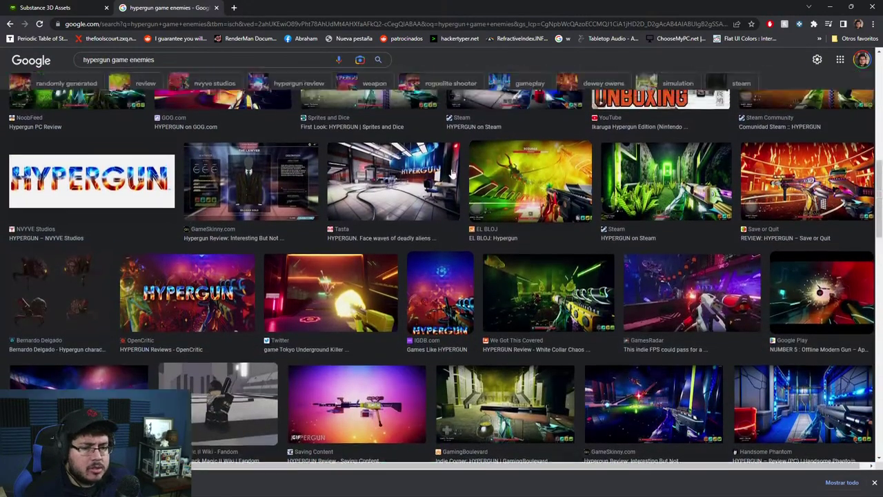
Refine to 'hypergun game hivemind' and preview the Hypergun - Gameplay Trailer result.
{"action": "left_click", "coordinate": [230, 69]}
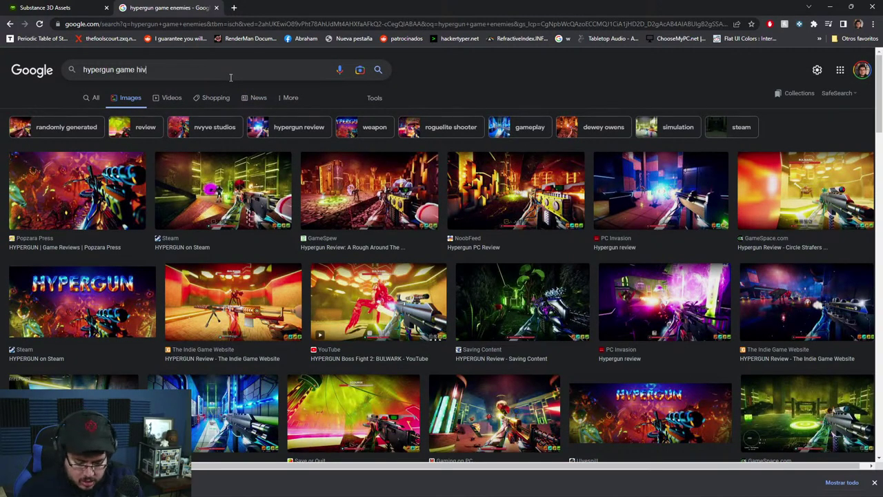
{"action": "type", "text": "d"}
{"action": "key", "text": "Return"}
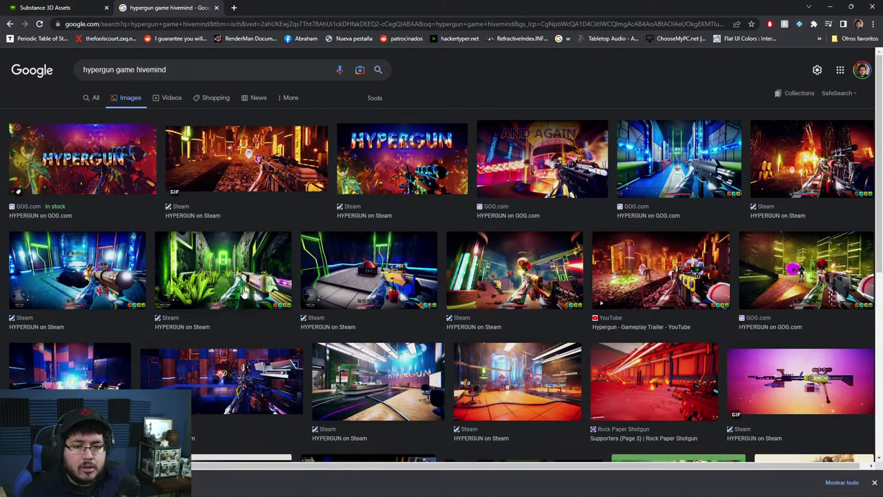
{"action": "scroll", "scroll_direction": "down", "scroll_amount": 3}
{"action": "scroll", "scroll_direction": "up", "scroll_amount": 3}
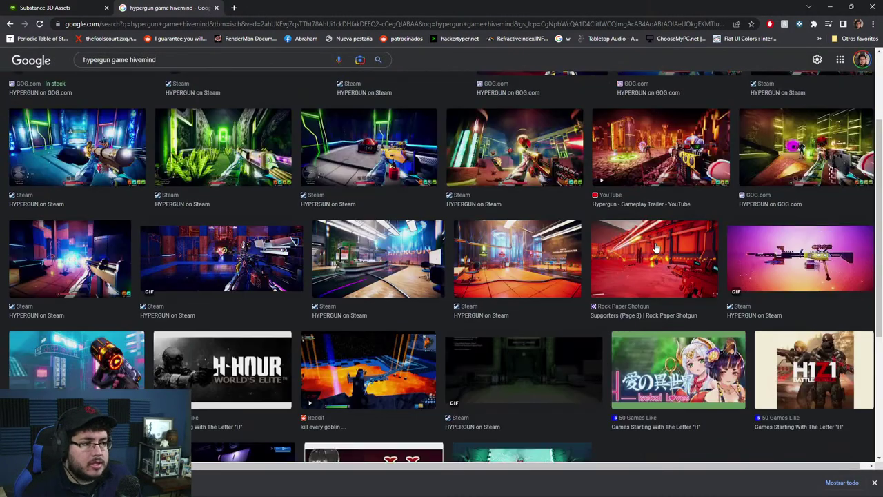
{"action": "left_click", "coordinate": [643, 274]}
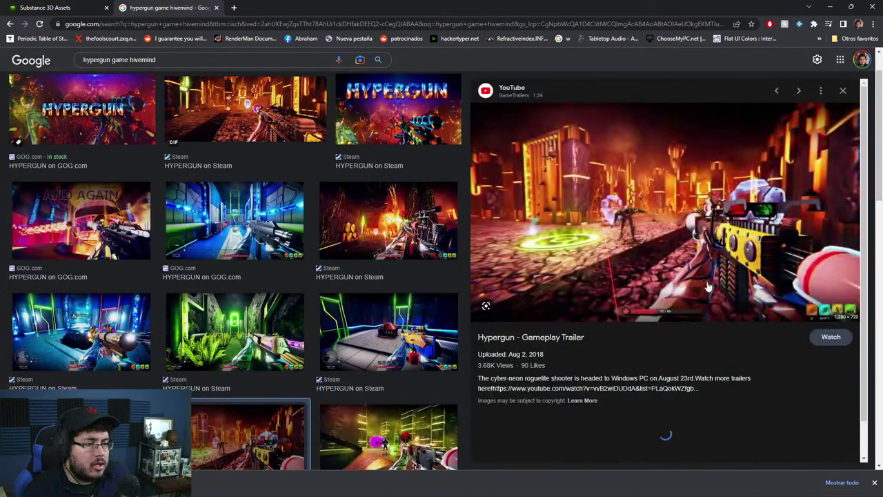
{"action": "scroll", "scroll_direction": "down", "scroll_amount": 3}
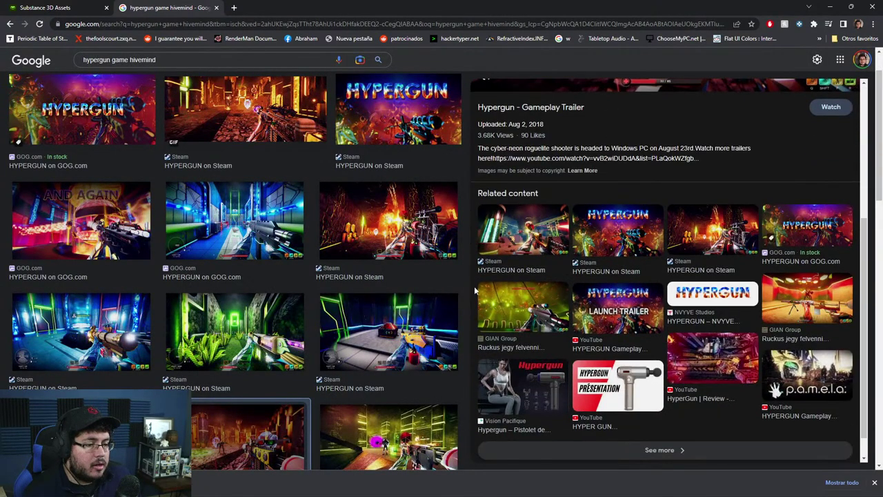
{"action": "scroll", "scroll_direction": "up", "scroll_amount": 3}
{"action": "triple_click", "coordinate": [286, 77]}
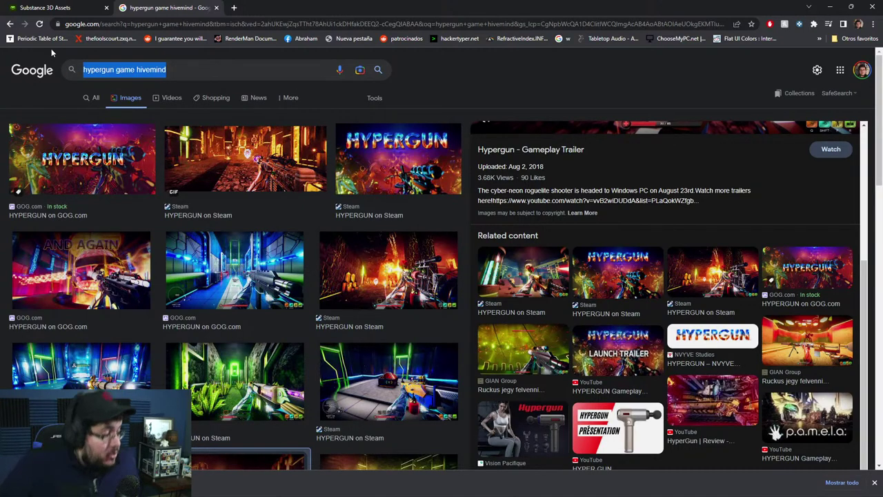
Search images for 'wetopia', then replace the query with 'museo del desierto'.
{"action": "type", "text": "wetopia"}
{"action": "key", "text": "Return"}
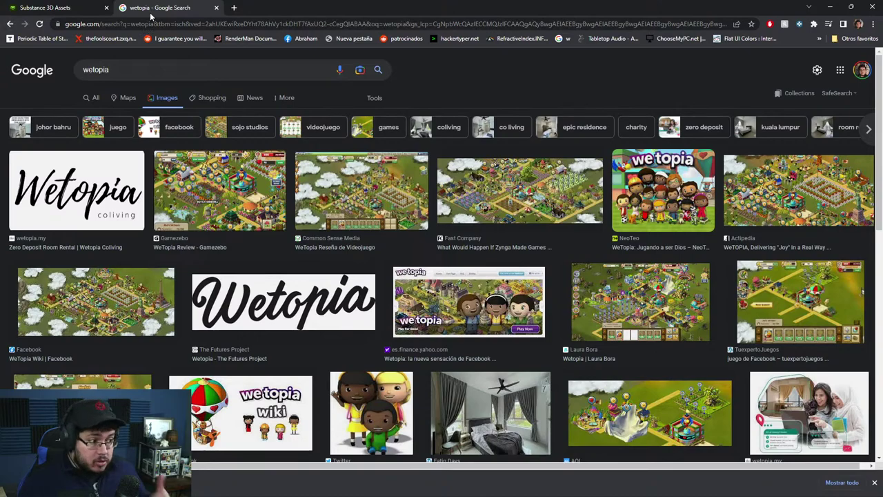
{"action": "double_click", "coordinate": [136, 64]}
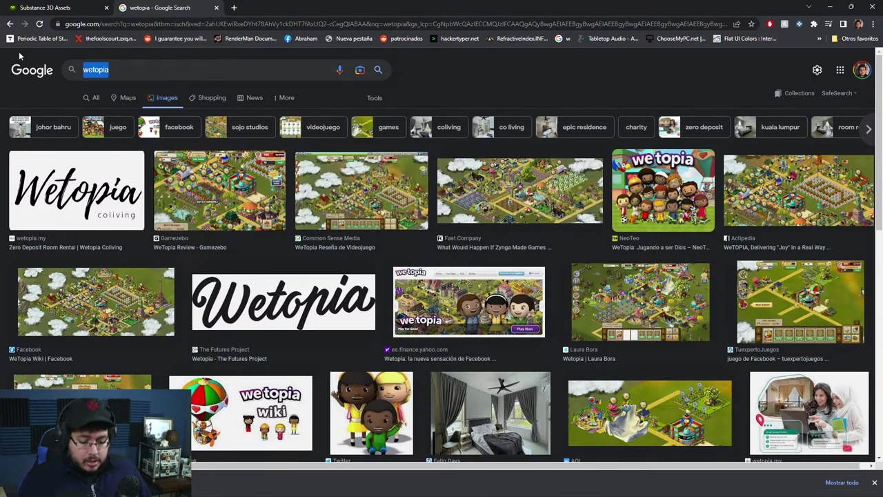
{"action": "type", "text": "k"}
{"action": "key", "text": "BackSpace"}
{"action": "type", "text": "museo"}
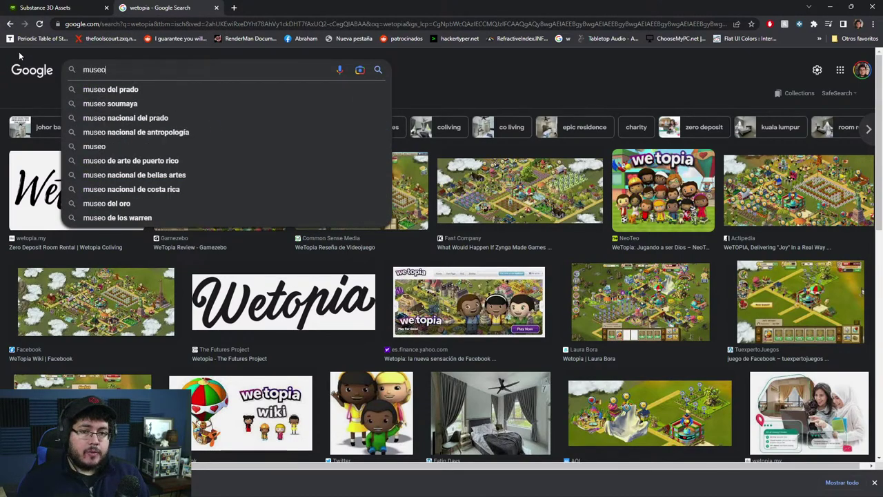
{"action": "type", "text": " del desierto"}
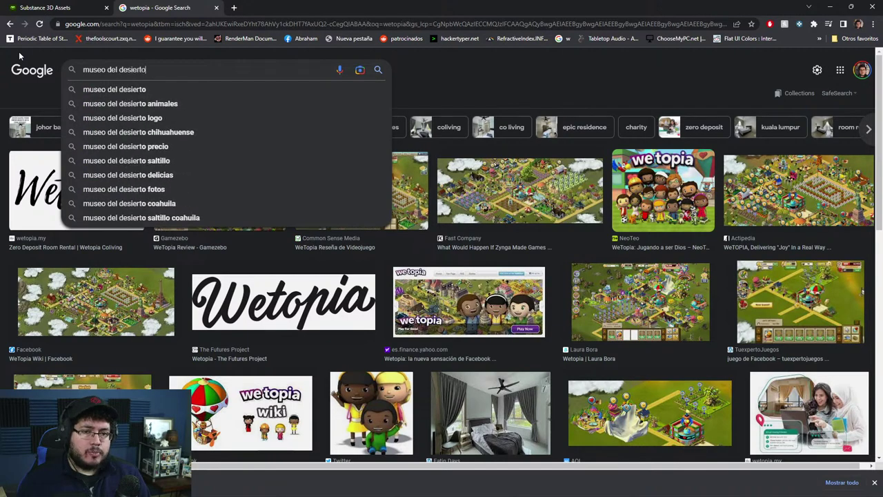
{"action": "key", "text": "Return"}
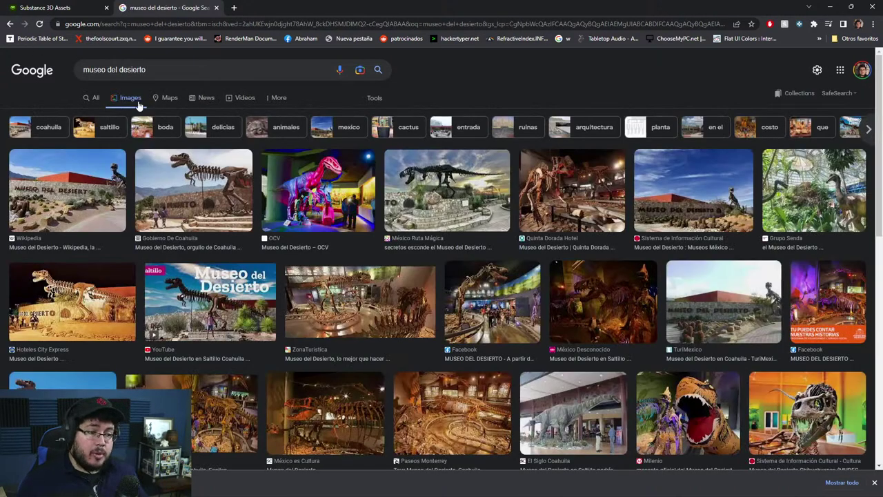
Refine to 'museo del desierto vr', preview the Odisea VR Experience image, and scroll the results.
{"action": "left_click", "coordinate": [176, 67]}
{"action": "type", "text": "vr"}
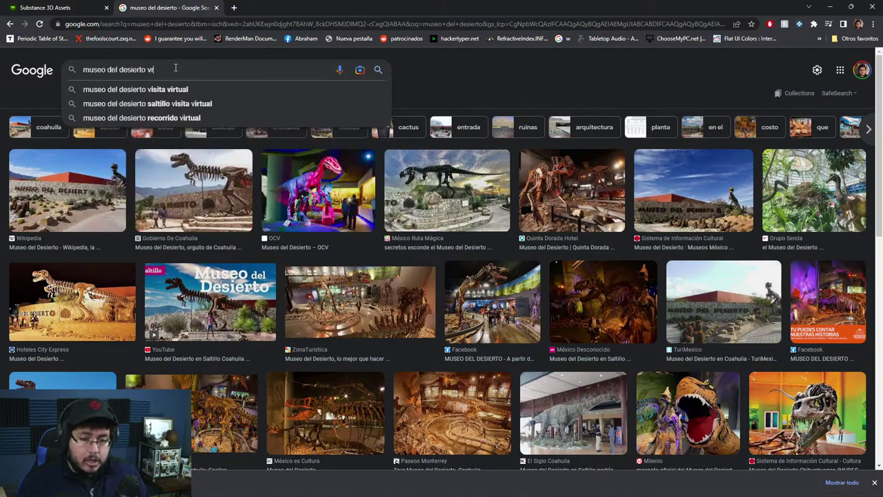
{"action": "key", "text": "Return"}
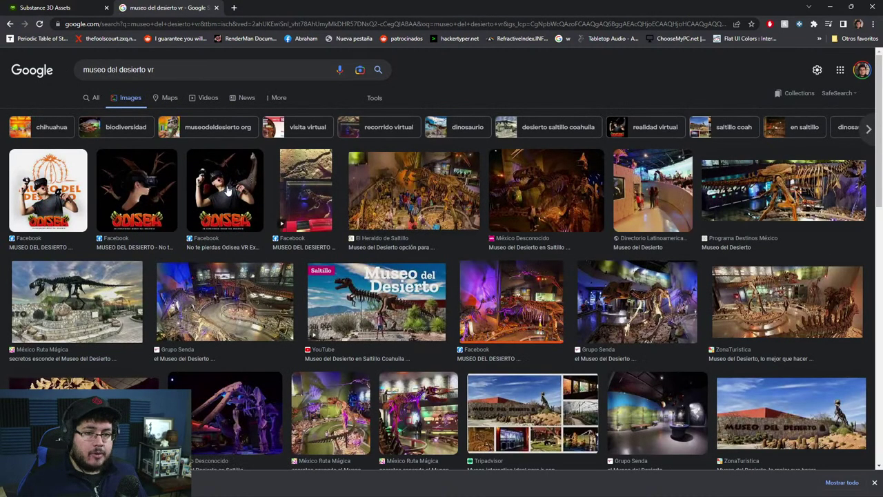
{"action": "left_click", "coordinate": [231, 200]}
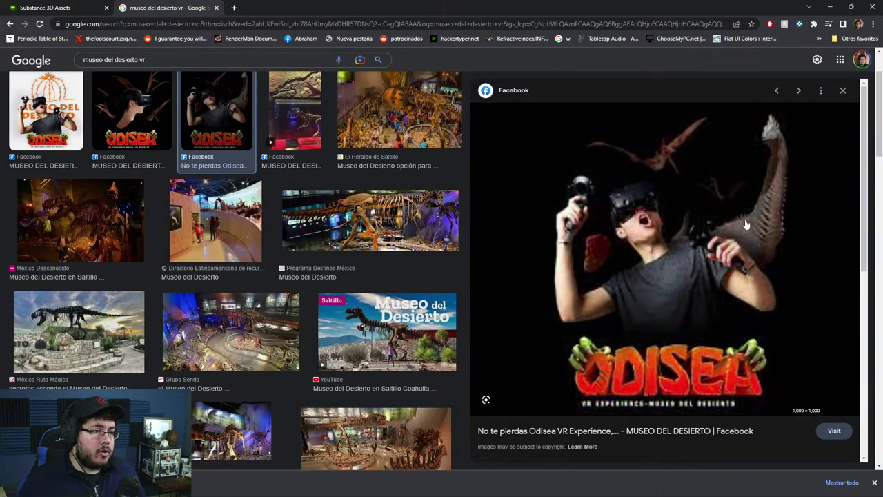
{"action": "scroll", "scroll_direction": "down", "scroll_amount": 3}
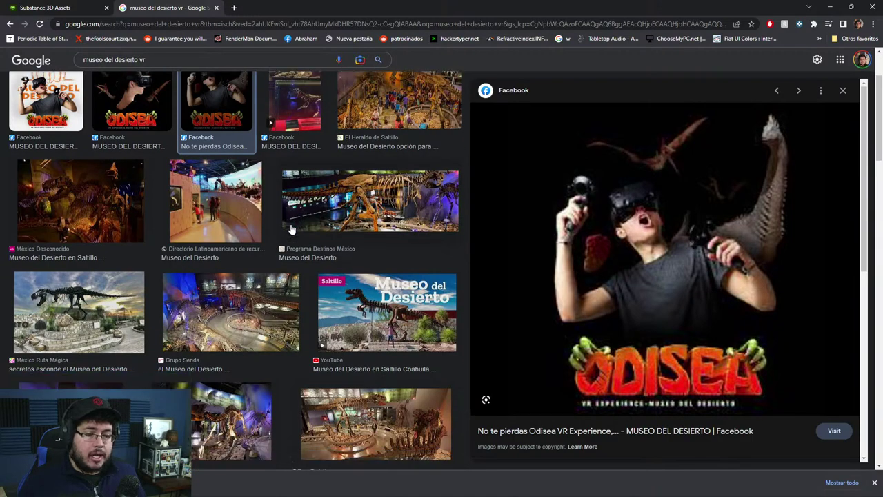
{"action": "scroll", "scroll_direction": "down", "scroll_amount": 3}
{"action": "scroll", "scroll_direction": "down", "scroll_amount": 3}
{"action": "scroll", "scroll_direction": "down", "scroll_amount": 3}
{"action": "scroll", "scroll_direction": "down", "scroll_amount": 3}
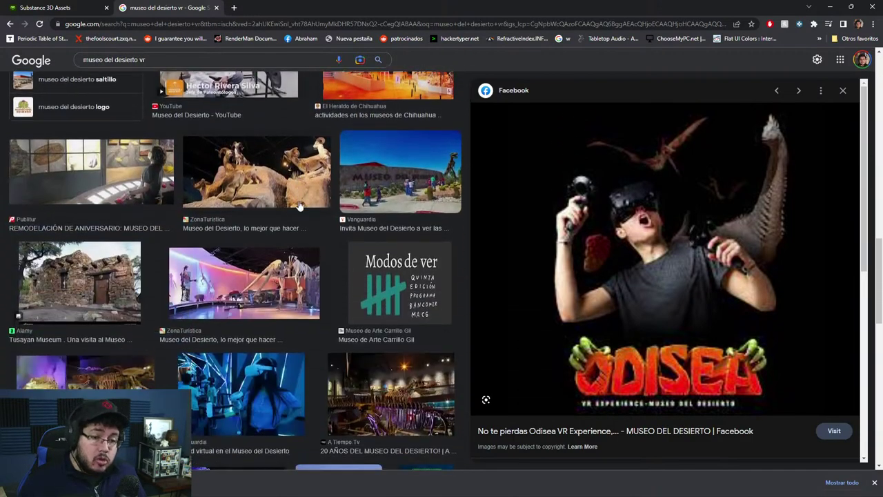
{"action": "scroll", "scroll_direction": "up", "scroll_amount": 3}
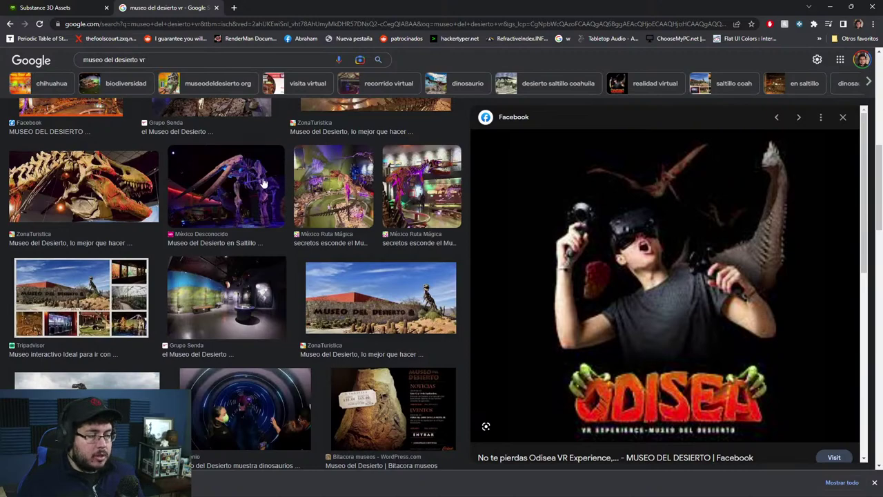
{"action": "scroll", "scroll_direction": "up", "scroll_amount": 3}
{"action": "scroll", "scroll_direction": "up", "scroll_amount": 3}
{"action": "scroll", "scroll_direction": "up", "scroll_amount": 3}
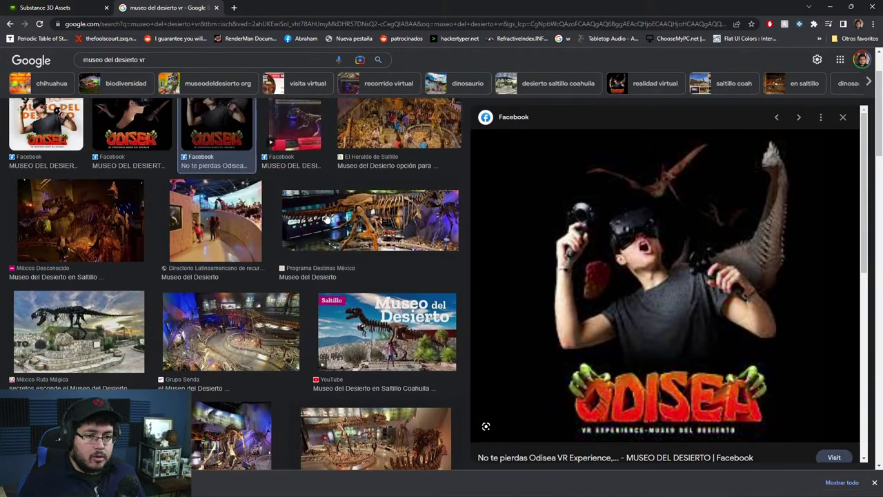
{"action": "scroll", "scroll_direction": "up", "scroll_amount": 3}
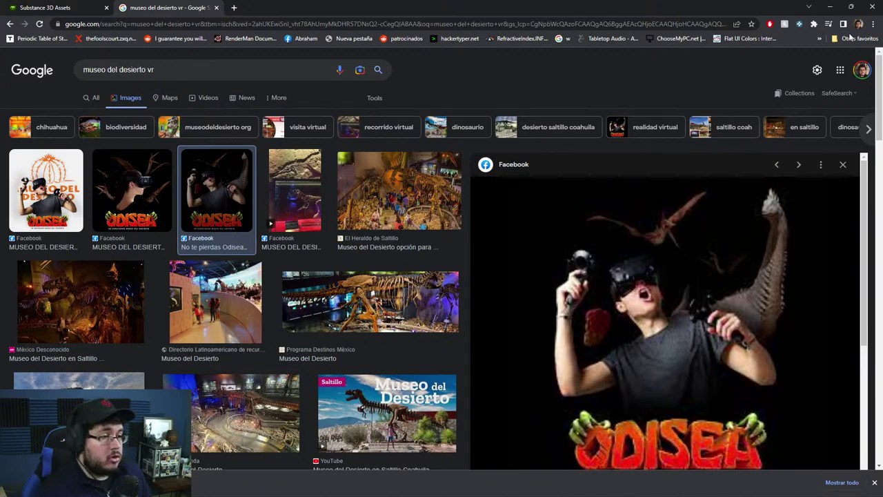
Minimize Chrome and switch Painter to baking mode to show the Mesh Map Settings.
{"action": "left_click", "coordinate": [828, 7]}
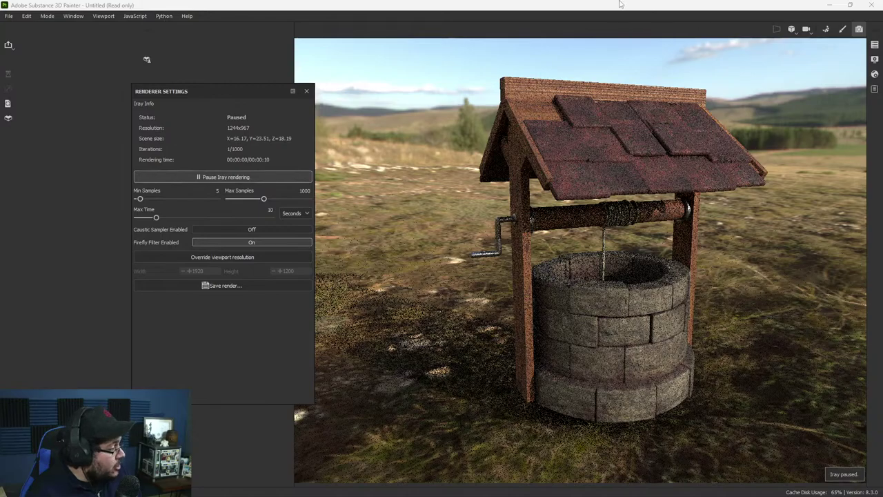
{"action": "left_click", "coordinate": [826, 30]}
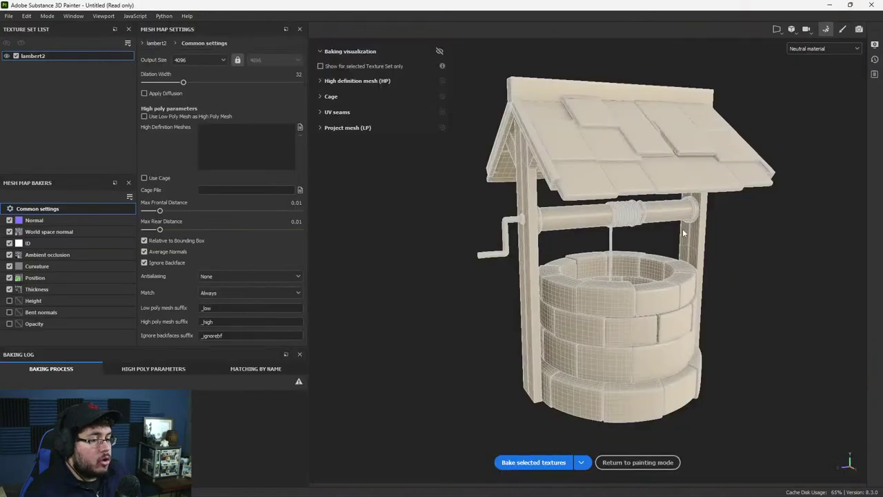
Set the common baking Max Frontal Distance to 0.0121.
{"action": "scroll", "scroll_direction": "up", "scroll_amount": 3}
{"action": "scroll", "scroll_direction": "down", "scroll_amount": 3}
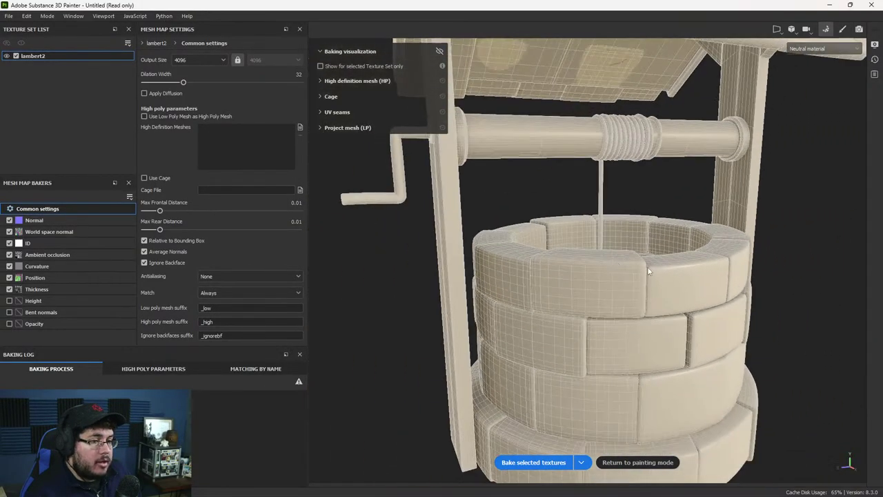
{"action": "left_click_drag", "start_coordinate": [160, 211], "coordinate": [195, 212]}
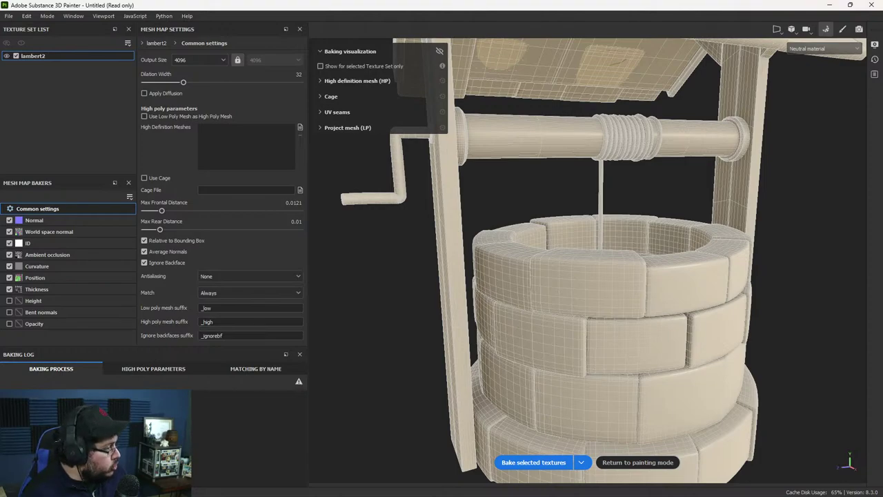
{"action": "key", "text": "alt+Tab"}
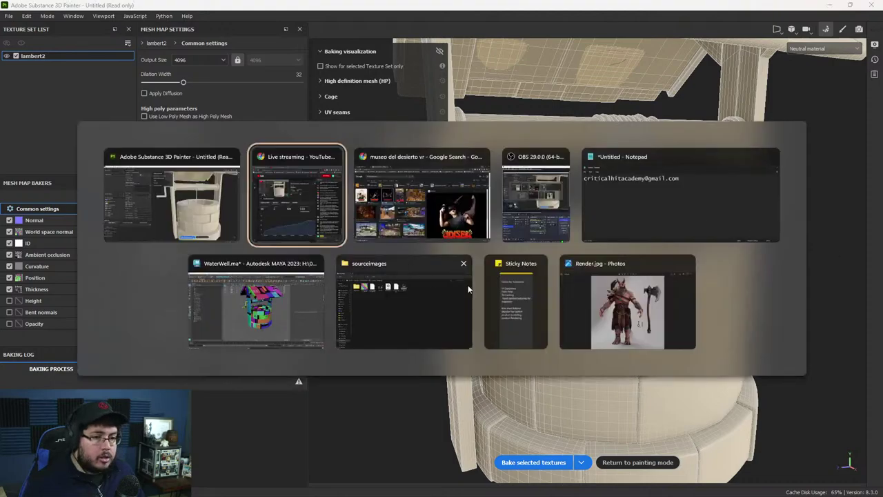
{"action": "key", "text": "Escape"}
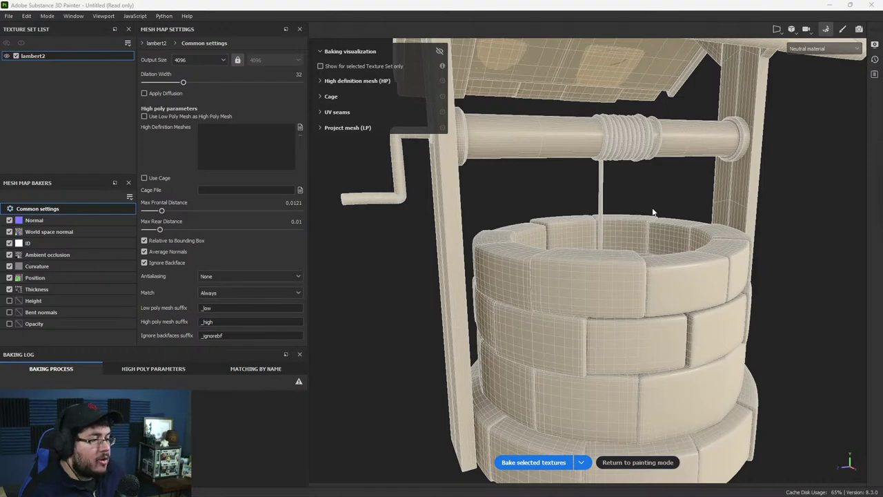
Render the whole well in Iray and pause it at 129 of 1000 iterations.
{"action": "left_click", "coordinate": [859, 29]}
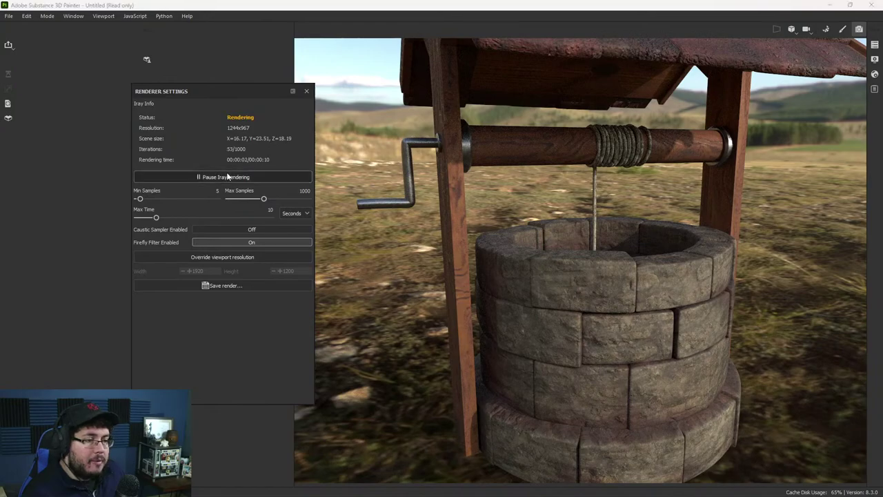
{"action": "scroll", "scroll_direction": "down", "scroll_amount": 3}
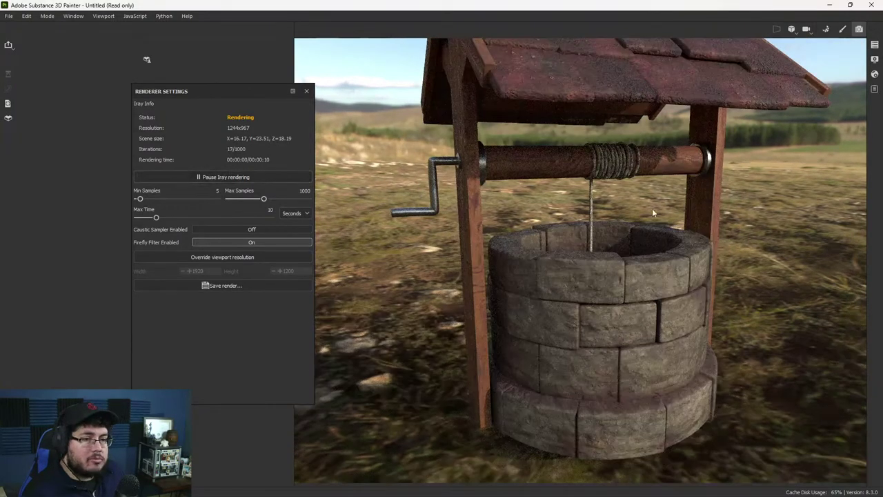
{"action": "left_click_drag", "start_coordinate": [652, 209], "coordinate": [654, 215]}
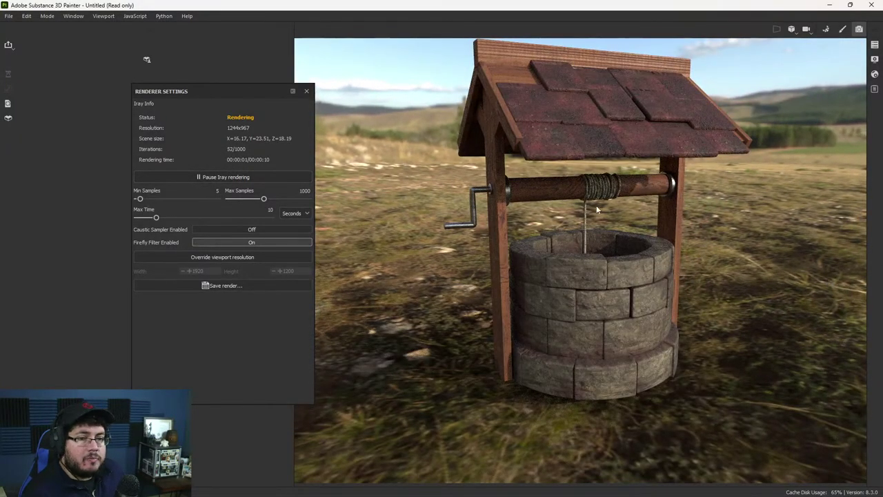
{"action": "left_click", "coordinate": [285, 177]}
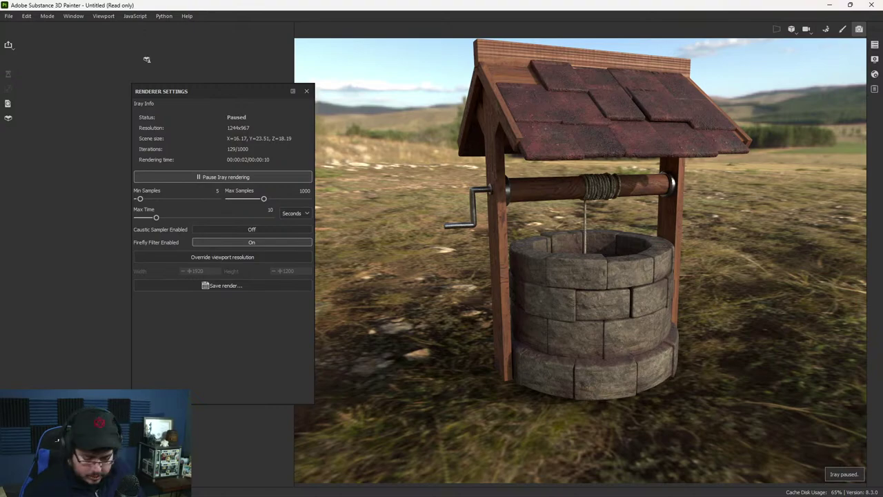
{"action": "key", "text": "super"}
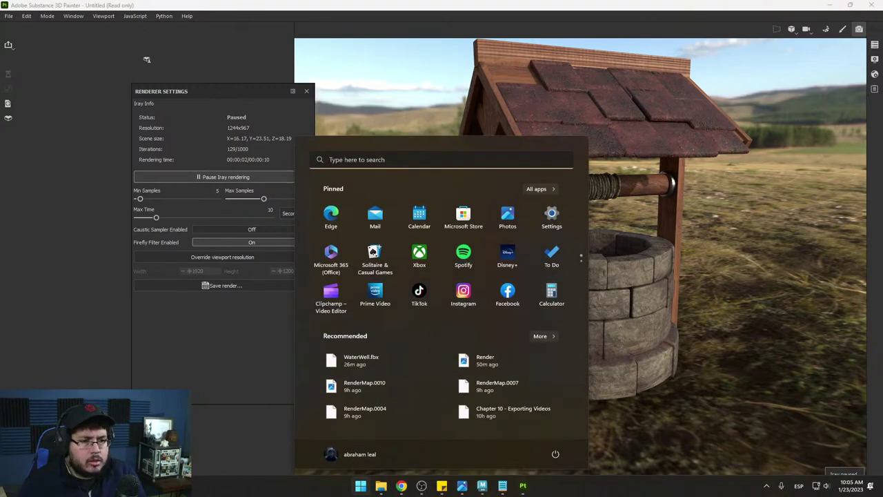
{"action": "type", "text": "s"}
{"action": "type", "text": "ys"}
{"action": "key", "text": "Return"}
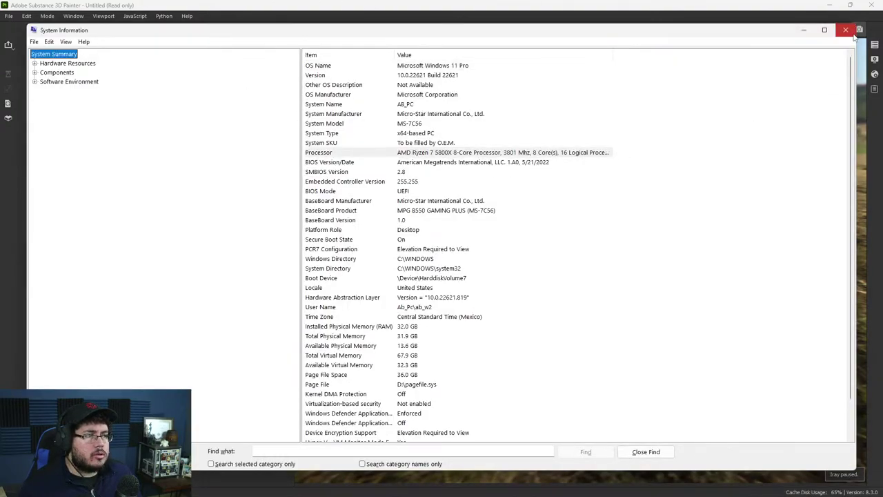
{"action": "left_click", "coordinate": [850, 31]}
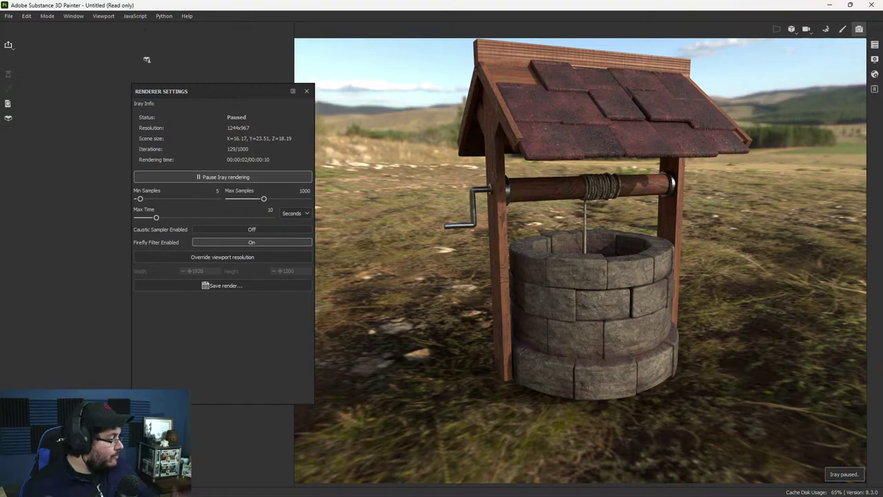
Open Render.jpg from 00_ProyectosCritical > 2022 > NT_Characters_Textures > Thyros_Character > images.
{"action": "key", "text": "super"}
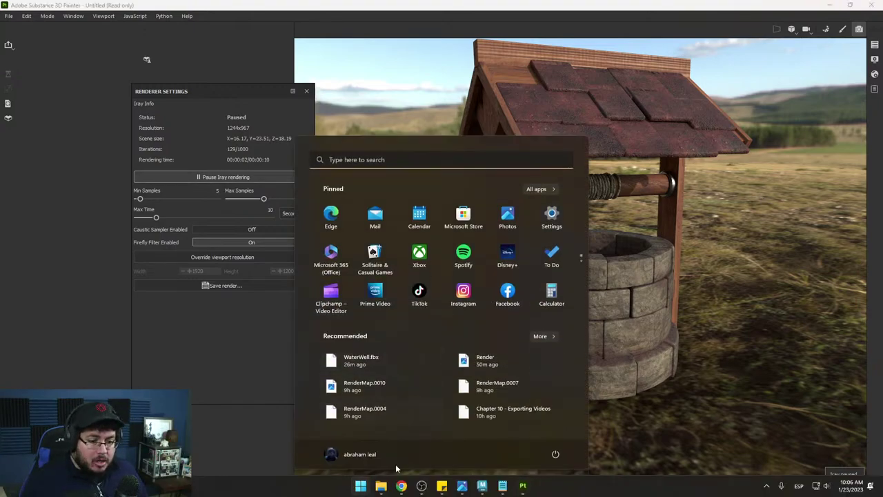
{"action": "left_click", "coordinate": [381, 491]}
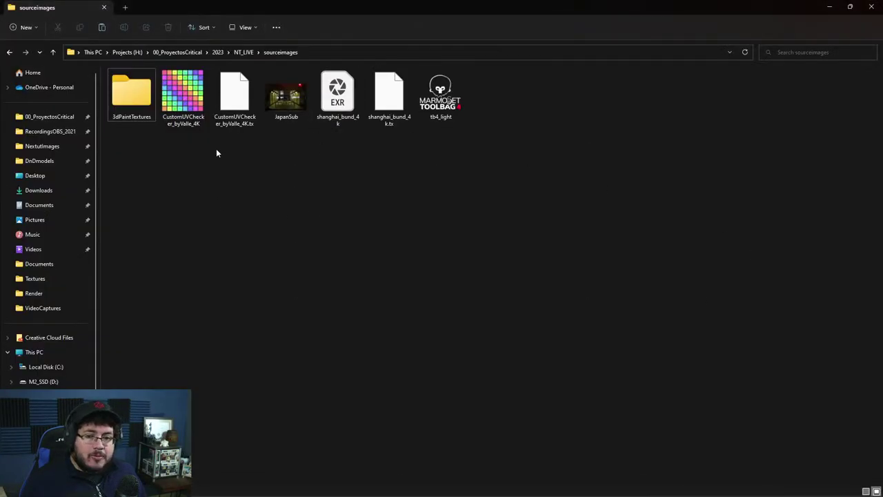
{"action": "left_click", "coordinate": [198, 53]}
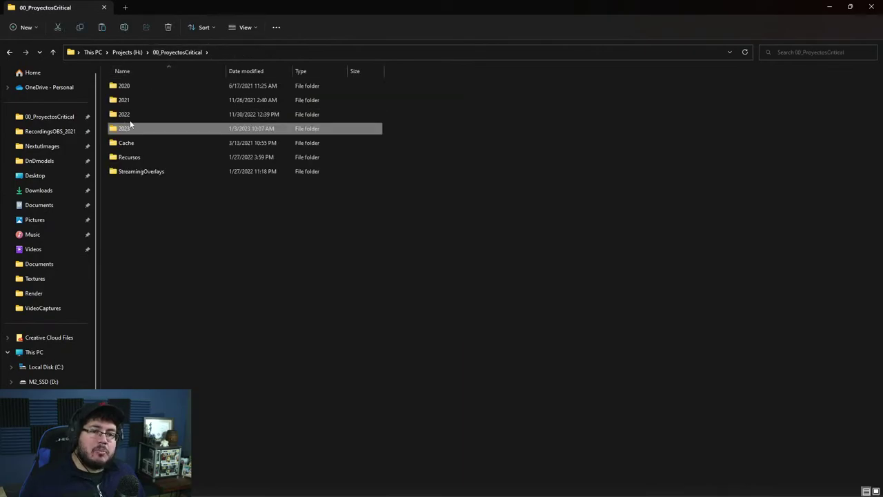
{"action": "double_click", "coordinate": [134, 116]}
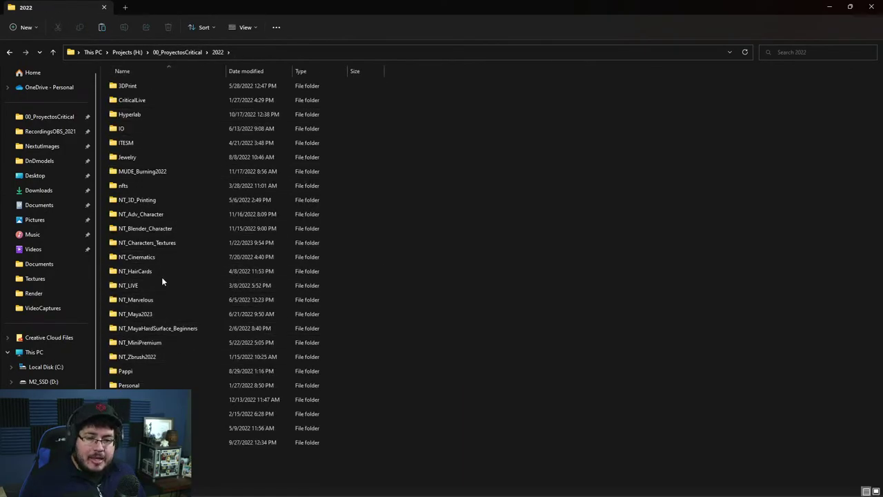
{"action": "double_click", "coordinate": [169, 242]}
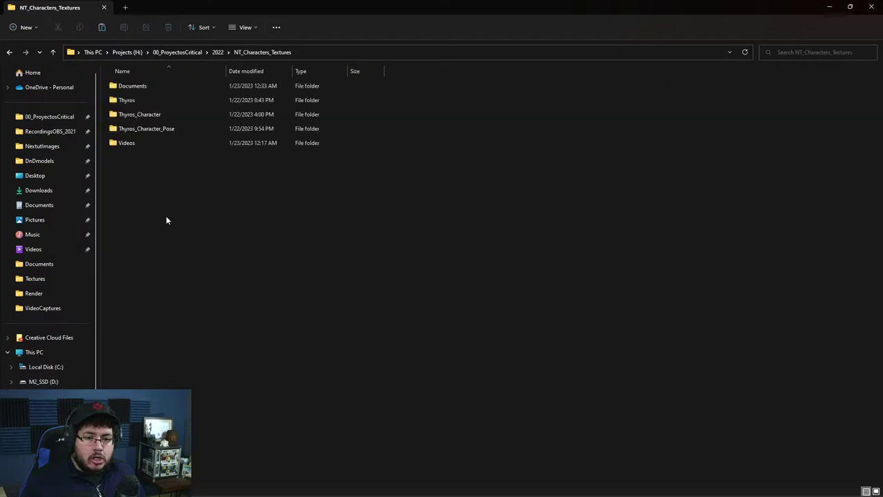
{"action": "double_click", "coordinate": [154, 114]}
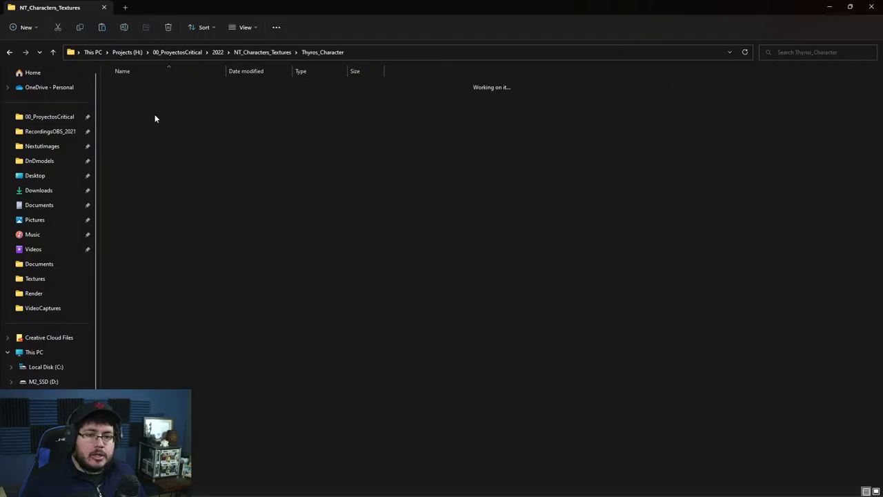
{"action": "double_click", "coordinate": [147, 159]}
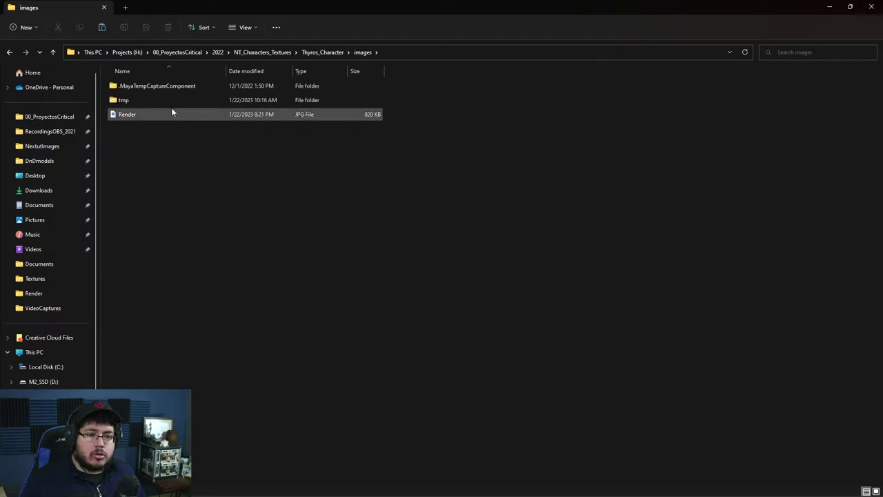
{"action": "left_click", "coordinate": [158, 114]}
{"action": "double_click", "coordinate": [158, 115]}
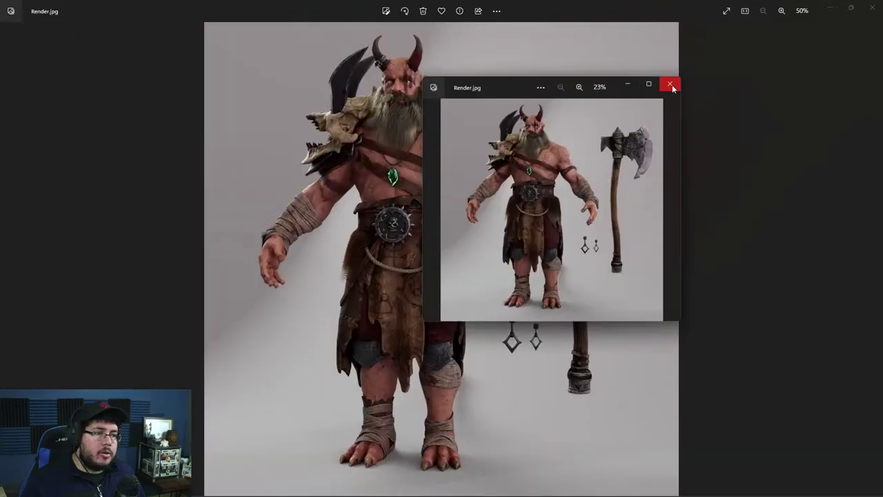
{"action": "left_click", "coordinate": [671, 85]}
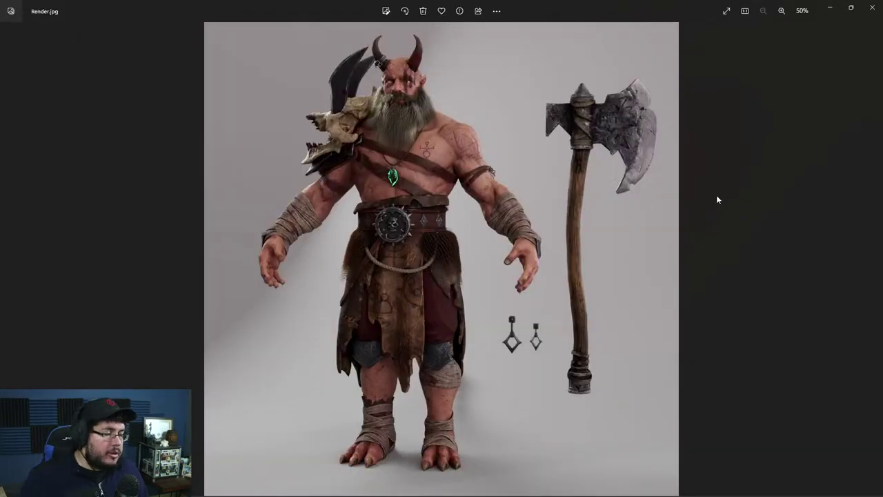